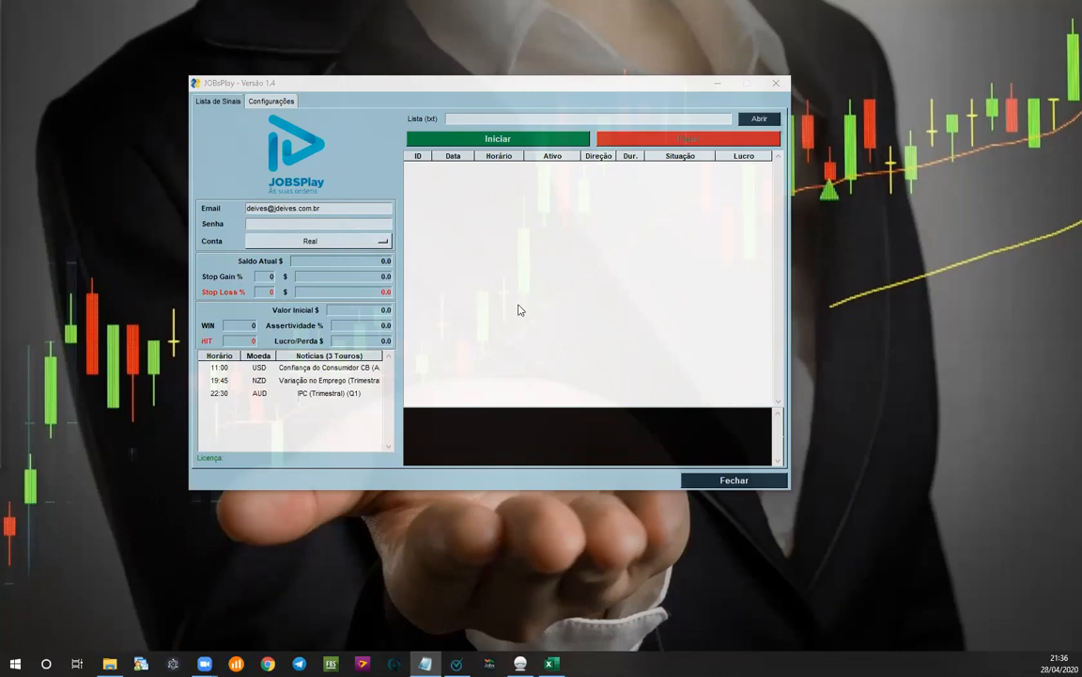
# Step: Place the JOBsPlay window and the blank Notepad window side by side
pyautogui.click(272, 100)
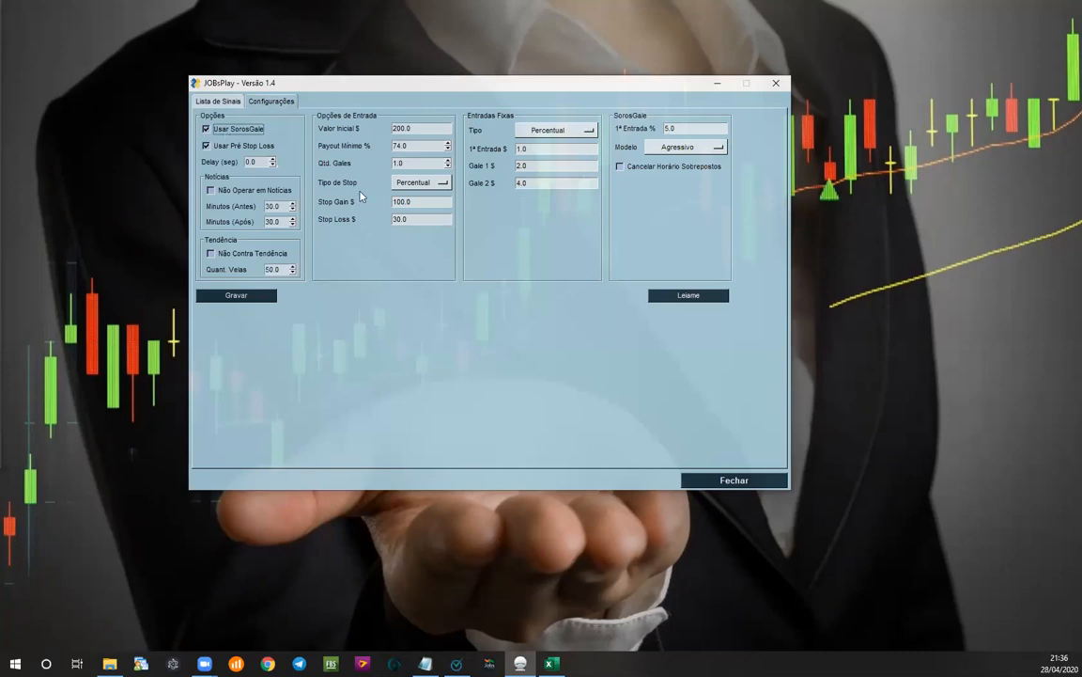
pyautogui.click(234, 104)
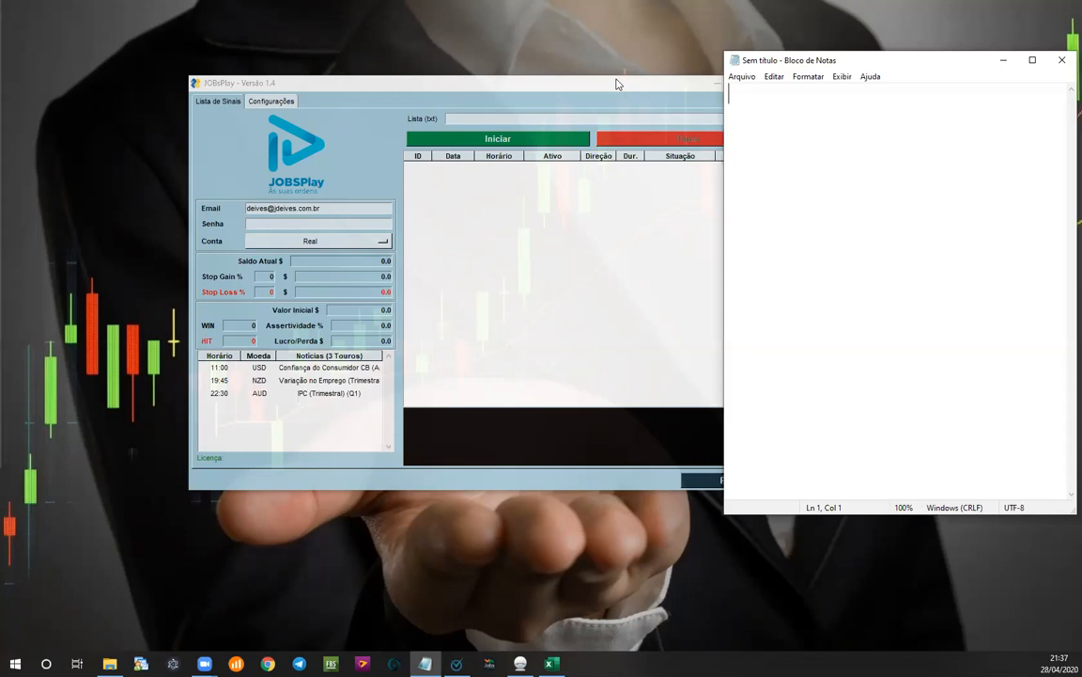
pyautogui.moveTo(616, 83); pyautogui.dragTo(456, 59)
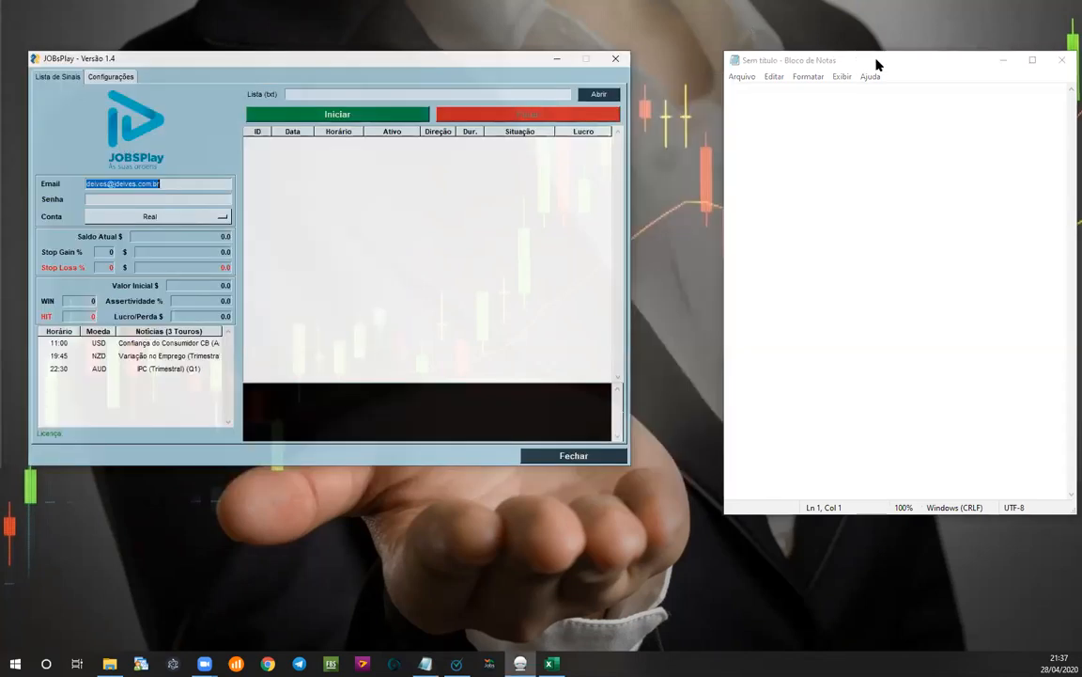
pyautogui.moveTo(871, 63); pyautogui.dragTo(842, 53)
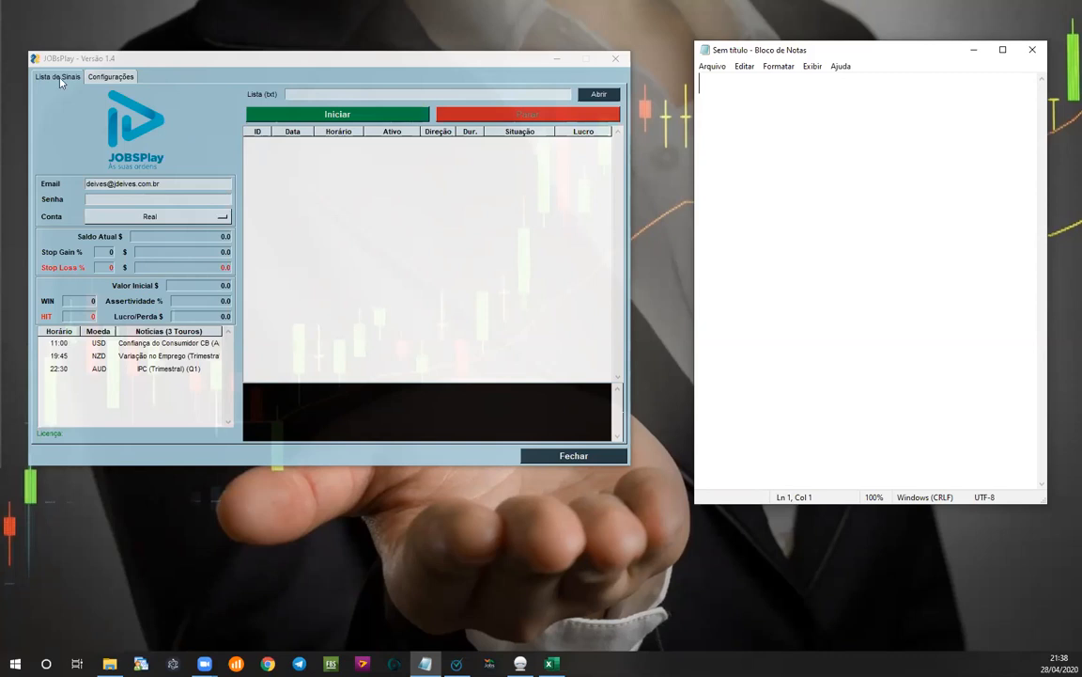
# Step: Disable the Usar SorosGale option in the JOBsPlay settings
pyautogui.click(106, 77)
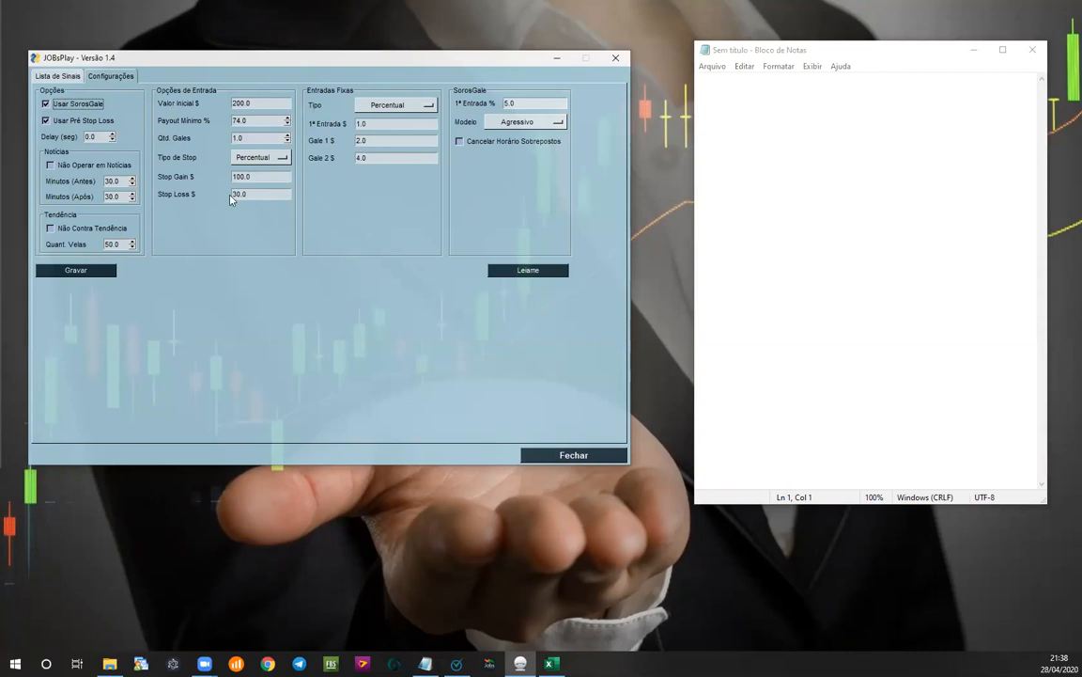
pyautogui.click(46, 105)
pyautogui.click(45, 105)
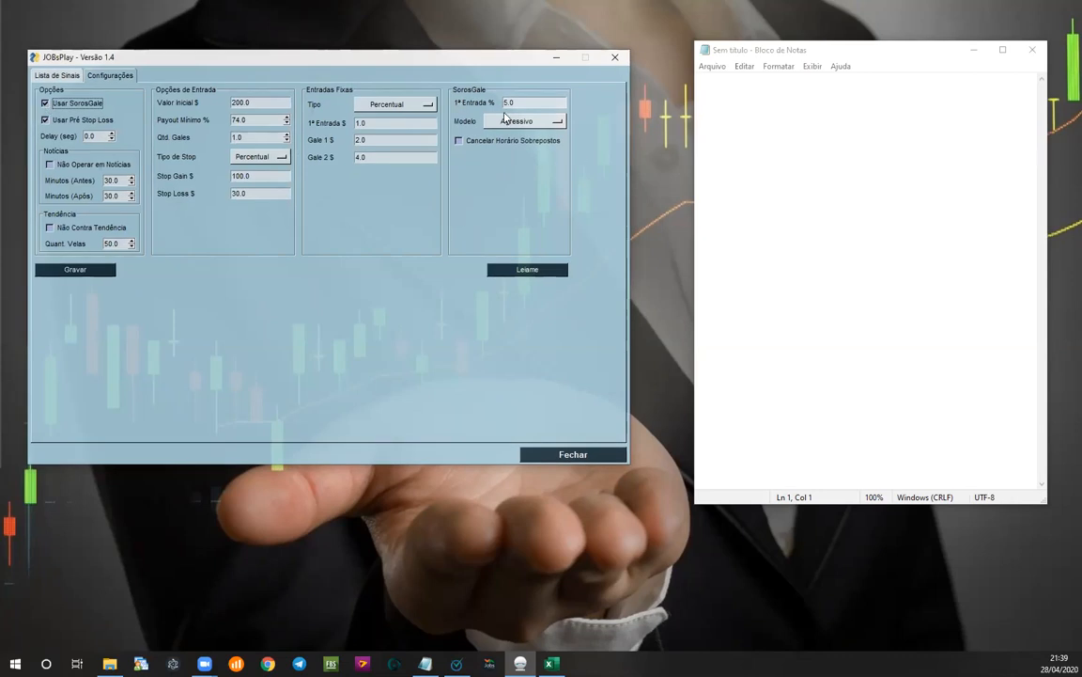
pyautogui.click(45, 105)
pyautogui.click(43, 121)
# Step: Write the example lines 100, -80 and E:30 in the blank Notepad note
pyautogui.click(706, 144)
pyautogui.write('100')
pyautogui.press('Return')
pyautogui.write('-80')
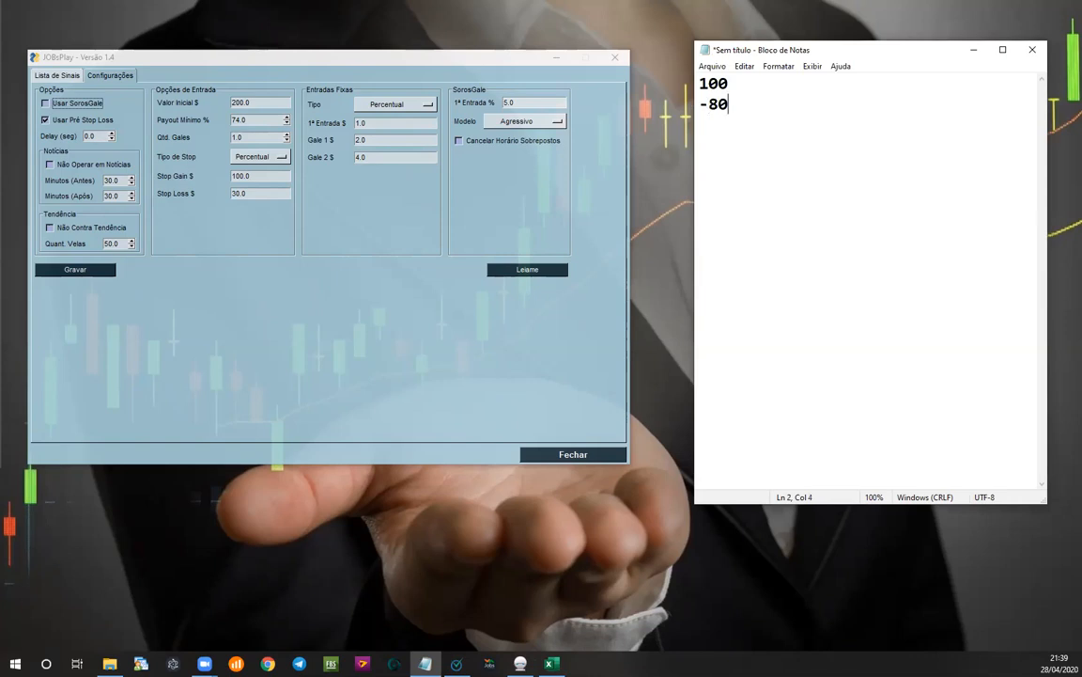
pyautogui.press('Return')
pyautogui.write('E:20')
pyautogui.press('BackSpace')
pyautogui.press('BackSpace')
pyautogui.write('30')
# Step: Add an X after E:30 and write -110 below it, leaving a blank line between
pyautogui.press('Up')
pyautogui.press('Down')
pyautogui.write('X')
pyautogui.press('Left')
pyautogui.press('Right')
pyautogui.press('Return')
pyautogui.press('Return')
pyautogui.write('-11-')
pyautogui.press('BackSpace')
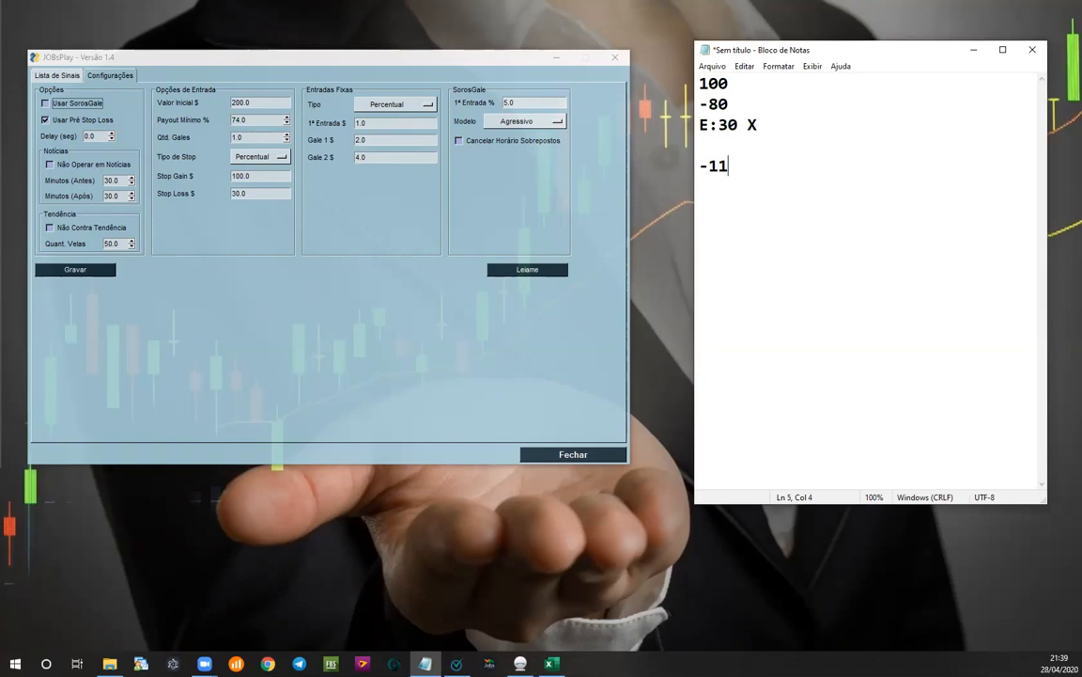
pyautogui.write('0')
# Step: Highlight the E:30 entry on the third line of the note
pyautogui.click(706, 144)
pyautogui.press('Up')
pyautogui.press('Up')
pyautogui.press('Down')
pyautogui.hotkey('shift', 'Right')
pyautogui.hotkey('shift', 'Right')
pyautogui.hotkey('shift', 'Right')
pyautogui.hotkey('shift', 'Right')
pyautogui.hotkey('shift', 'Right')
pyautogui.hotkey('shift', 'Right')
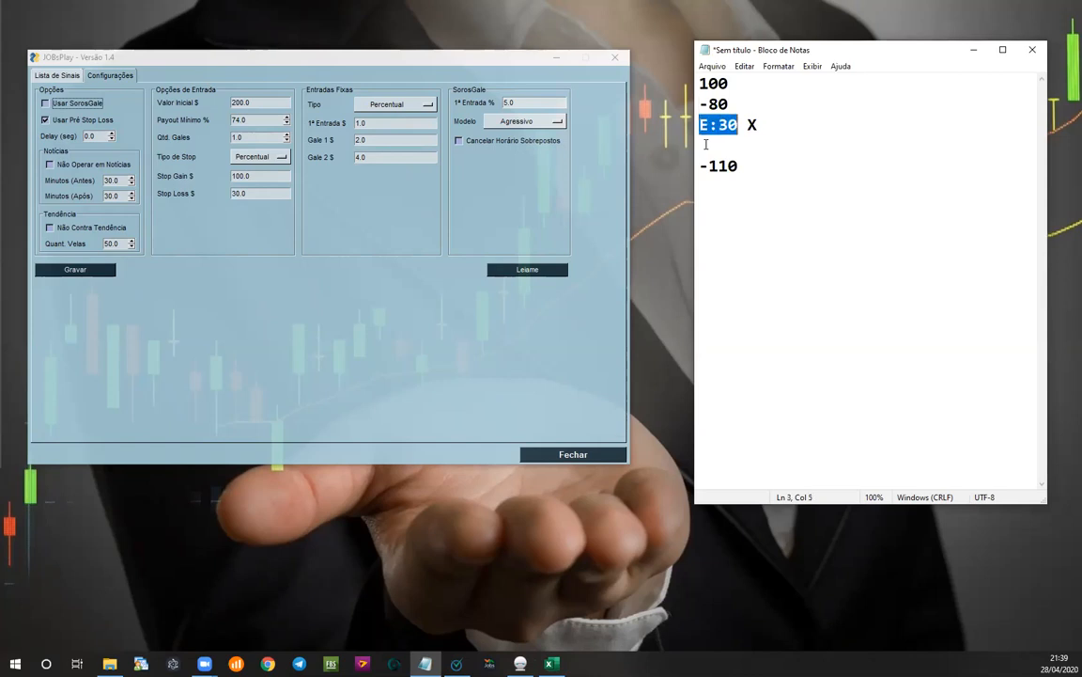
# Step: Replace the X after E:30 with "- PRÉ STOP LOSS ATIVADO" and remove the blank line below it
pyautogui.press('Left')
pyautogui.press('Left')
pyautogui.press('Left')
pyautogui.press('Down')
pyautogui.press('Right')
pyautogui.press('Right')
pyautogui.press('Right')
pyautogui.hotkey('shift', 'Right')
pyautogui.hotkey('shift', 'Right')
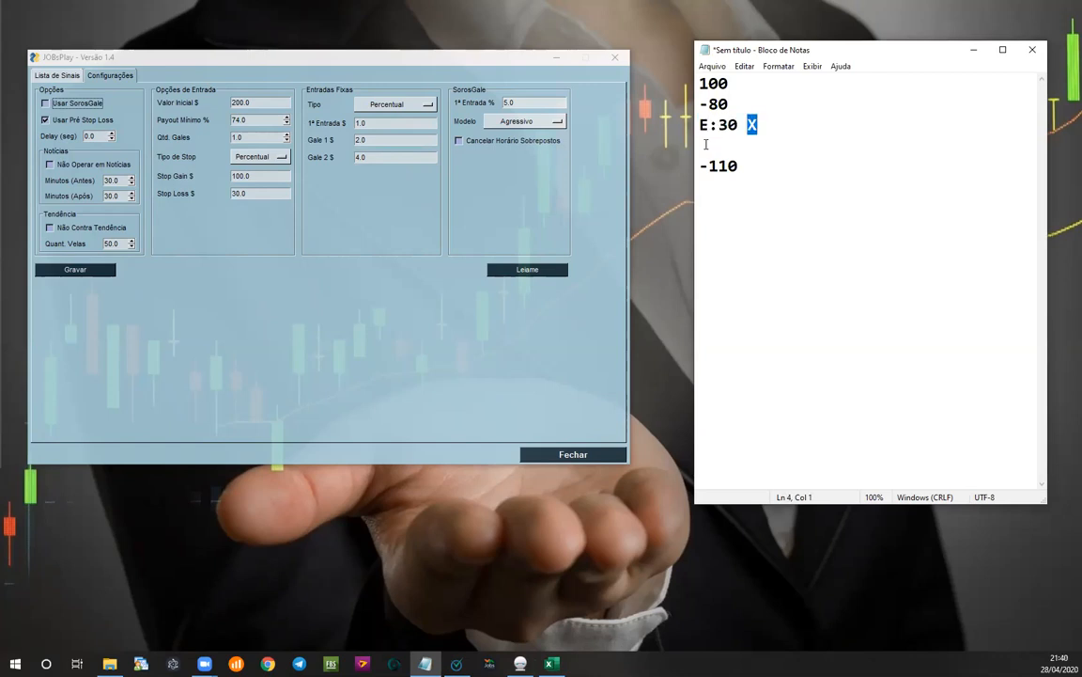
pyautogui.write('- ')
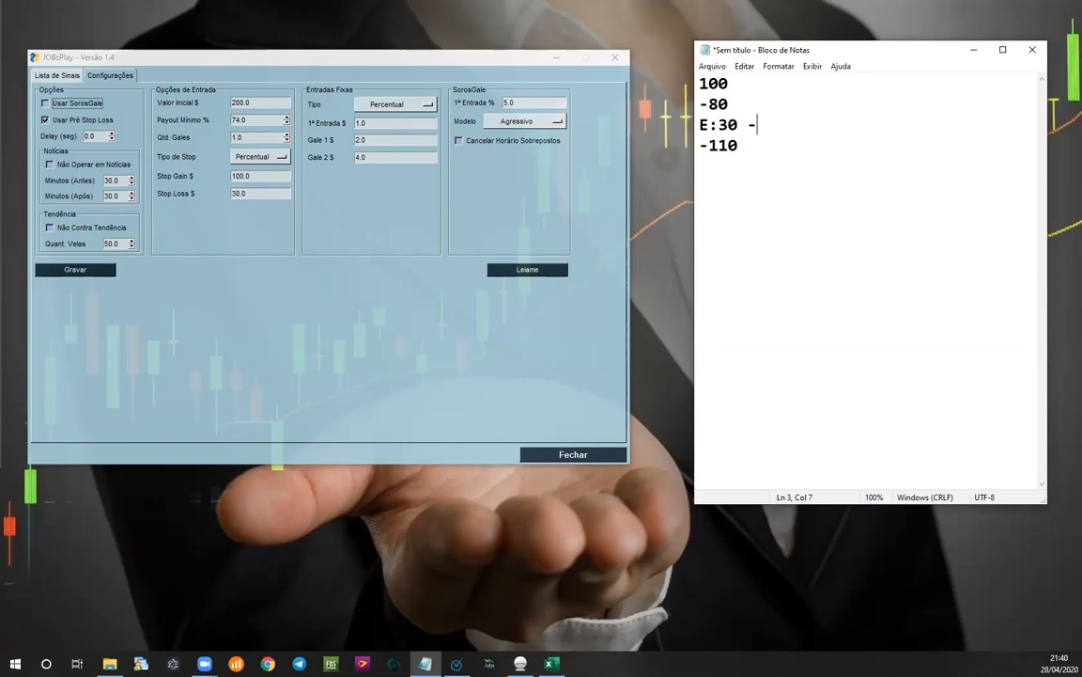
pyautogui.write('PRÉ STOP LOSS ATIVAD')
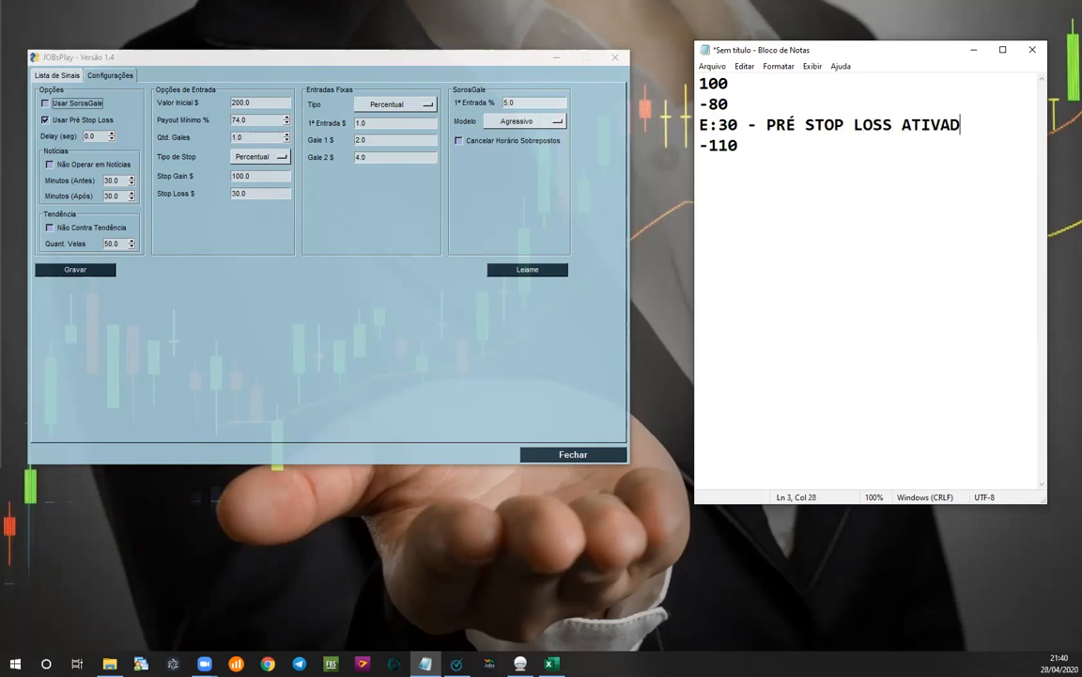
pyautogui.write('O')
# Step: Review the three-bull news list on the JOBsPlay signal list page and return to the settings
pyautogui.click(58, 76)
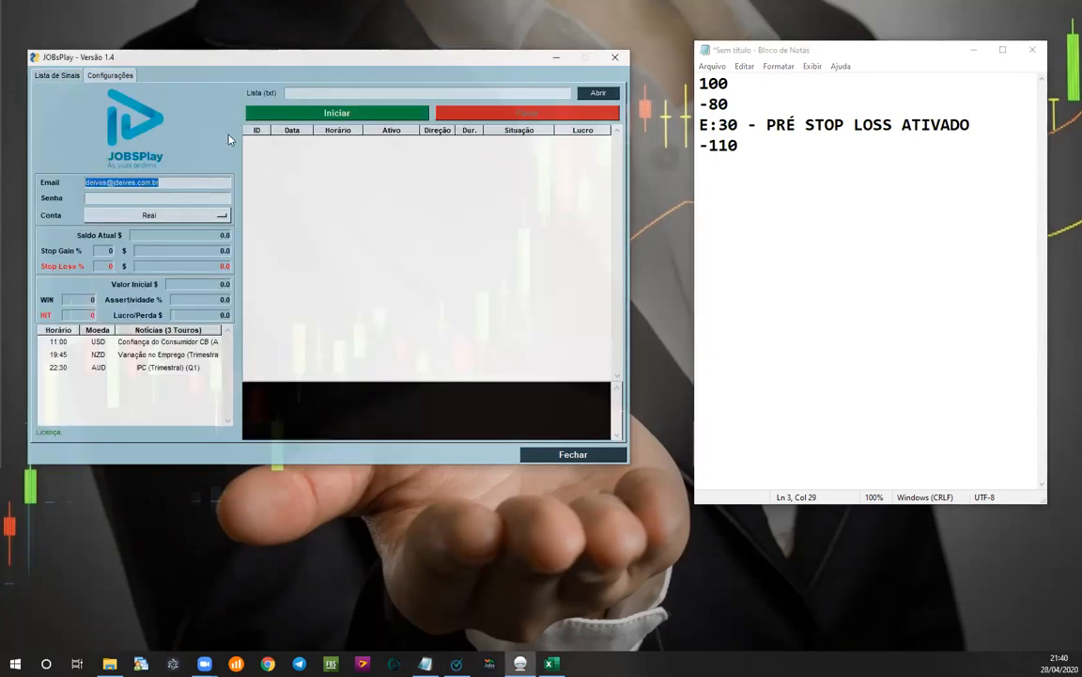
pyautogui.click(111, 79)
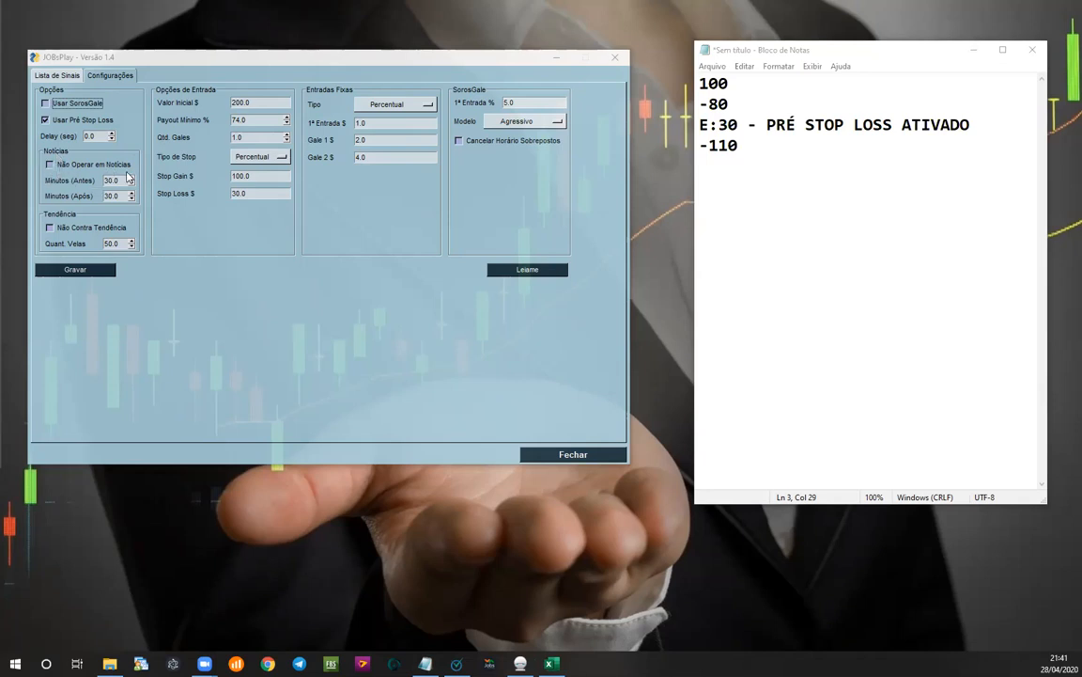
pyautogui.click(55, 75)
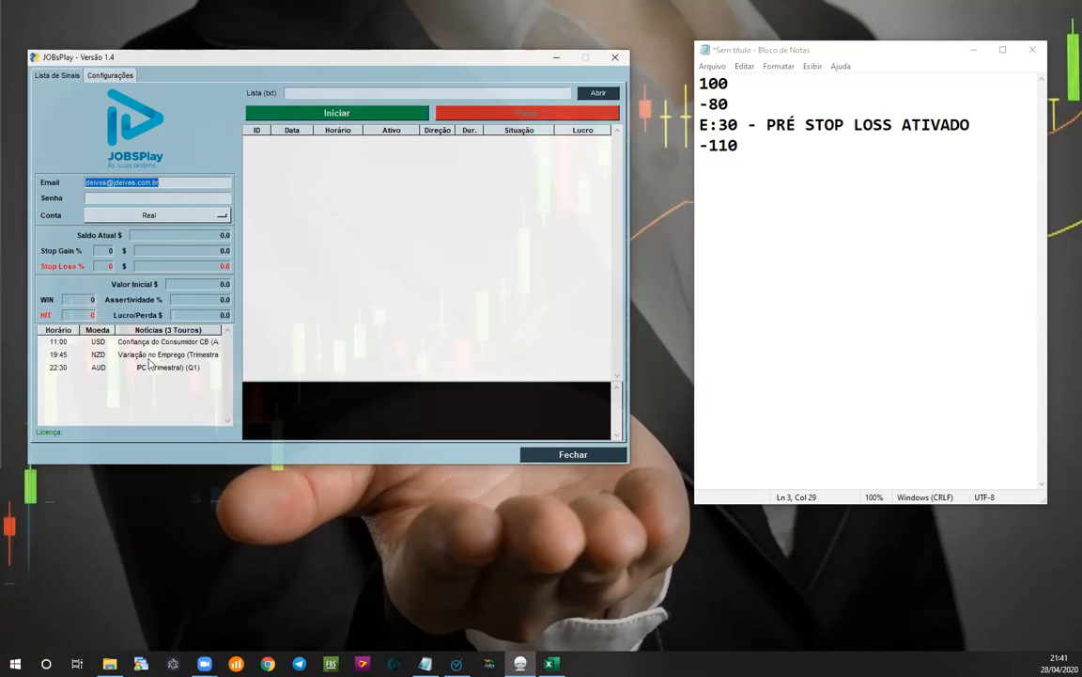
pyautogui.click(109, 75)
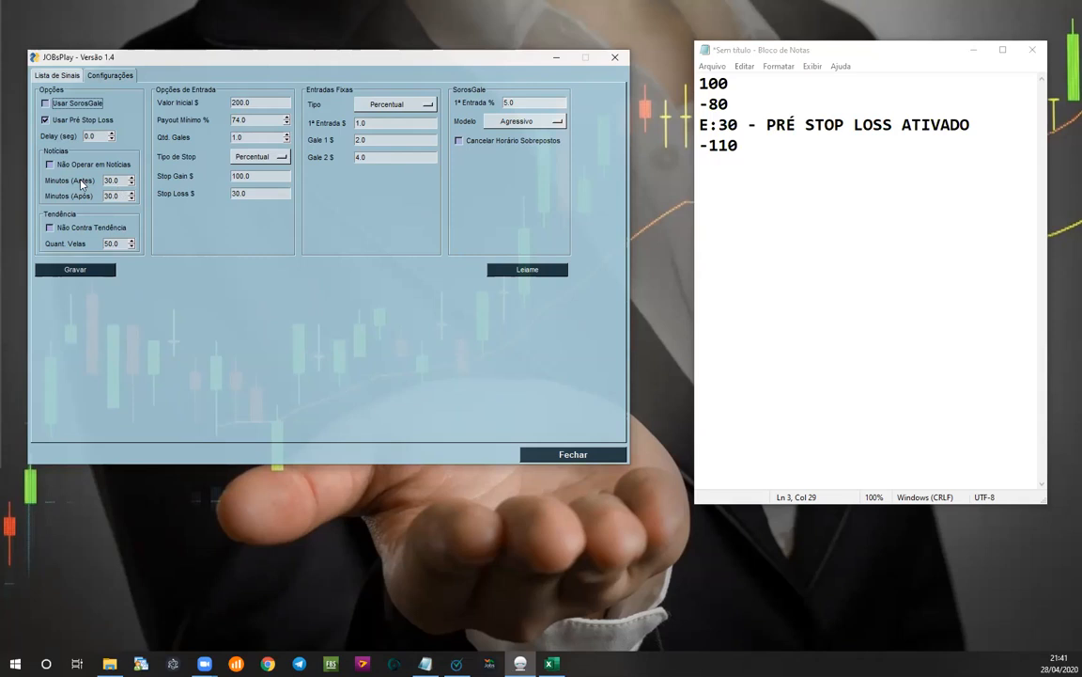
# Step: Enable Não Operar em Notícias with 10 minutes before the news, and enable Não Contra Tendência
pyautogui.click(50, 165)
pyautogui.doubleClick(110, 181)
pyautogui.write('10')
pyautogui.click(51, 229)
# Step: Replace all text in the Notepad note with the heading TENDÊNCIA
pyautogui.moveTo(758, 166); pyautogui.dragTo(626, 65)
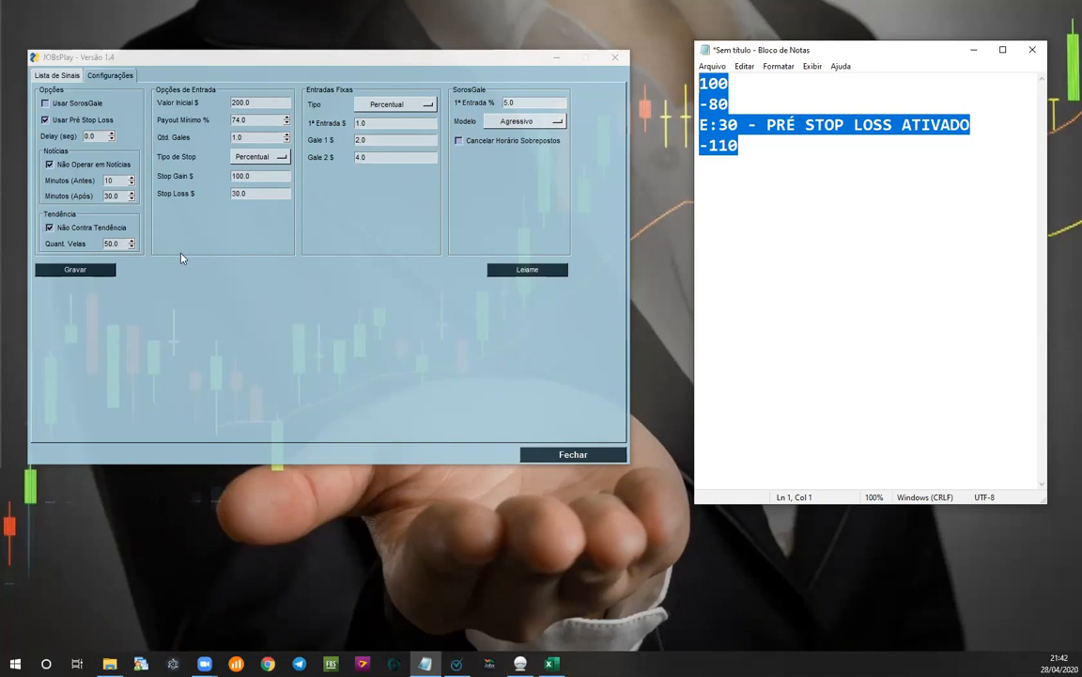
pyautogui.doubleClick(765, 152)
pyautogui.keyDown('shift'); pyautogui.click(697, 87); pyautogui.keyUp('shift')
pyautogui.write('TEND')
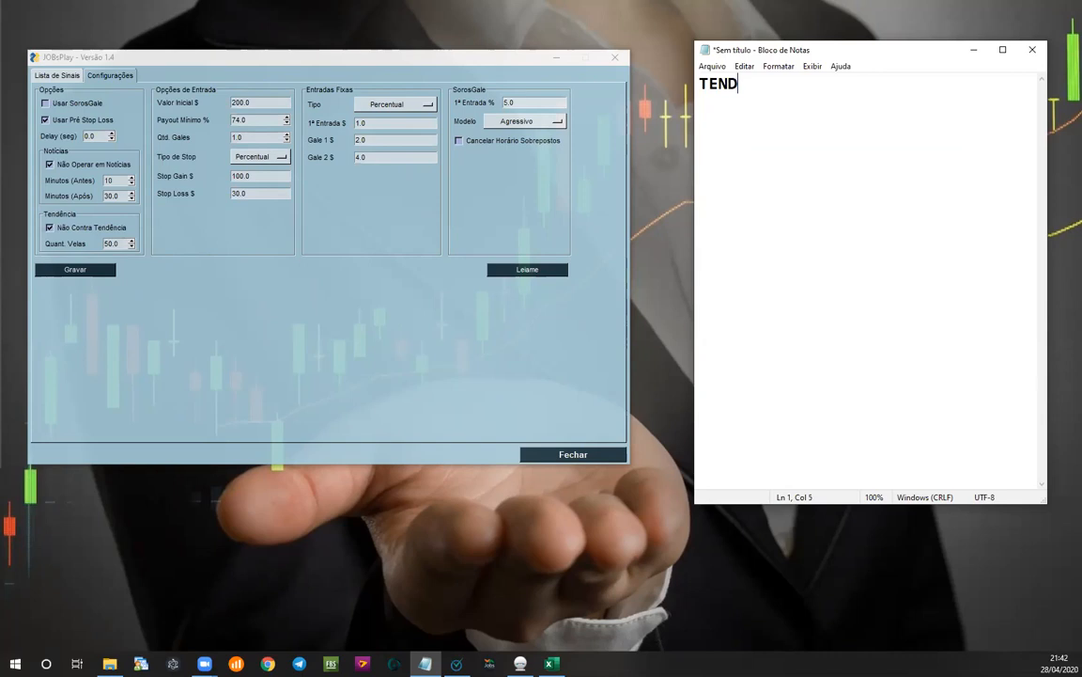
pyautogui.write('ÊNCIA')
pyautogui.press('Return')
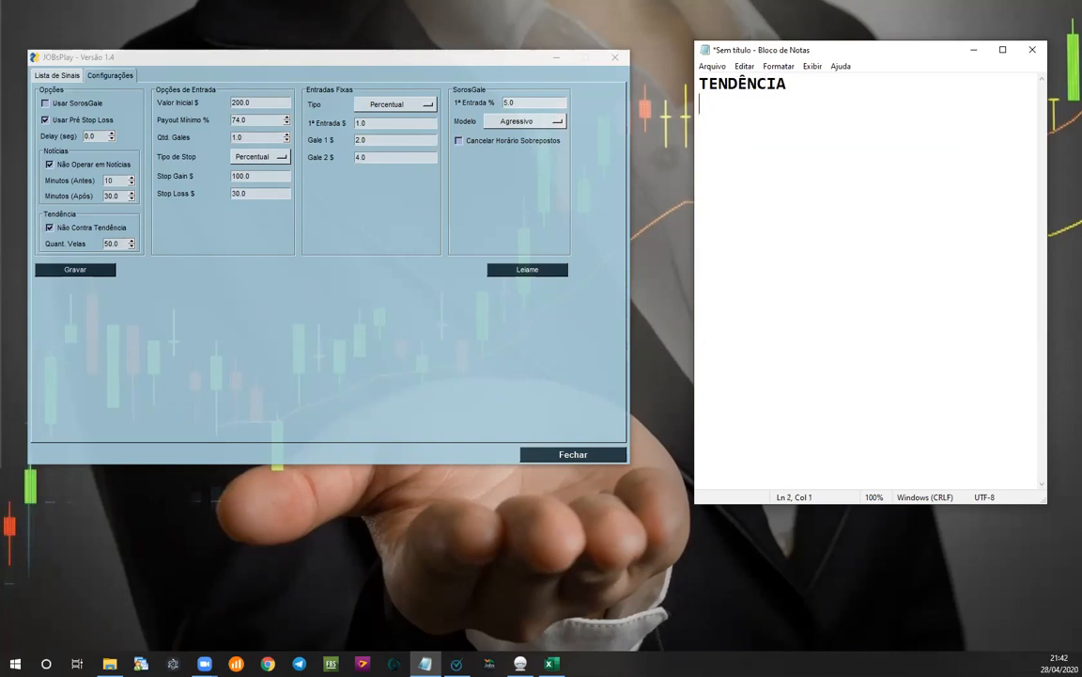
# Step: Write 100% and 55% on separate lines under the TENDÊNCIA heading
pyautogui.write('100%')
pyautogui.press('Return')
pyautogui.write('r$55')
pyautogui.press('BackSpace')
pyautogui.press('BackSpace')
pyautogui.press('BackSpace')
pyautogui.press('BackSpace')
pyautogui.write('55%')
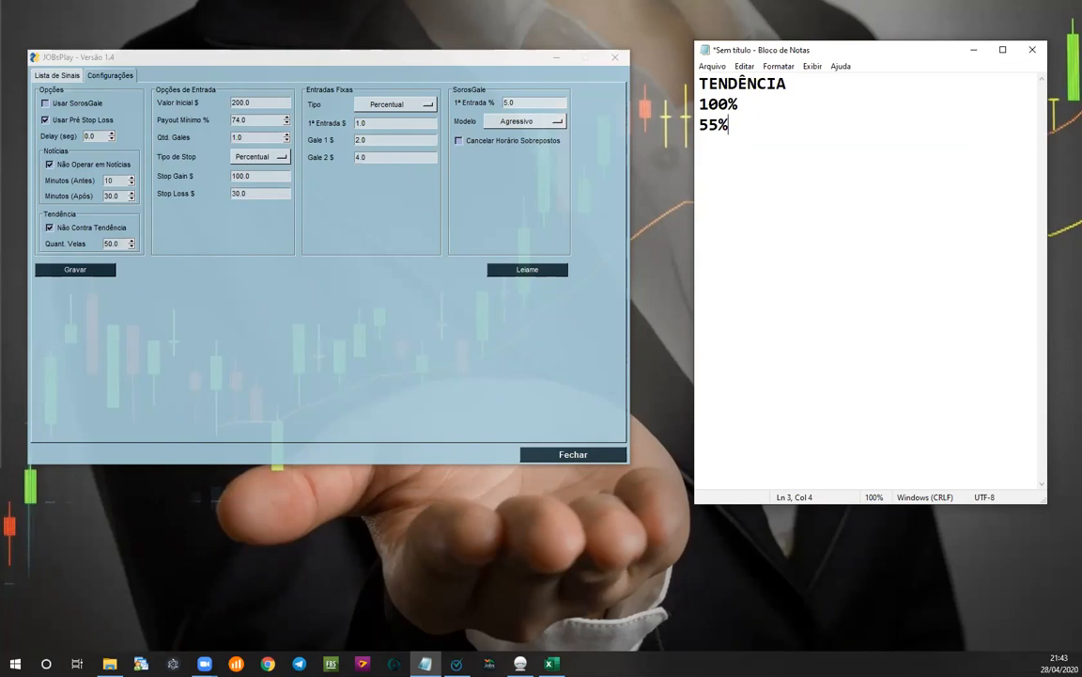
pyautogui.press('Return')
pyautogui.press('Return')
# Step: Set the trend filter's Quant. Velas to 100 in JOBsPlay
pyautogui.click(115, 243)
pyautogui.press('BackSpace')
pyautogui.press('BackSpace')
pyautogui.press('BackSpace')
pyautogui.press('BackSpace')
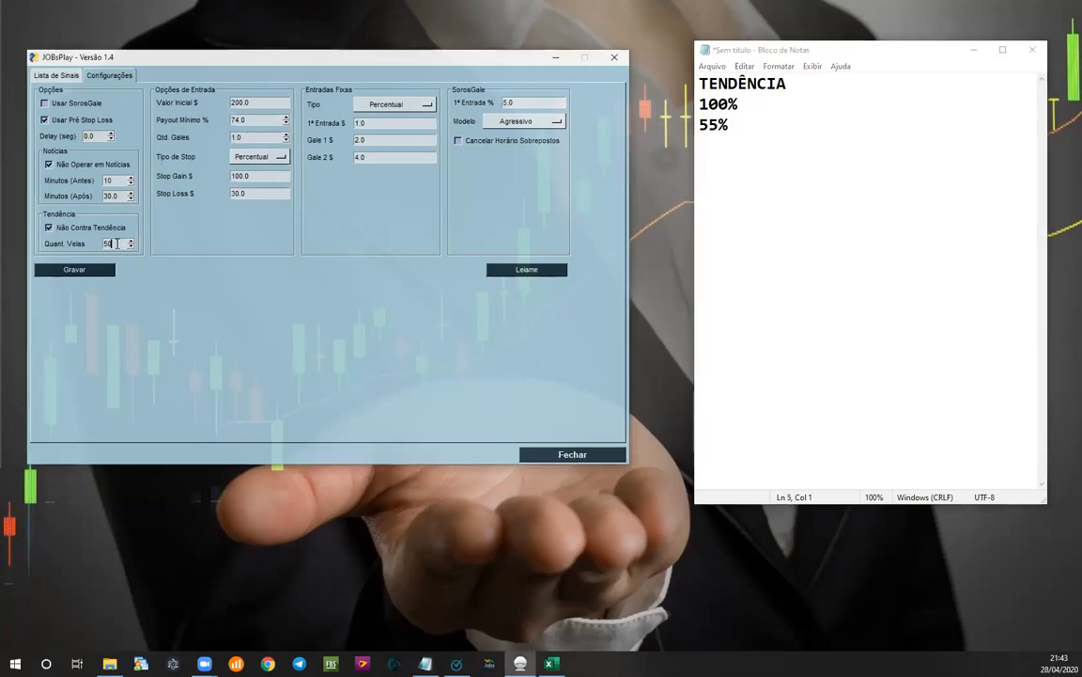
pyautogui.write('100')
# Step: Add the lines 100 and "55% - OPERAR" to the end of the Notepad note
pyautogui.click(737, 150)
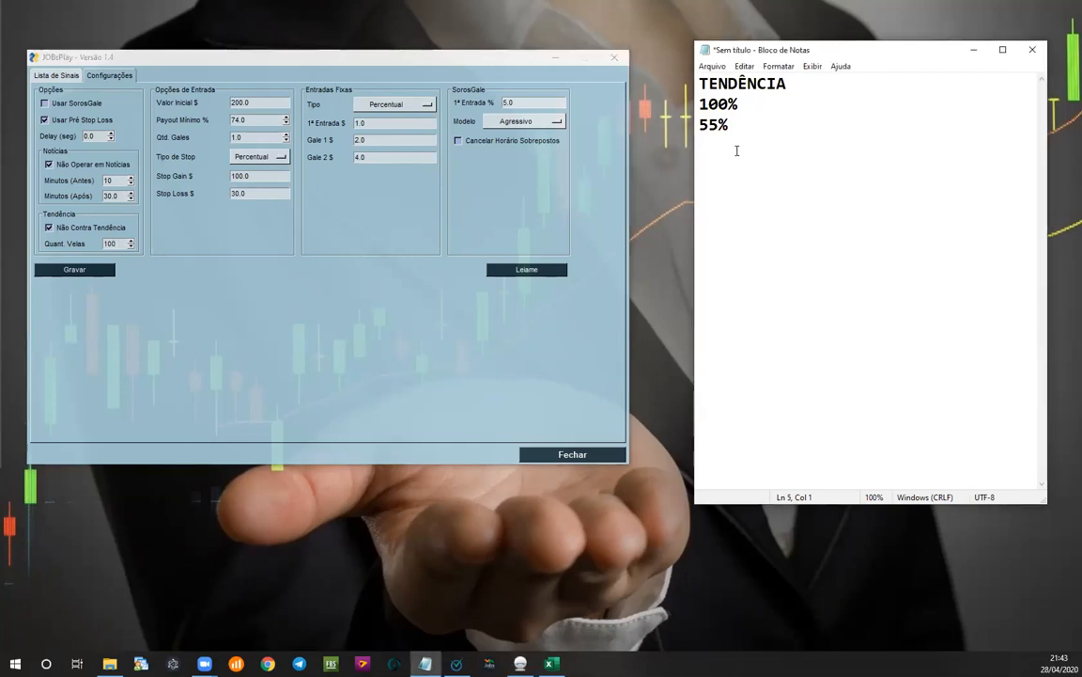
pyautogui.press('BackSpace')
pyautogui.write('100')
pyautogui.press('Return')
pyautogui.write('55% - OPERAR')
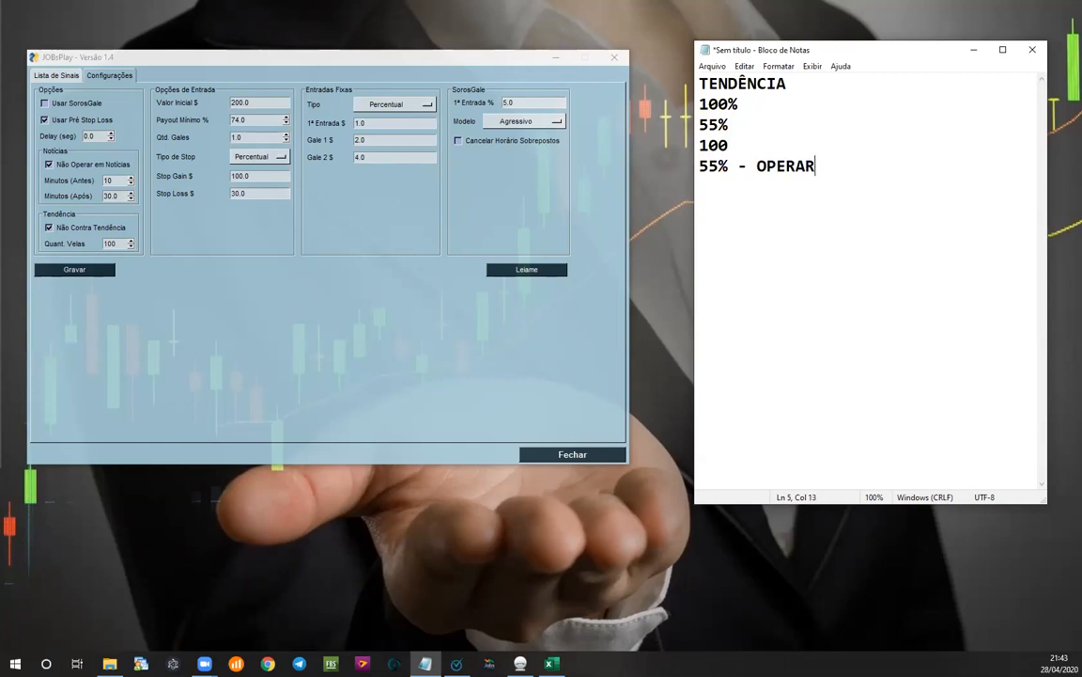
# Step: Highlight OPERAR on the last line of the note and delete it together with its dash
pyautogui.press('Left')
pyautogui.press('Left')
pyautogui.press('Left')
pyautogui.press('Left')
pyautogui.press('Left')
pyautogui.press('Left')
pyautogui.press('Left')
pyautogui.press('Left')
pyautogui.press('Left')
pyautogui.press('Left')
pyautogui.hotkey('shift', 'Left')
pyautogui.press('Right')
pyautogui.press('Right')
pyautogui.press('Right')
pyautogui.press('Right')
pyautogui.press('Right')
pyautogui.hotkey('shift', 'End')
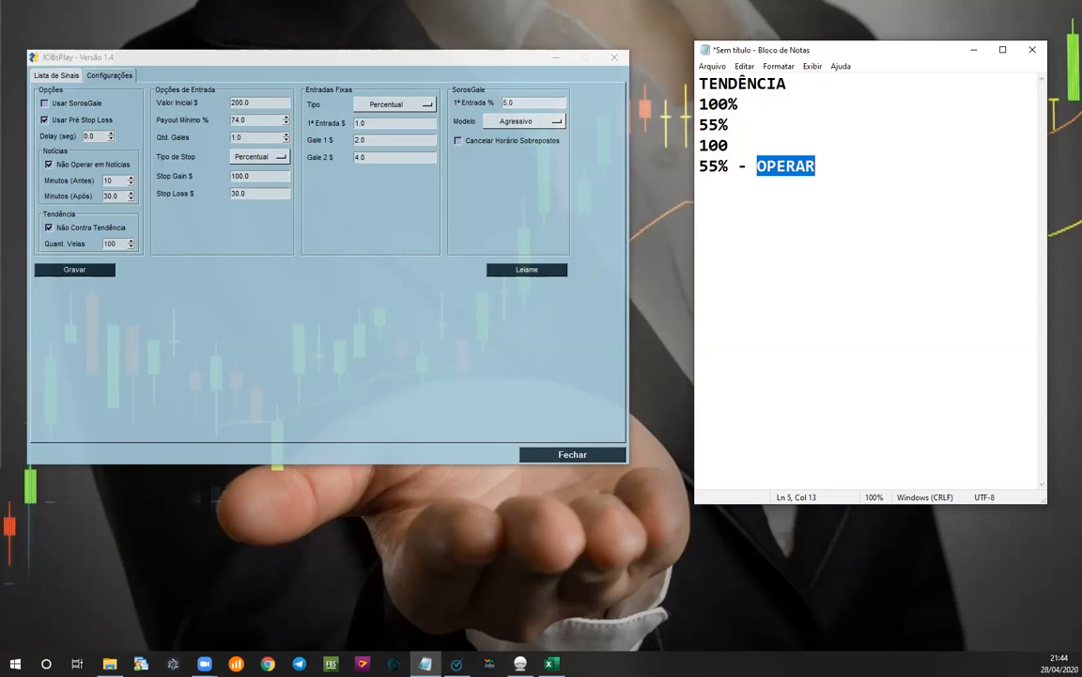
pyautogui.press('BackSpace')
pyautogui.press('BackSpace')
pyautogui.press('BackSpace')
pyautogui.press('BackSpace')
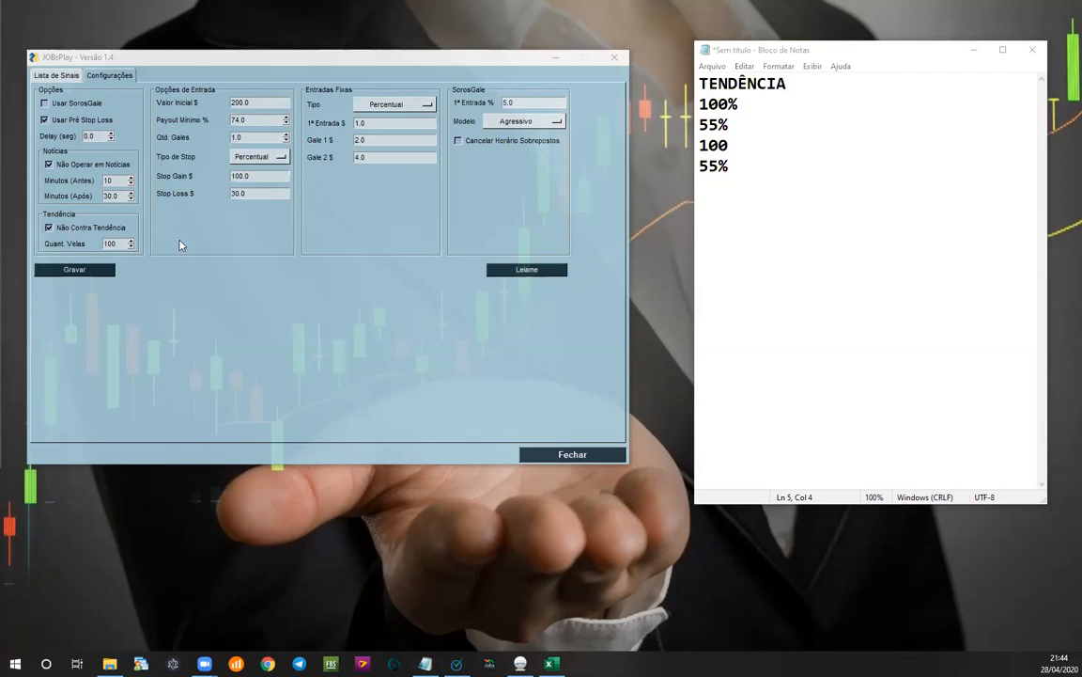
# Step: Clear the entire contents of the note
pyautogui.moveTo(733, 165); pyautogui.dragTo(701, 83)
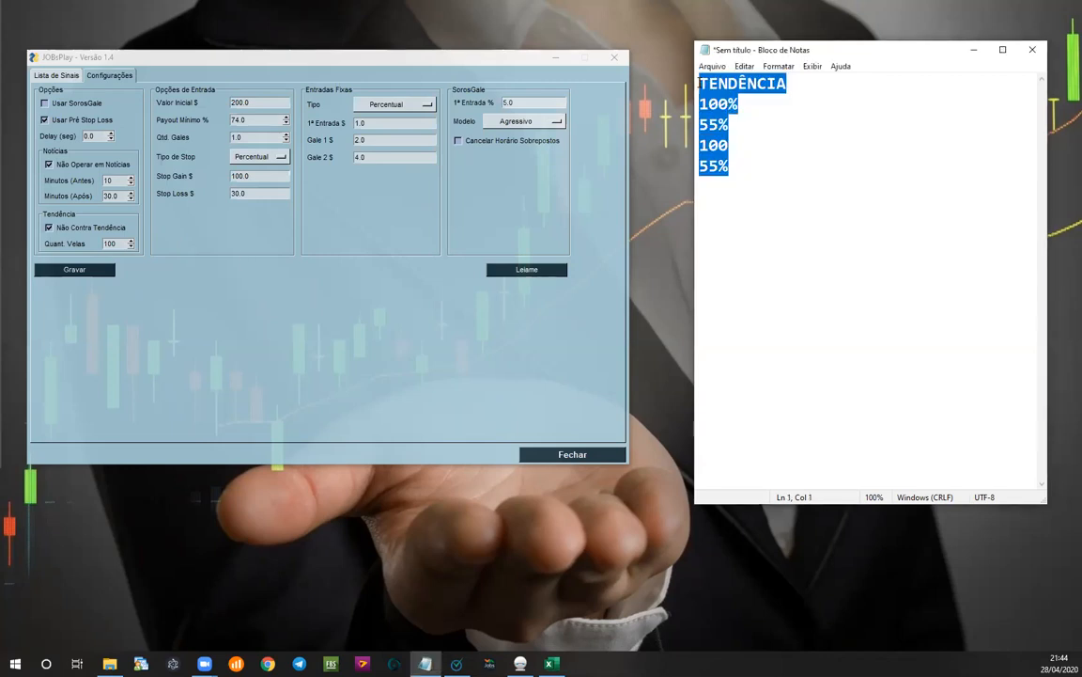
pyautogui.press('Delete')
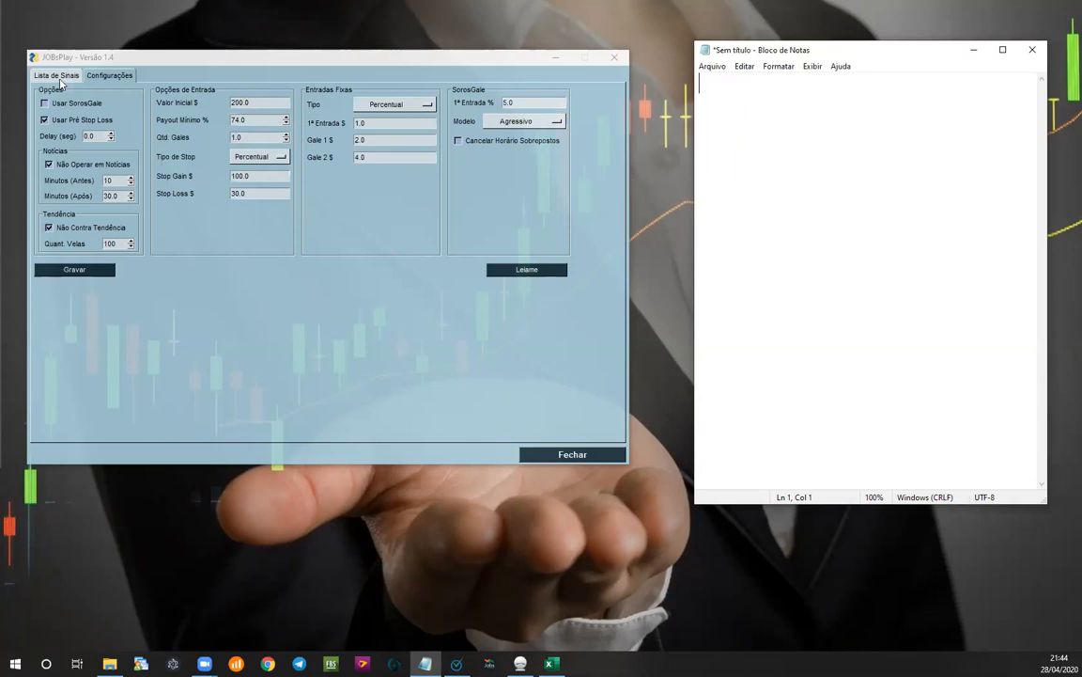
# Step: Set Valor Inicial to 5 in the JOBsPlay entry options
pyautogui.doubleClick(242, 100)
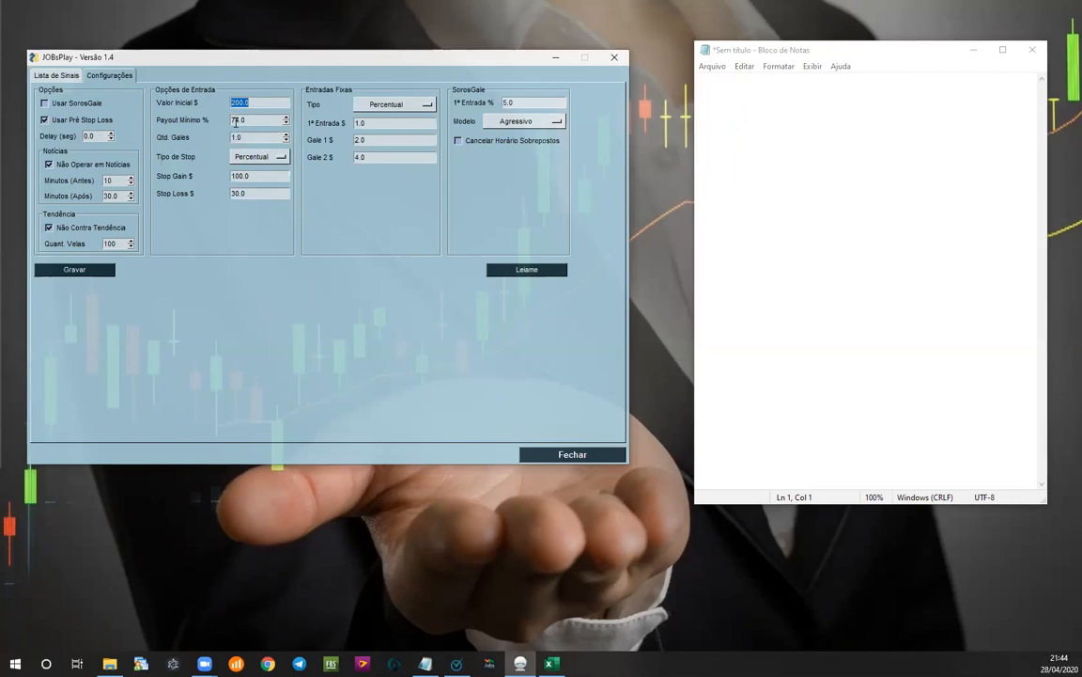
pyautogui.write('5')
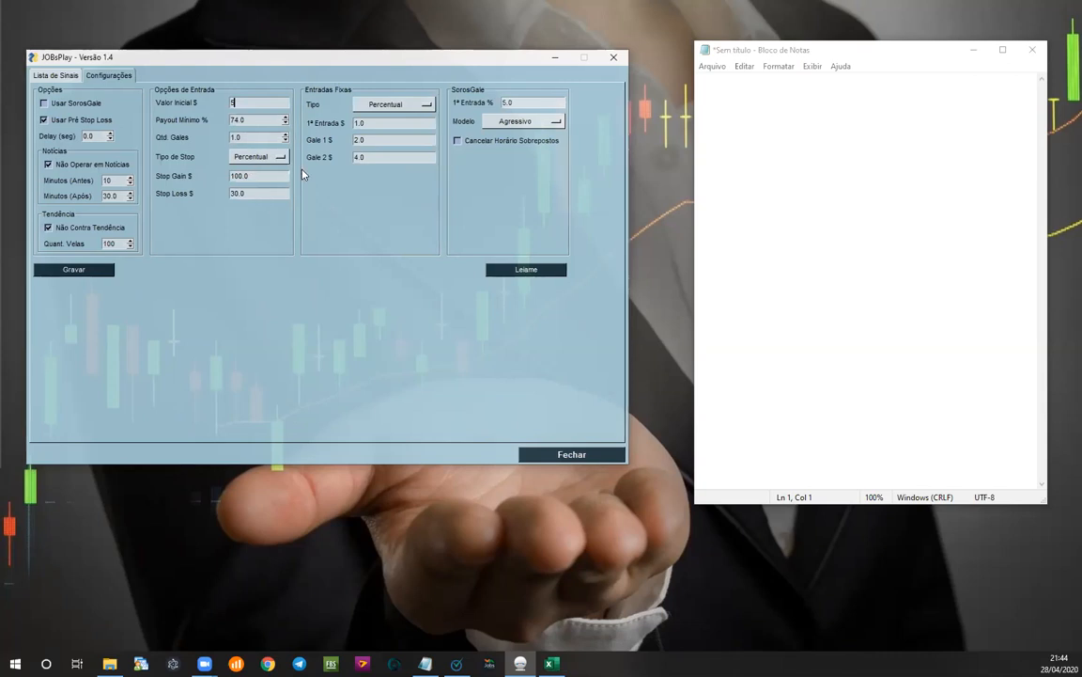
pyautogui.click(724, 121)
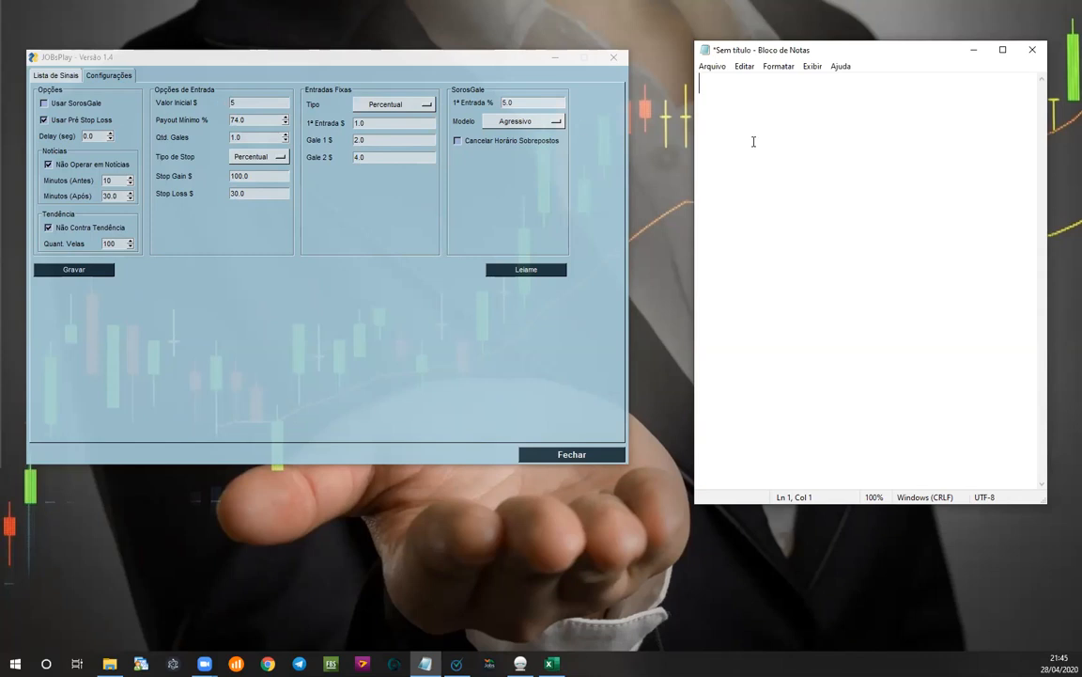
pyautogui.click(230, 101)
# Step: Write the example amounts 10.000, 9.000 and 1.000 on separate lines in the Notepad note
pyautogui.click(709, 104)
pyautogui.write('100')
pyautogui.press('BackSpace')
pyautogui.write('.000')
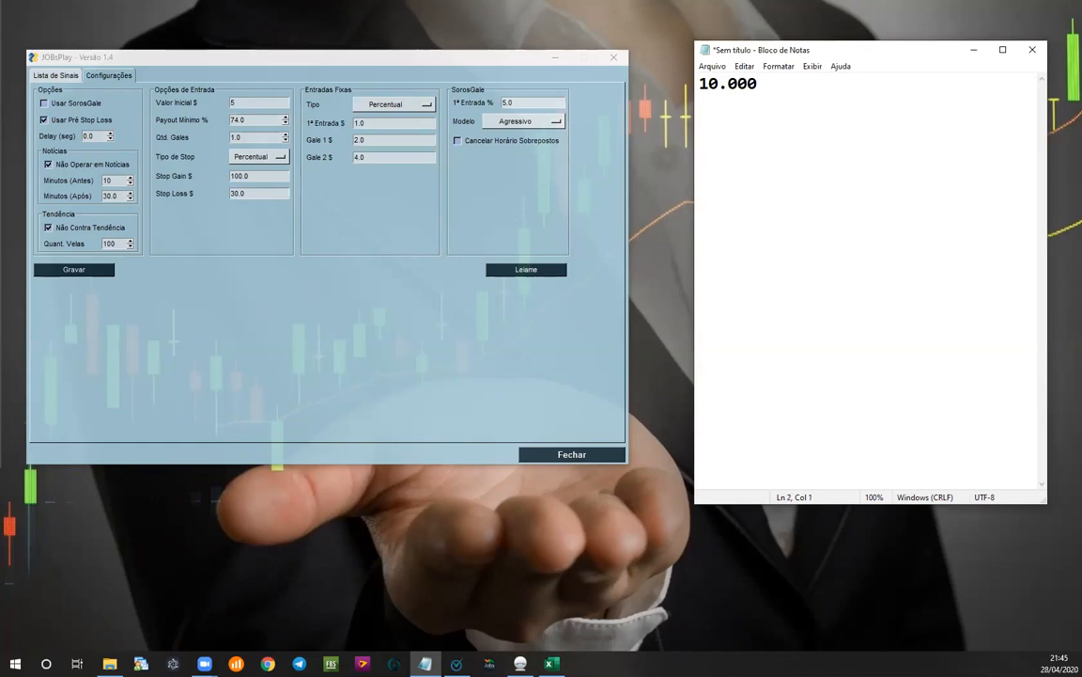
pyautogui.write('9.000')
pyautogui.press('Return')
pyautogui.write('1.000')
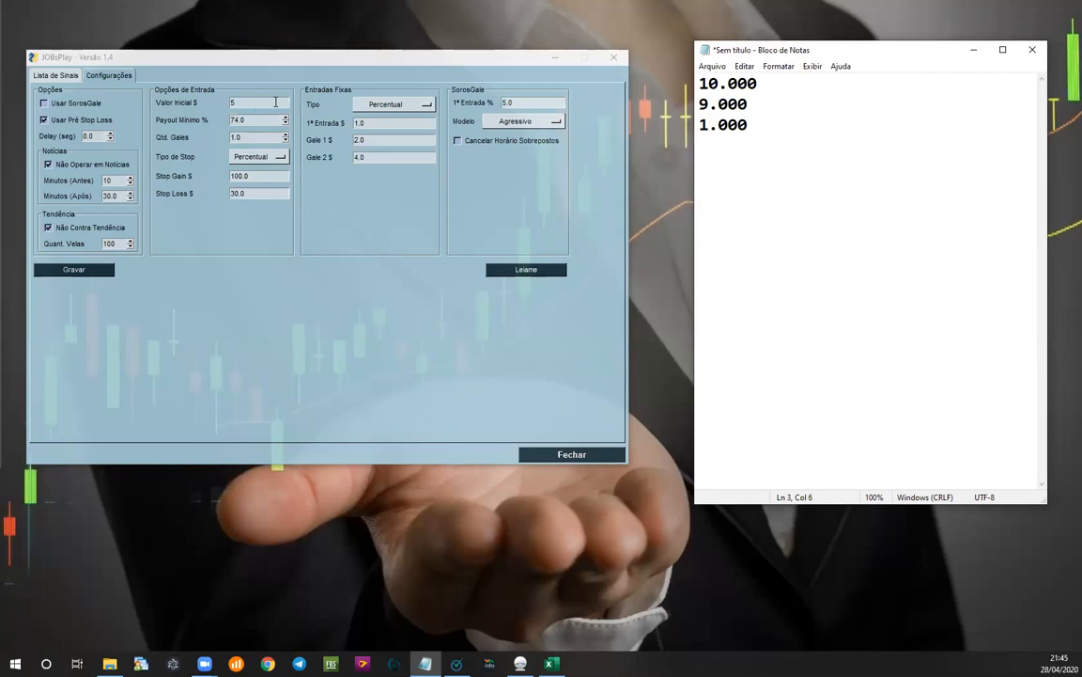
# Step: Highlight the 1.000 amount in the note and set Valor Inicial to 1000 in JOBsPlay
pyautogui.click(741, 67)
pyautogui.click(710, 138)
pyautogui.doubleClick(235, 103)
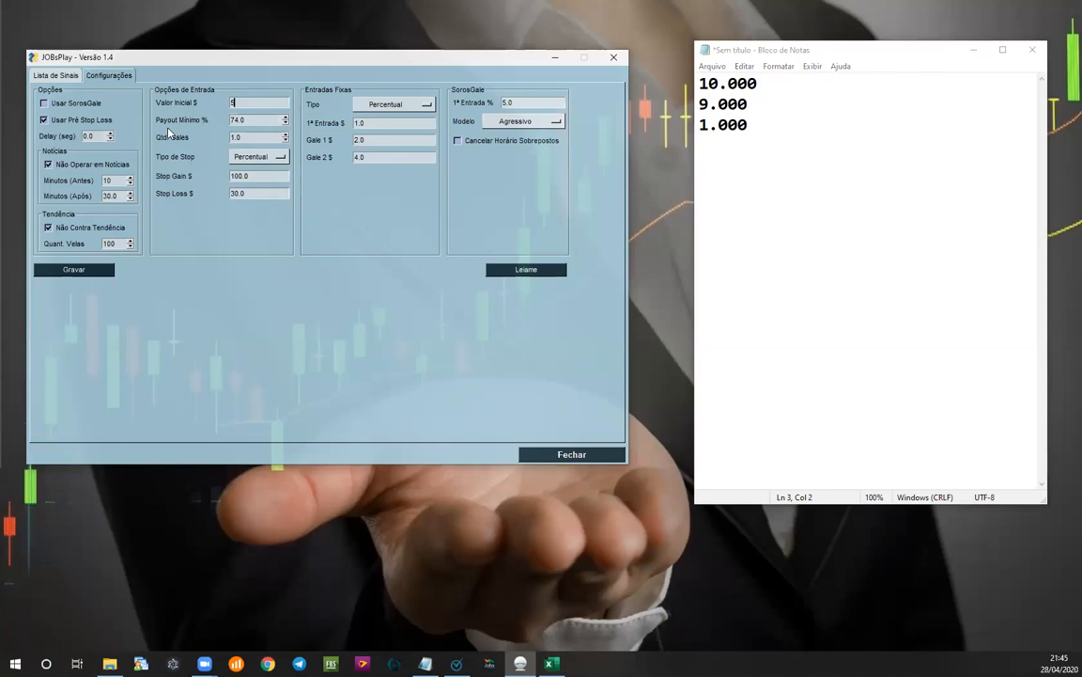
pyautogui.moveTo(756, 124); pyautogui.dragTo(690, 123)
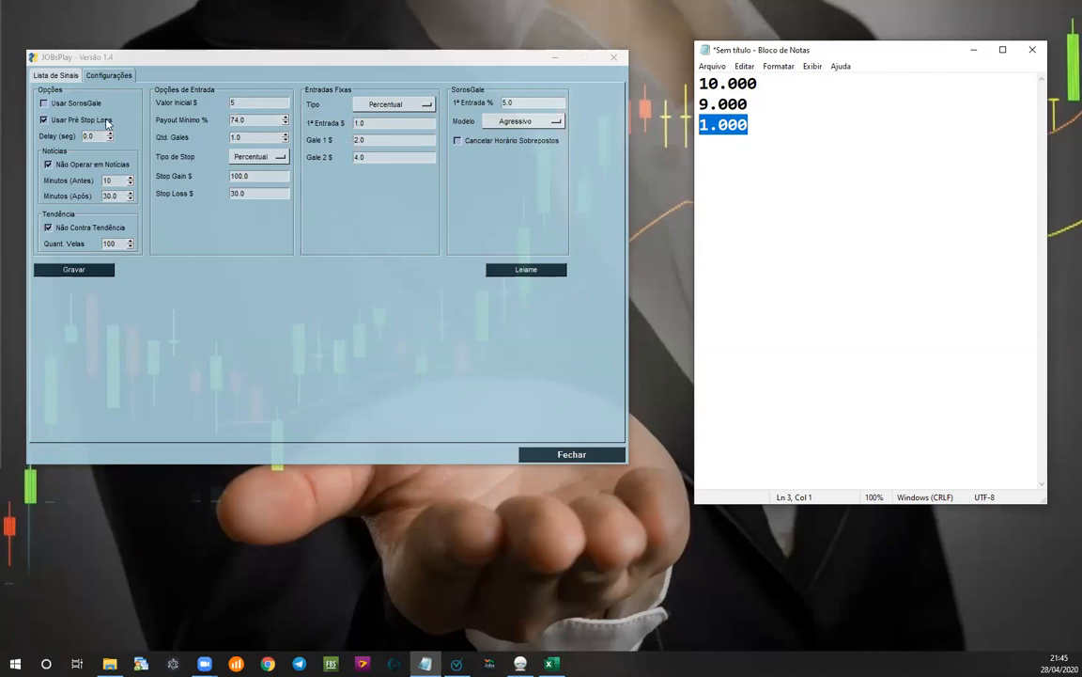
pyautogui.click(238, 104)
pyautogui.press('BackSpace')
pyautogui.write('1.000')
pyautogui.press('BackSpace')
pyautogui.press('BackSpace')
pyautogui.press('BackSpace')
pyautogui.press('BackSpace')
pyautogui.write('00')
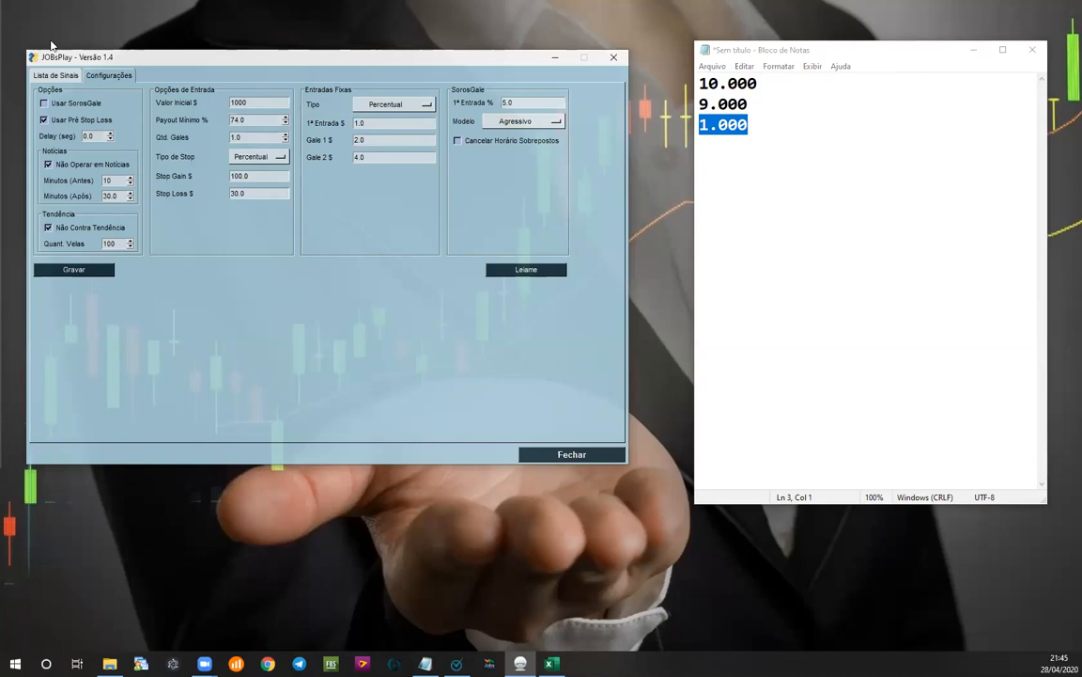
# Step: Set Valor Inicial to 10000 in JOBsPlay, then view the signal list and return to the settings
pyautogui.write('00')
pyautogui.click(57, 74)
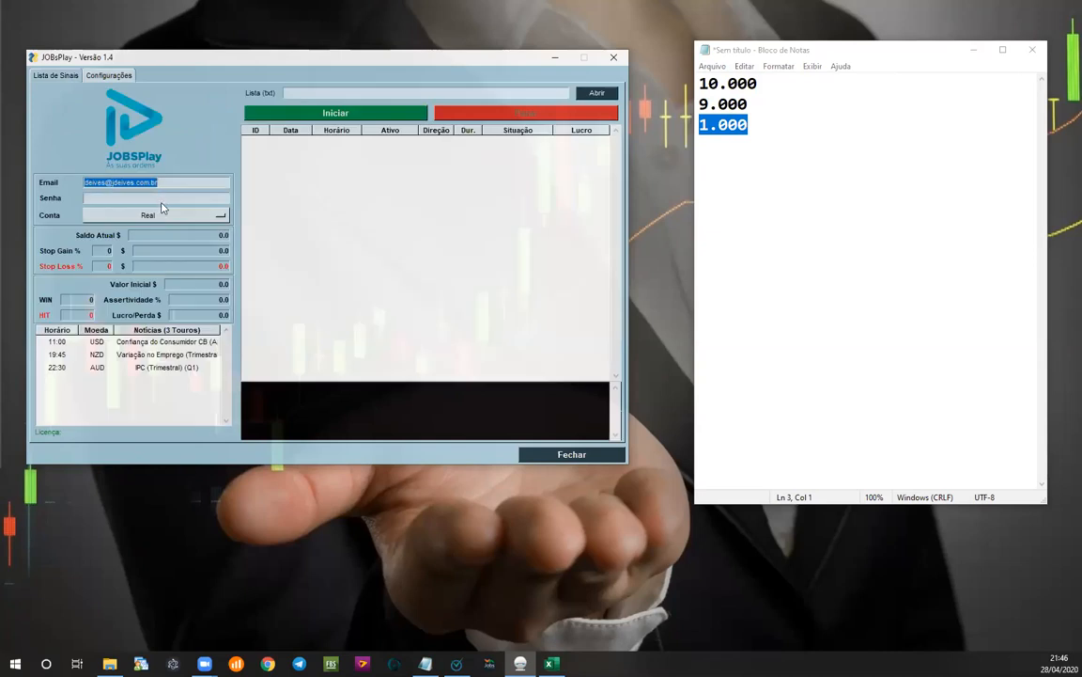
pyautogui.click(102, 74)
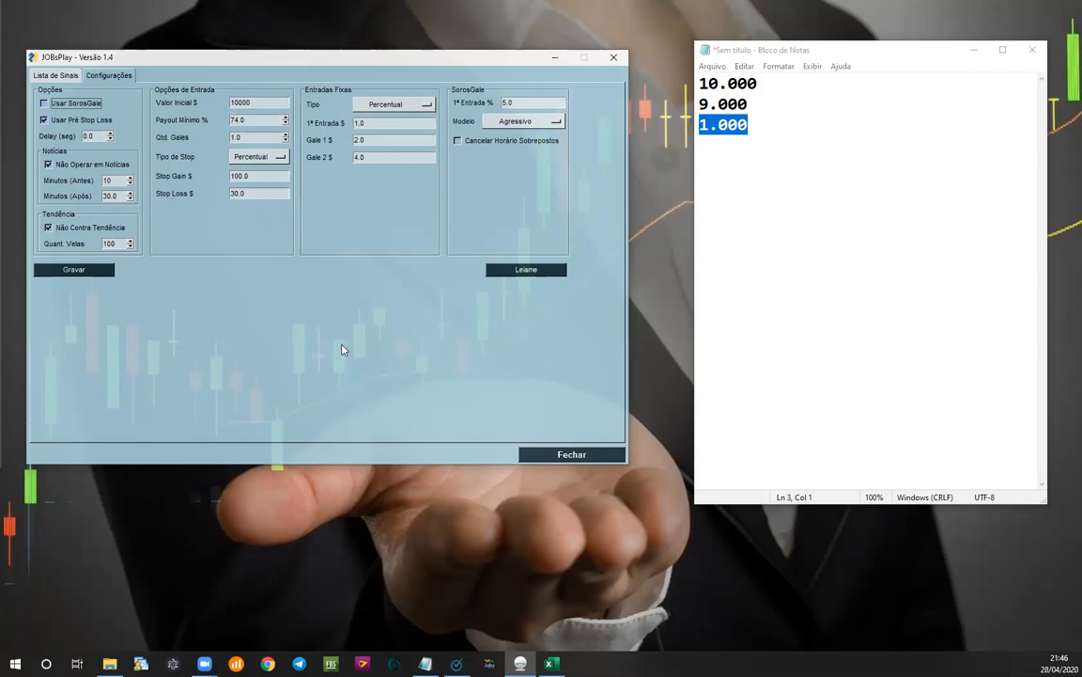
# Step: Add a dashed separator line below the amounts in the Notepad note, with blank lines around it
pyautogui.click(775, 132)
pyautogui.press('Return')
pyautogui.press('Return')
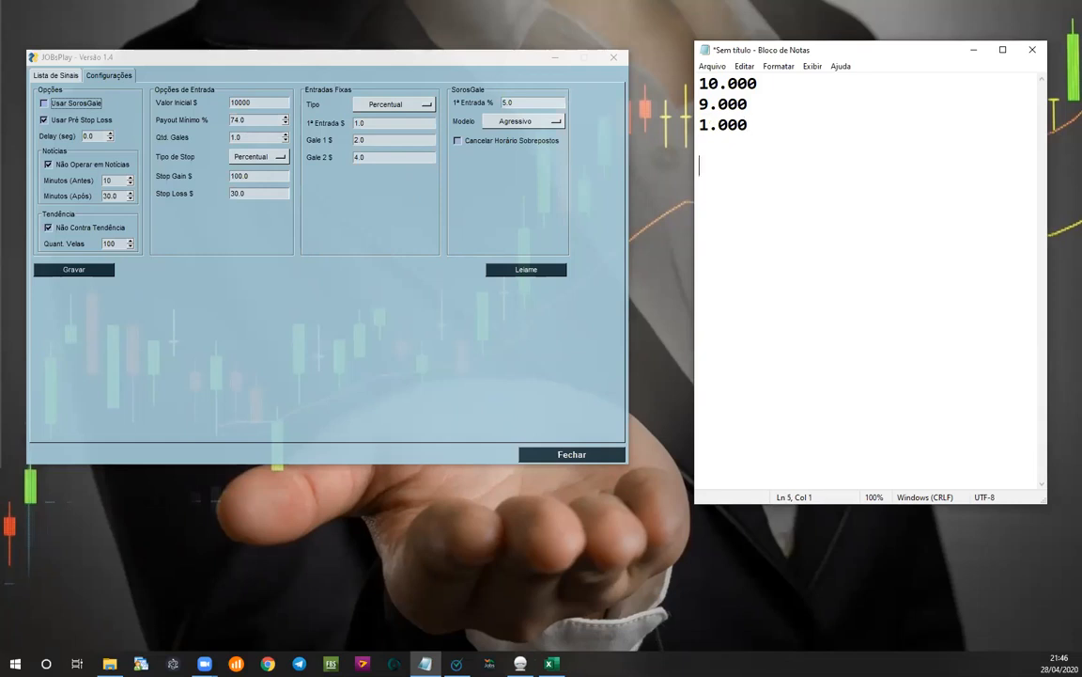
pyautogui.write('------------------------')
pyautogui.press('Return')
pyautogui.press('Return')
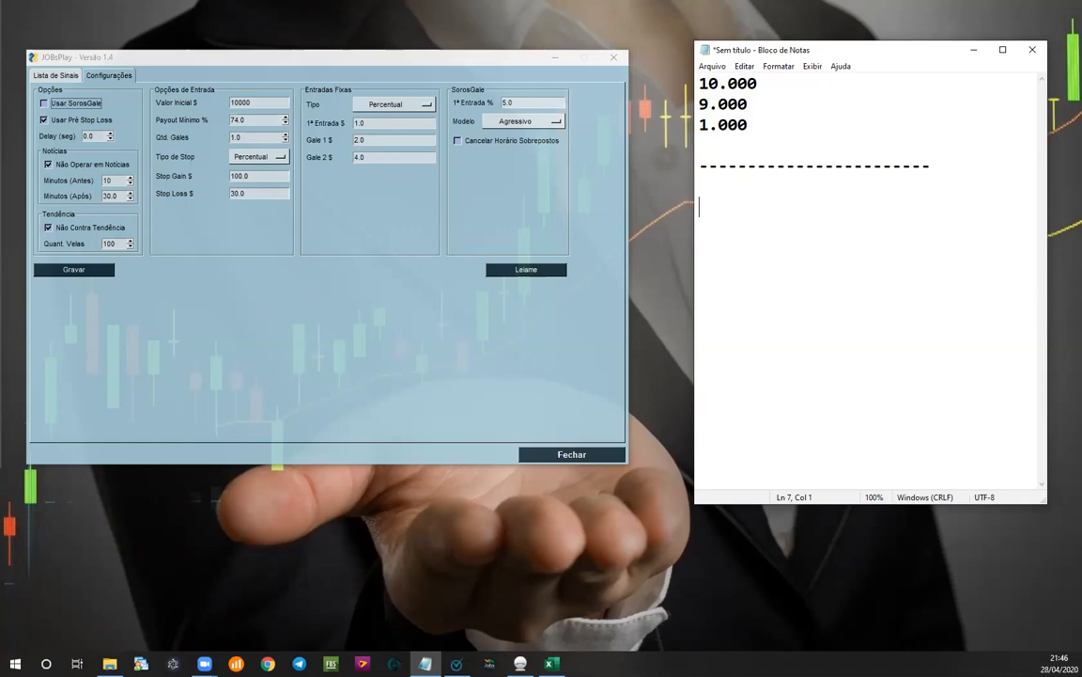
# Step: Write the sentence "DEMORA A RESPONDER O VALOR REAL DA SUA CONTA." beneath the separator
pyautogui.write('DEMORA A R')
pyautogui.write('SPONDER')
pyautogui.press('BackSpace')
pyautogui.press('BackSpace')
pyautogui.press('BackSpace')
pyautogui.press('BackSpace')
pyautogui.press('BackSpace')
pyautogui.press('BackSpace')
pyautogui.press('BackSpace')
pyautogui.write('ESPOND')
pyautogui.write('A')
pyautogui.press('BackSpace')
pyautogui.write('ER O VALOR REAL DA S')
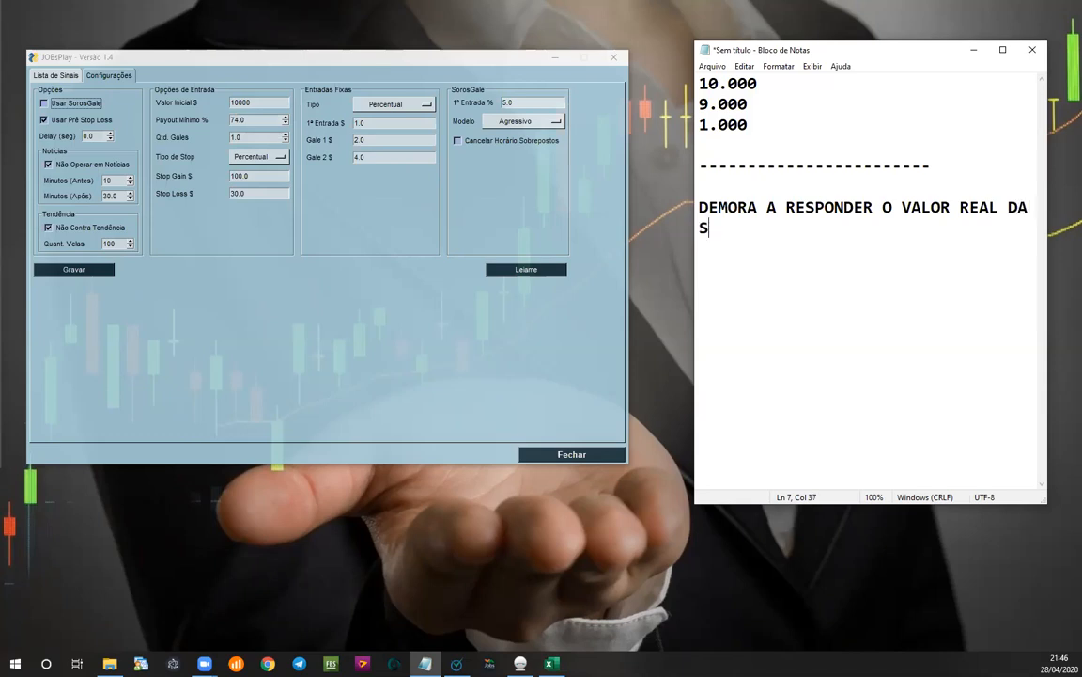
pyautogui.write('UA CONTA')
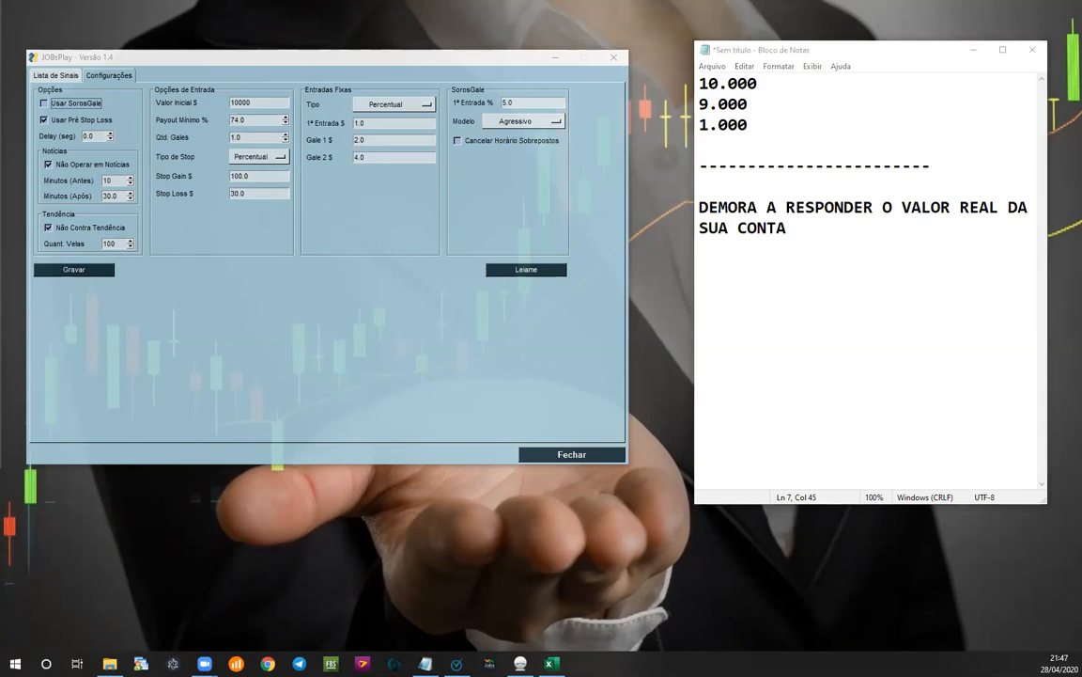
pyautogui.click(821, 225)
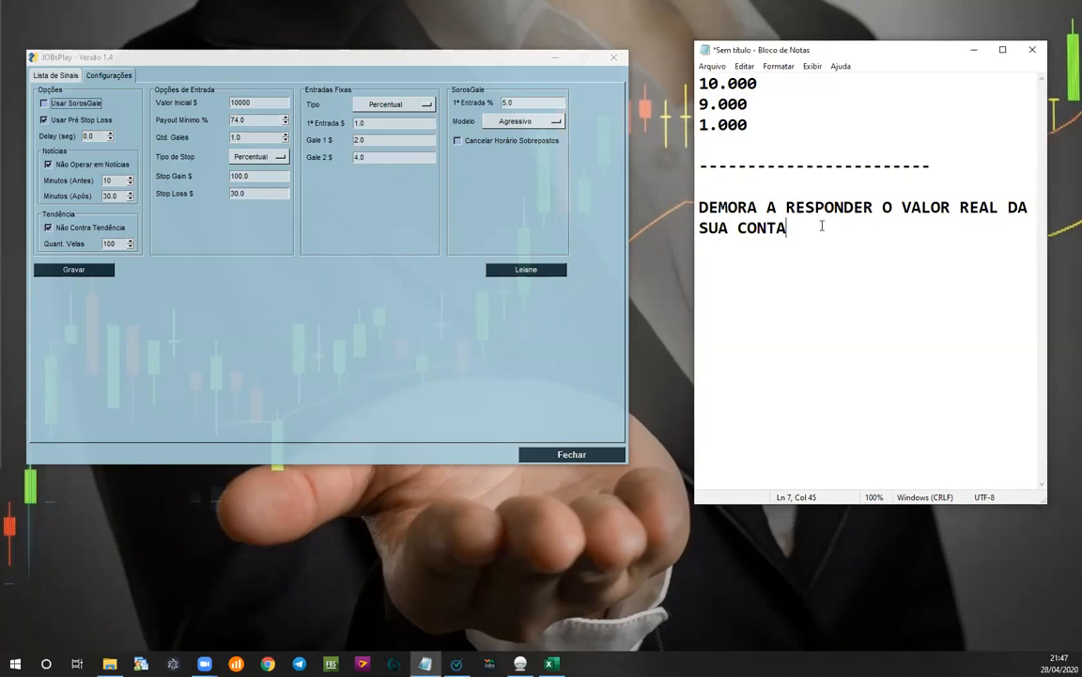
pyautogui.write('.')
# Step: Add the example line "100 - 1000 - 10%" below the sentence, separated by a blank line
pyautogui.press('Return')
pyautogui.press('Return')
pyautogui.write('100')
pyautogui.press('Left')
pyautogui.press('Left')
pyautogui.press('Right')
pyautogui.press('Right')
pyautogui.write('- 1000')
pyautogui.press('Left')
pyautogui.press('Left')
pyautogui.press('Left')
pyautogui.press('Left')
pyautogui.press('Right')
pyautogui.press('Right')
pyautogui.press('Right')
pyautogui.press('Right')
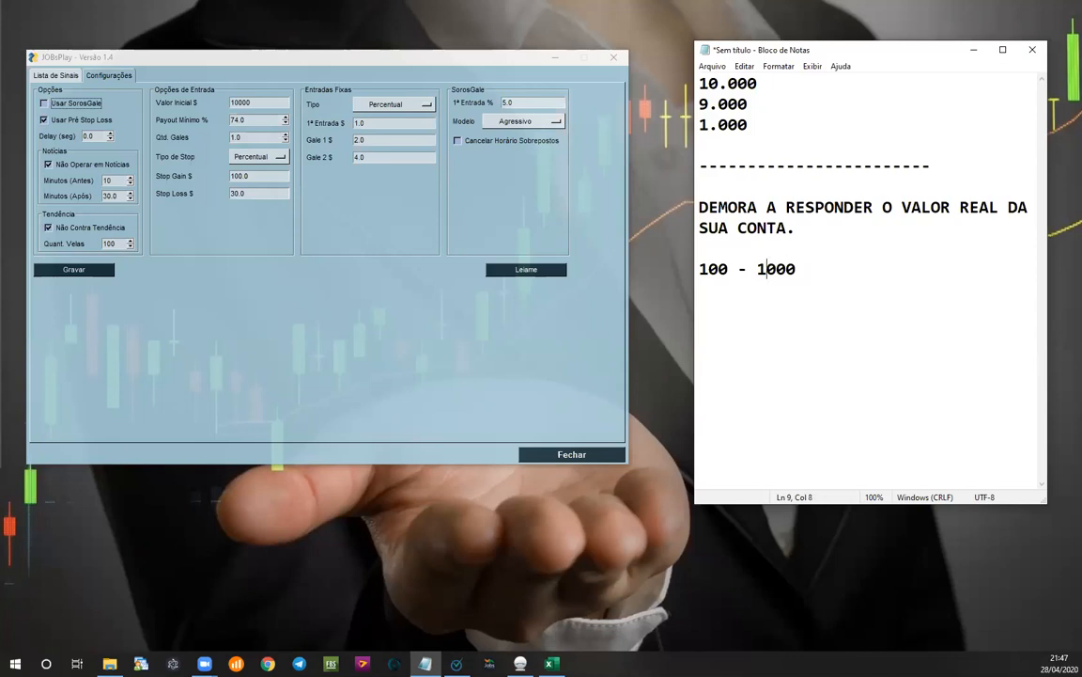
pyautogui.write('- 10%')
pyautogui.press('Return')
pyautogui.press('Return')
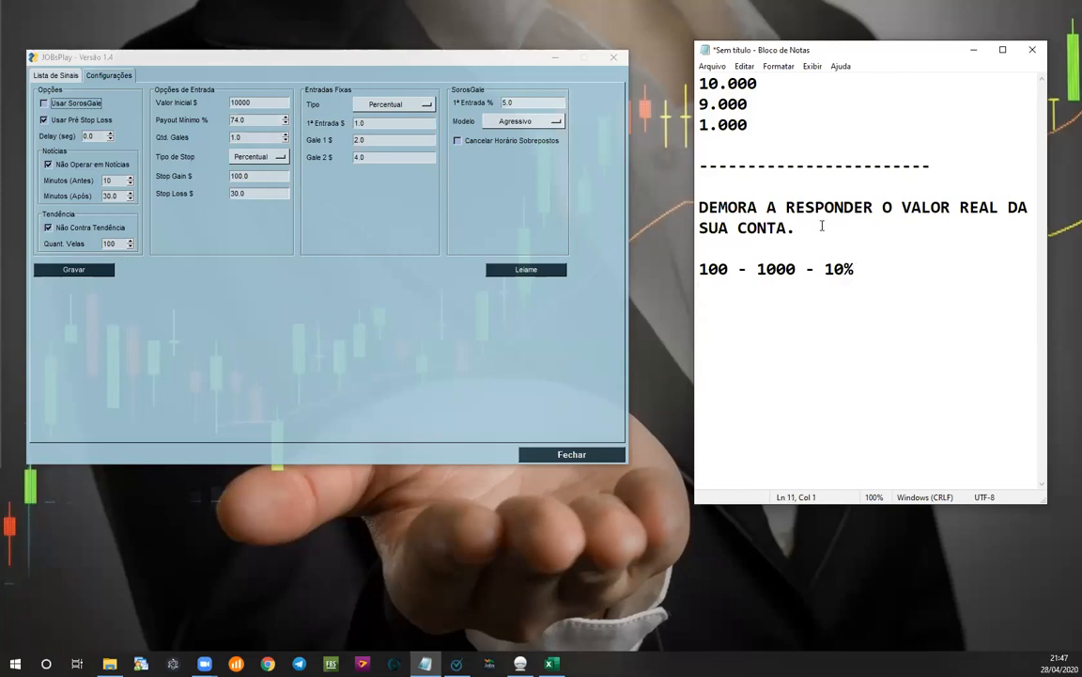
# Step: Highlight the 100 amount at the start of the percentage example line
pyautogui.press('Up')
pyautogui.press('Up')
pyautogui.hotkey('shift', 'Right')
pyautogui.hotkey('shift', 'Right')
pyautogui.hotkey('shift', 'Right')
pyautogui.hotkey('shift', 'Right')
pyautogui.hotkey('shift', 'Right')
pyautogui.hotkey('shift', 'Right')
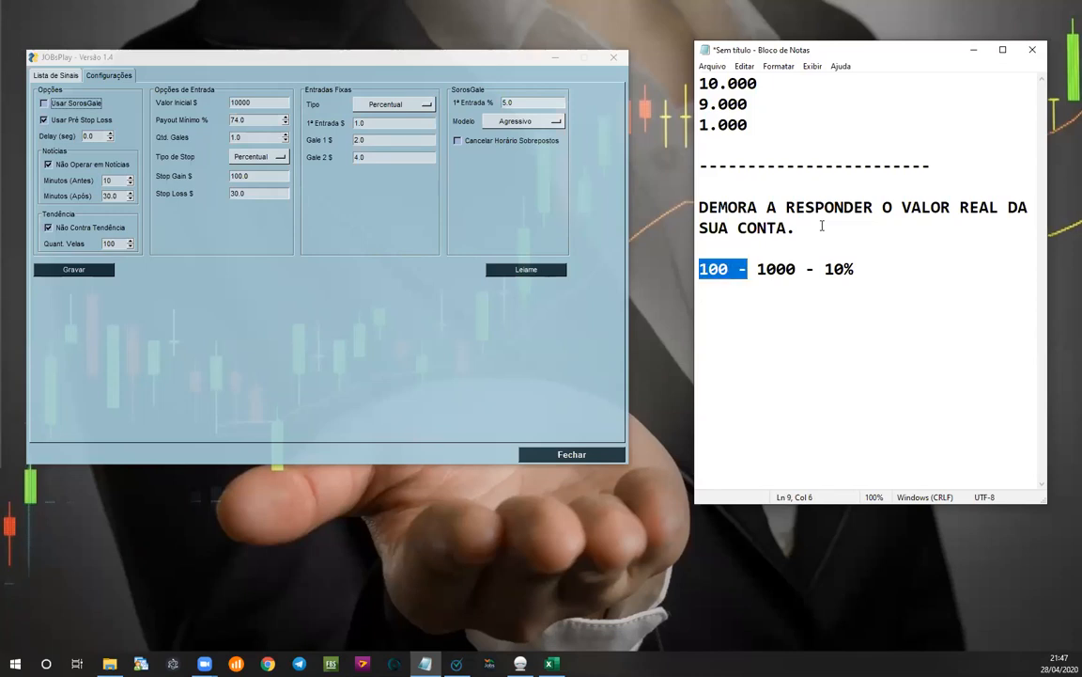
pyautogui.hotkey('shift', 'Right')
pyautogui.hotkey('shift', 'Right')
pyautogui.hotkey('shift', 'Right')
pyautogui.hotkey('shift', 'Right')
# Step: Highlight only the 1000 amount in the percentage example line
pyautogui.press('Left')
pyautogui.press('Right')
pyautogui.press('Right')
pyautogui.press('Right')
pyautogui.press('Right')
pyautogui.press('Right')
pyautogui.press('Right')
pyautogui.hotkey('shift', 'Right')
pyautogui.hotkey('shift', 'Right')
pyautogui.hotkey('shift', 'Right')
pyautogui.hotkey('shift', 'Right')
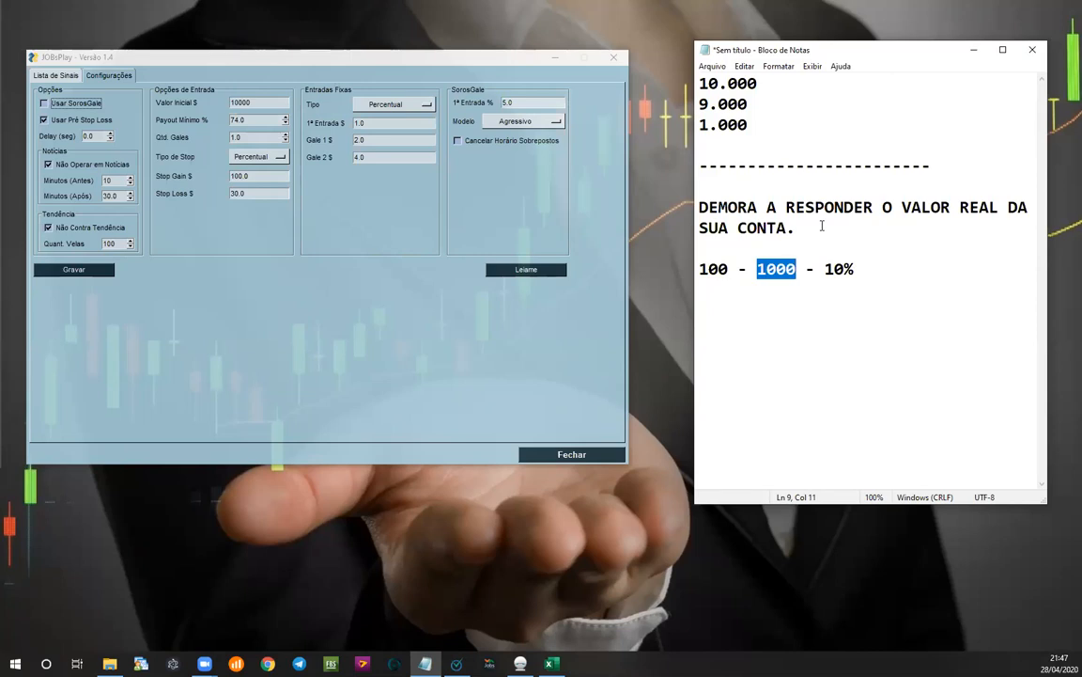
# Step: Add an empty line below the percentage example and highlight the whole "100 - 1000 - 10%" line
pyautogui.press('Home')
pyautogui.press('Down')
pyautogui.press('Return')
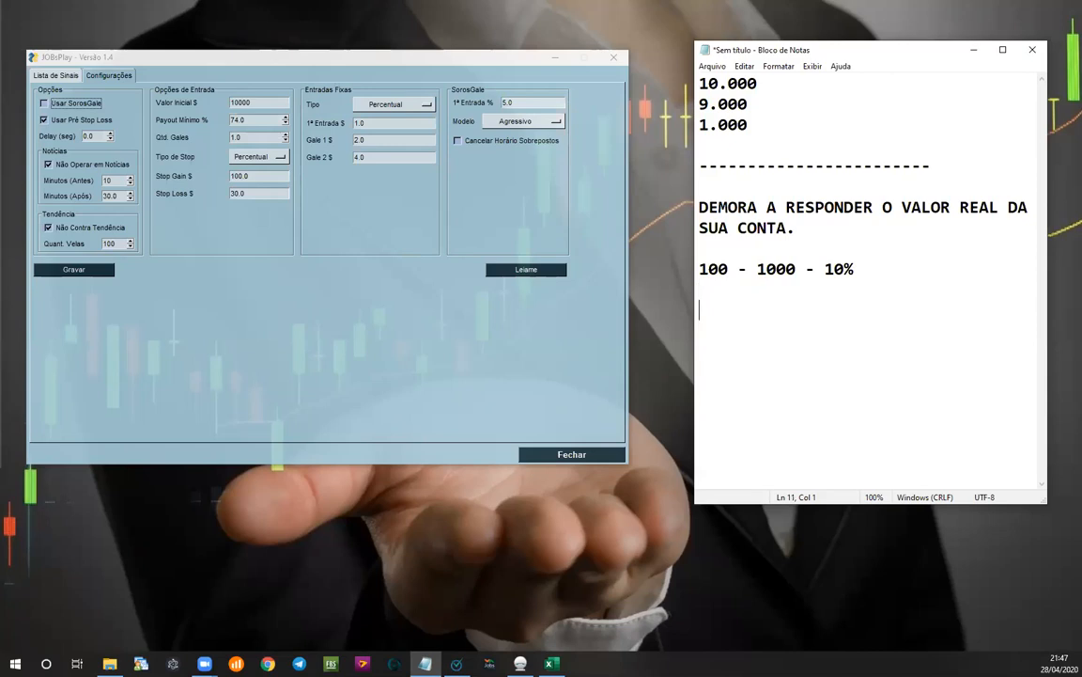
pyautogui.press('Up')
pyautogui.press('Up')
pyautogui.press('Down')
pyautogui.hotkey('shift', 'Up')
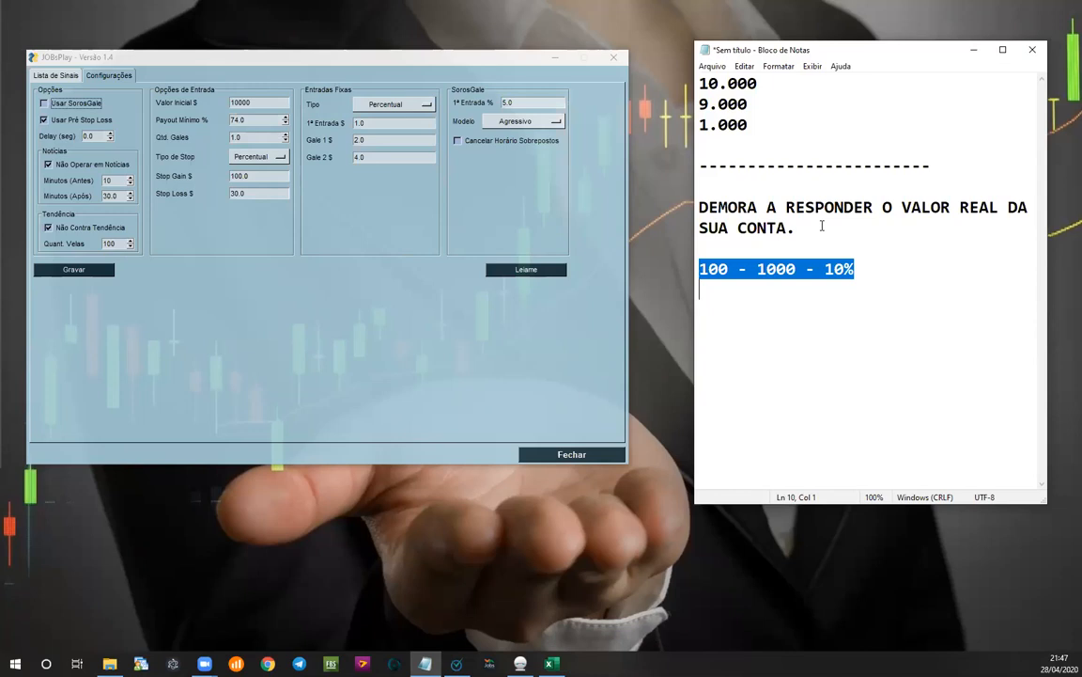
# Step: Highlight the "100 -" part of the example line, then select the complete line again
pyautogui.press('Left')
pyautogui.hotkey('shift', 'Right')
pyautogui.hotkey('shift', 'Right')
pyautogui.hotkey('shift', 'Right')
pyautogui.hotkey('shift', 'Right')
pyautogui.hotkey('shift', 'Right')
pyautogui.hotkey('shift', 'Right')
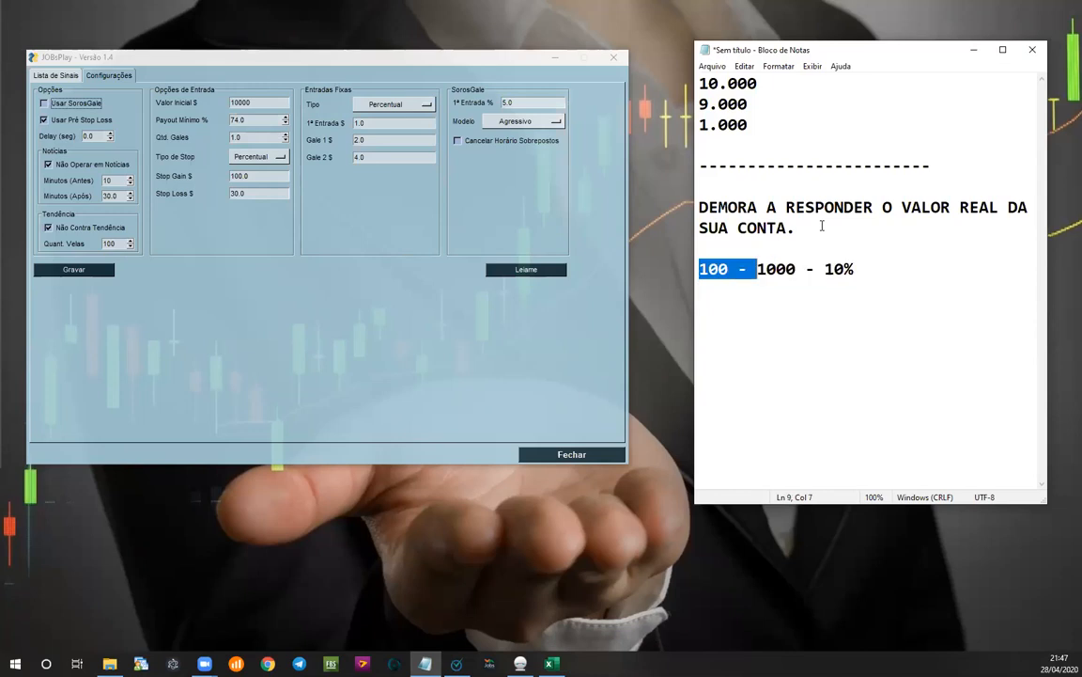
pyautogui.hotkey('shift', 'Left')
pyautogui.hotkey('shift', 'Right')
pyautogui.press('Left')
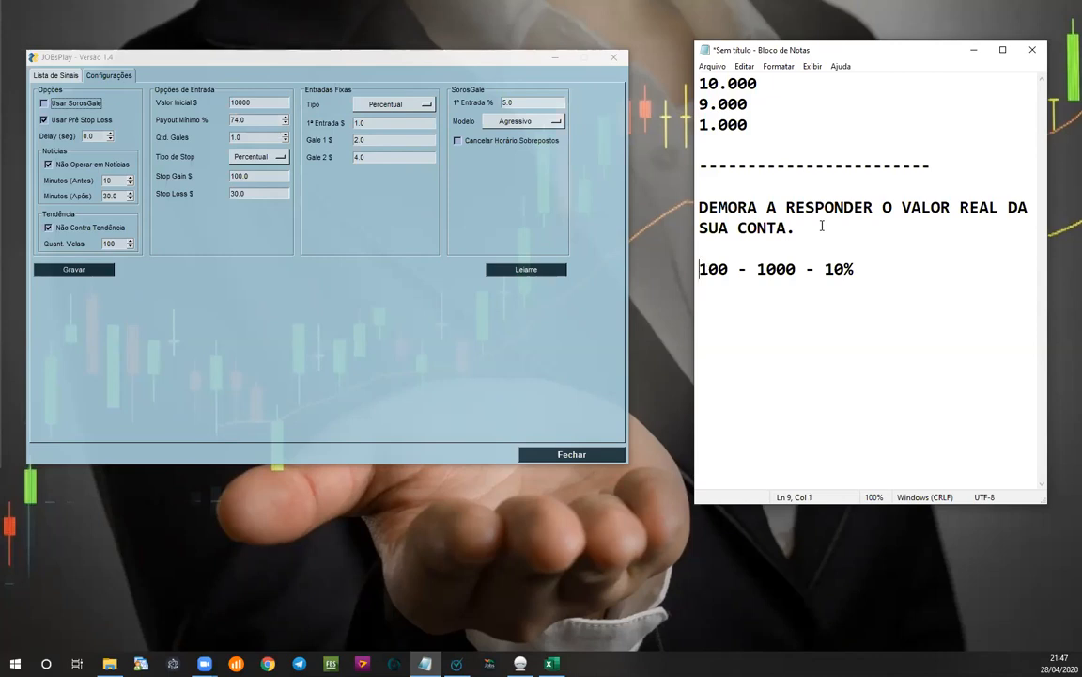
pyautogui.hotkey('shift', 'Down')
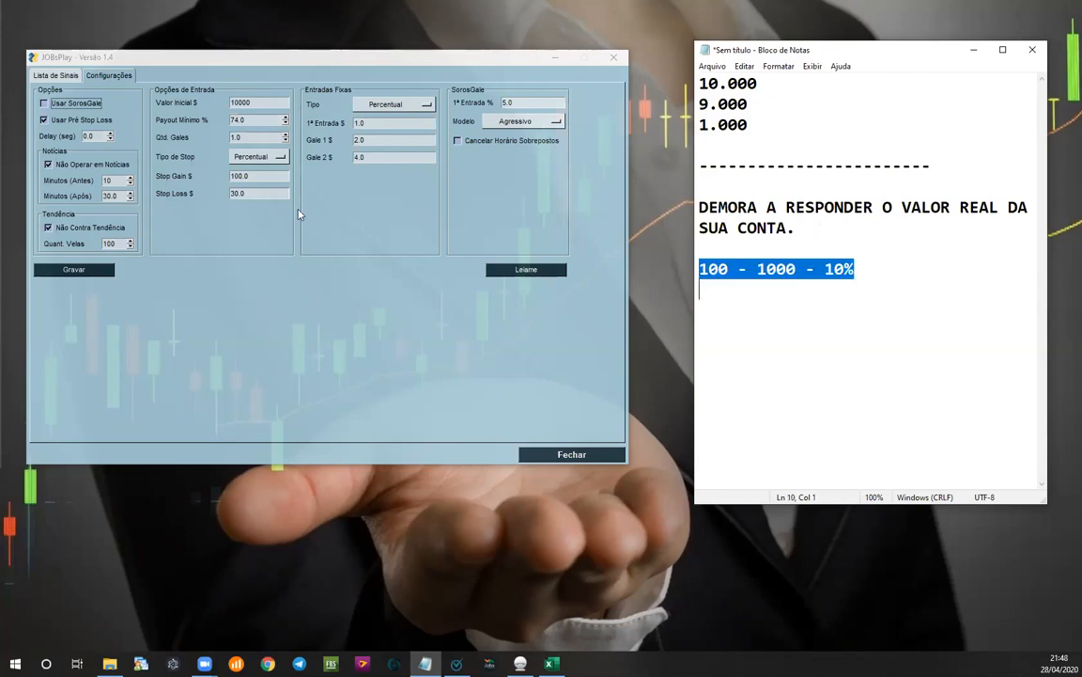
# Step: Set Payout Mínimo to 77 % and Qtd. Gales to 2 in the JOBsPlay entry options
pyautogui.click(244, 119)
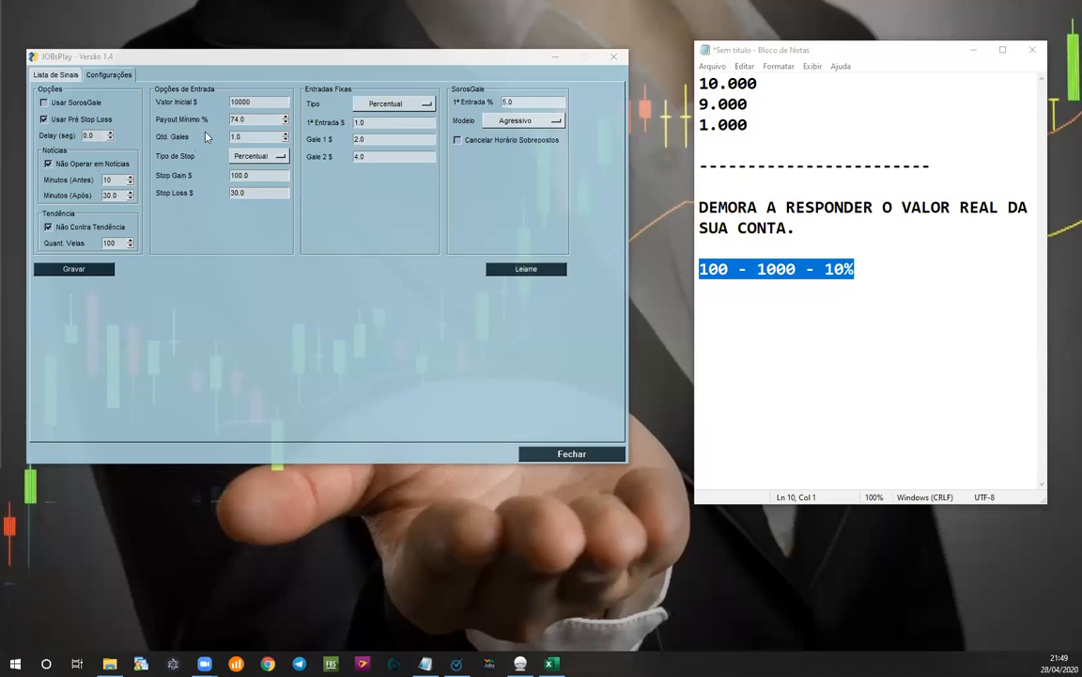
pyautogui.click(276, 118)
pyautogui.press('BackSpace')
pyautogui.press('BackSpace')
pyautogui.press('BackSpace')
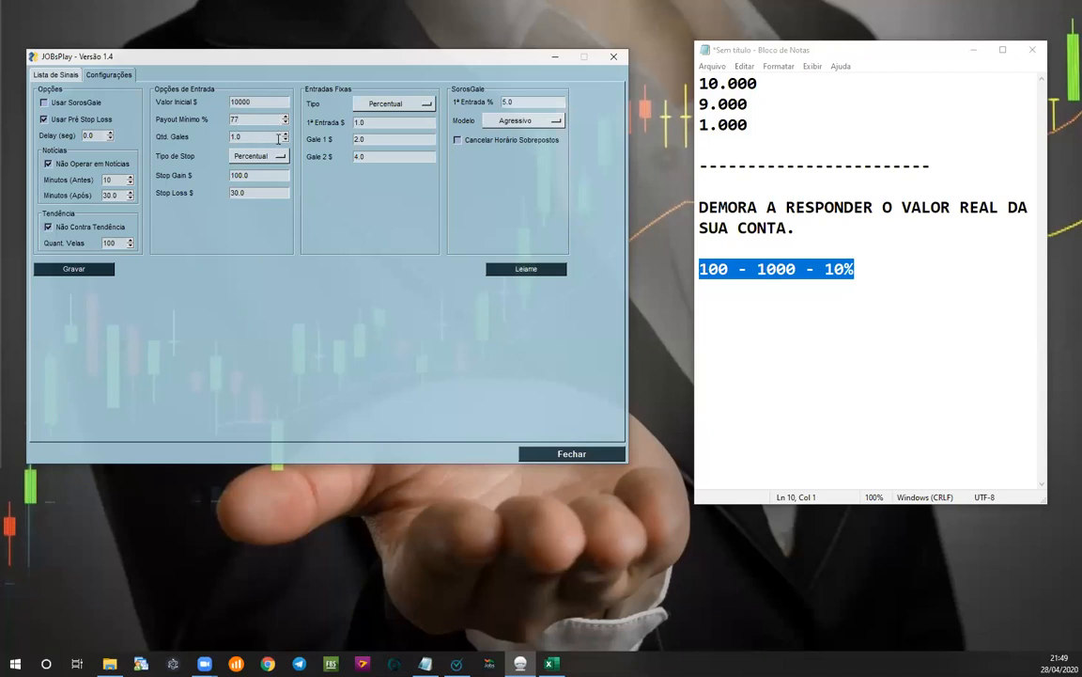
pyautogui.click(286, 140)
pyautogui.click(287, 140)
pyautogui.doubleClick(264, 134)
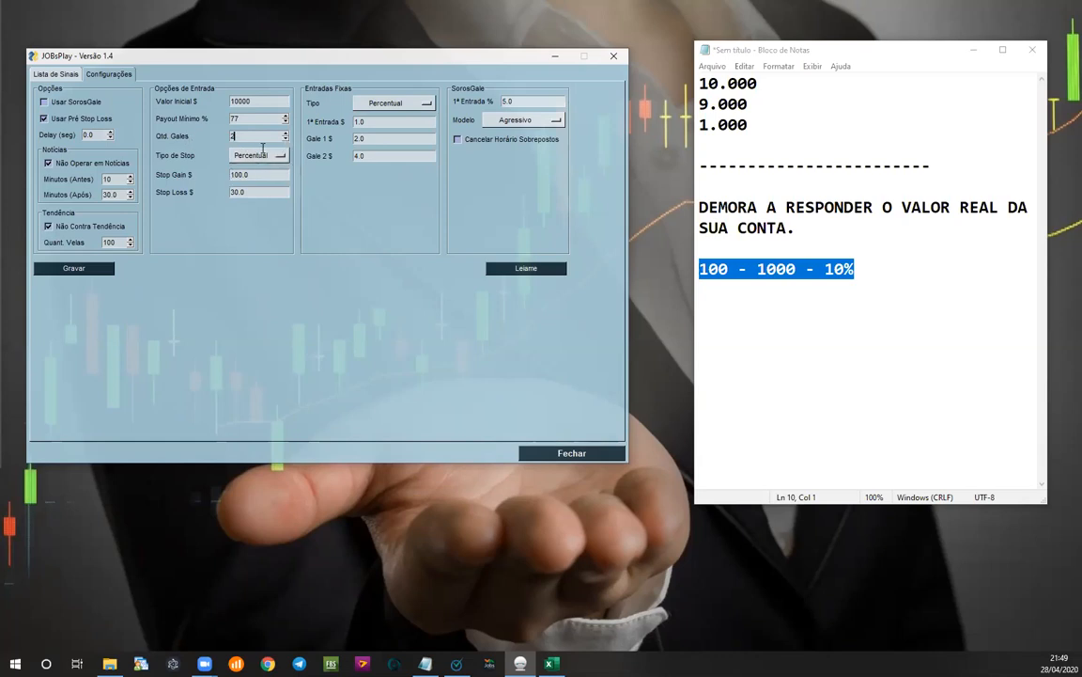
# Step: Switch Tipo de Stop between Valor and Percentual, leaving it on Percentual
pyautogui.click(260, 156)
pyautogui.click(264, 186)
pyautogui.click(252, 156)
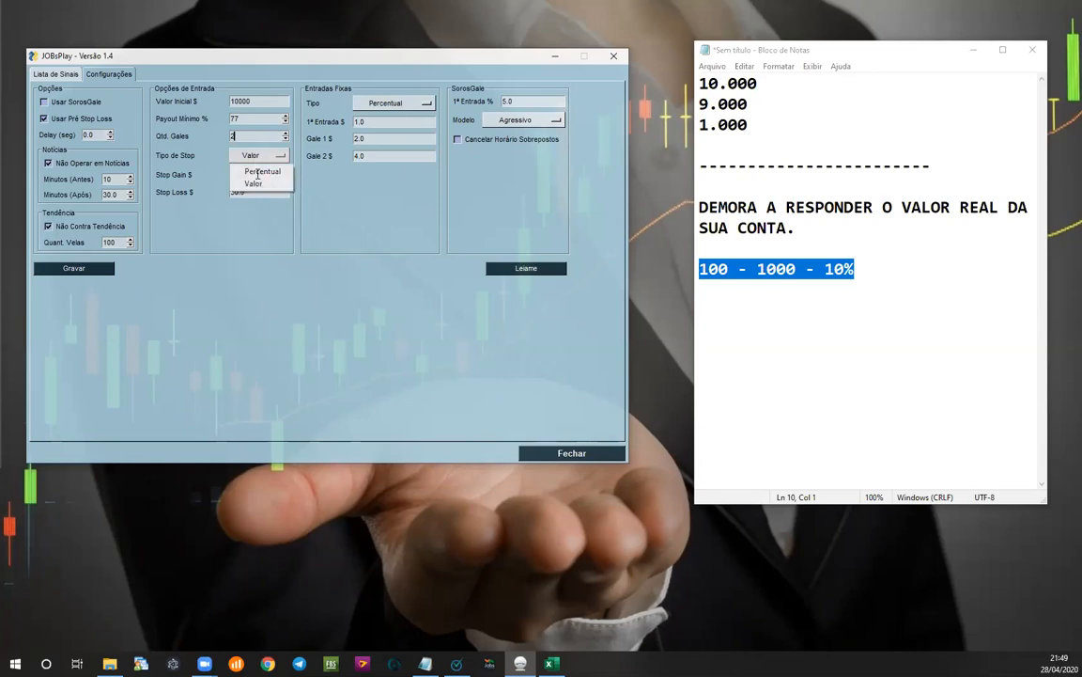
pyautogui.click(258, 172)
pyautogui.click(252, 160)
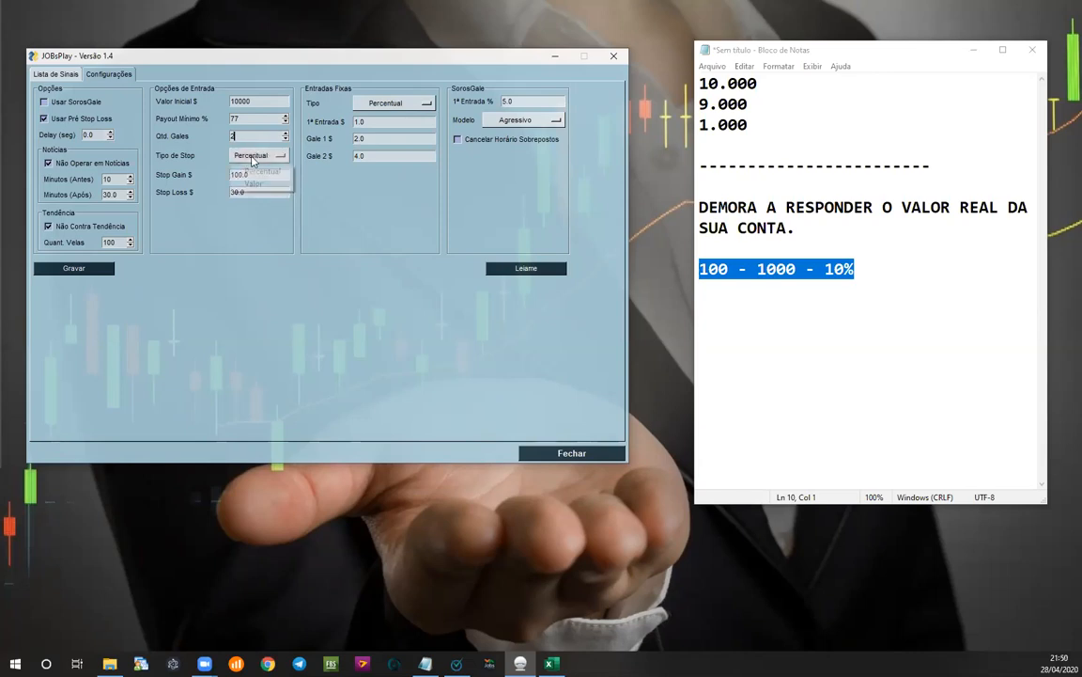
pyautogui.click(252, 182)
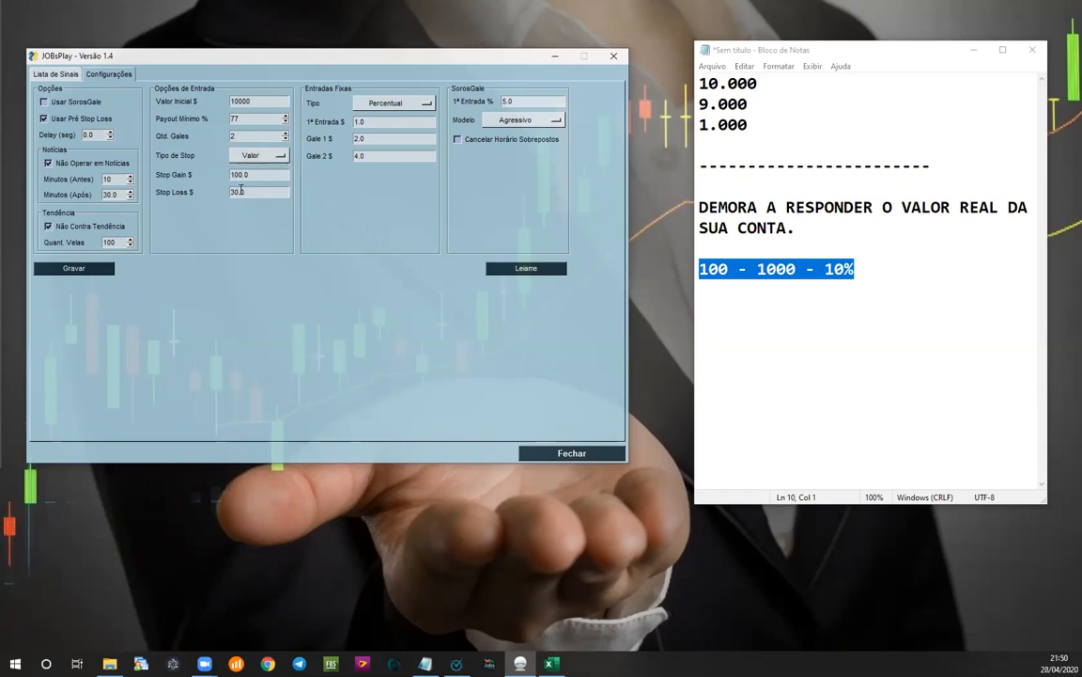
pyautogui.click(237, 155)
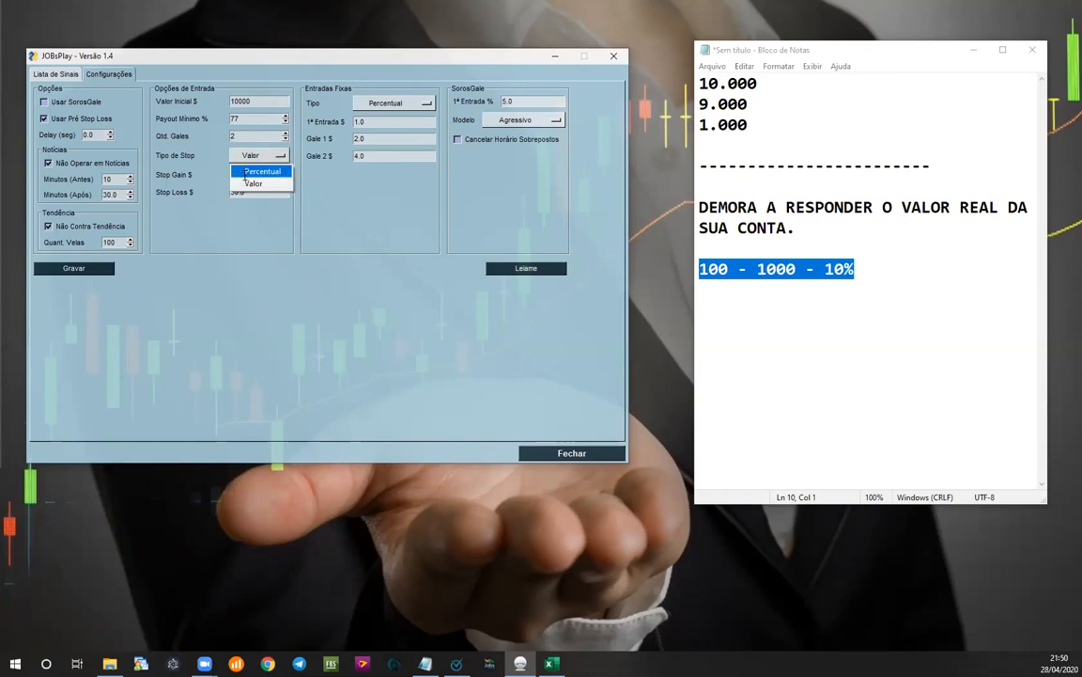
pyautogui.click(246, 173)
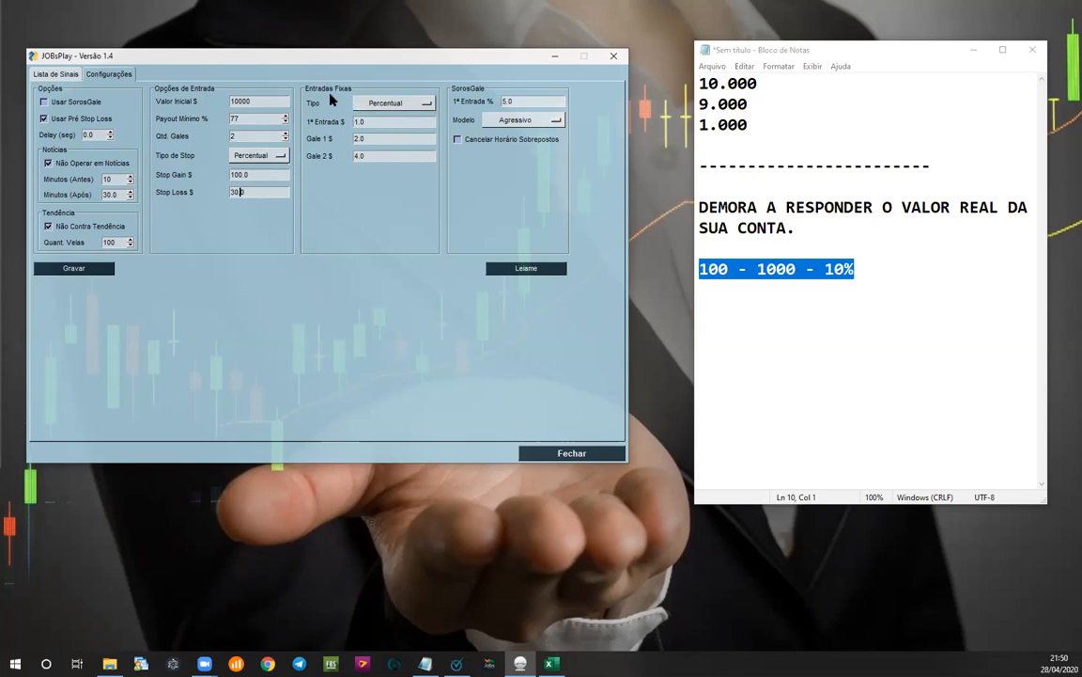
# Step: Switch the Tipo of Entradas Fixas to Valor and back to Percentual
pyautogui.click(387, 106)
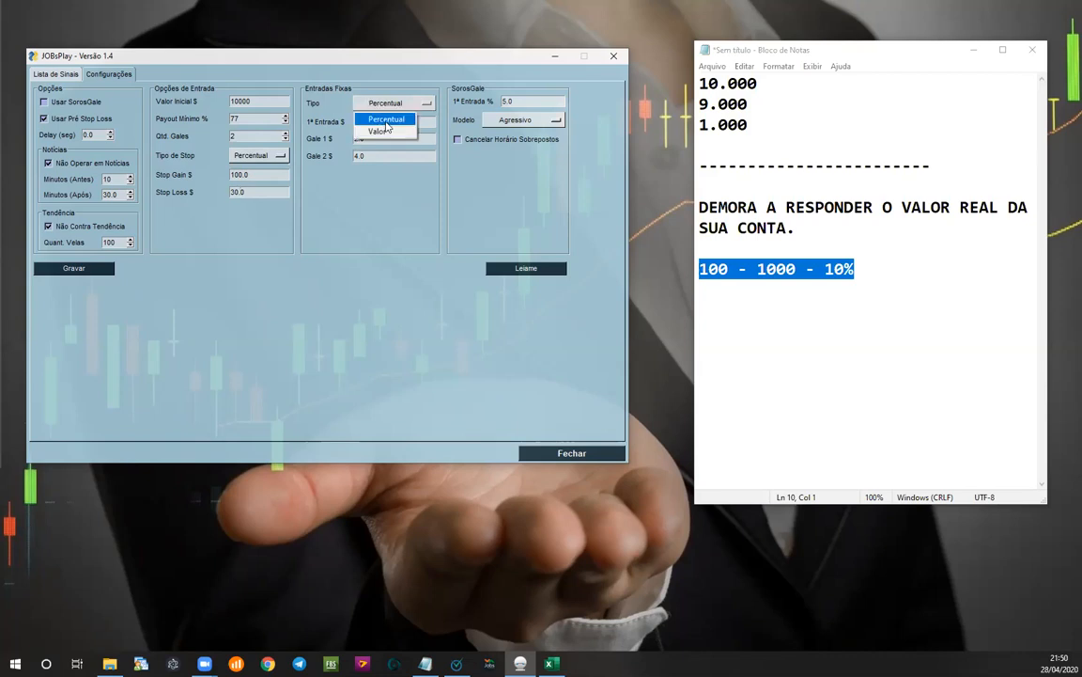
pyautogui.click(377, 132)
pyautogui.click(392, 105)
pyautogui.click(386, 119)
# Step: Set both Gale 1 and Gale 2 of Entradas Fixas to 0, keeping Qtd. Gales at 2
pyautogui.doubleClick(357, 122)
pyautogui.click(368, 123)
pyautogui.doubleClick(358, 138)
pyautogui.doubleClick(359, 155)
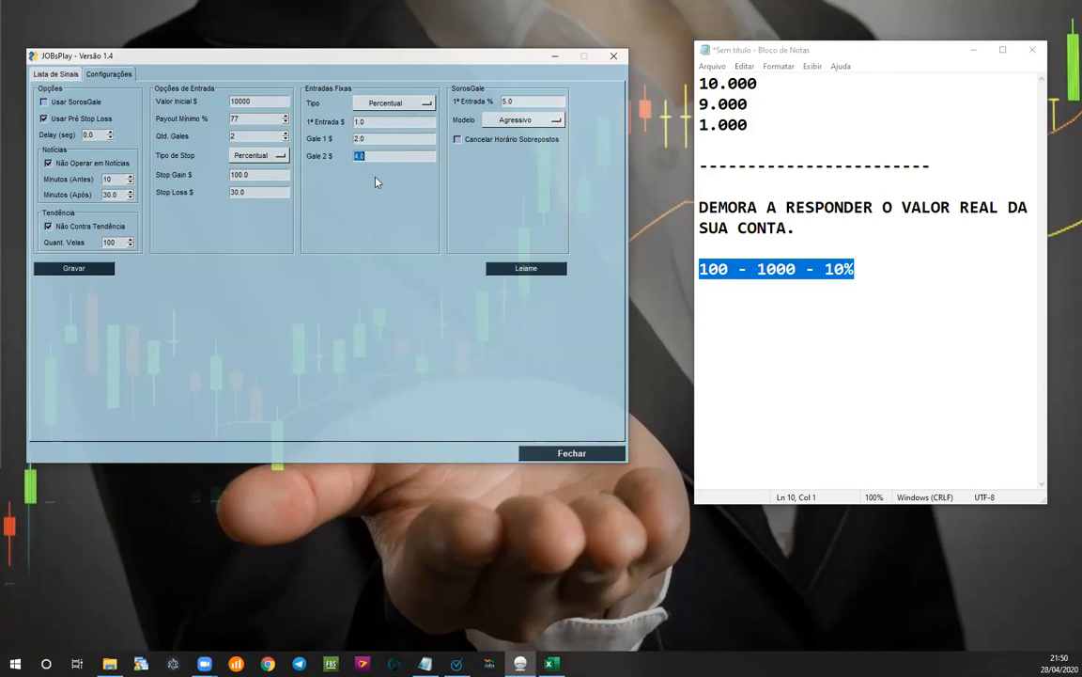
pyautogui.write('0')
pyautogui.click(243, 141)
pyautogui.click(371, 155)
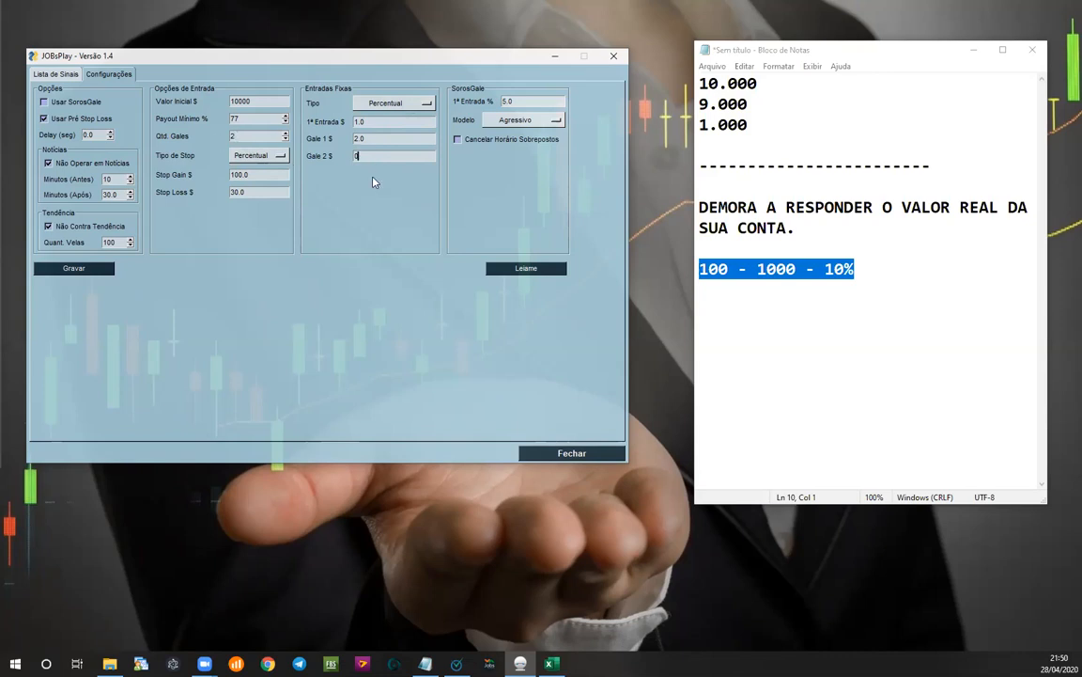
pyautogui.click(286, 139)
pyautogui.doubleClick(359, 139)
pyautogui.write('0')
# Step: Enable Usar SorosGale and set the SorosGale 1ª Entrada to 1 %
pyautogui.click(43, 103)
pyautogui.doubleClick(505, 102)
pyautogui.click(284, 133)
pyautogui.write('1')
# Step: Switch the SorosGale Modelo to Conservador, to Moderado and back to Agressivo
pyautogui.click(523, 120)
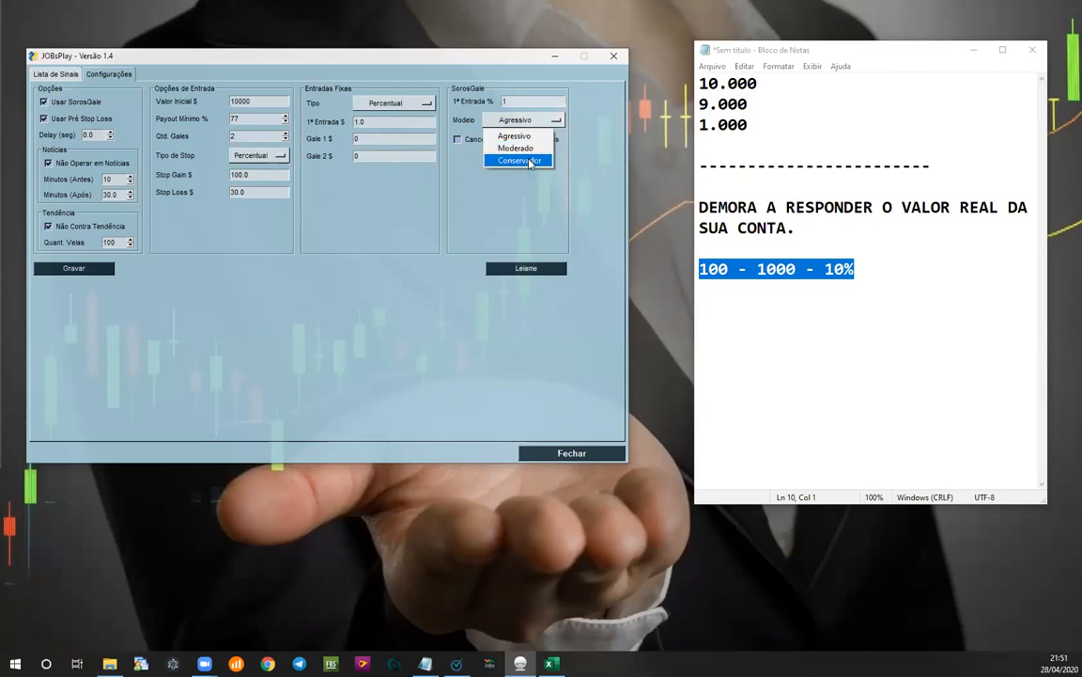
pyautogui.click(508, 159)
pyautogui.click(515, 120)
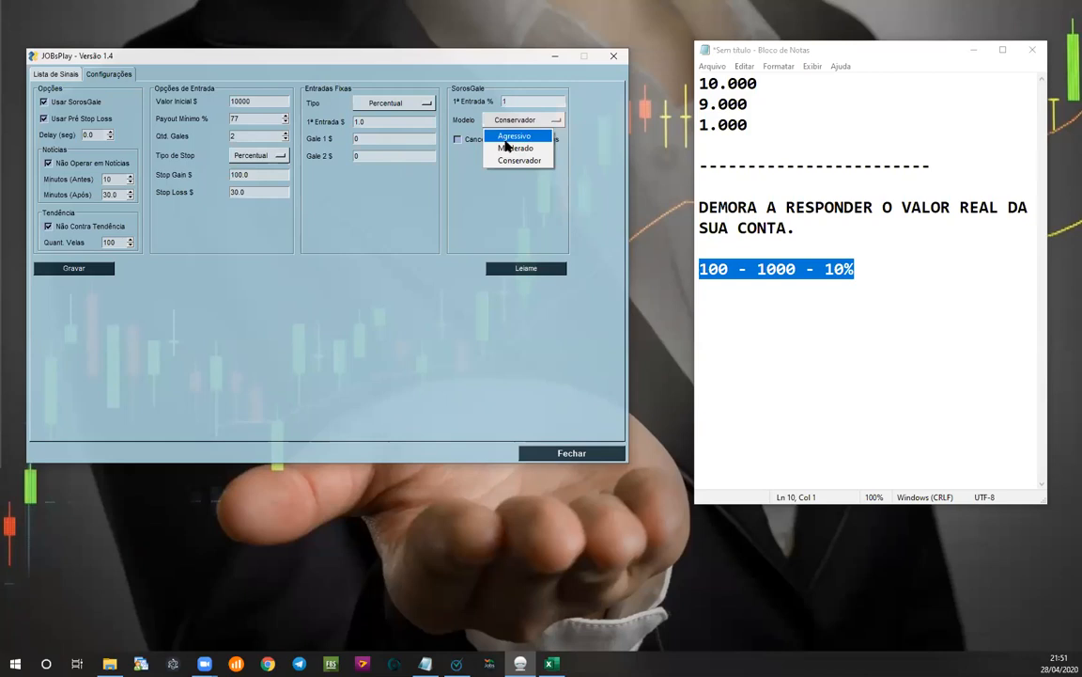
pyautogui.click(508, 148)
pyautogui.click(515, 120)
pyautogui.click(512, 137)
# Step: Highlight some of the example amounts in the Notepad note, then clear its entire contents
pyautogui.click(906, 340)
pyautogui.moveTo(857, 269); pyautogui.dragTo(815, 269)
pyautogui.moveTo(752, 127); pyautogui.dragTo(700, 84)
pyautogui.moveTo(859, 271); pyautogui.dragTo(834, 270)
pyautogui.hotkey('ctrl', 'a')
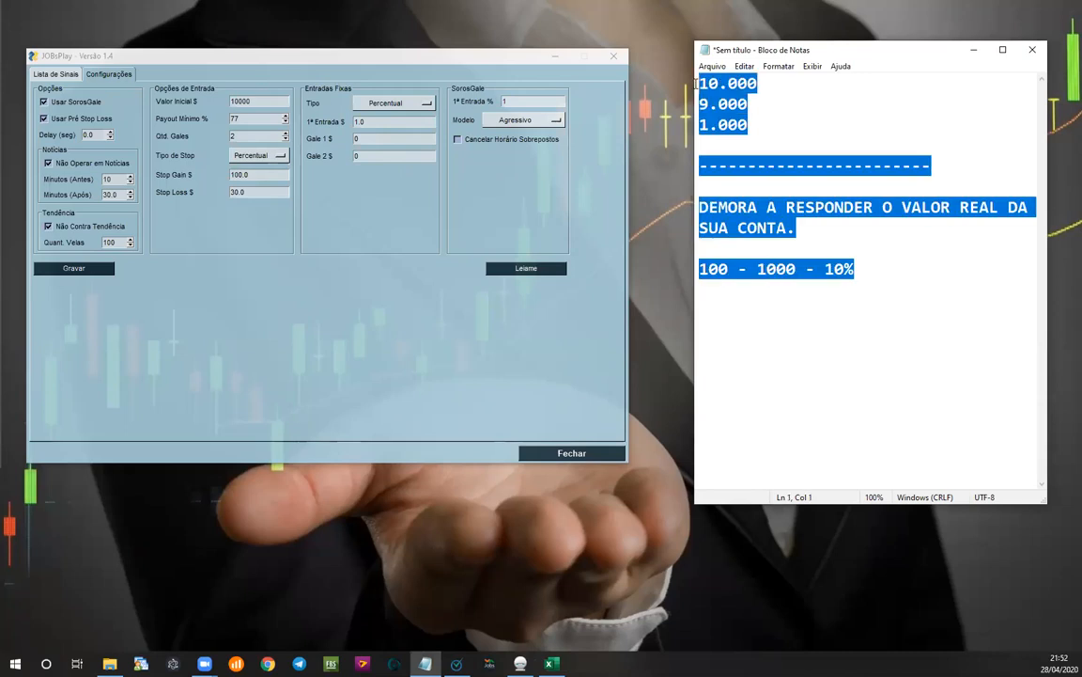
pyautogui.press('BackSpace')
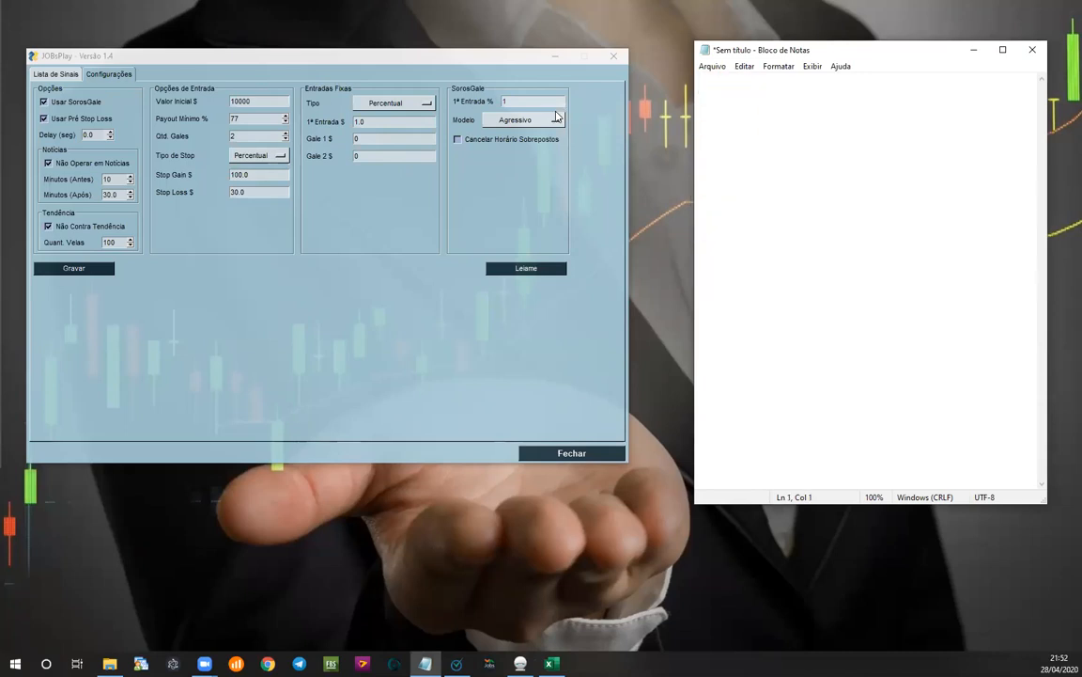
# Step: Set the SorosGale Modelo to Conservador in JOBsPlay
pyautogui.click(540, 154)
pyautogui.click(517, 121)
pyautogui.click(520, 160)
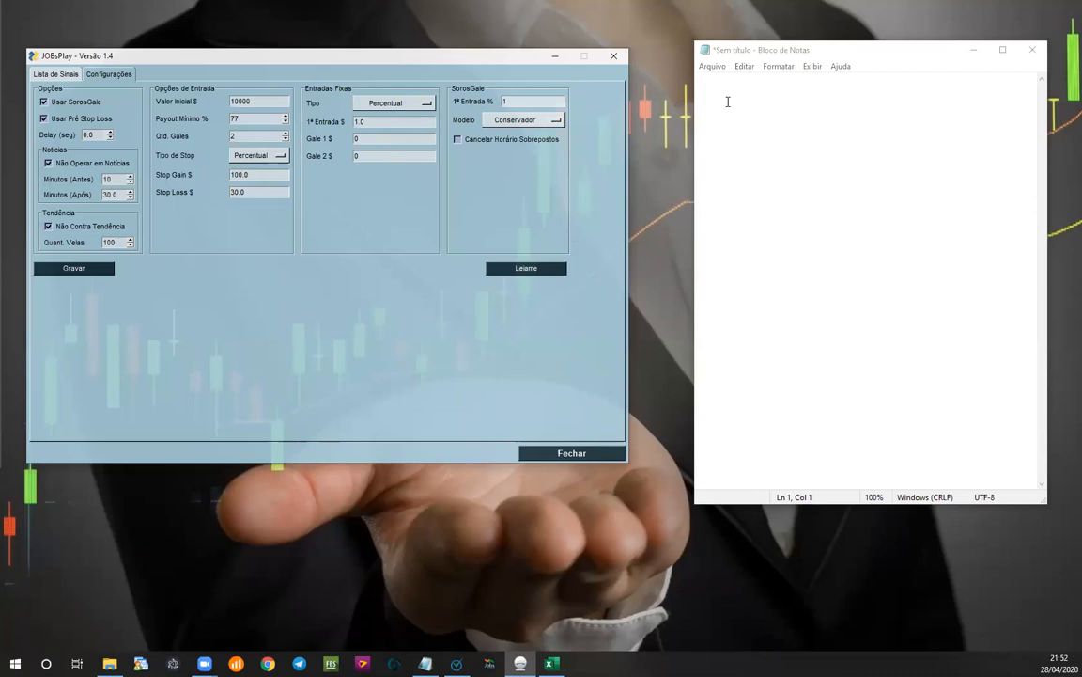
# Step: Write the example lines "O% -", "10 - X" and "12 - OK" in the empty Notepad note
pyautogui.click(729, 101)
pyautogui.press('Return')
pyautogui.write('0,')
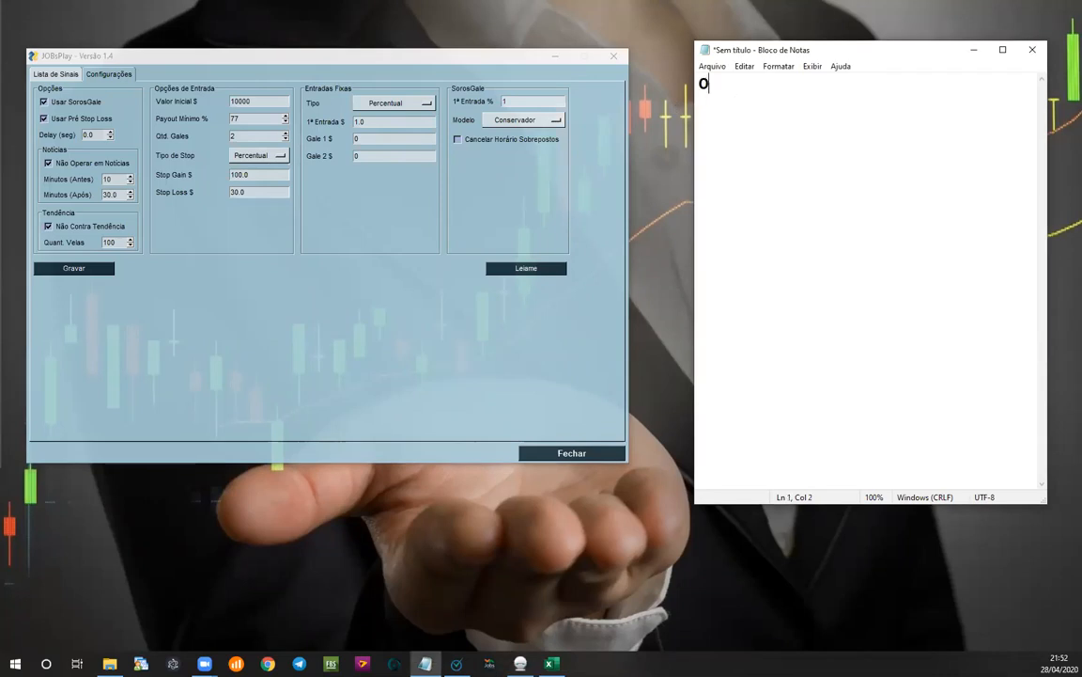
pyautogui.press('BackSpace')
pyautogui.write('% -')
pyautogui.press('Return')
pyautogui.write('10 - X ')
pyautogui.write('12')
pyautogui.write(' - ')
pyautogui.write('OK')
# Step: Add "OXO" below the "12 - OK" line, separated by a blank line
pyautogui.press('Left')
pyautogui.press('Left')
pyautogui.press('Left')
pyautogui.press('Left')
pyautogui.press('Left')
pyautogui.press('Up')
pyautogui.press('Down')
pyautogui.press('Down')
pyautogui.press('Return')
pyautogui.write('OXO')
pyautogui.press('Up')
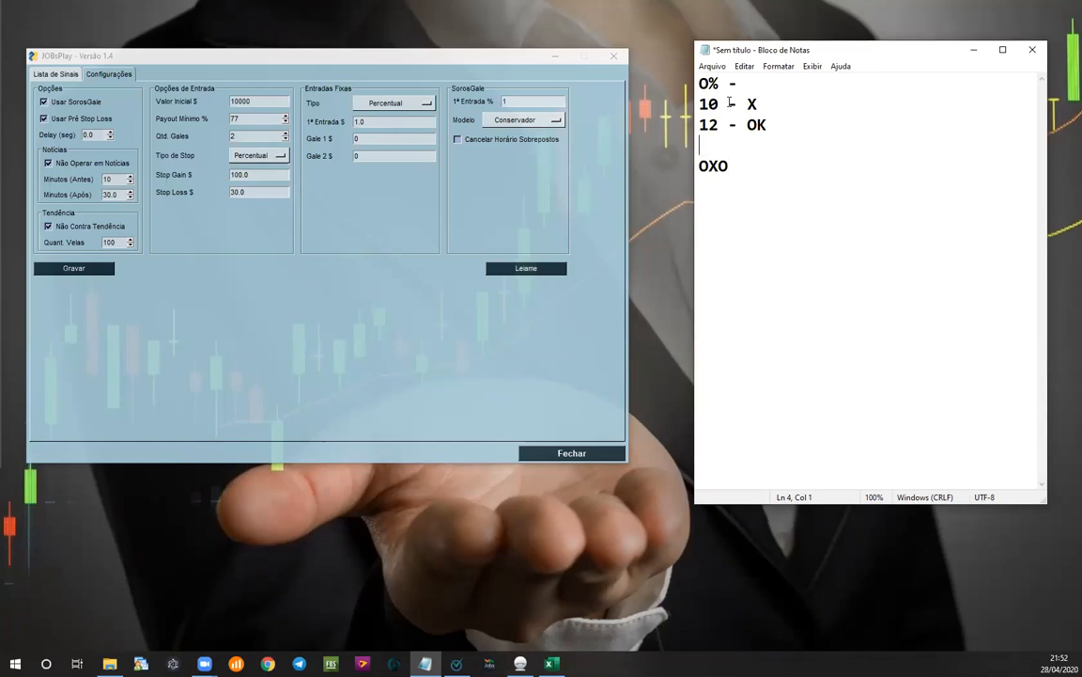
# Step: Change the "12 - OK" line to "12 - X" and insert an extra blank line above "OXO"
pyautogui.press('Left')
pyautogui.press('BackSpace')
pyautogui.press('BackSpace')
pyautogui.write('X')
pyautogui.press('Right')
pyautogui.press('Up')
pyautogui.press('Up')
pyautogui.hotkey('shift', 'Down')
pyautogui.hotkey('shift', 'Down')
pyautogui.press('Down')
pyautogui.press('Up')
pyautogui.press('Return')
pyautogui.press('Down')
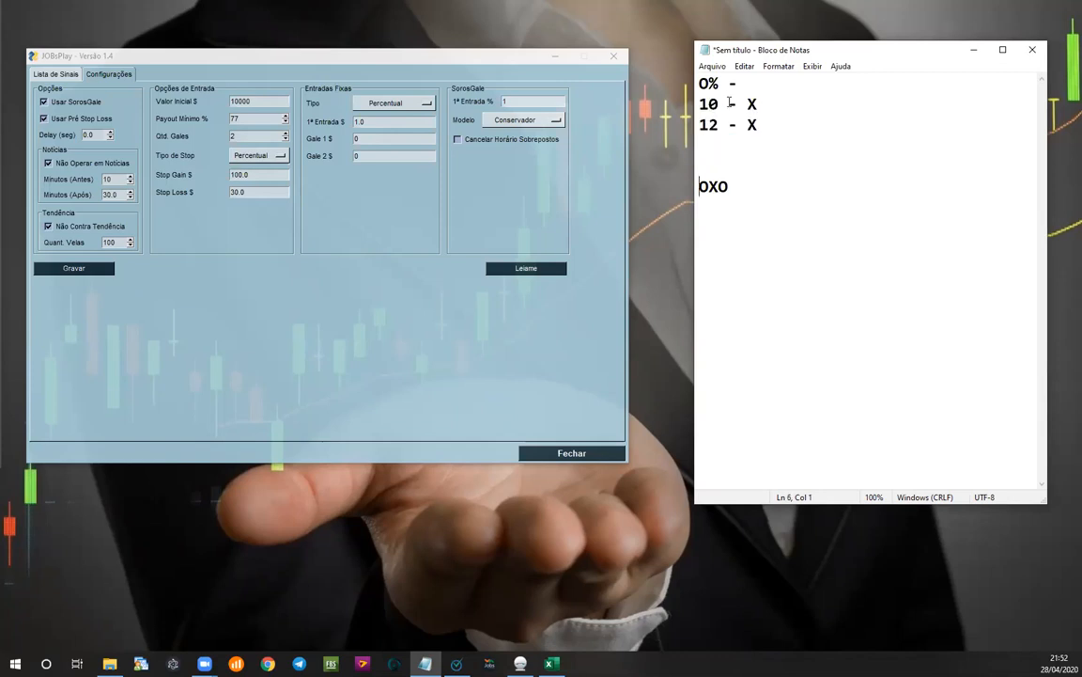
# Step: Add the line "25 - OK" directly below "12 - X" in the note
pyautogui.press('Up')
pyautogui.write('90')
pyautogui.press('Left')
pyautogui.press('Left')
pyautogui.hotkey('shift', 'Right')
pyautogui.hotkey('shift', 'Right')
pyautogui.write('25')
pyautogui.write(' - X')
pyautogui.hotkey('shift', 'Left')
pyautogui.write('OK')
pyautogui.press('Down')
pyautogui.press('Up')
pyautogui.press('Up')
pyautogui.press('Up')
pyautogui.hotkey('shift', 'Down')
pyautogui.hotkey('shift', 'Down')
pyautogui.press('Down')
pyautogui.press('Down')
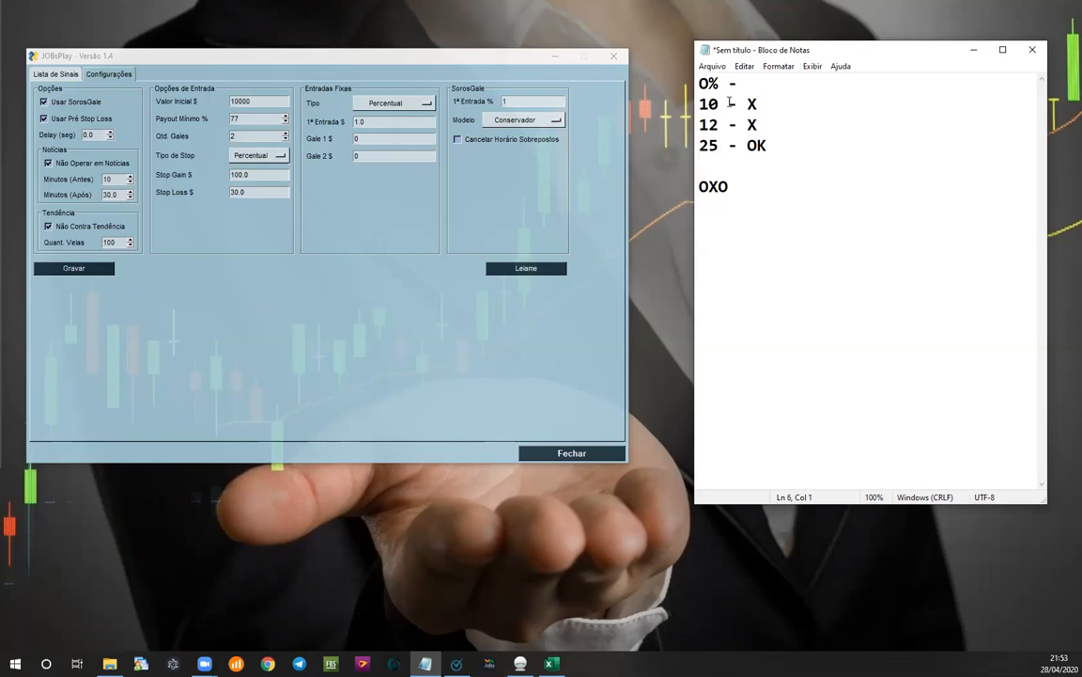
# Step: Duplicate the "O% -" block with its 10, 12 and 25 lines below the original, separated by a blank line
pyautogui.press('Up')
pyautogui.press('Up')
pyautogui.press('Up')
pyautogui.press('Up')
pyautogui.hotkey('shift', 'Down')
pyautogui.hotkey('shift', 'Down')
pyautogui.hotkey('shift', 'Down')
pyautogui.hotkey('shift', 'Down')
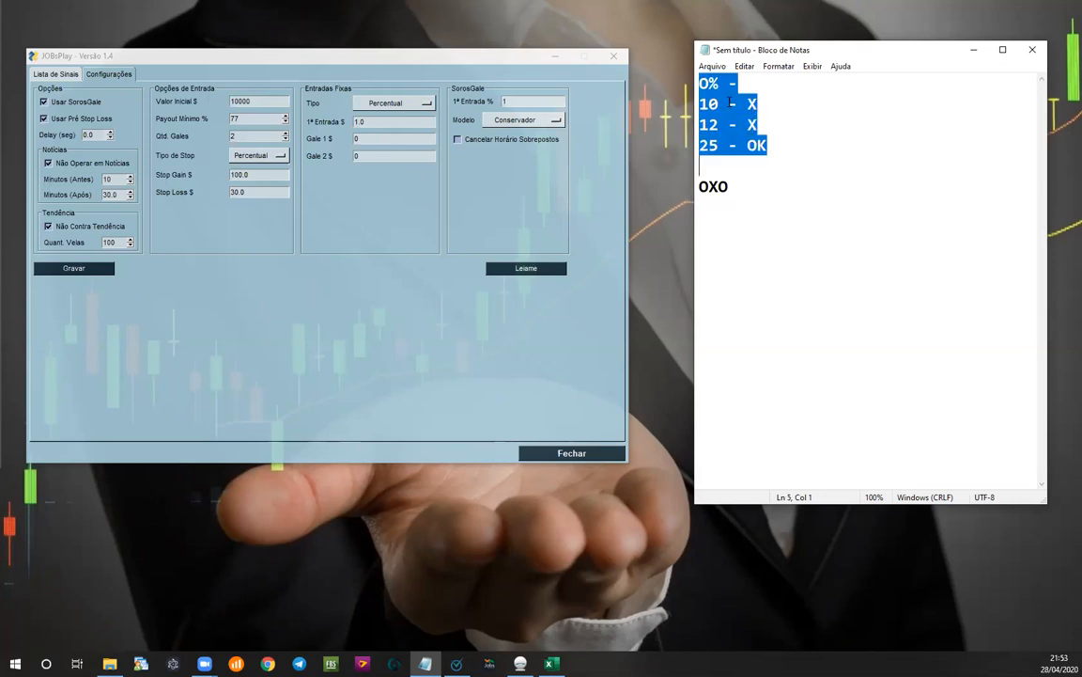
pyautogui.hotkey('shift', 'Down')
pyautogui.hotkey('ctrl', 'c')
pyautogui.press('Up')
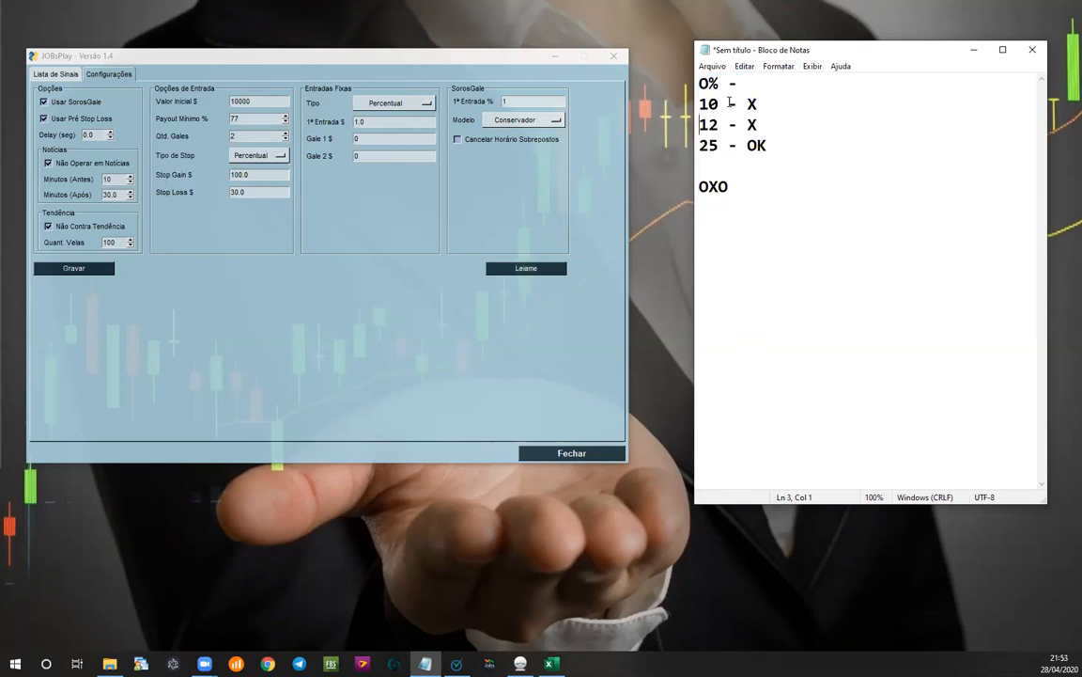
pyautogui.press('Return')
pyautogui.write('O% - 10 - X 12 - X 25 - OK')
pyautogui.press('Up')
pyautogui.press('Up')
pyautogui.press('Up')
pyautogui.press('Up')
pyautogui.press('Up')
pyautogui.press('Up')
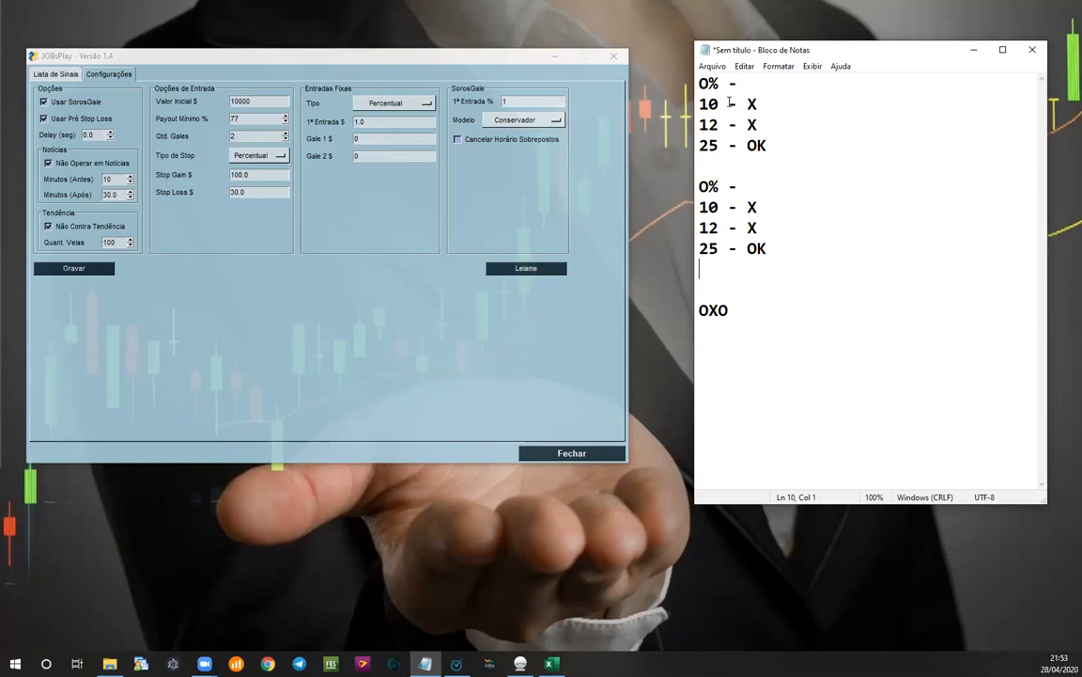
# Step: Change the heading of the second example block to "0,4% -"
pyautogui.press('Down')
pyautogui.hotkey('shift', 'Right')
pyautogui.write('4')
pyautogui.press('Down')
pyautogui.press('Down')
pyautogui.press('Up')
pyautogui.press('Up')
pyautogui.press('Left')
pyautogui.write('0,')
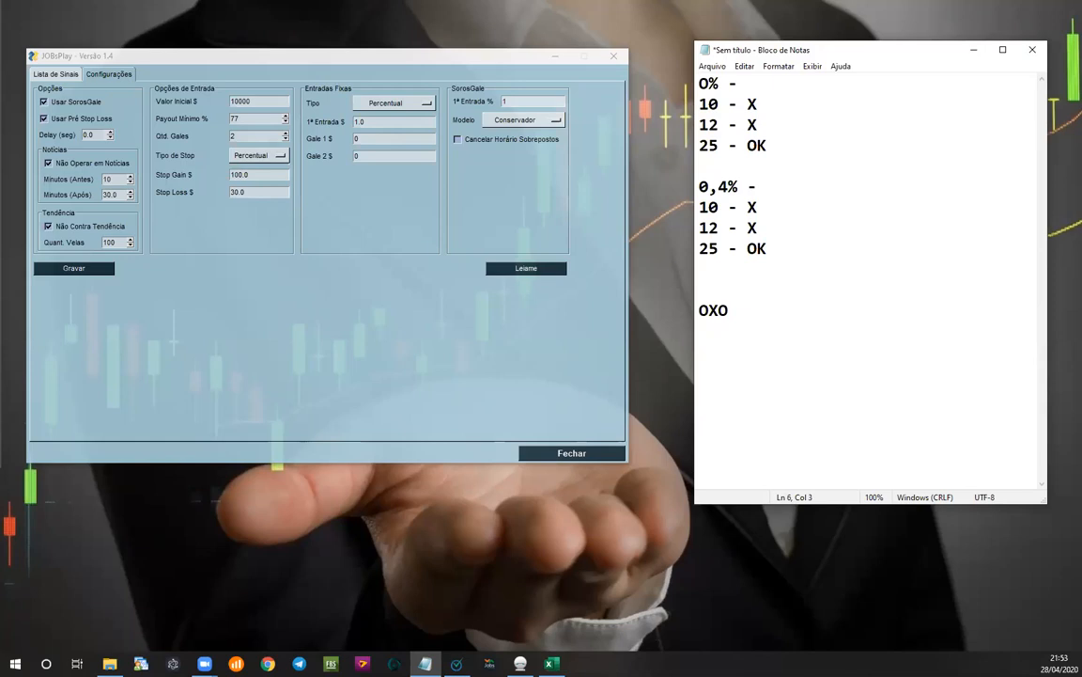
# Step: Highlight the 10 and 12 entries in the "0,4% -" block
pyautogui.hotkey('shift', 'Right')
pyautogui.press('Down')
pyautogui.press('Down')
pyautogui.press('Home')
pyautogui.hotkey('shift', 'Right')
pyautogui.press('Right')
pyautogui.hotkey('shift', 'Right')
pyautogui.press('Right')
pyautogui.hotkey('shift', 'Up')
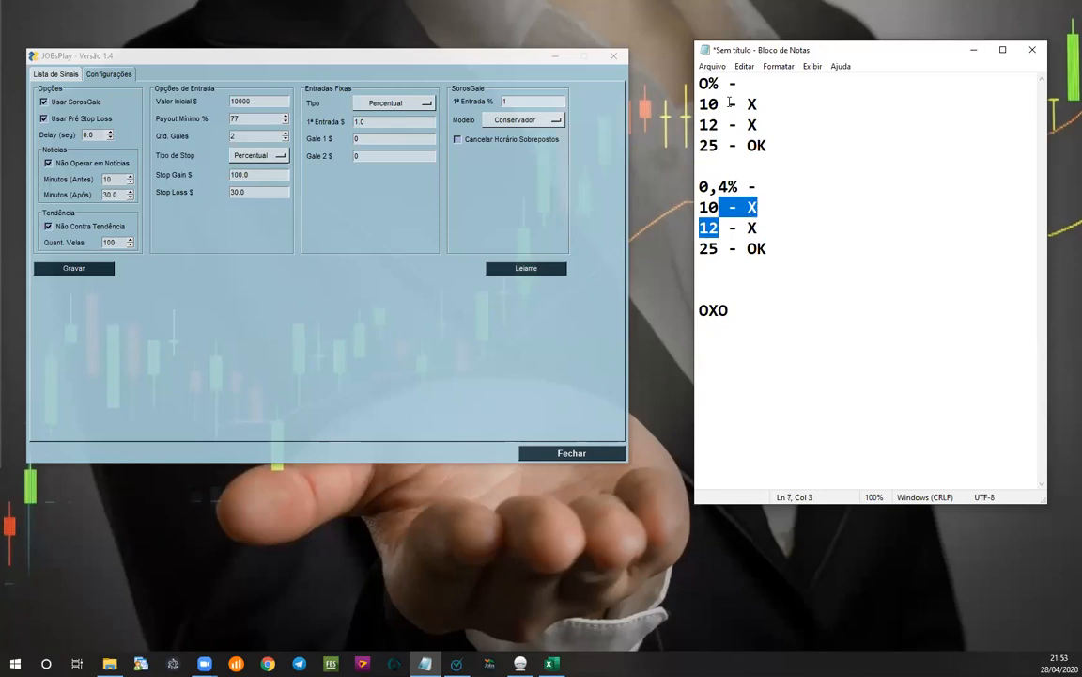
# Step: Replace the 12 in the "0,4% -" block with 18
pyautogui.press('Down')
pyautogui.press('Up')
pyautogui.press('Up')
pyautogui.press('Down')
pyautogui.press('Down')
pyautogui.press('Down')
pyautogui.press('Up')
pyautogui.press('Up')
pyautogui.press('Up')
pyautogui.press('Down')
pyautogui.press('Down')
pyautogui.hotkey('shift', 'Left')
pyautogui.write('9')
pyautogui.press('BackSpace')
pyautogui.write('8')
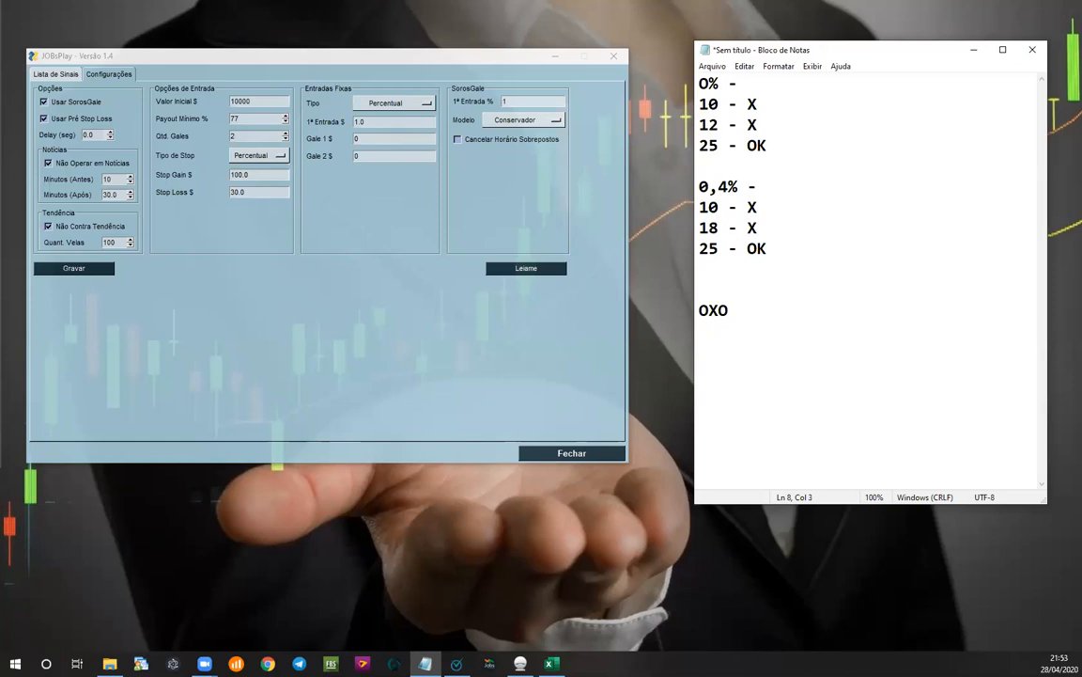
# Step: Paste another copy of the "O% -" example block below the "0,4% -" block, separated by a blank line
pyautogui.press('Up')
pyautogui.press('Right')
pyautogui.press('Right')
pyautogui.press('Down')
pyautogui.press('Down')
pyautogui.press('Down')
pyautogui.press('Return')
pyautogui.hotkey('ctrl', 'v')
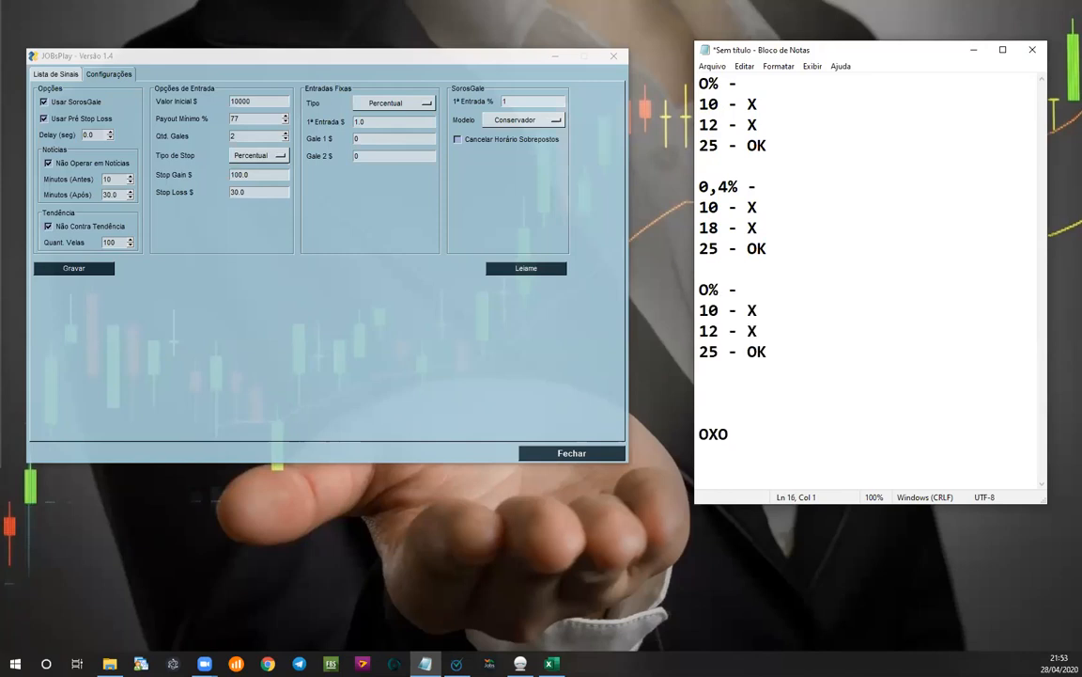
# Step: Switch the SorosGale Modelo in JOBsPlay to Moderado and on to Agressivo
pyautogui.click(521, 120)
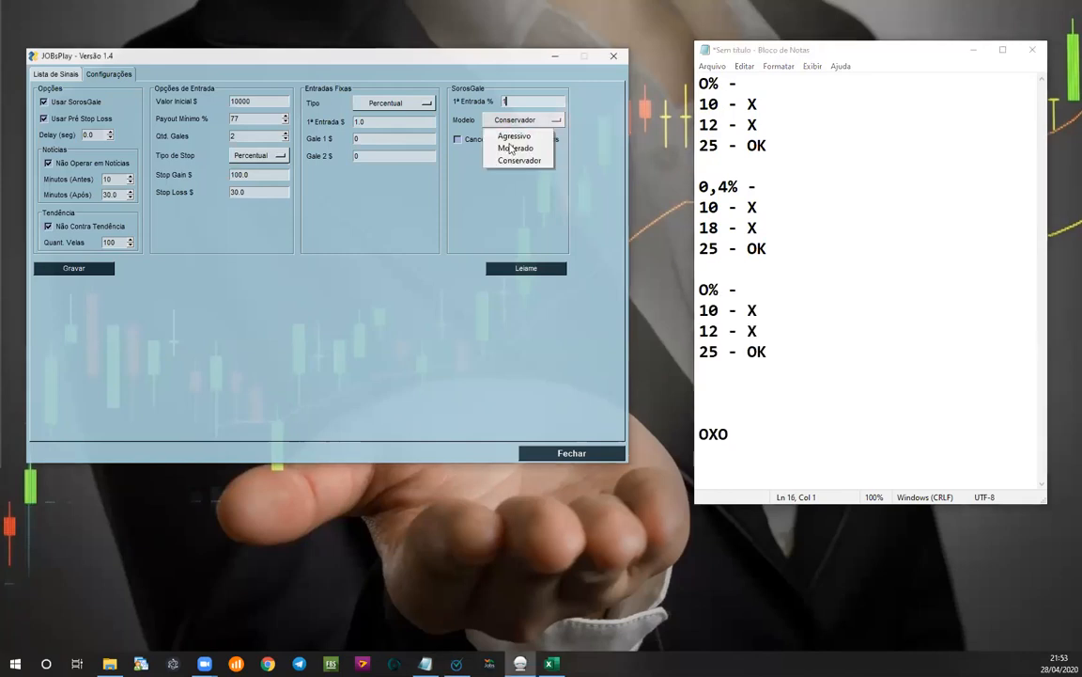
pyautogui.click(515, 147)
pyautogui.click(515, 120)
pyautogui.click(515, 135)
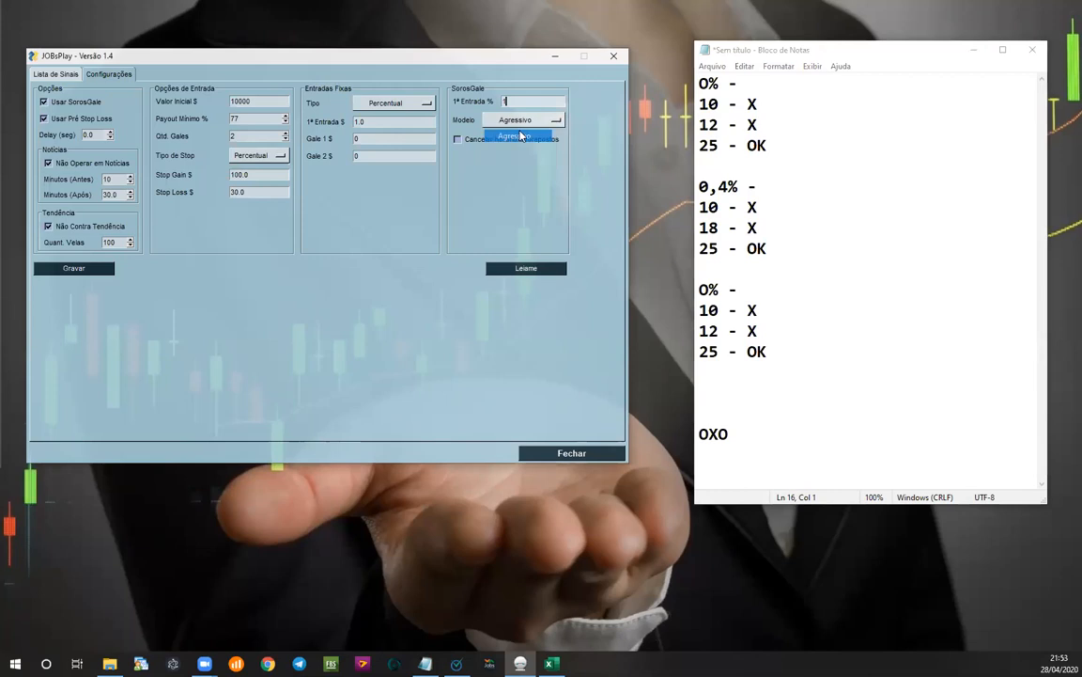
# Step: Change the heading of the third example block in Notepad to "0,5% -"
pyautogui.click(705, 290)
pyautogui.press('BackSpace')
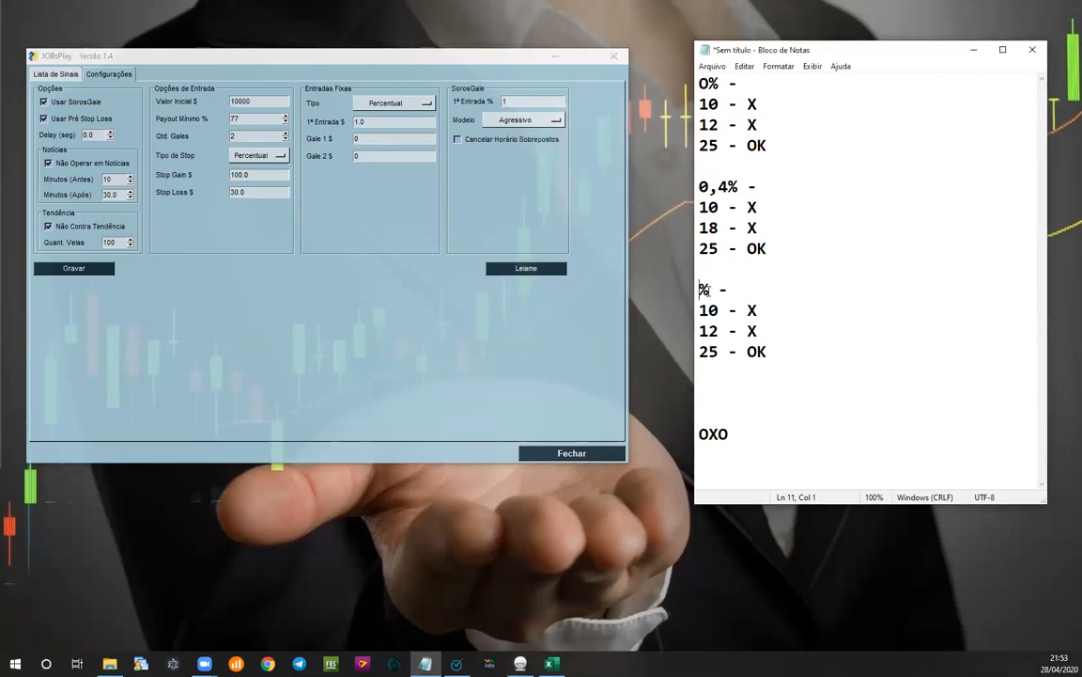
pyautogui.write('0,5%')
pyautogui.press('BackSpace')
# Step: Highlight the "0,4% -" and "0,5% -" blocks together, followed by the "O% -" block
pyautogui.moveTo(785, 353); pyautogui.dragTo(701, 187)
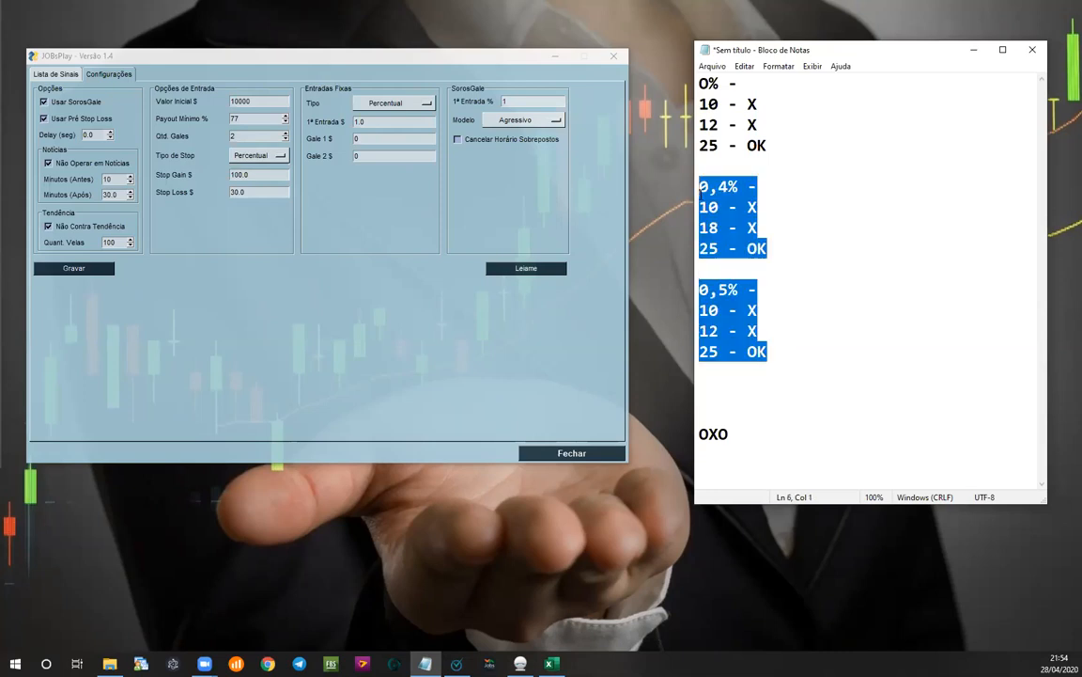
pyautogui.doubleClick(724, 122)
pyautogui.moveTo(777, 146); pyautogui.dragTo(559, 121)
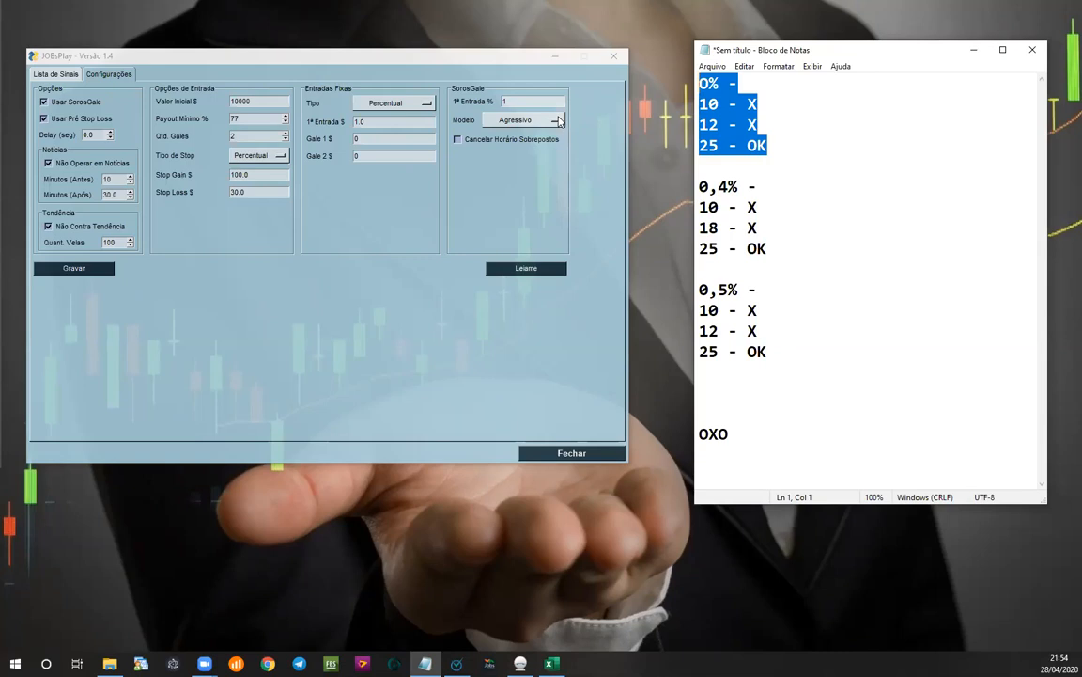
# Step: Set the SorosGale Modelo in JOBsPlay to Conservador and return to the Notepad note
pyautogui.click(559, 121)
pyautogui.click(518, 160)
pyautogui.click(822, 167)
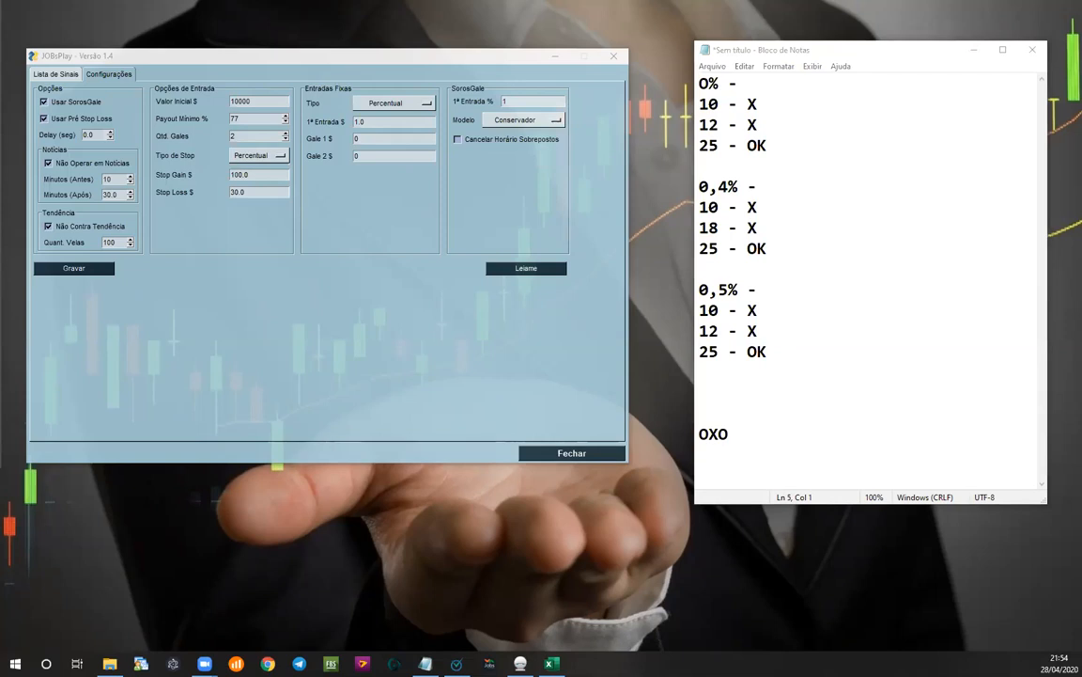
# Step: Clear all the example blocks and the "OXO" line from the Notepad note
pyautogui.click(810, 312)
pyautogui.click(746, 436)
pyautogui.hotkey('ctrl', 'a')
pyautogui.hotkey('alt', 'a')
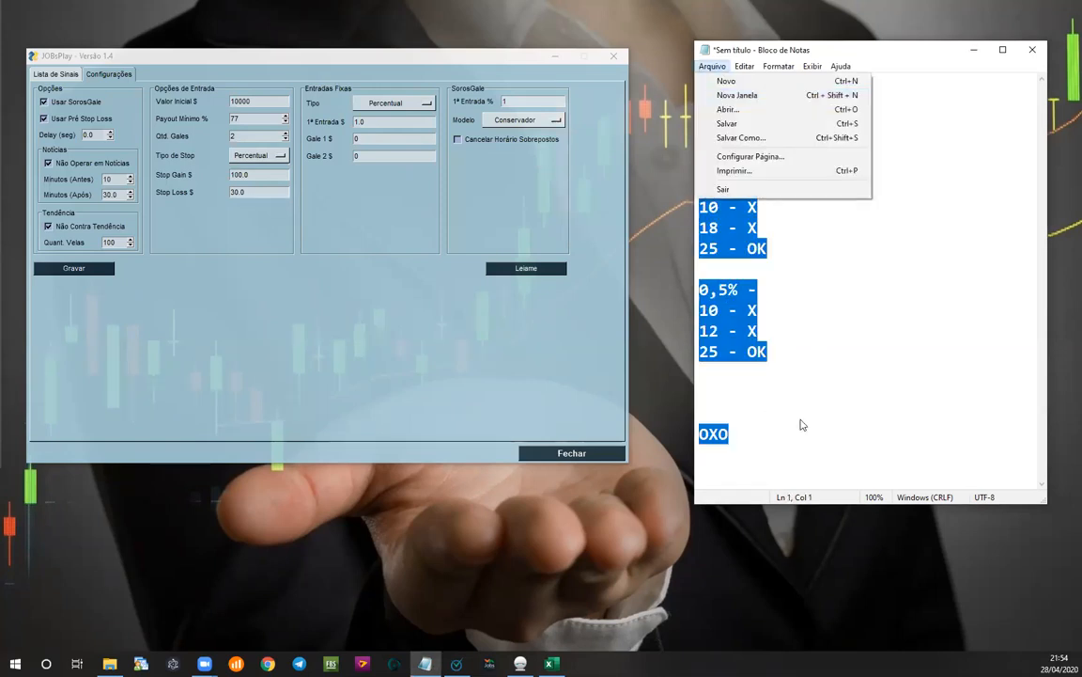
pyautogui.click(827, 394)
pyautogui.moveTo(782, 436); pyautogui.dragTo(671, 74)
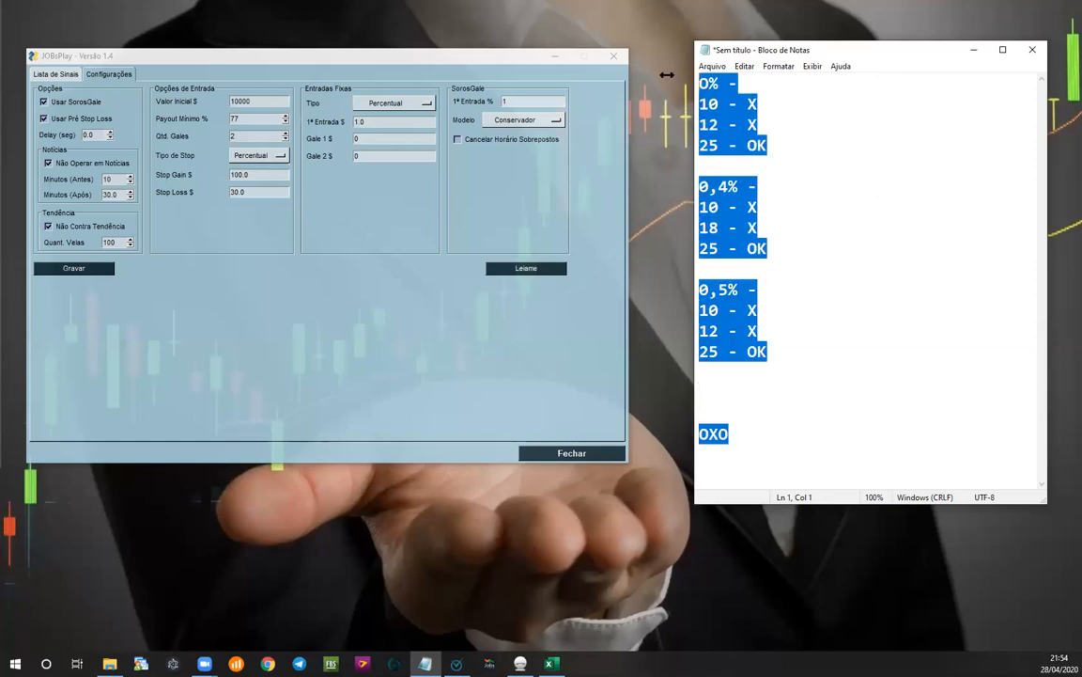
pyautogui.press('BackSpace')
# Step: Write four numbered lines in the empty note: "1 -", "2 -", "3 -" and "4 -"
pyautogui.write('1 ')
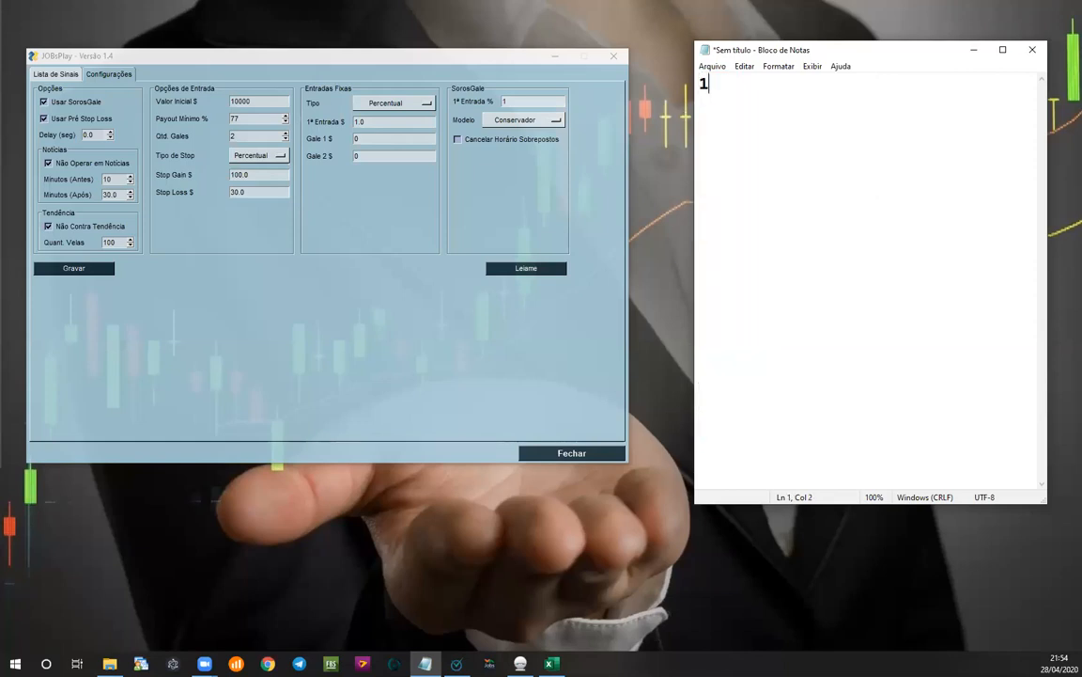
pyautogui.write('-')
pyautogui.press('Return')
pyautogui.write('2 -')
pyautogui.press('Return')
pyautogui.write('3 -')
pyautogui.press('Return')
pyautogui.write('4 -')
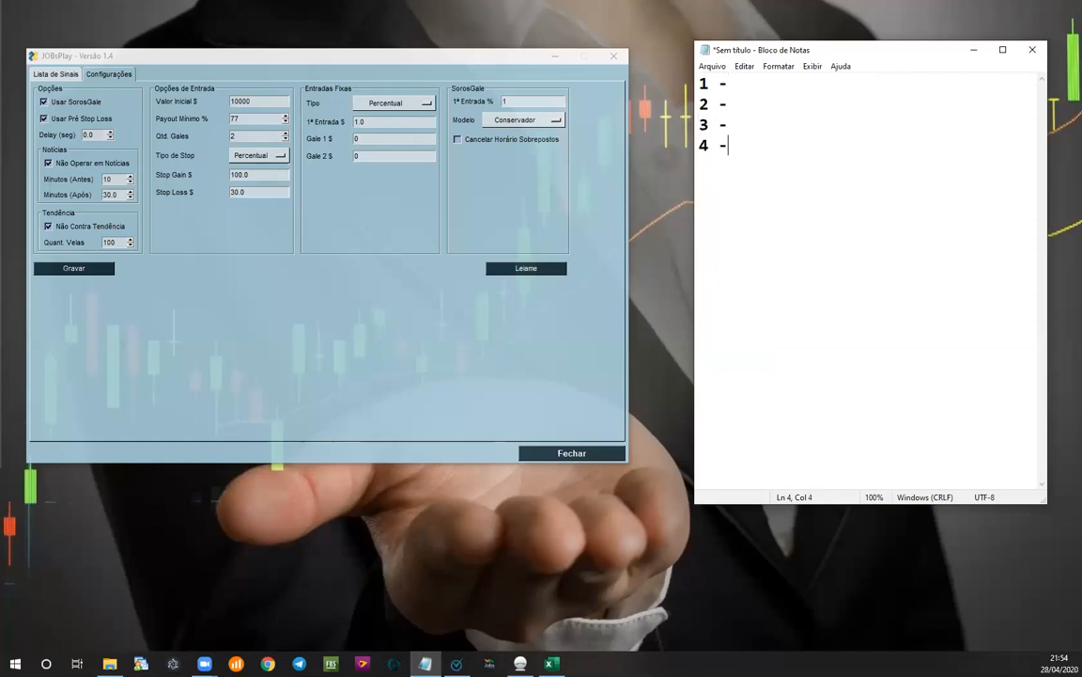
# Step: Add the time "10:00" after "1 -" on the first line
pyautogui.press('Up')
pyautogui.press('Up')
pyautogui.press('Up')
pyautogui.write('10:00')
# Step: Copy "10:00" from the first line onto lines 2 and 3, and remove the extra space on line 2
pyautogui.hotkey('shift', 'Left')
pyautogui.hotkey('shift', 'Left')
pyautogui.hotkey('shift', 'Left')
pyautogui.hotkey('shift', 'Left')
pyautogui.hotkey('shift', 'Left')
pyautogui.hotkey('shift', 'Left')
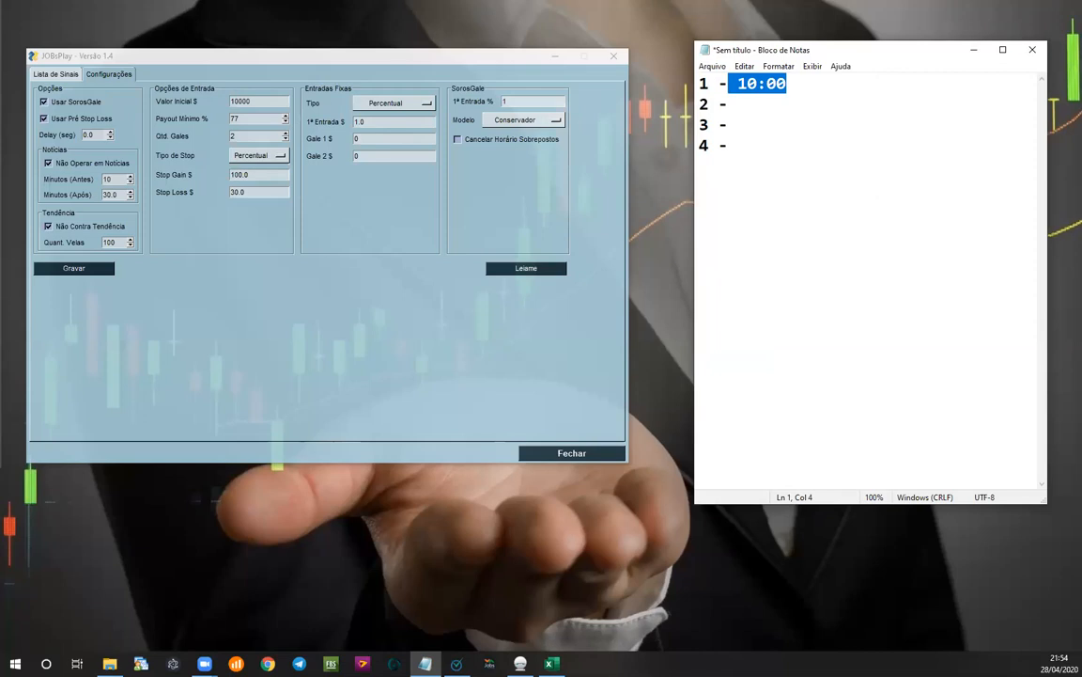
pyautogui.hotkey('ctrl', 'c')
pyautogui.press('Down')
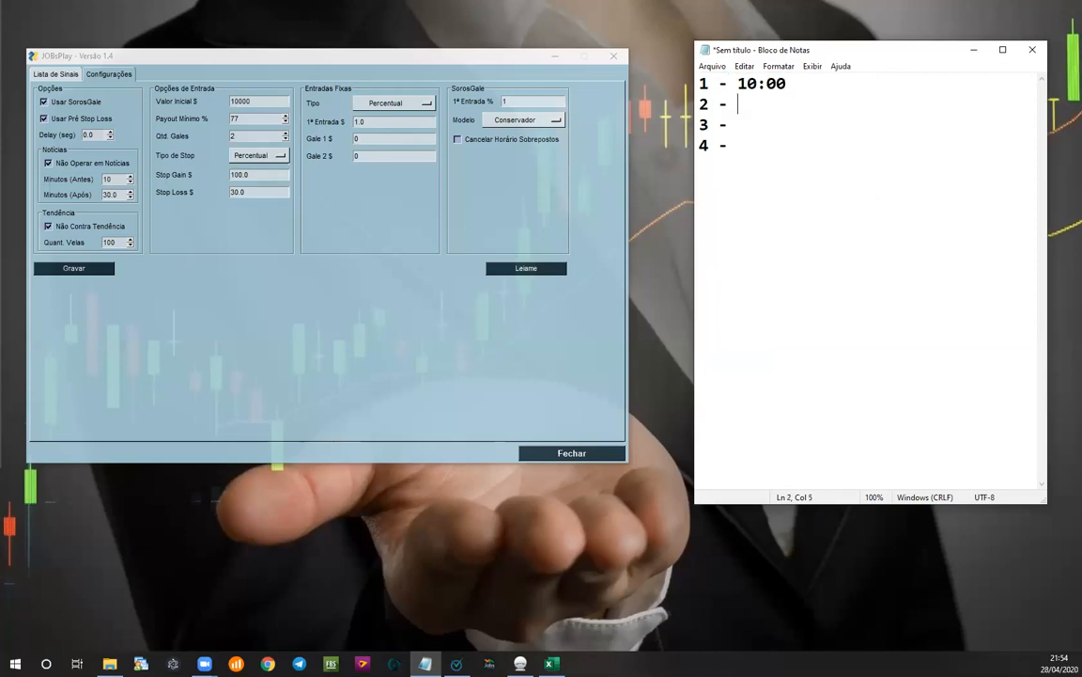
pyautogui.hotkey('ctrl', 'v')
pyautogui.press('Down')
pyautogui.hotkey('ctrl', 'v')
pyautogui.press('Up')
pyautogui.press('Left')
pyautogui.press('Left')
pyautogui.press('Left')
pyautogui.press('Left')
pyautogui.press('BackSpace')
# Step: Paste "10:00" onto line 4 and remove the extra space before it
pyautogui.press('Down')
pyautogui.press('Down')
pyautogui.hotkey('ctrl', 'v')
pyautogui.press('Left')
pyautogui.press('Left')
pyautogui.press('Left')
pyautogui.press('Left')
pyautogui.press('Left')
pyautogui.press('BackSpace')
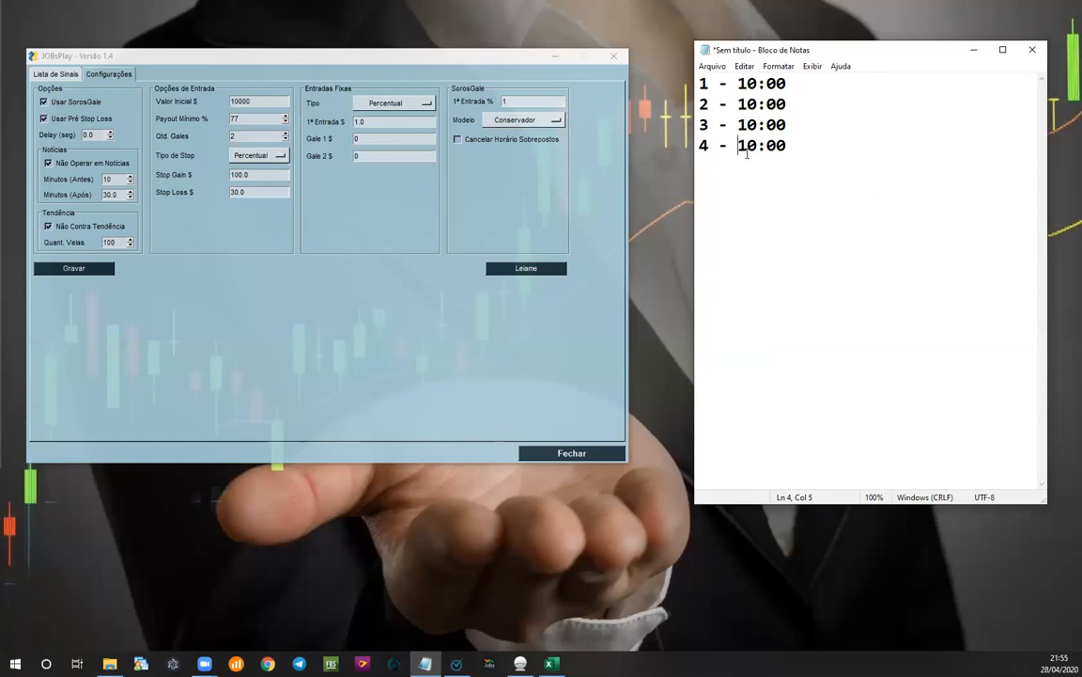
# Step: Highlight the 10:00 entries numbered 2 to 4 in the note
pyautogui.moveTo(795, 145); pyautogui.dragTo(702, 91)
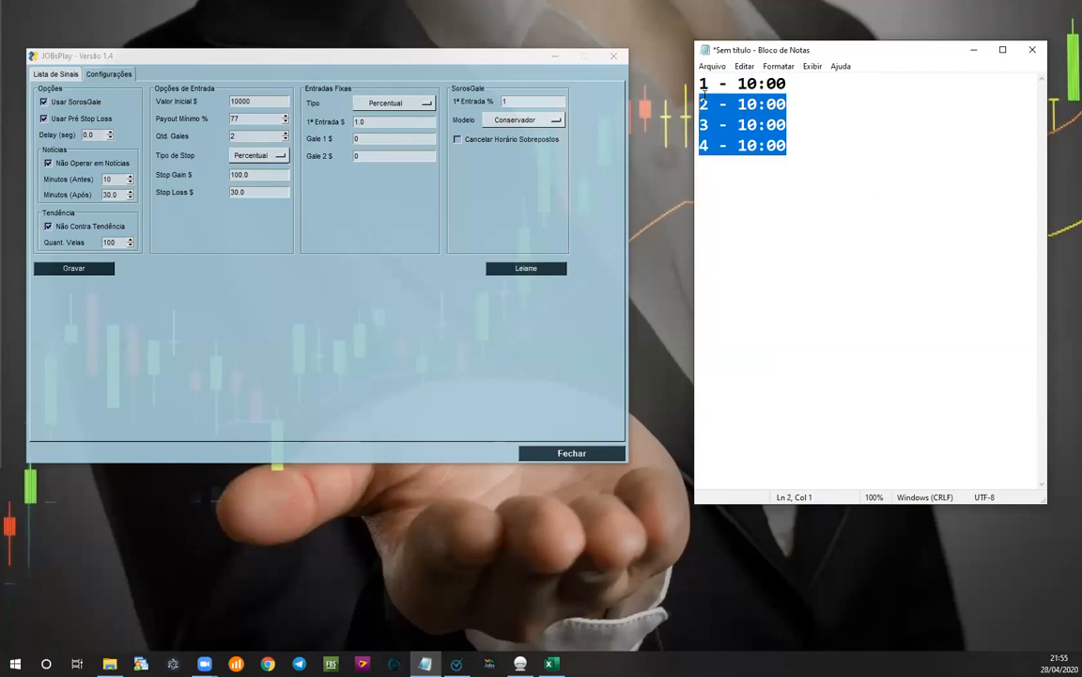
pyautogui.click(702, 94)
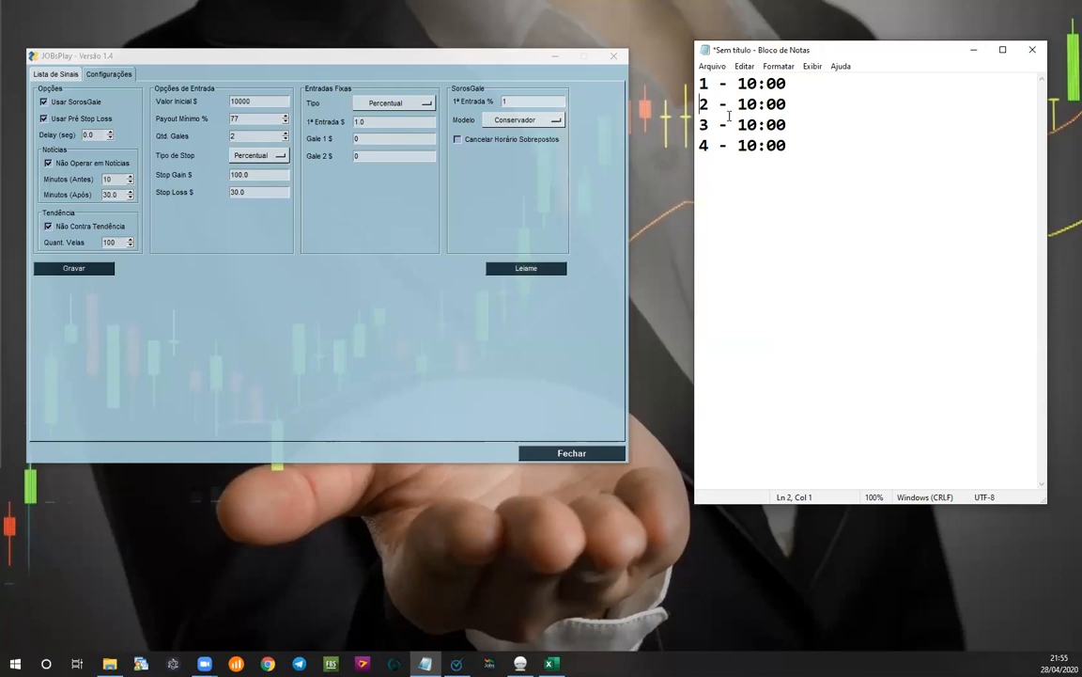
pyautogui.moveTo(798, 145); pyautogui.dragTo(631, 95)
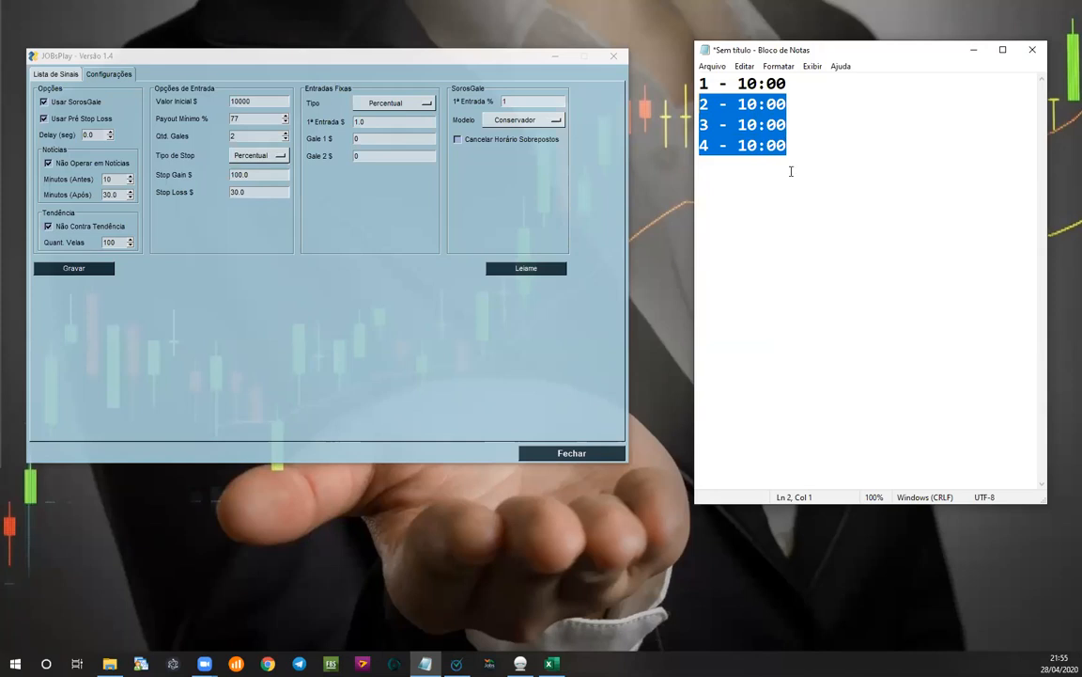
pyautogui.click(774, 222)
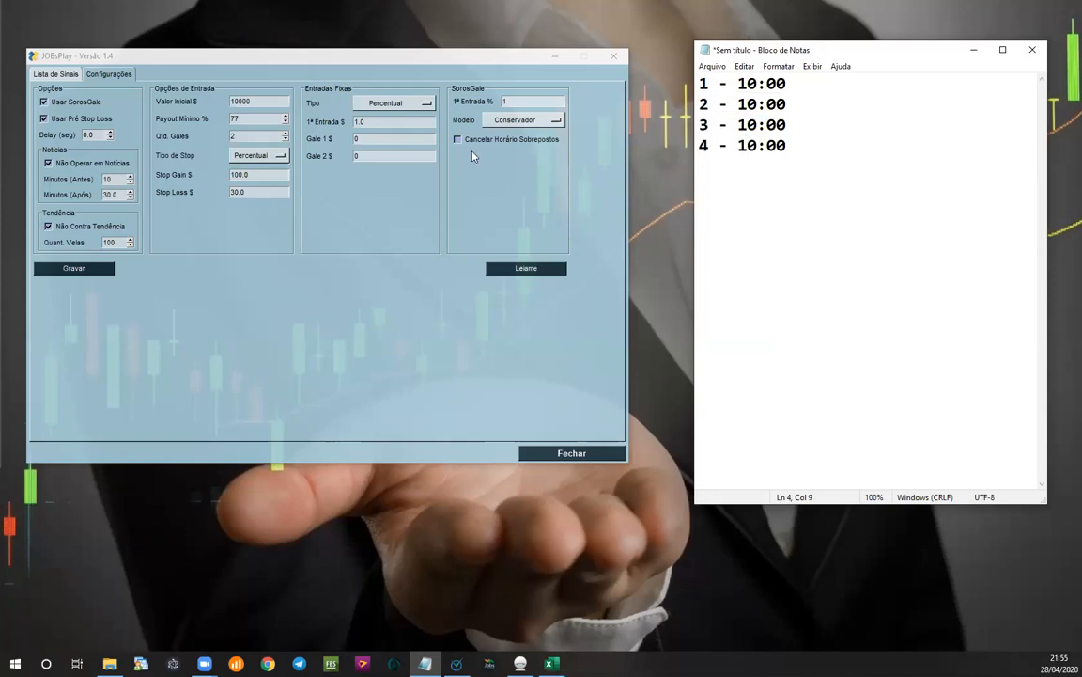
# Step: Enable Cancelar Horário Sobrepostos under SorosGale in JOBsPlay, and delete lines 2 to 4 from the Notepad note
pyautogui.click(474, 139)
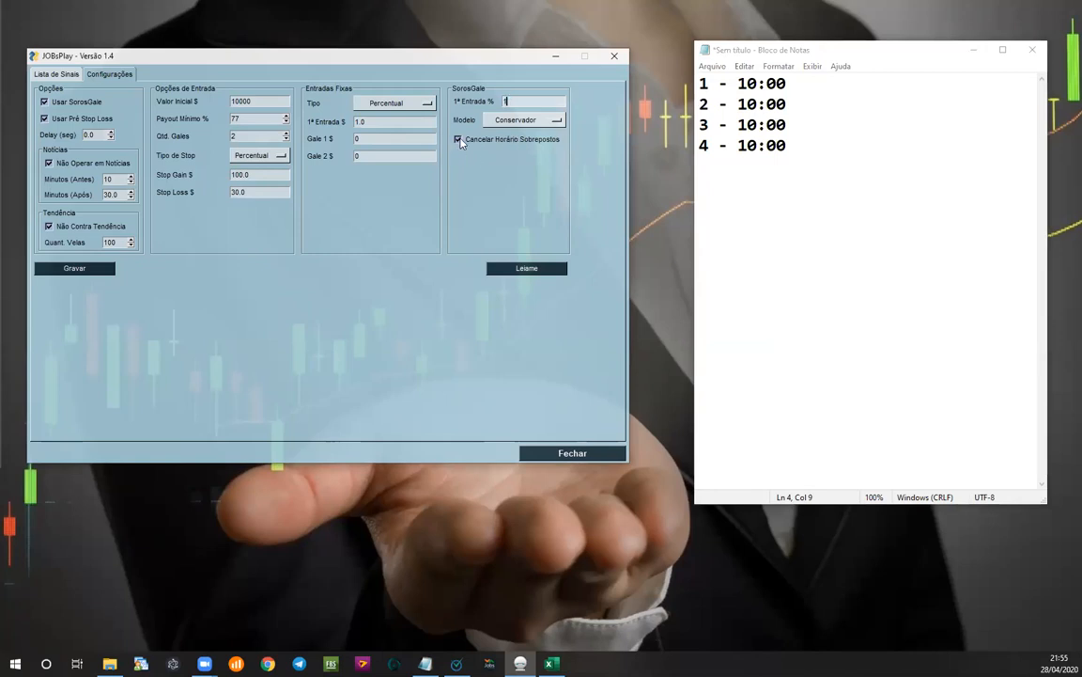
pyautogui.moveTo(788, 146); pyautogui.dragTo(687, 113)
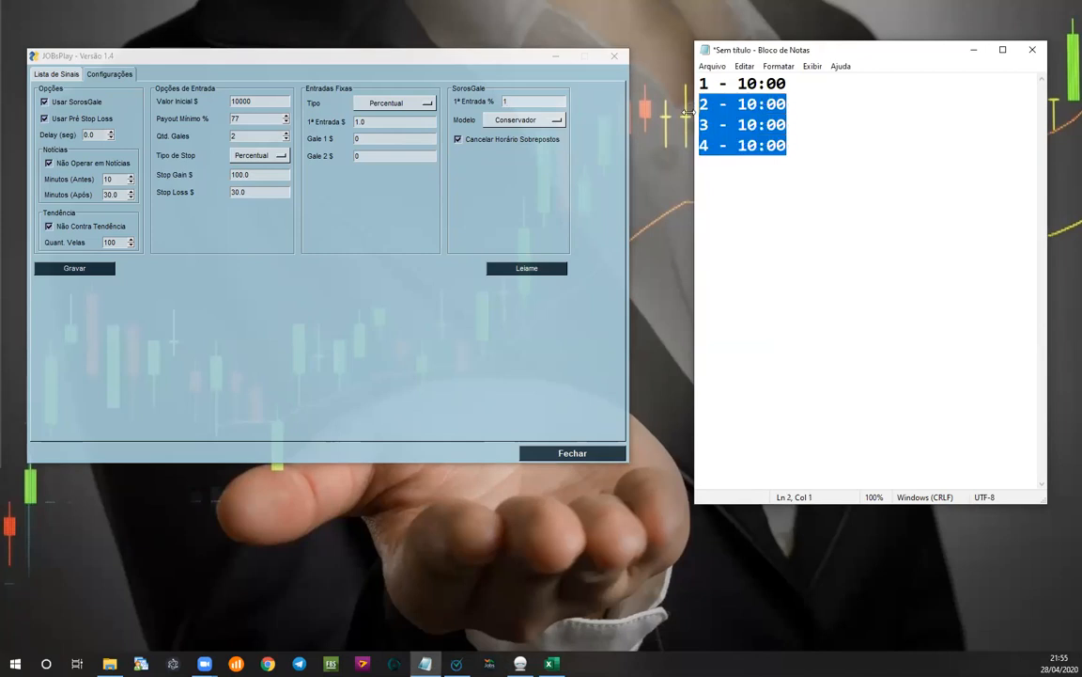
pyautogui.press('Delete')
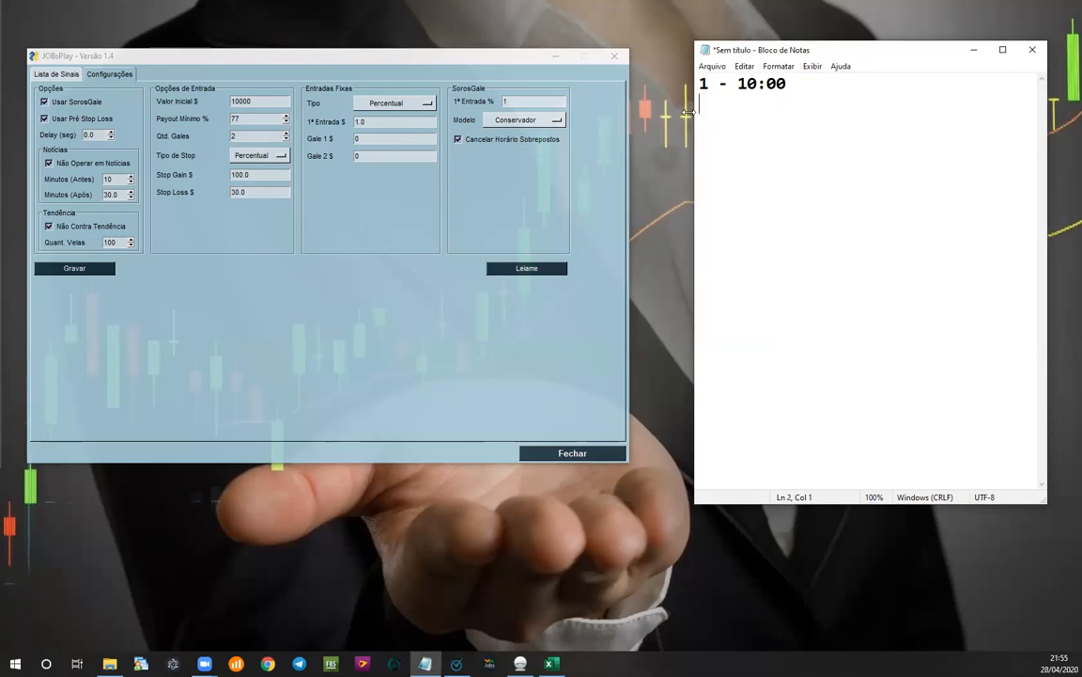
# Step: Undo the deletion of lines 2 to 4 in the note
pyautogui.press('BackSpace')
pyautogui.doubleClick(722, 111)
pyautogui.click(806, 91)
pyautogui.press('Return')
pyautogui.hotkey('ctrl', 'z')
pyautogui.press('Left')
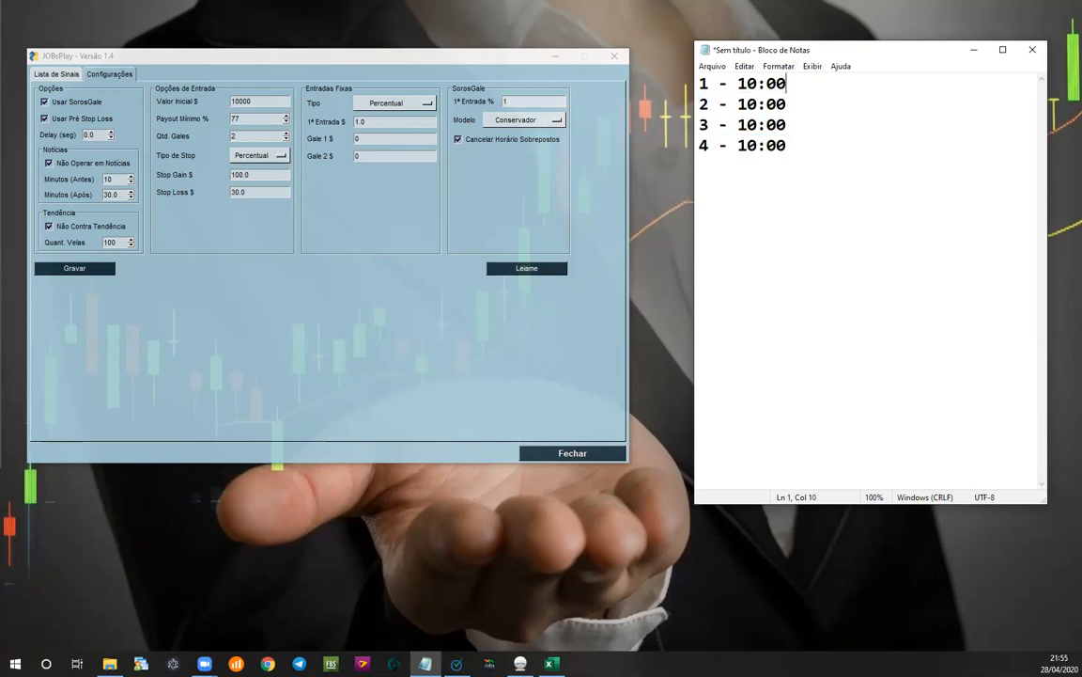
# Step: Insert three blank lines between line 1 and line 2 of the note
pyautogui.click(738, 104)
pyautogui.press('Home')
pyautogui.press('Return')
pyautogui.press('Return')
pyautogui.press('Return')
pyautogui.press('Up')
pyautogui.press('Up')
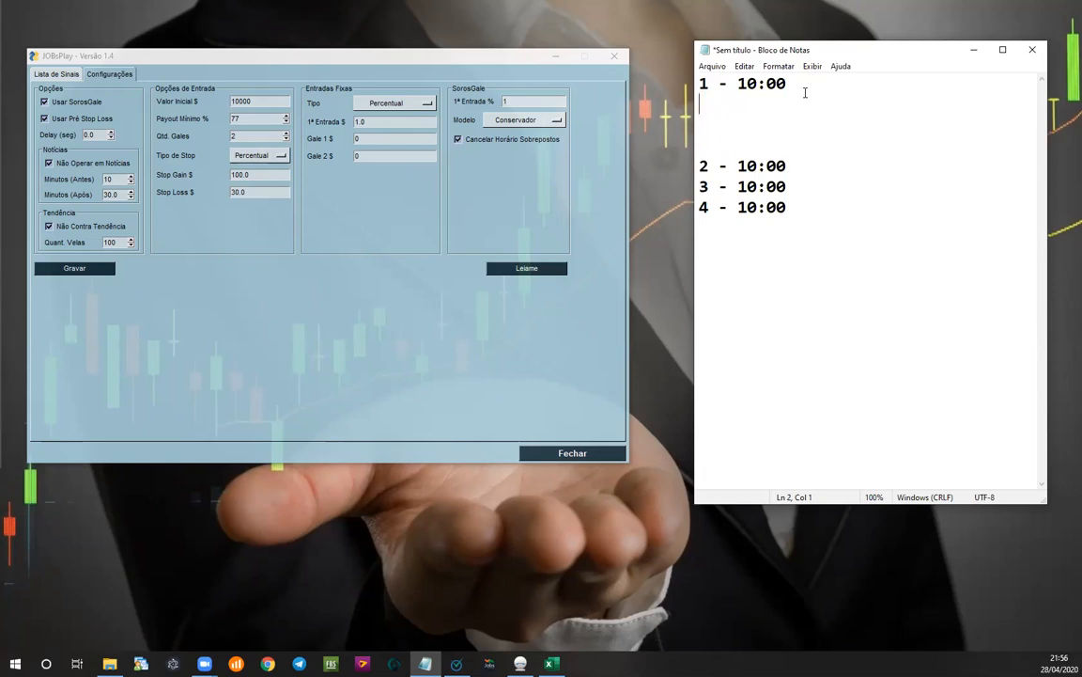
# Step: Append "- 15" to the first 10:00 line and write "10:15" on the line below it
pyautogui.click(814, 87)
pyautogui.write('- 15')
pyautogui.press('Down')
pyautogui.write('10:15')
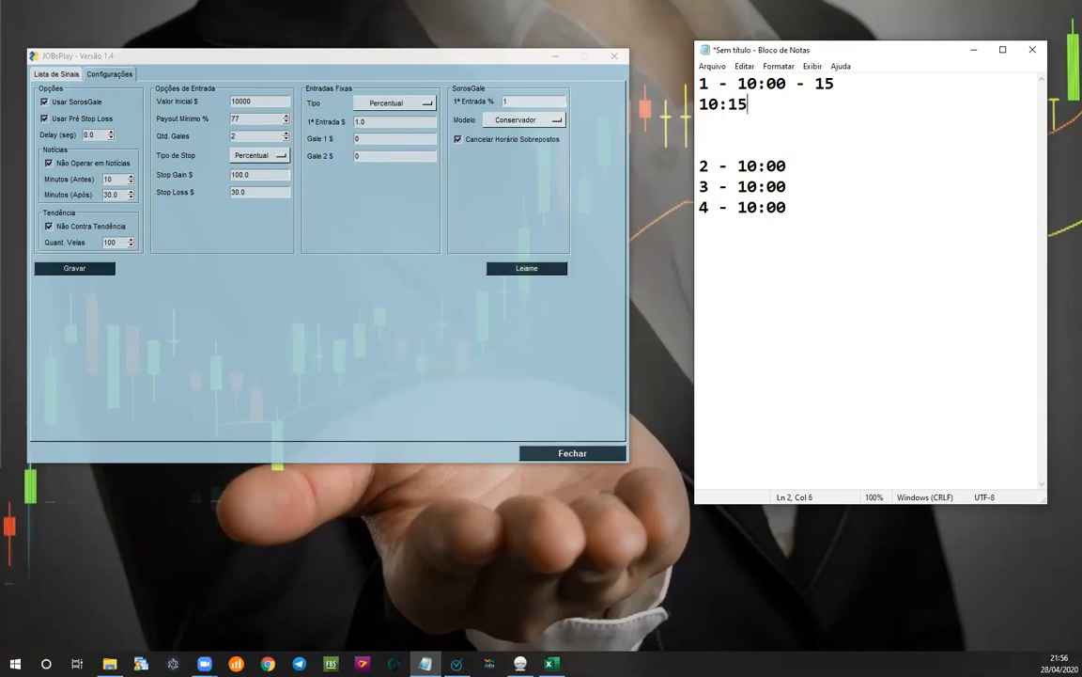
# Step: Add a line reading "10:15 - 10:30" below the 10:15 line
pyautogui.press('Return')
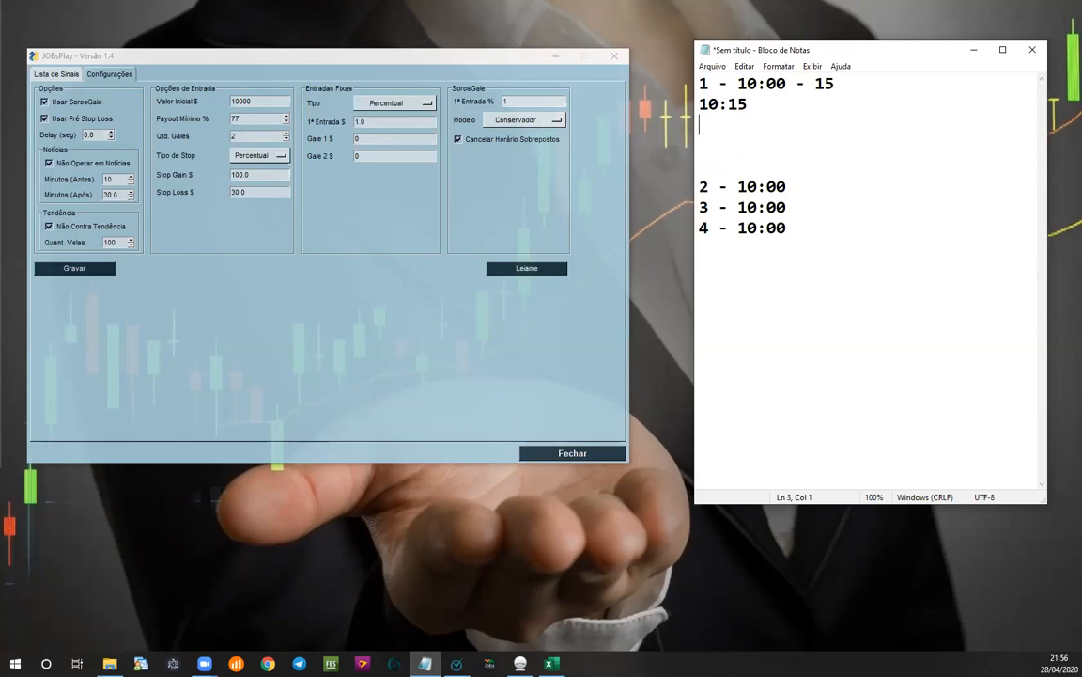
pyautogui.write('10:15-')
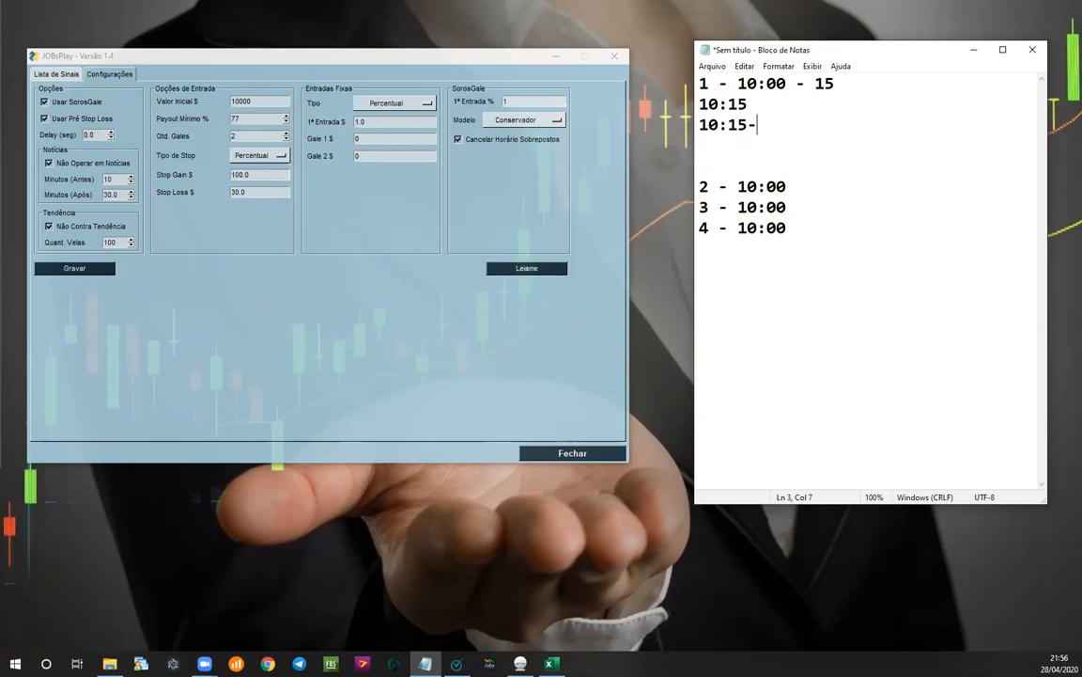
pyautogui.write(':13')
pyautogui.press('BackSpace')
pyautogui.press('BackSpace')
pyautogui.press('BackSpace')
pyautogui.press('BackSpace')
pyautogui.write('- 10:30')
pyautogui.press('Up')
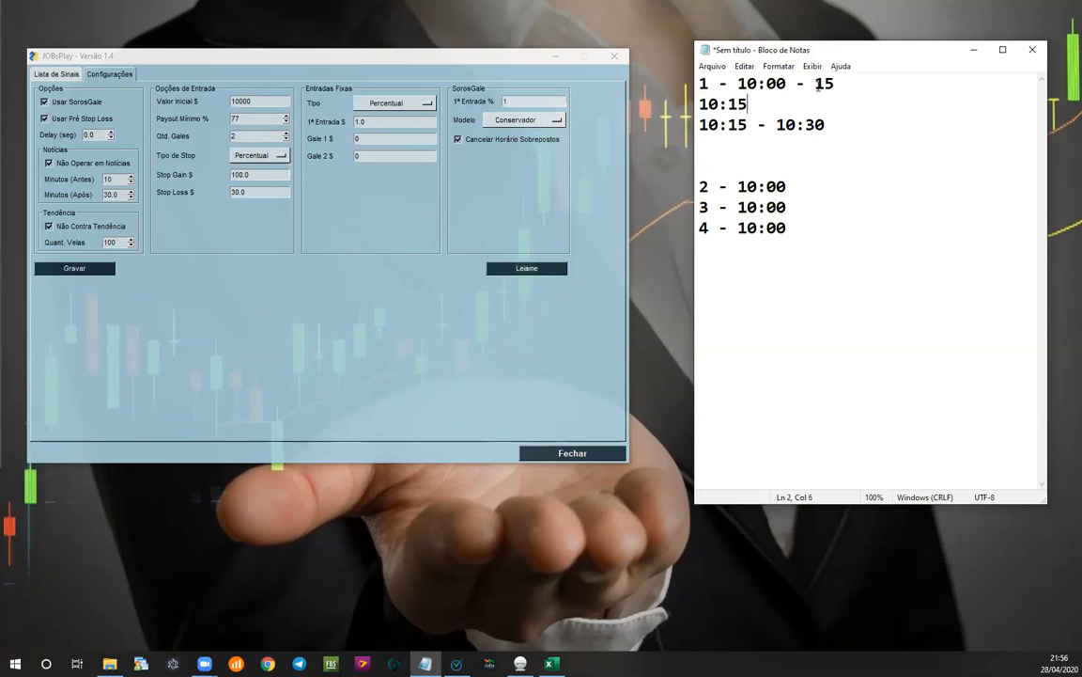
# Step: Add a separate "10:30" entry below the "10:15 - 10:30" line, leaving one blank line between them
pyautogui.press('Down')
pyautogui.press('Right')
pyautogui.press('Right')
pyautogui.press('Right')
pyautogui.press('Right')
pyautogui.press('Right')
pyautogui.press('Right')
pyautogui.press('Right')
pyautogui.press('Right')
pyautogui.press('Return')
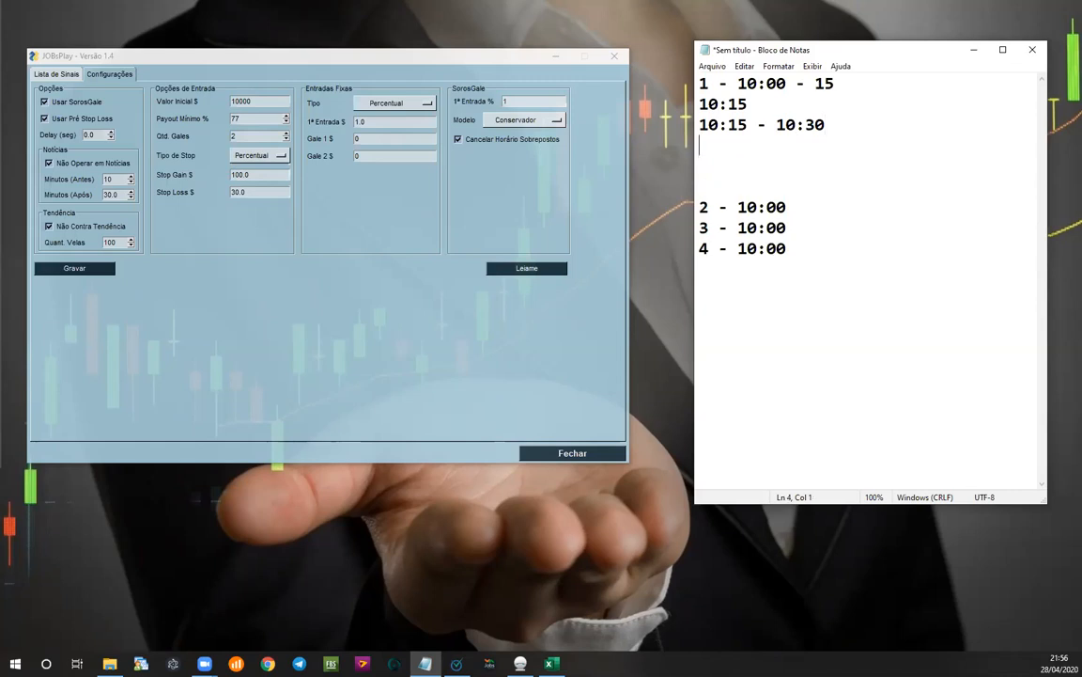
pyautogui.press('Return')
pyautogui.write('10:30')
pyautogui.press('Up')
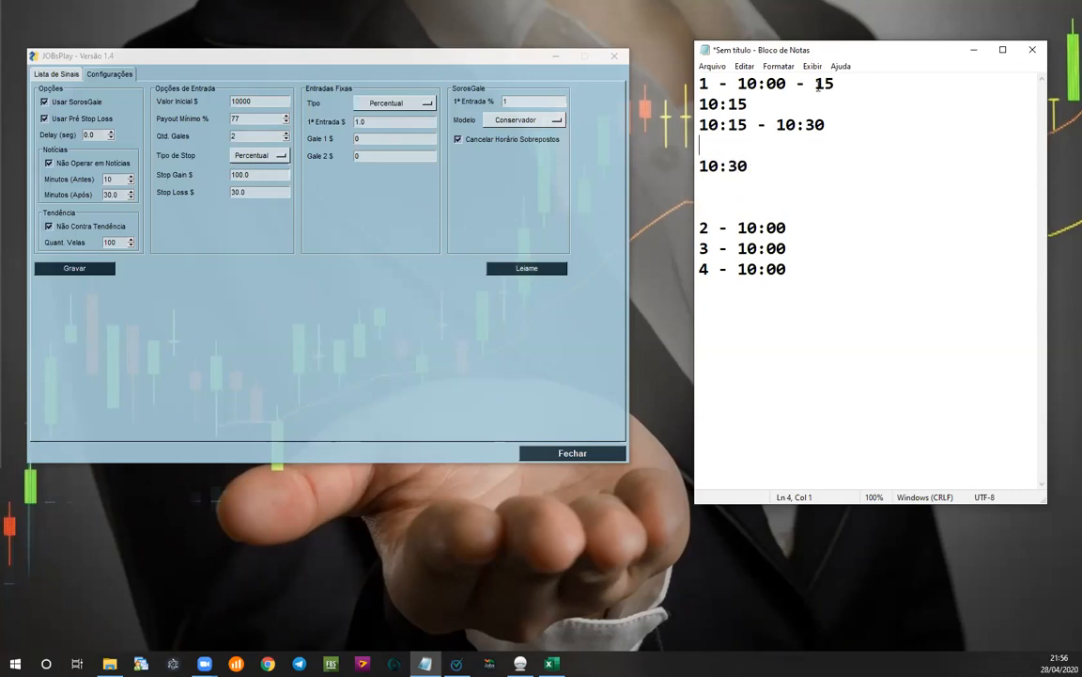
# Step: Insert the heading "EURUSD" above the first line of the note
pyautogui.press('Up')
pyautogui.press('Up')
pyautogui.press('Up')
pyautogui.press('Return')
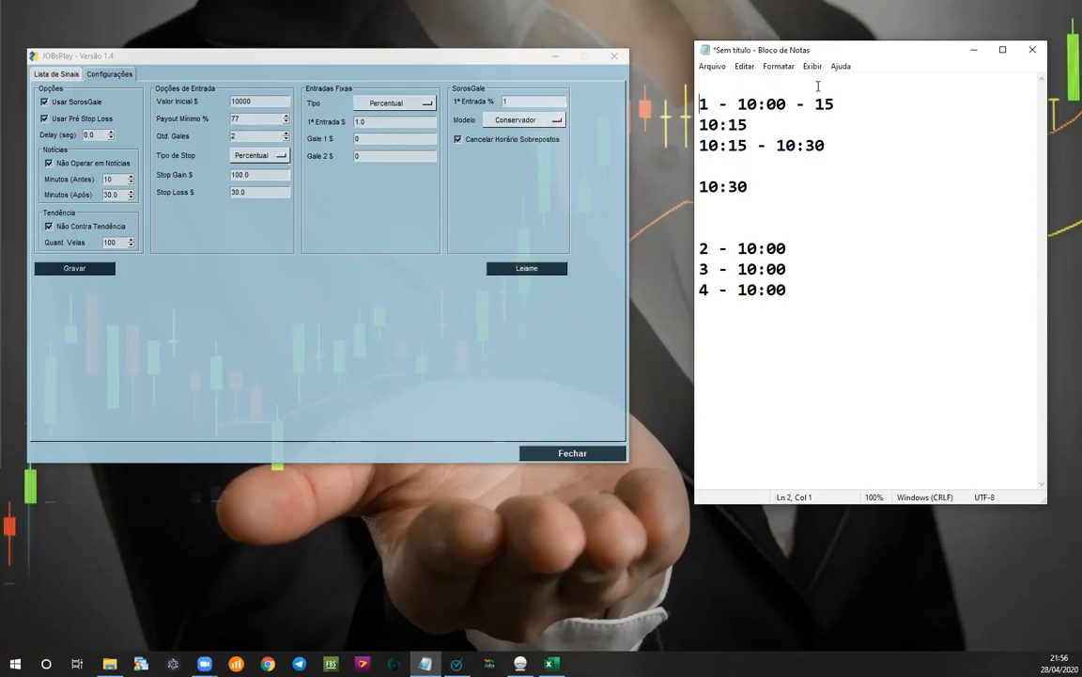
pyautogui.press('Up')
pyautogui.write('EURUSD')
# Step: Insert the heading "GBPUSD" directly above the separate 10:30 entry
pyautogui.press('Down')
pyautogui.press('Down')
pyautogui.press('Down')
pyautogui.press('Down')
pyautogui.press('Return')
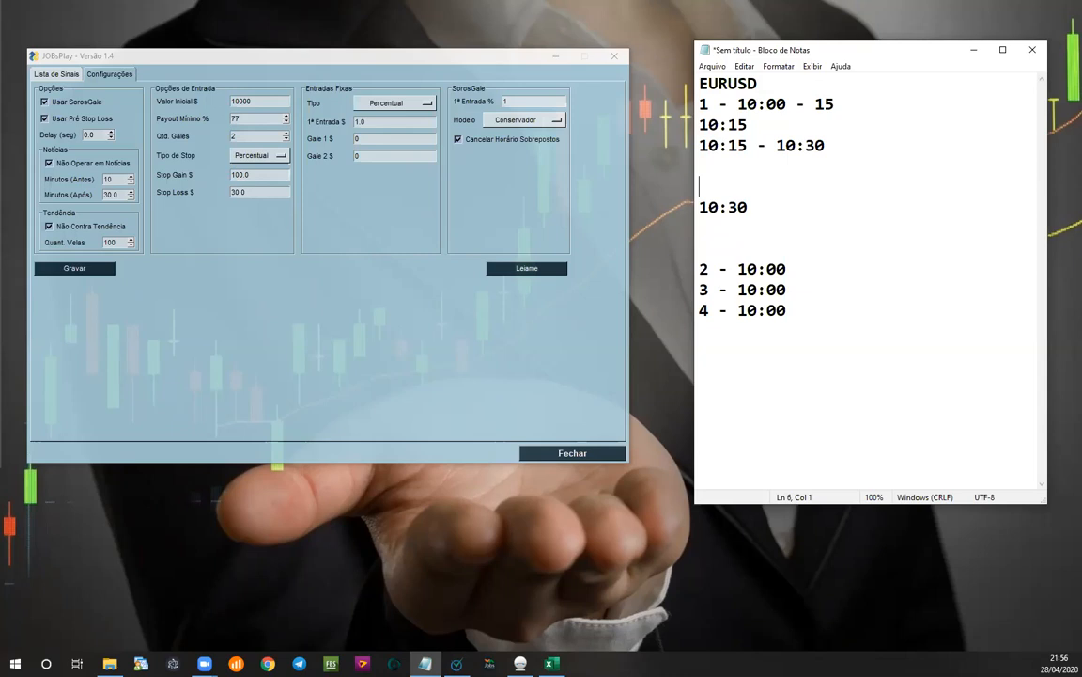
pyautogui.write('GBPUSD')
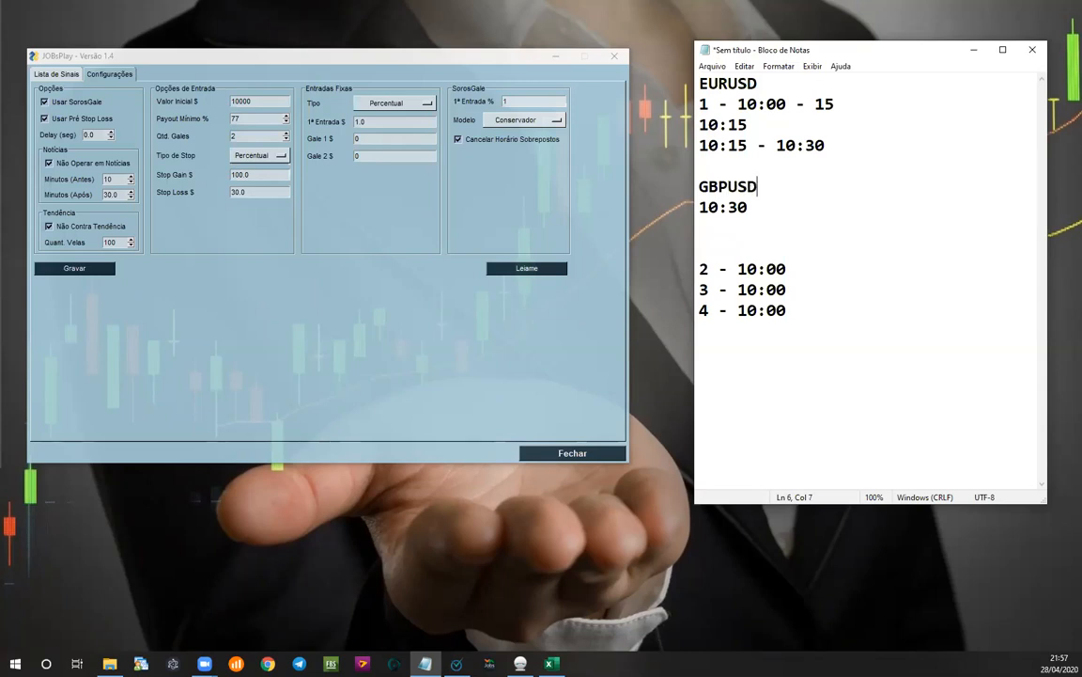
# Step: Highlight the end time 10:30 in the "10:15 - 10:30" line under EURUSD
pyautogui.press('Up')
pyautogui.press('Up')
pyautogui.press('Up')
pyautogui.press('Up')
pyautogui.press('Down')
pyautogui.press('Down')
pyautogui.press('Down')
pyautogui.press('Down')
pyautogui.press('Down')
pyautogui.press('Up')
pyautogui.press('Up')
pyautogui.press('Up')
pyautogui.press('Right')
pyautogui.press('Right')
pyautogui.press('Right')
pyautogui.press('Right')
pyautogui.press('Right')
pyautogui.press('Right')
pyautogui.press('Right')
pyautogui.press('Right')
pyautogui.press('Left')
pyautogui.press('Left')
pyautogui.press('Left')
pyautogui.press('Right')
pyautogui.press('Right')
pyautogui.press('Right')
pyautogui.hotkey('shift', 'Right')
pyautogui.hotkey('shift', 'Right')
pyautogui.hotkey('shift', 'Right')
pyautogui.hotkey('shift', 'Right')
pyautogui.hotkey('shift', 'Right')
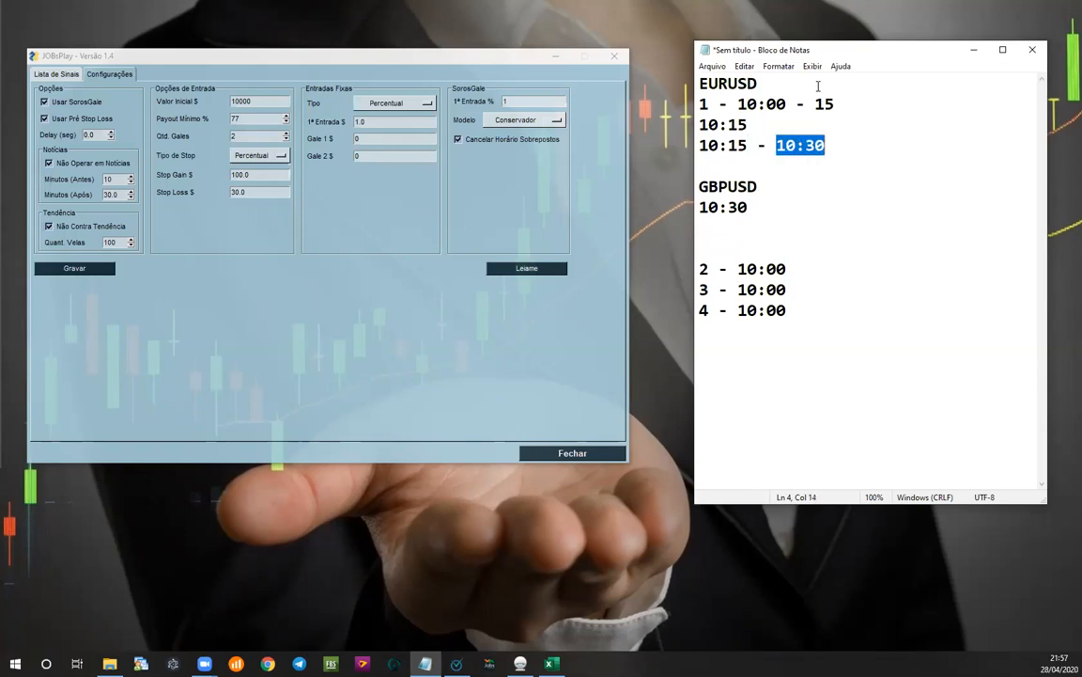
# Step: Highlight the GBPUSD heading together with its 10:30 entry
pyautogui.press('Down')
pyautogui.press('Down')
pyautogui.press('Home')
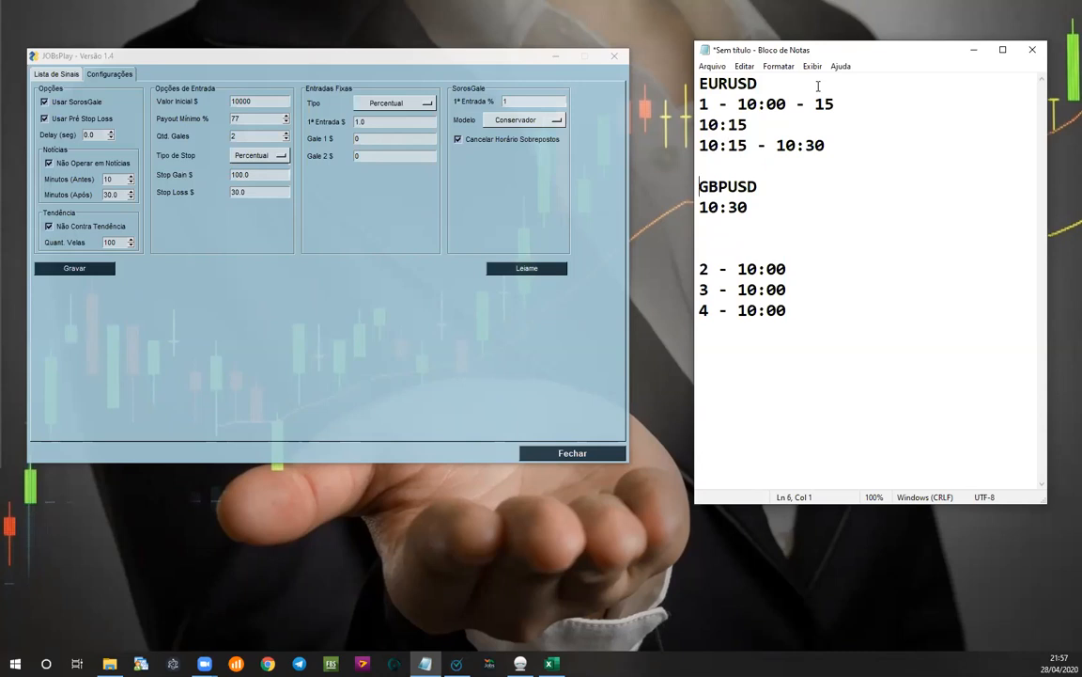
pyautogui.hotkey('shift', 'Down')
pyautogui.hotkey('shift', 'Down')
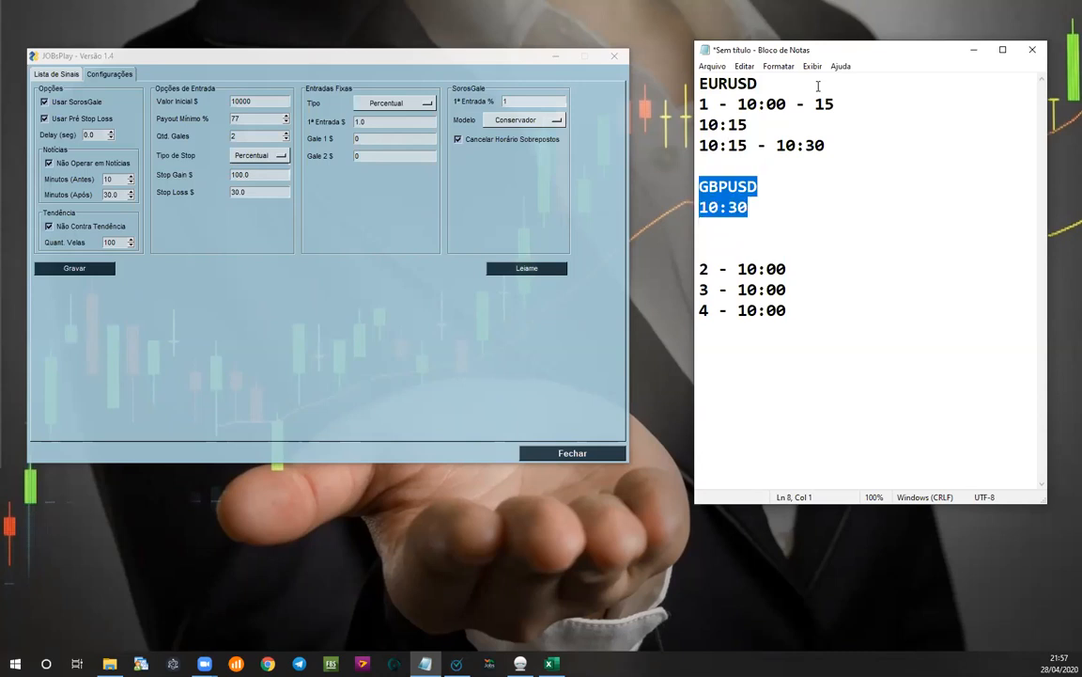
# Step: Add the line "IQ DELAY 4 A 7S" below the GBPUSD entry, with a blank line on either side
pyautogui.press('Down')
pyautogui.press('Return')
pyautogui.press('Up')
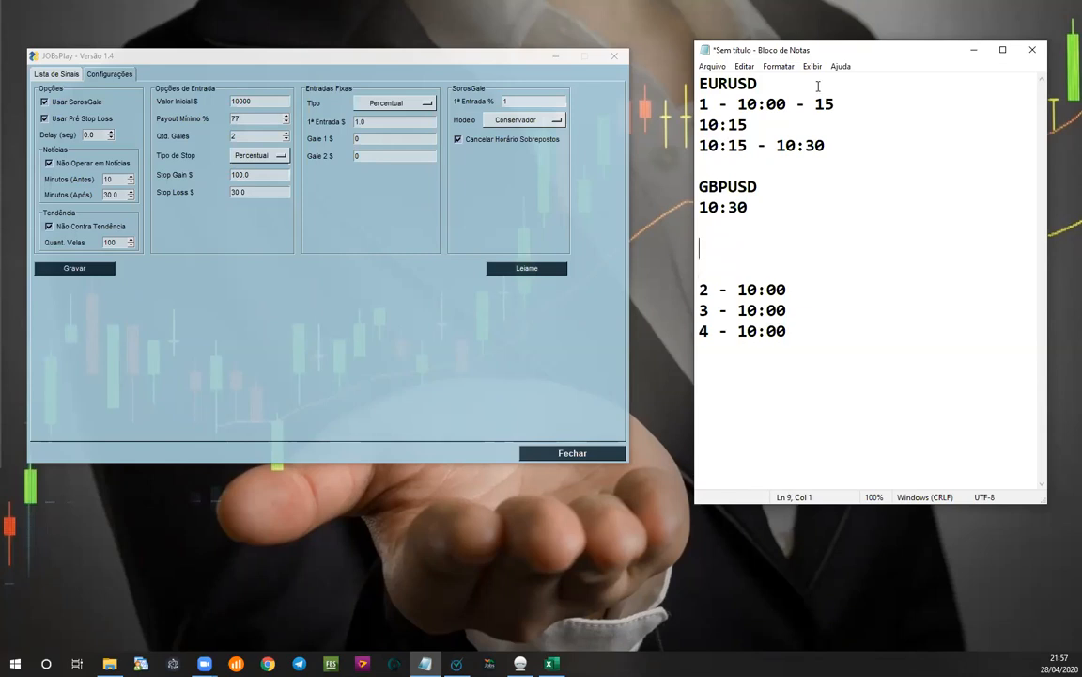
pyautogui.write('IQ')
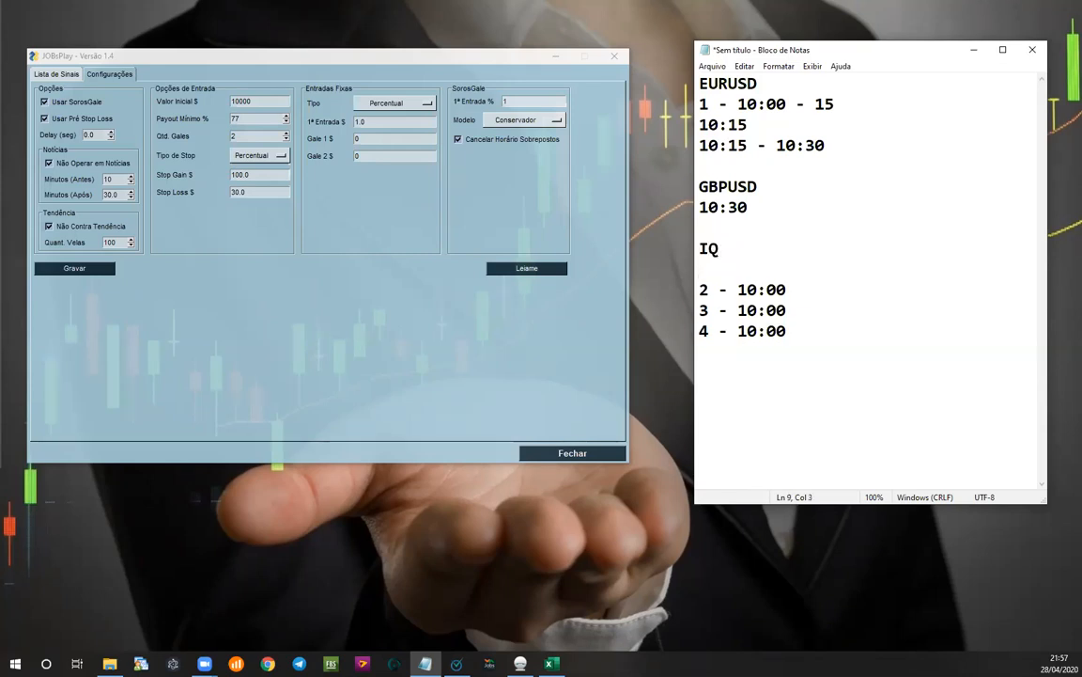
pyautogui.write(' DELAY')
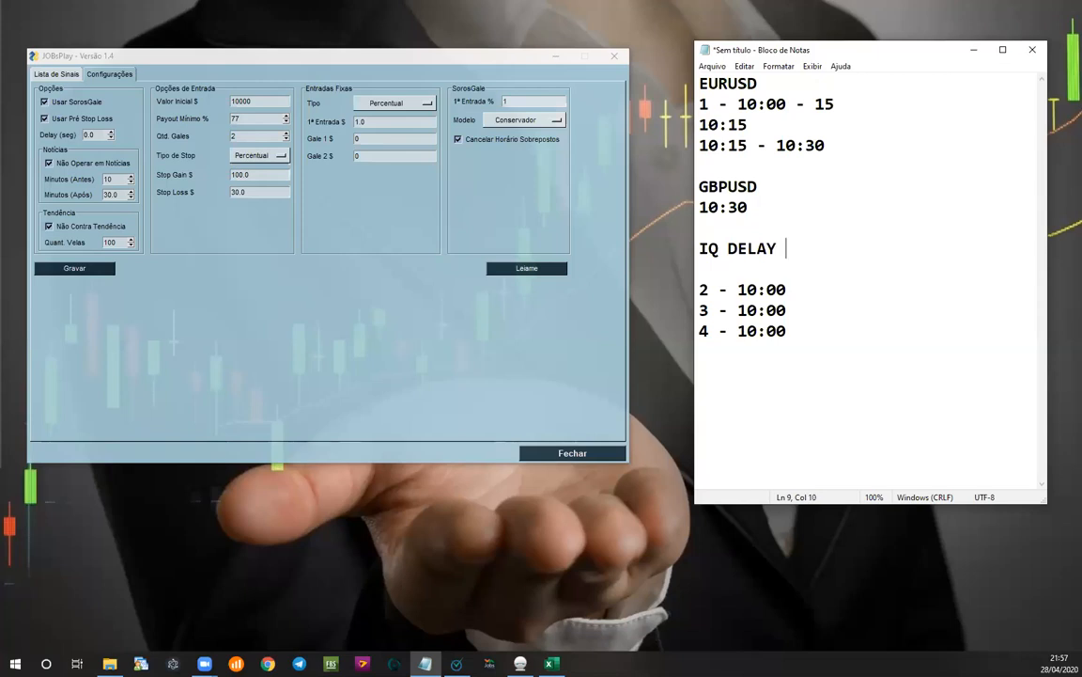
pyautogui.write(' 4 A ')
pyautogui.write('6')
pyautogui.press('BackSpace')
pyautogui.write('7S')
pyautogui.press('Left')
pyautogui.press('Left')
pyautogui.press('Left')
pyautogui.press('Left')
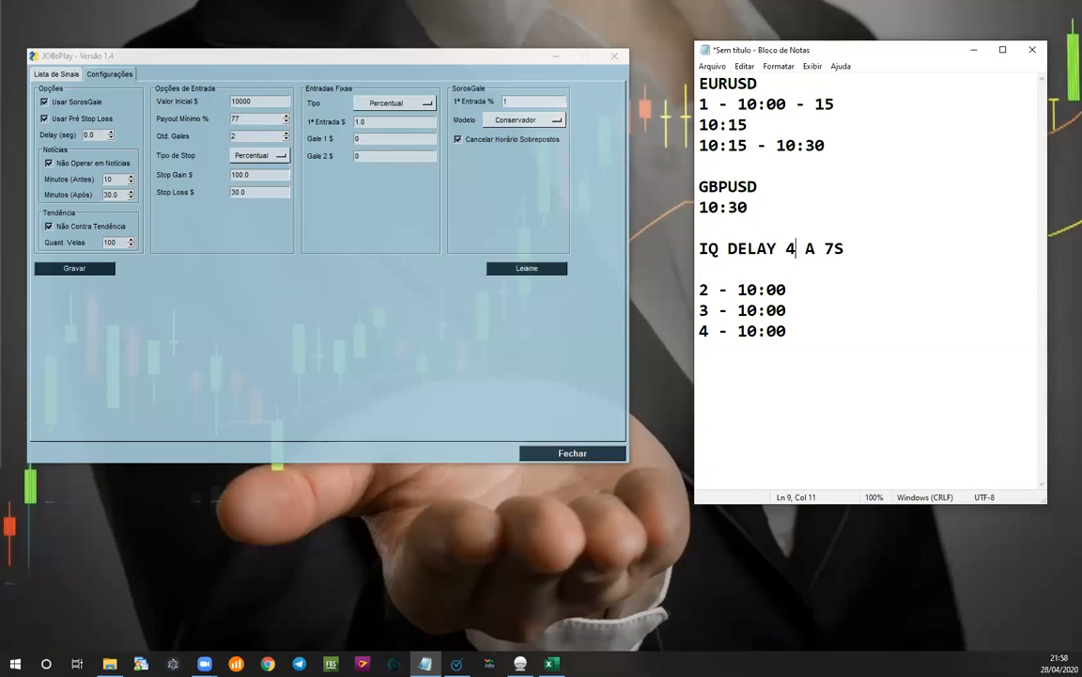
# Step: Highlight "4 A 7S" in the IQ DELAY line
pyautogui.press('Left')
pyautogui.hotkey('shift', 'Right')
pyautogui.hotkey('shift', 'Right')
pyautogui.hotkey('shift', 'Right')
pyautogui.hotkey('shift', 'Right')
pyautogui.hotkey('shift', 'Right')
pyautogui.hotkey('shift', 'Right')
pyautogui.press('Left')
pyautogui.press('Left')
# Step: Insert another blank line below the IQ DELAY line
pyautogui.press('Up')
pyautogui.press('Down')
pyautogui.press('Down')
pyautogui.press('Return')
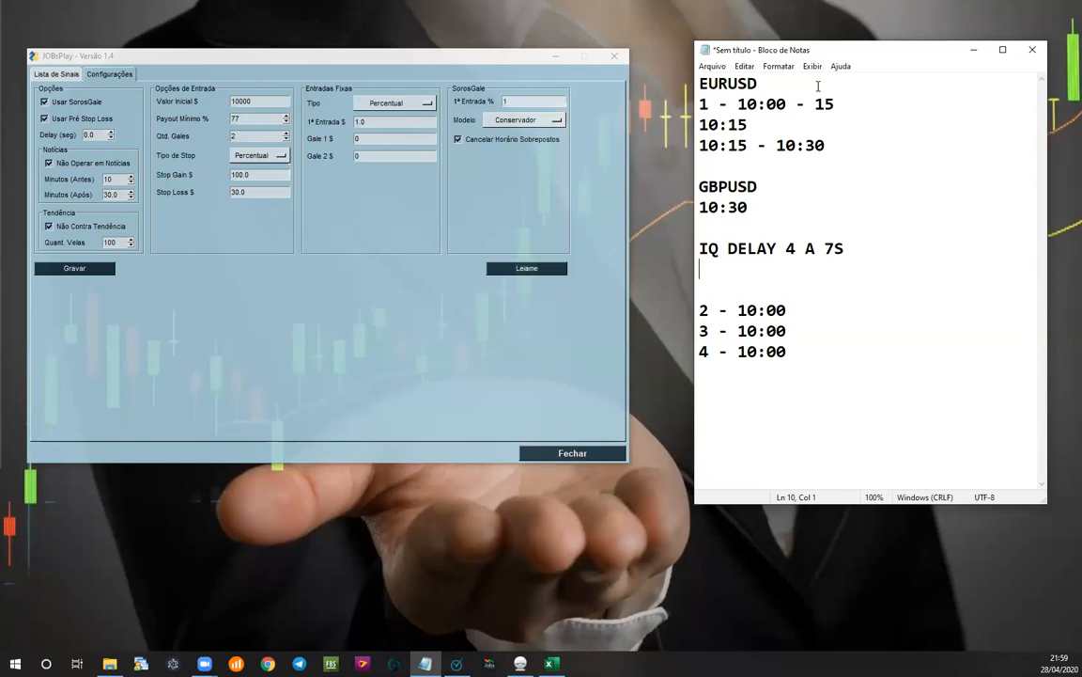
# Step: Highlight the GBPUSD 10:30 signal in the note
pyautogui.press('Up')
pyautogui.press('Up')
pyautogui.press('Up')
pyautogui.press('Up')
pyautogui.hotkey('shift', 'Down')
pyautogui.hotkey('shift', 'Down')
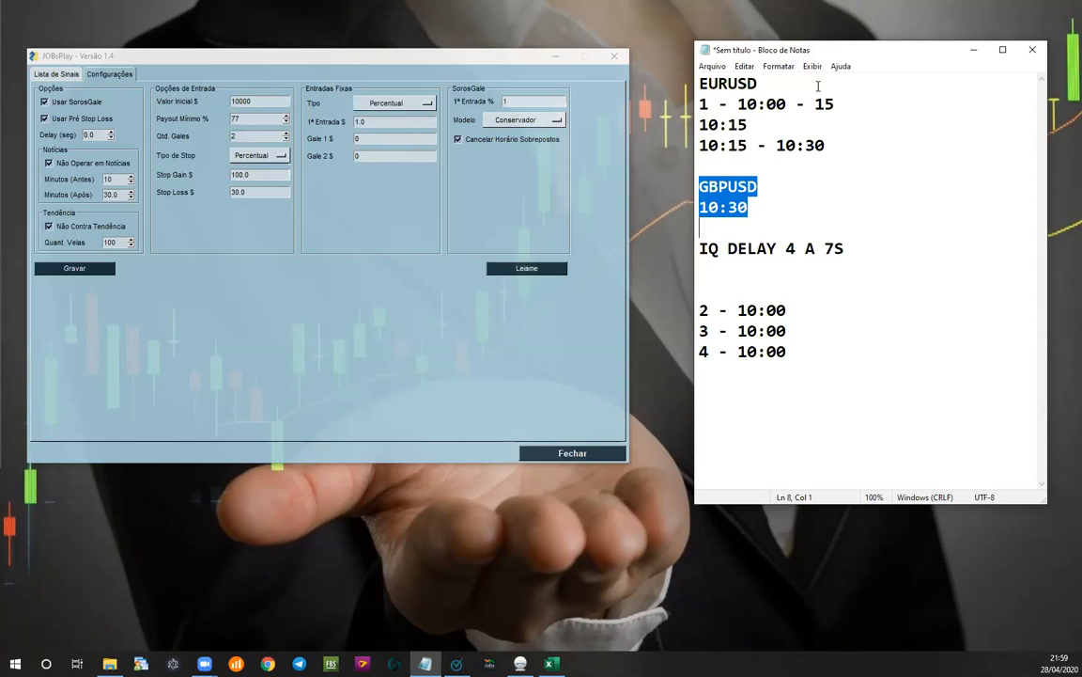
# Step: Highlight the whole "10:15 - 10:30" line under EURUSD
pyautogui.press('Up')
pyautogui.press('Up')
pyautogui.press('Up')
pyautogui.press('Up')
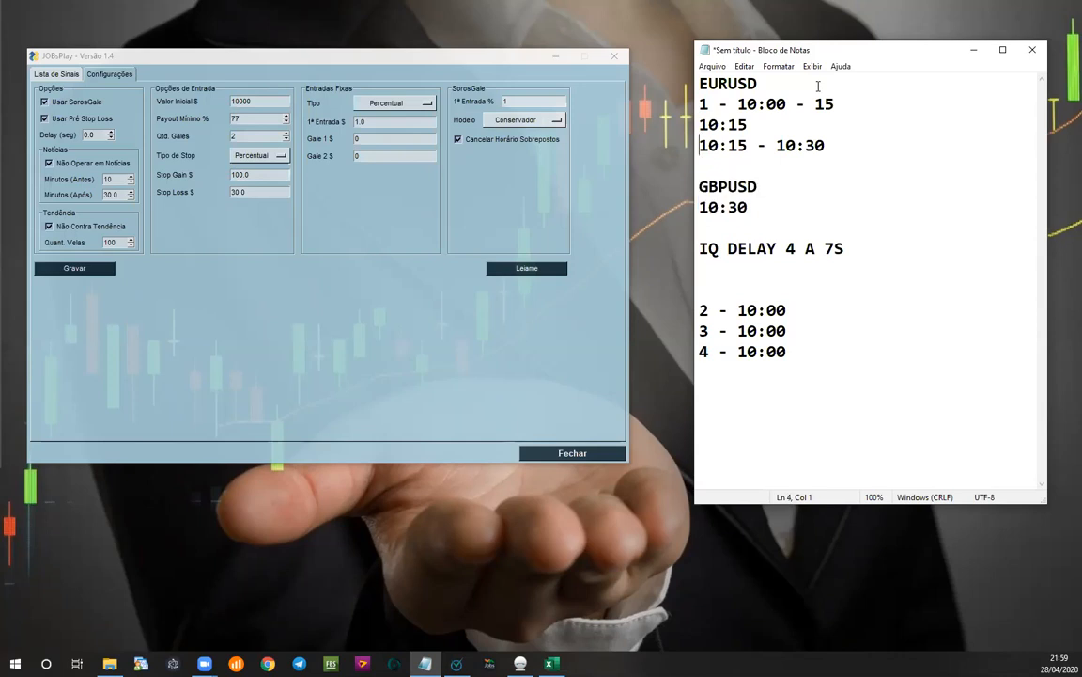
pyautogui.press('Left')
pyautogui.press('Down')
pyautogui.press('Down')
pyautogui.press('Down')
pyautogui.hotkey('shift', 'End')
pyautogui.hotkey('shift', 'Down')
pyautogui.press('Left')
pyautogui.press('Up')
pyautogui.press('Up')
pyautogui.hotkey('shift', 'Down')
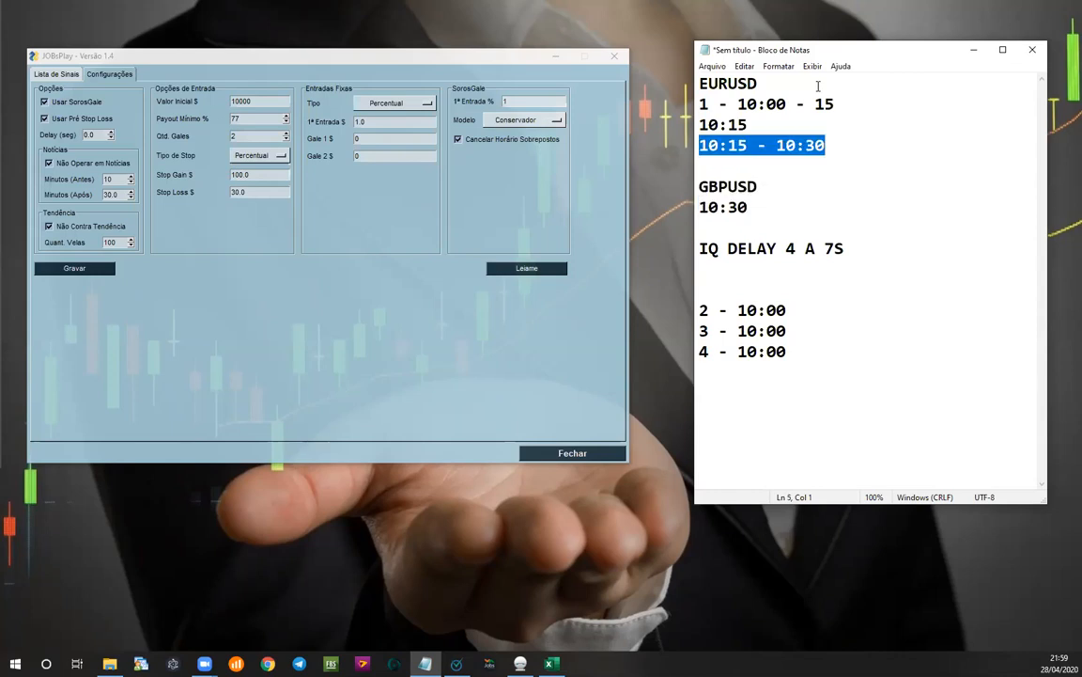
# Step: Replace the end time 10:30 in the "10:15 - 10:30" line with "OK"
pyautogui.press('Left')
pyautogui.press('Right')
pyautogui.press('Right')
pyautogui.press('Right')
pyautogui.press('Right')
pyautogui.press('Right')
pyautogui.press('Right')
pyautogui.press('Right')
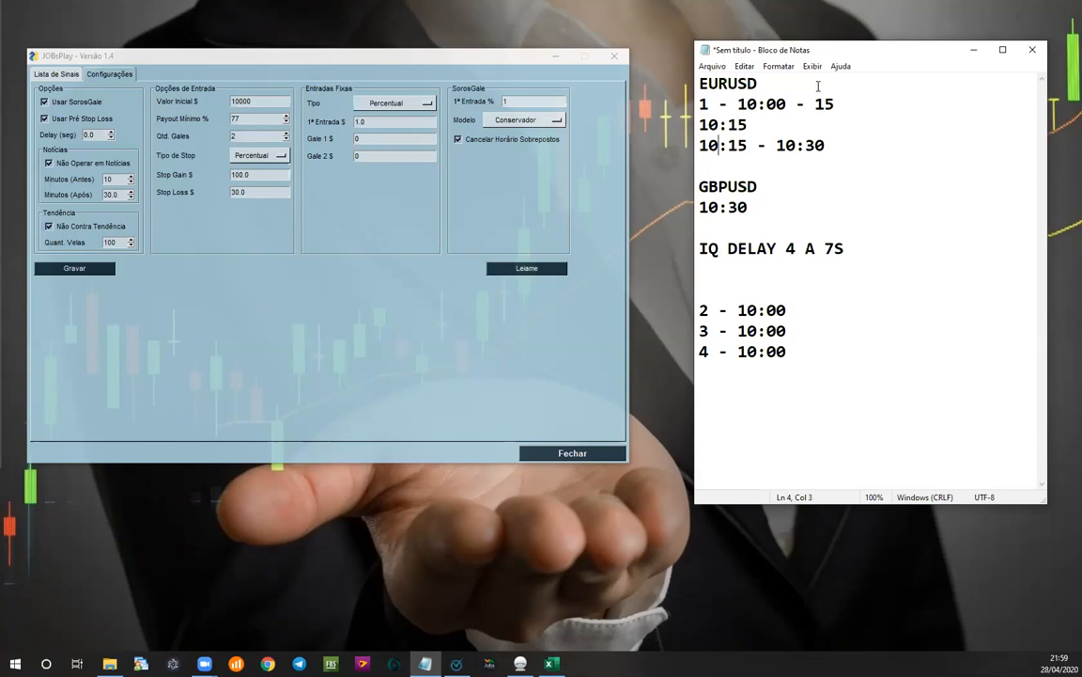
pyautogui.press('Right')
pyautogui.hotkey('shift', 'Right')
pyautogui.hotkey('shift', 'Right')
pyautogui.hotkey('shift', 'Right')
pyautogui.hotkey('shift', 'Right')
pyautogui.hotkey('shift', 'Right')
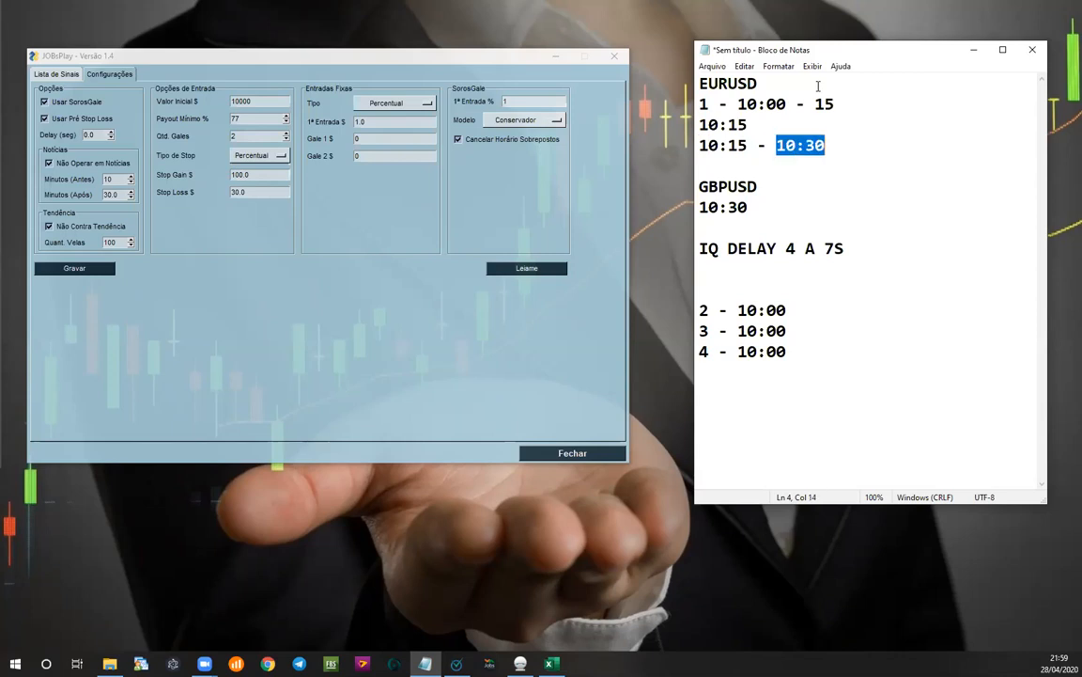
pyautogui.write('OK')
pyautogui.press('Left')
pyautogui.press('Left')
pyautogui.press('Left')
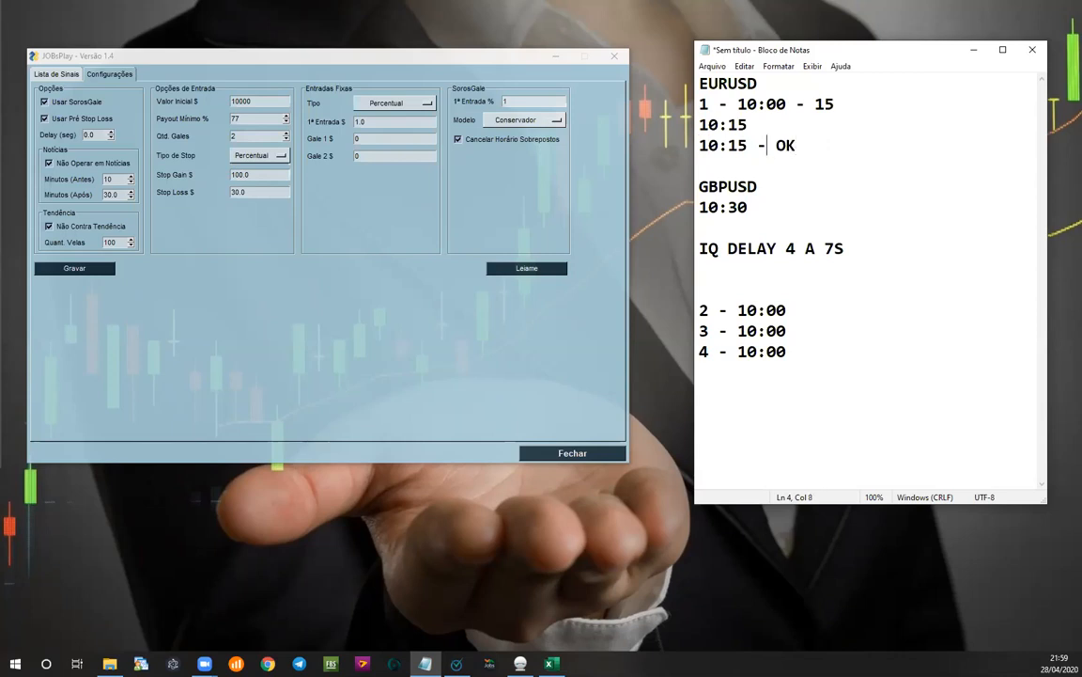
# Step: Delete the IQ DELAY line, the "2 - 10:00" and "3 - 10:00" lines, and the blank lines around them in the note
pyautogui.press('Down')
pyautogui.press('Down')
pyautogui.hotkey('shift', 'Down')
pyautogui.hotkey('shift', 'Down')
pyautogui.press('Down')
pyautogui.hotkey('shift', 'Down')
pyautogui.hotkey('shift', 'Down')
pyautogui.hotkey('shift', 'Down')
pyautogui.hotkey('shift', 'Down')
pyautogui.hotkey('shift', 'Down')
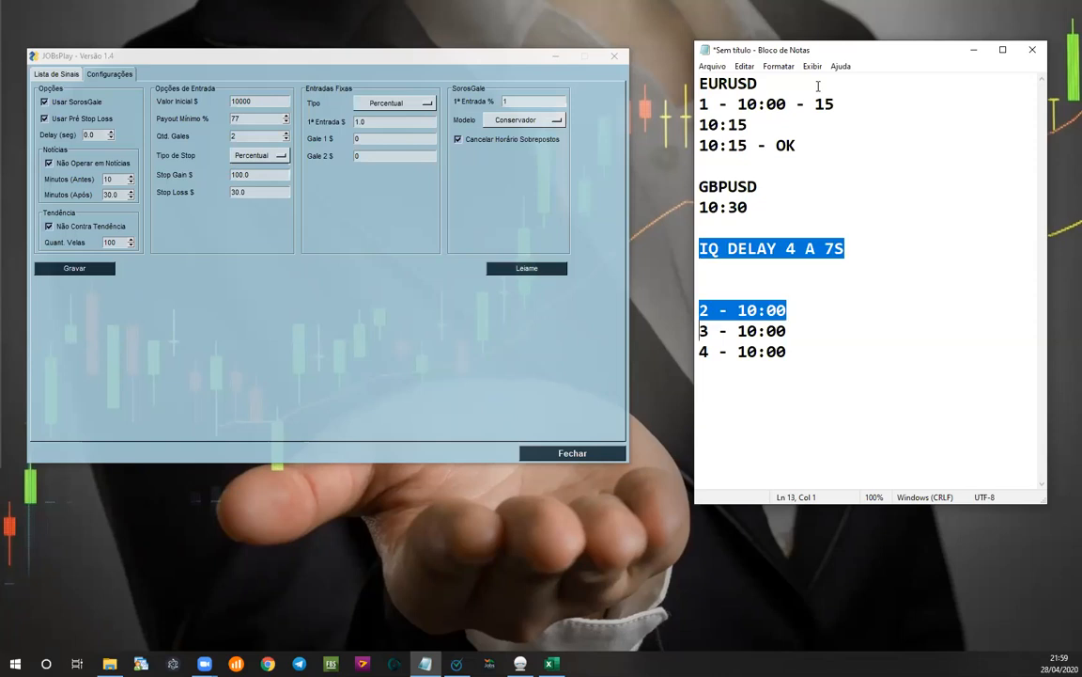
pyautogui.press('BackSpace')
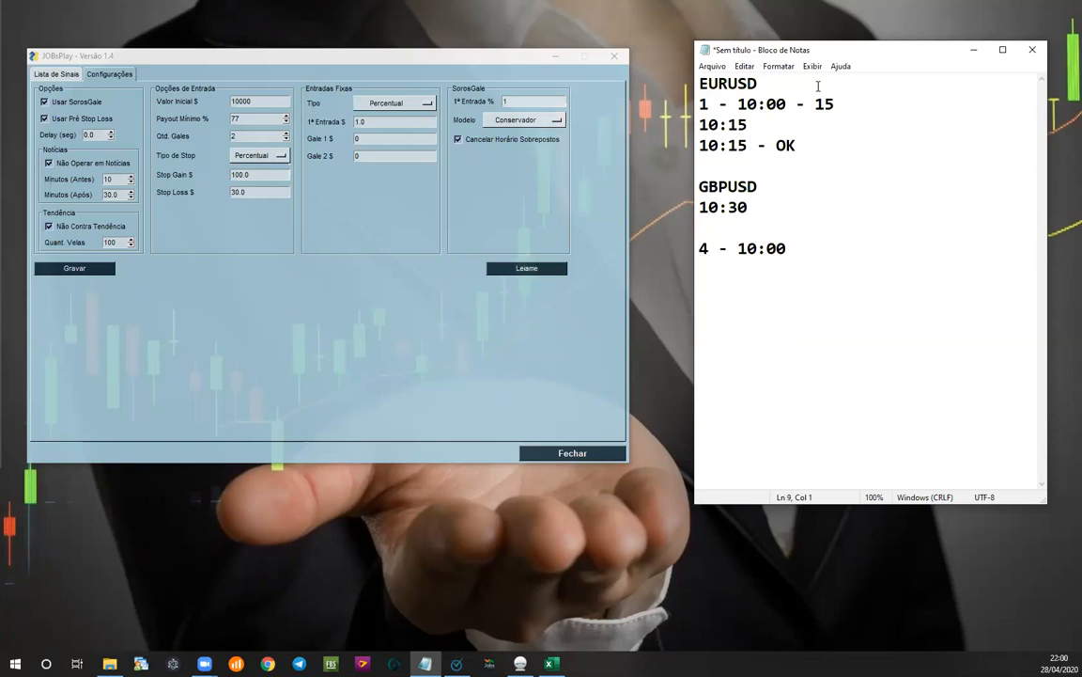
pyautogui.press('BackSpace')
# Step: Delete the remaining "4 - 10:00" text below the GBPUSD 10:30 signal
pyautogui.hotkey('shift', 'Right')
pyautogui.hotkey('shift', 'Right')
pyautogui.hotkey('shift', 'Right')
pyautogui.hotkey('shift', 'Right')
pyautogui.hotkey('shift', 'Right')
pyautogui.hotkey('shift', 'Right')
pyautogui.hotkey('shift', 'Right')
pyautogui.hotkey('shift', 'Right')
pyautogui.hotkey('shift', 'Right')
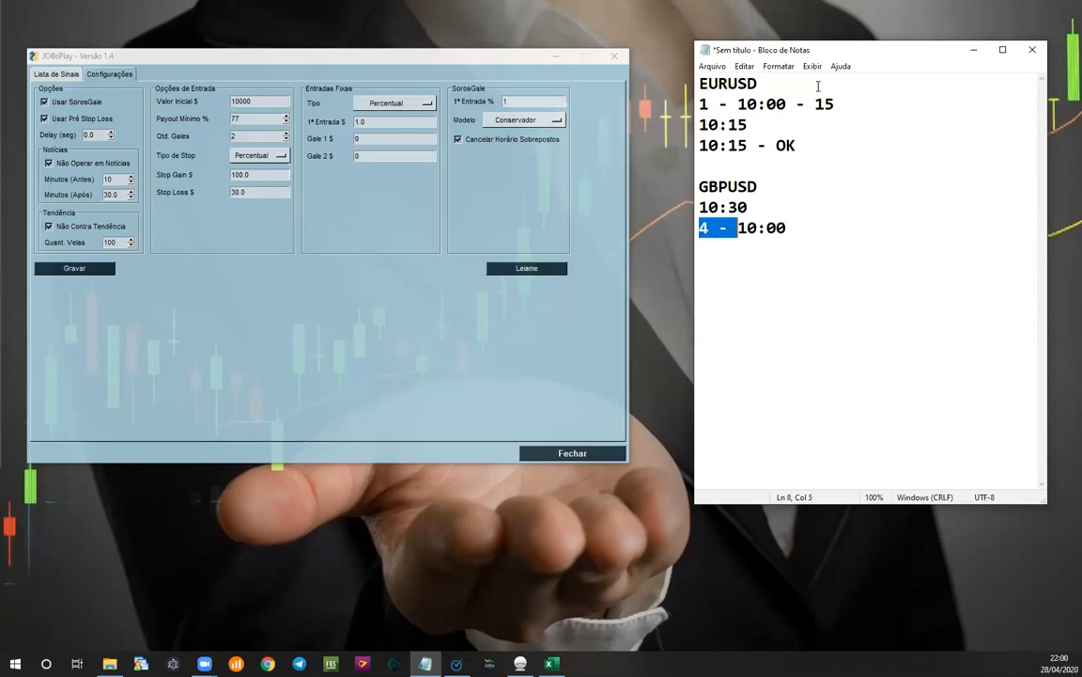
pyautogui.press('BackSpace')
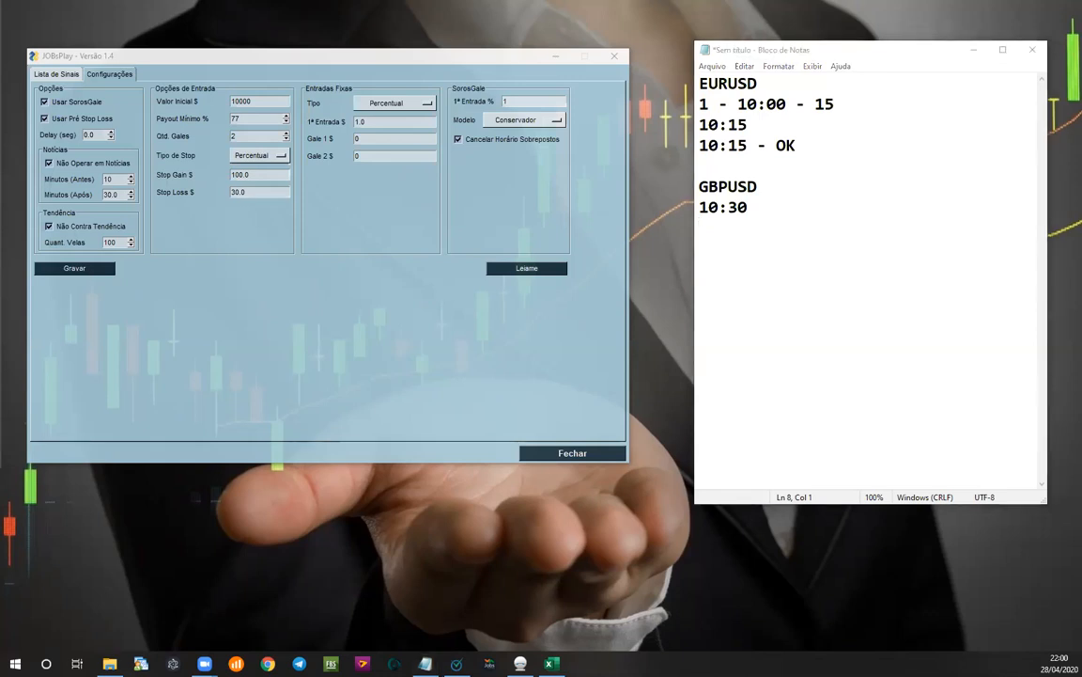
# Step: Switch to JOBsPlay, save the configured parameters and dismiss the resulting notice
pyautogui.hotkey('alt', 'Tab')
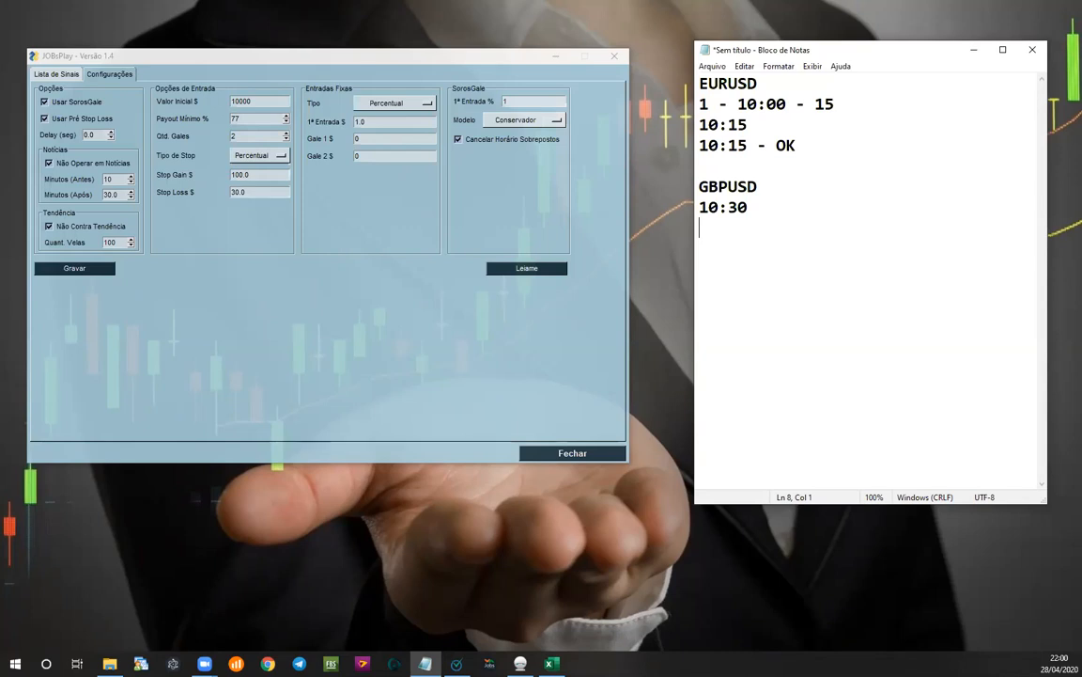
pyautogui.click(235, 53)
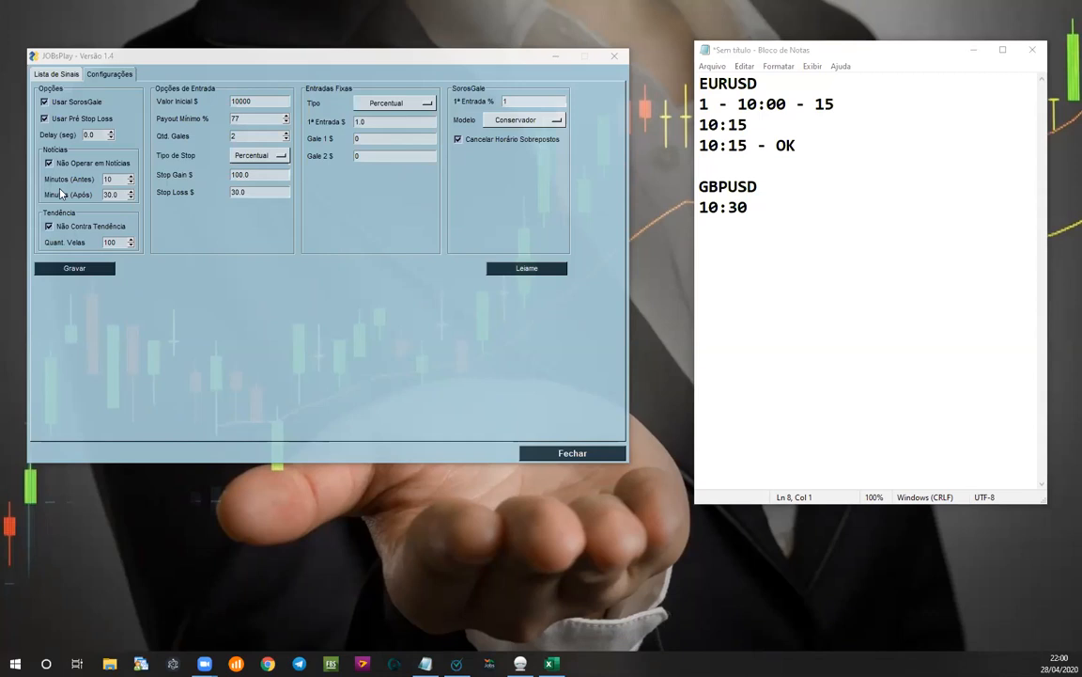
pyautogui.hotkey('alt', 'Tab')
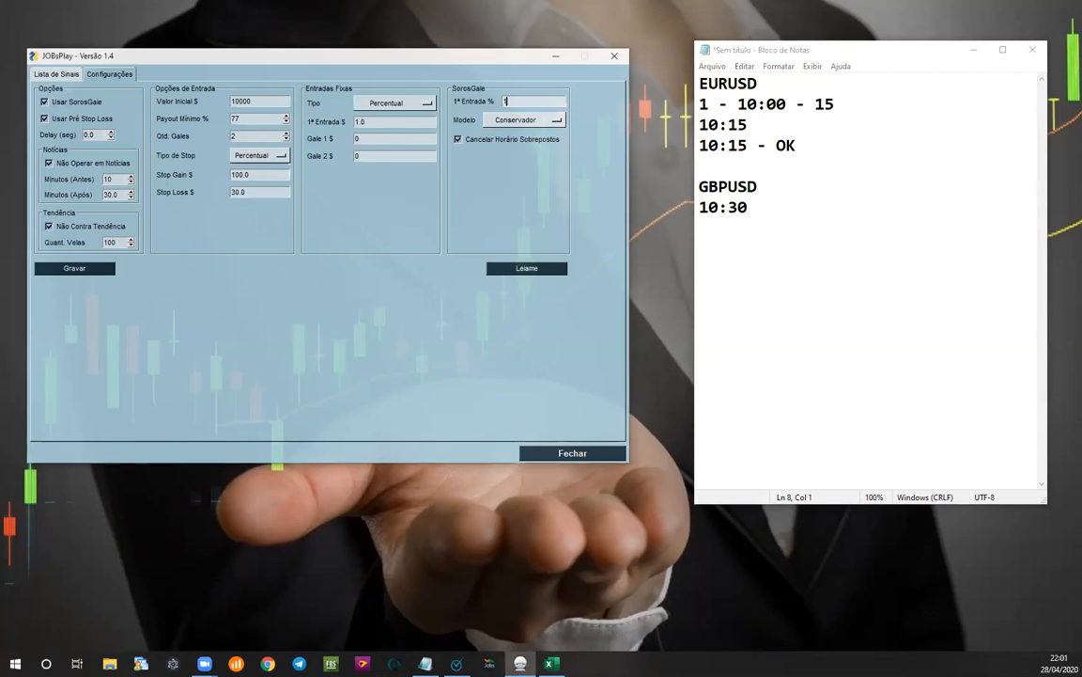
pyautogui.click(100, 272)
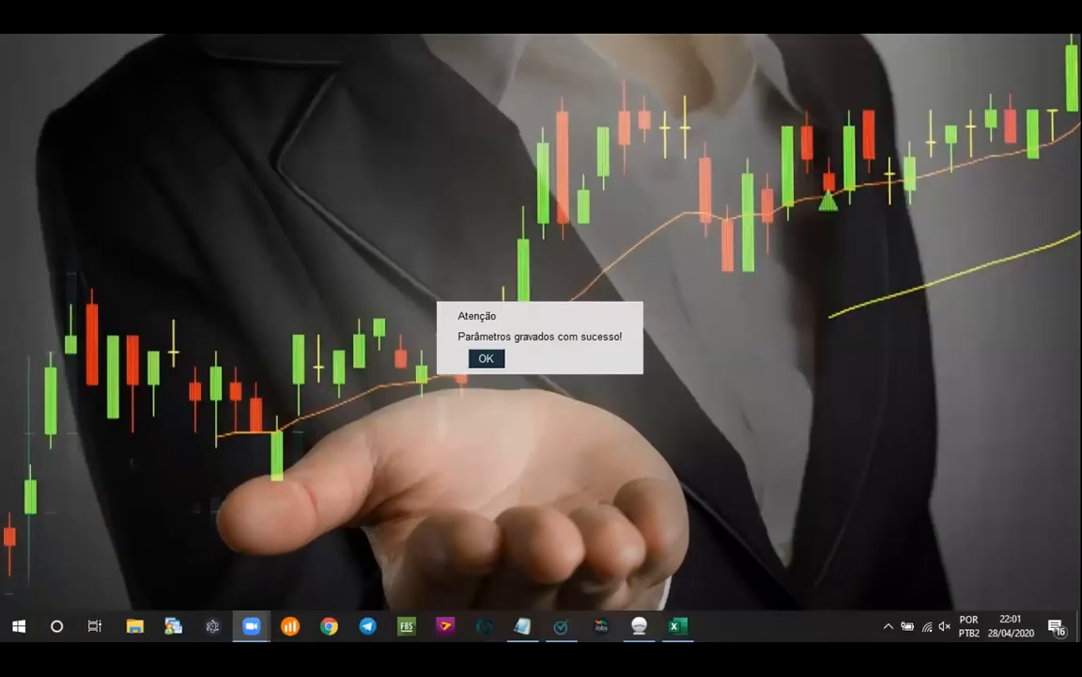
pyautogui.click(486, 358)
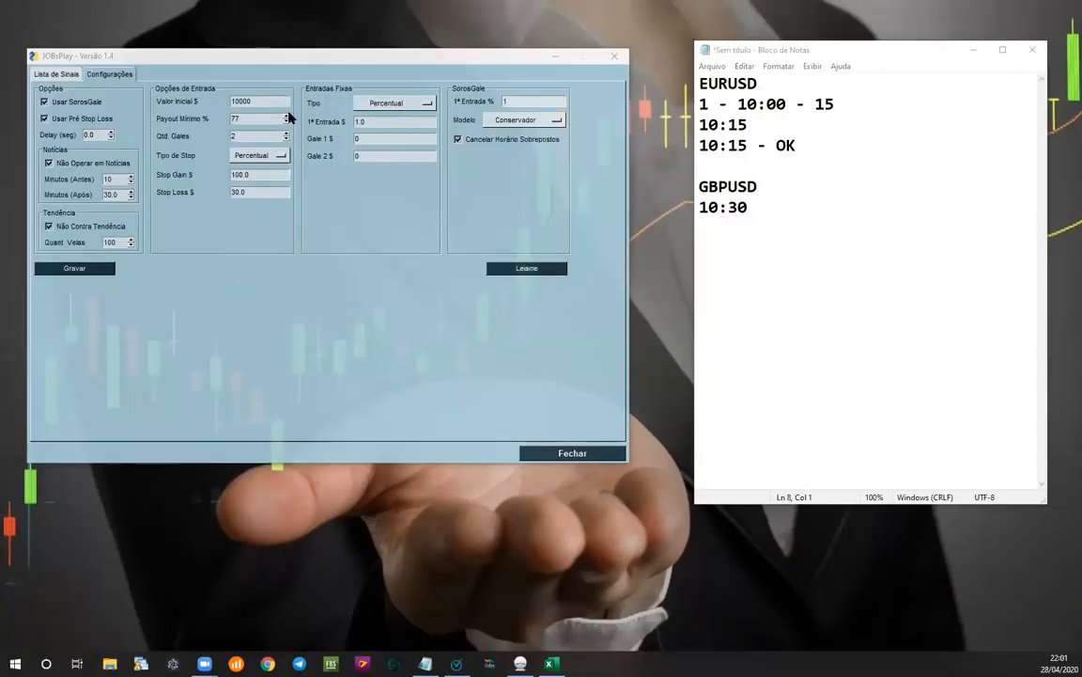
# Step: Show the signal list page and set the account type to Treinamento
pyautogui.click(74, 75)
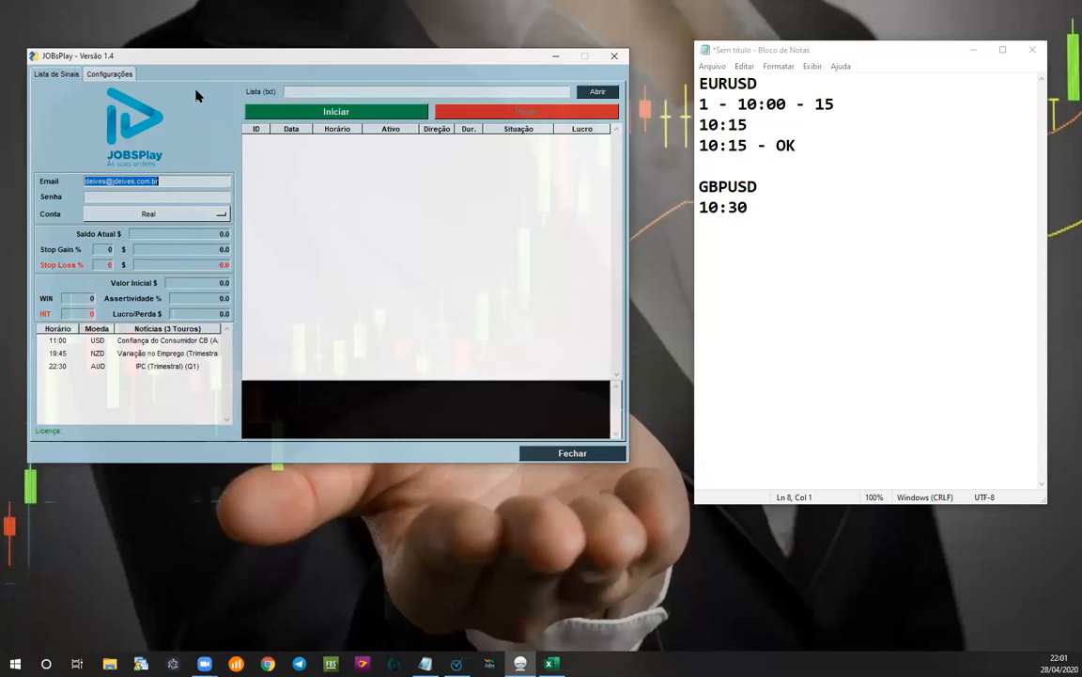
pyautogui.click(137, 184)
pyautogui.doubleClick(102, 181)
pyautogui.click(113, 213)
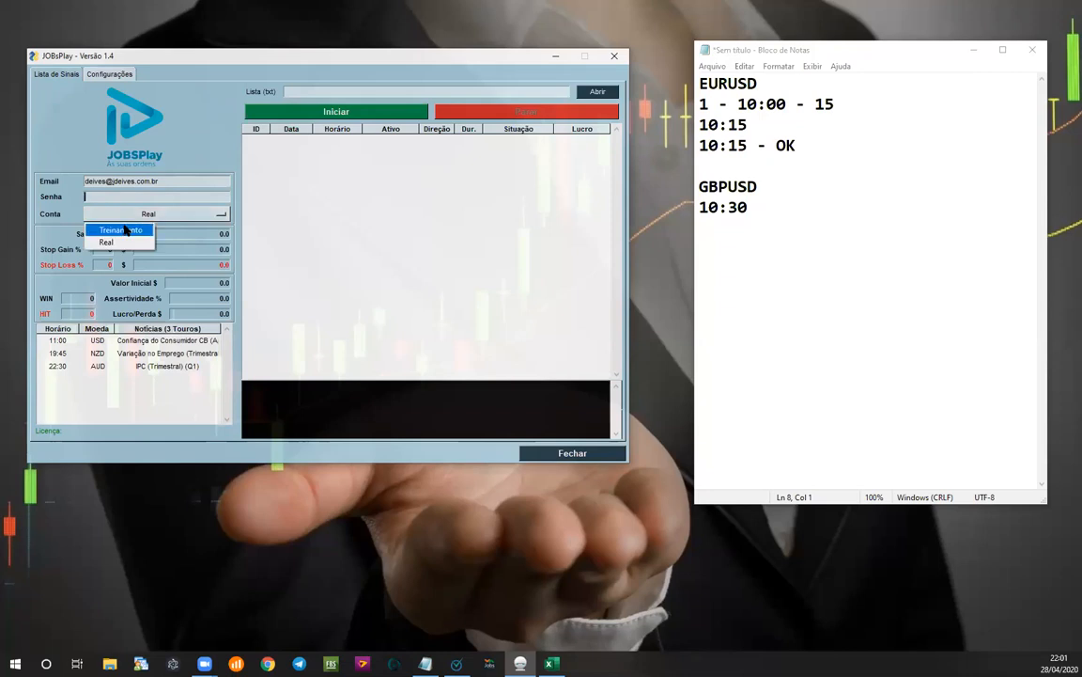
pyautogui.click(111, 225)
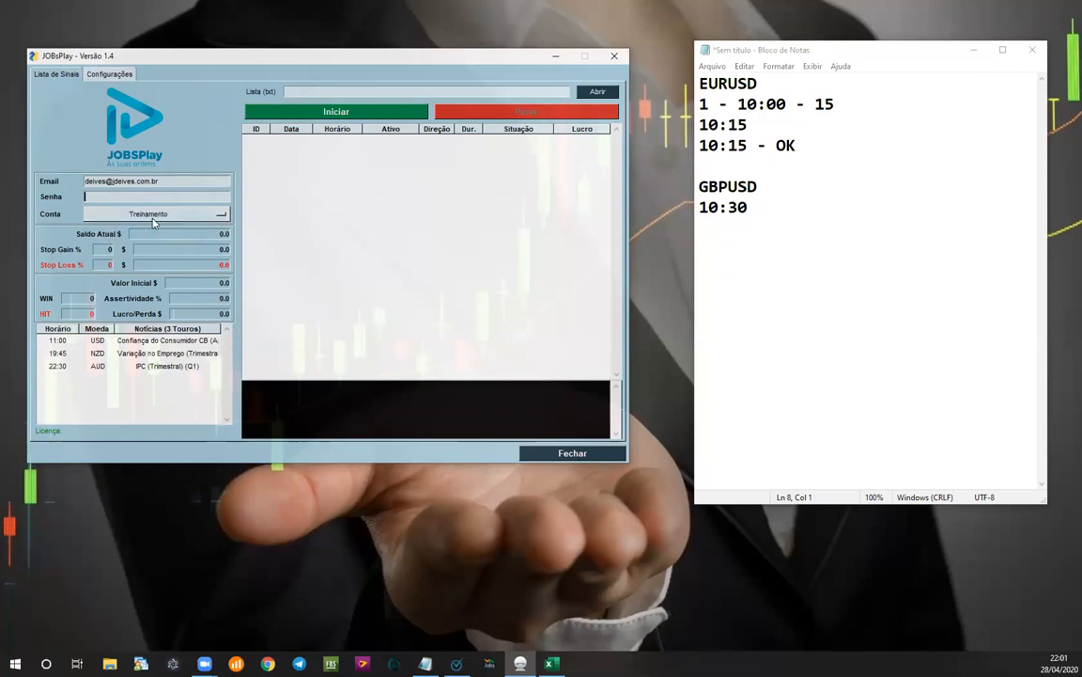
# Step: Load the M15-HULK.txt signal list from the 23-04-20 folder
pyautogui.click(105, 73)
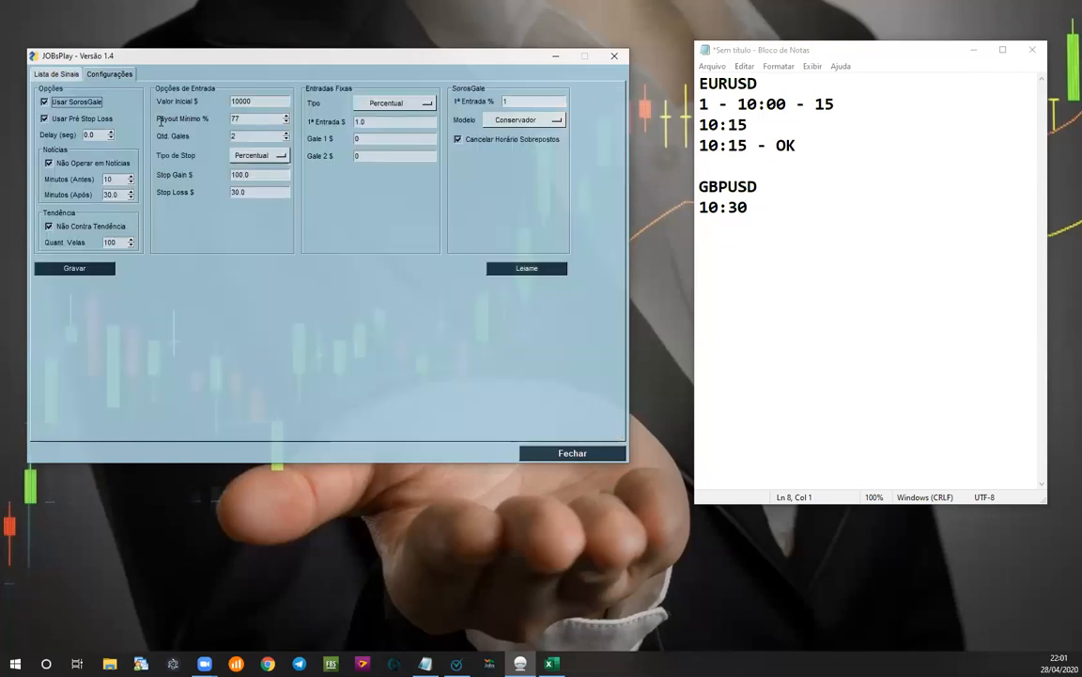
pyautogui.click(58, 74)
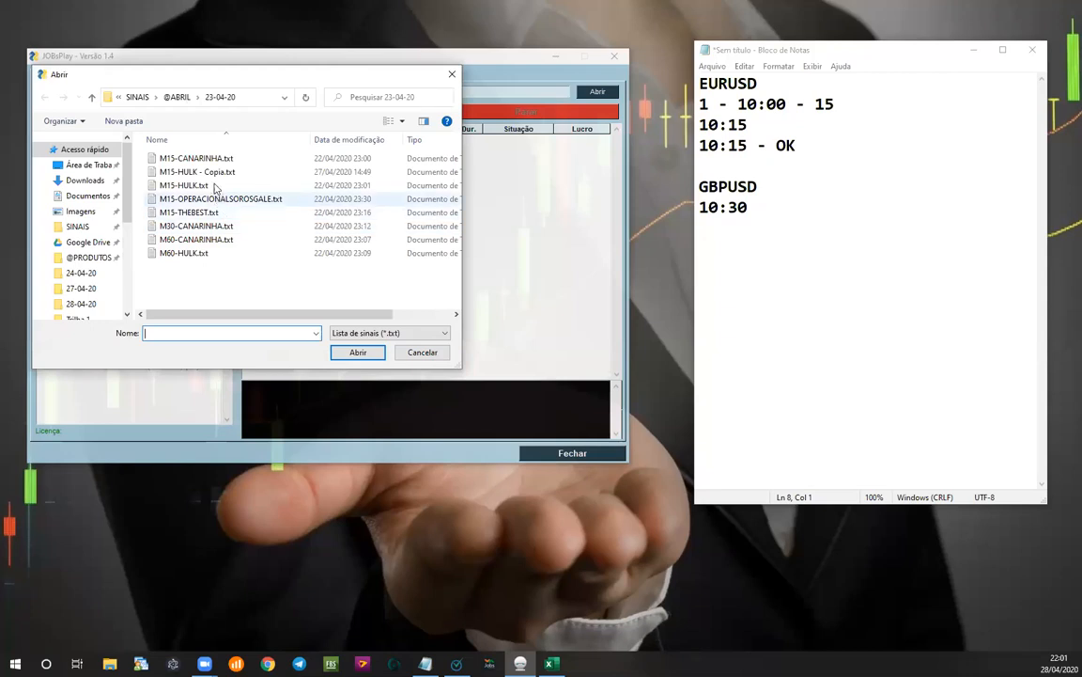
pyautogui.click(215, 186)
pyautogui.click(356, 351)
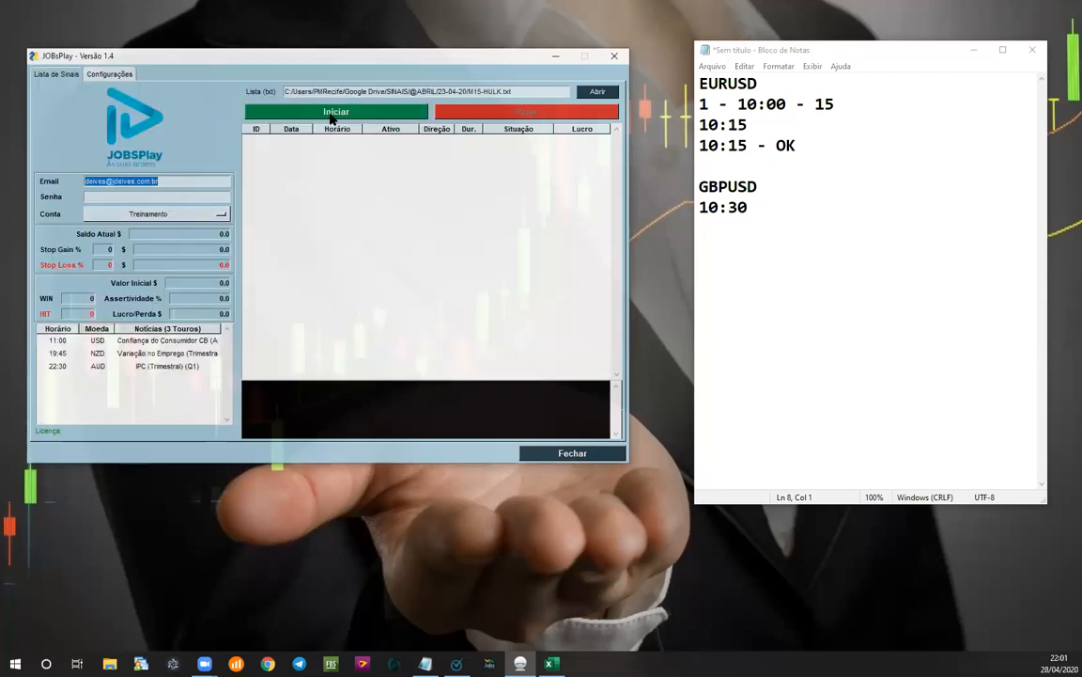
# Step: Enter the account password and start scheduling the loaded signals
pyautogui.click(192, 195)
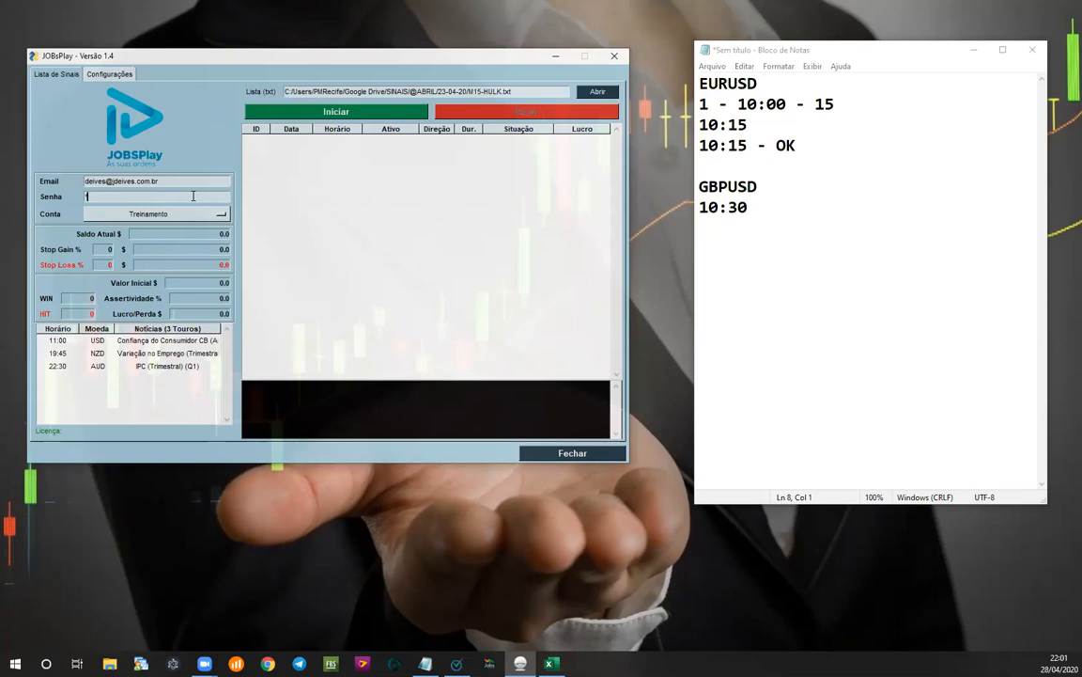
pyautogui.write('*********')
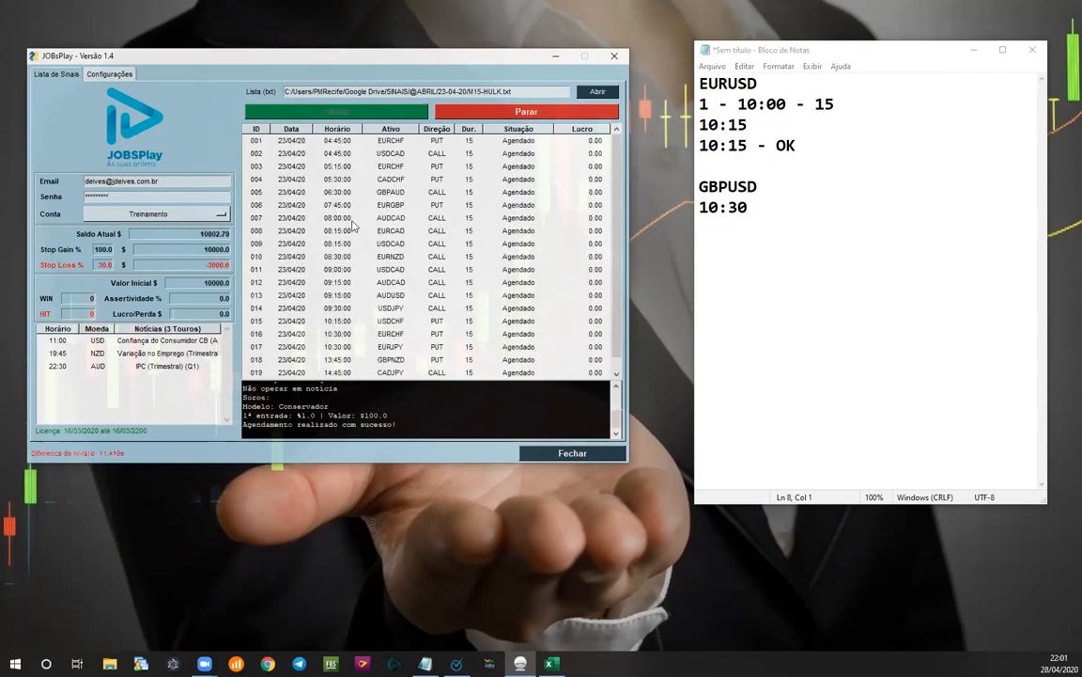
# Step: Stop and restart the signal scheduling three times, and highlight the 08:15 USDCAD signal in the list
pyautogui.click(453, 115)
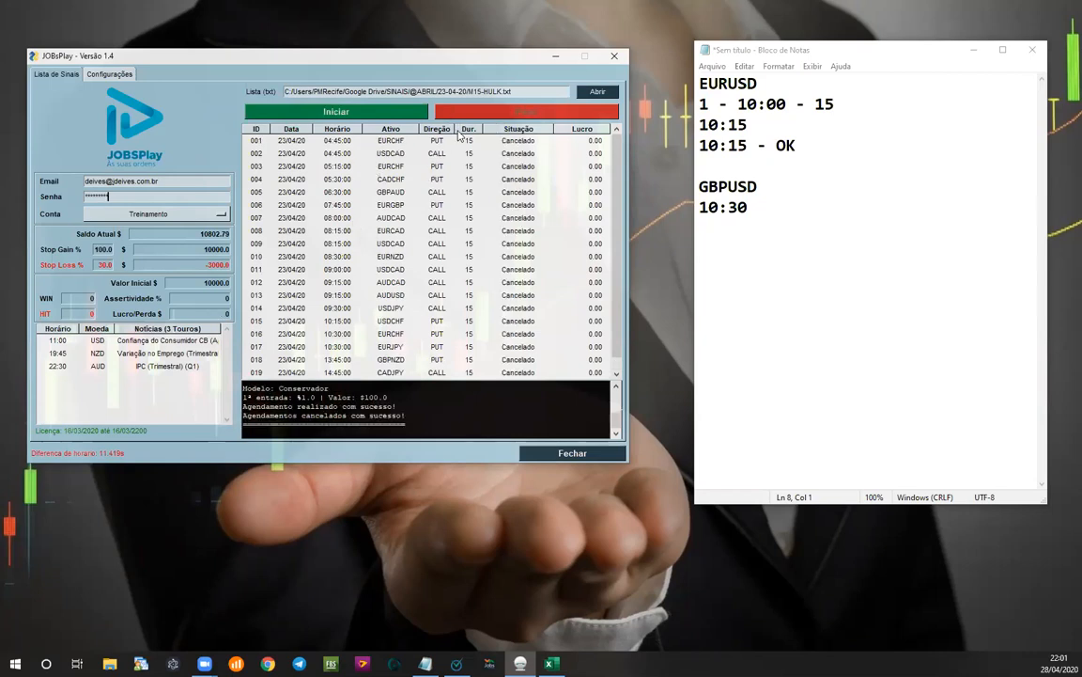
pyautogui.click(365, 115)
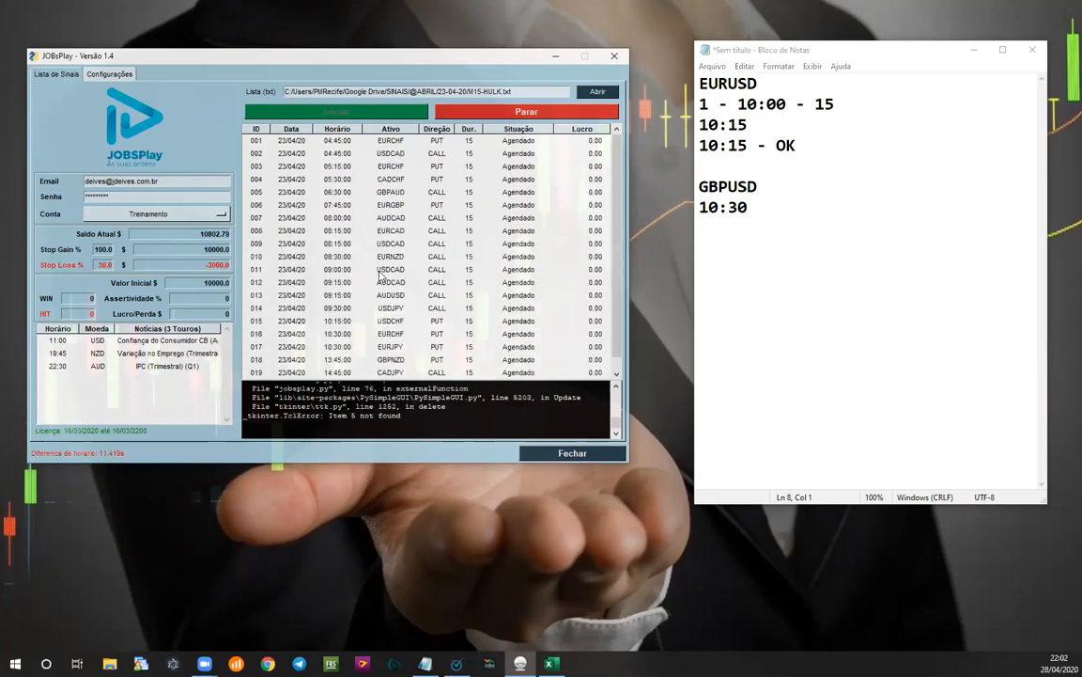
pyautogui.scroll(-1, 451, 218)
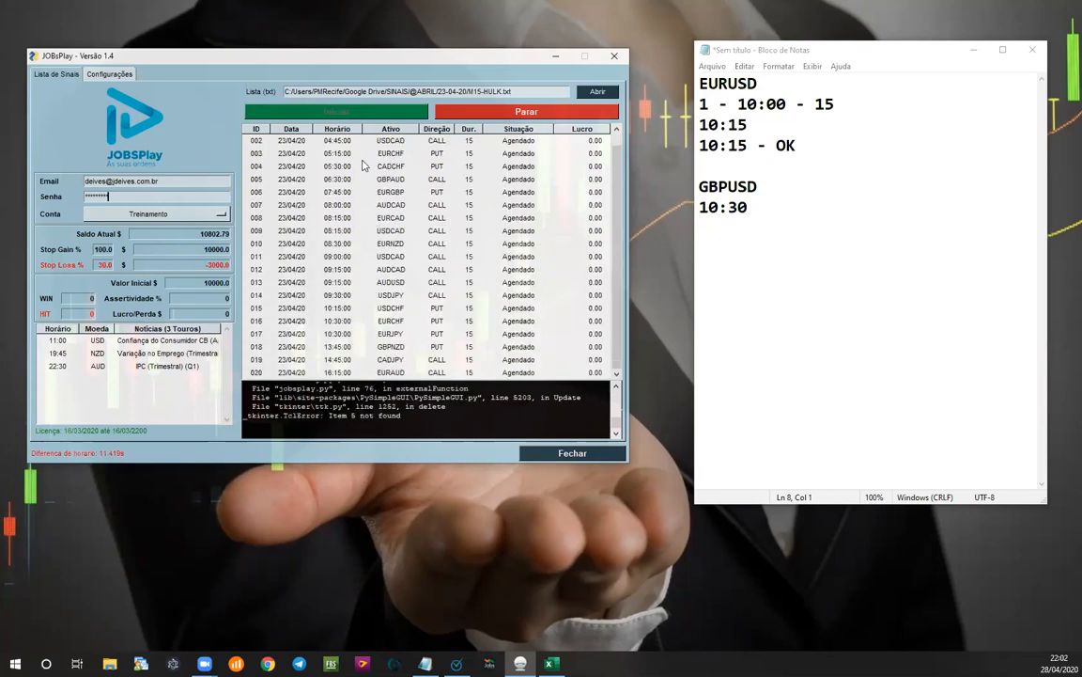
pyautogui.click(474, 113)
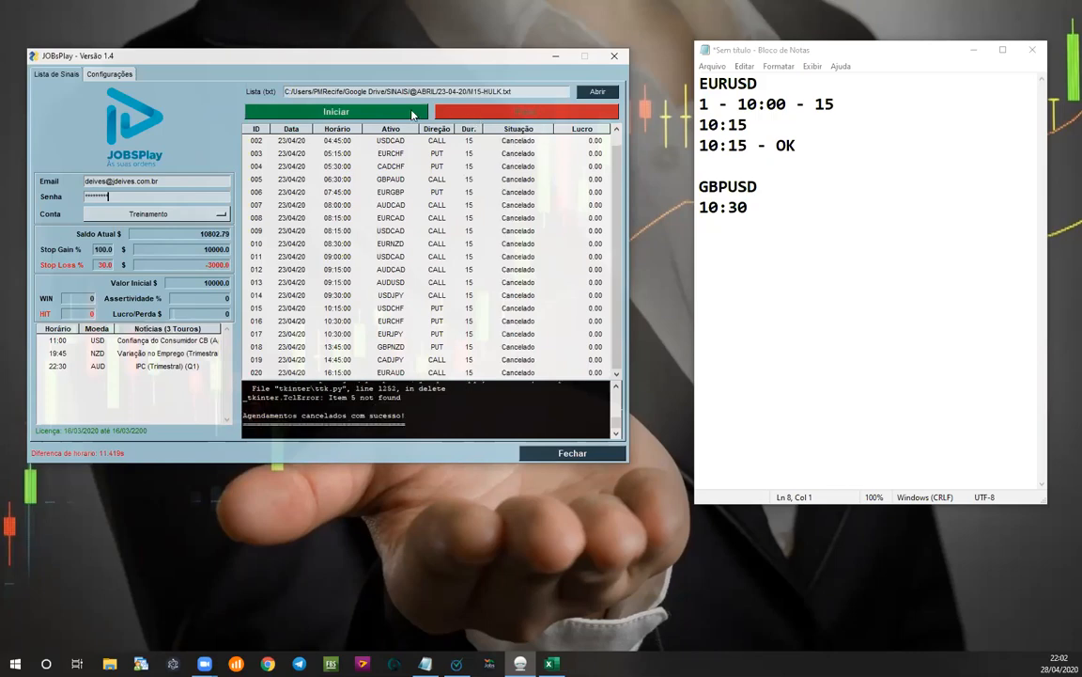
pyautogui.click(393, 112)
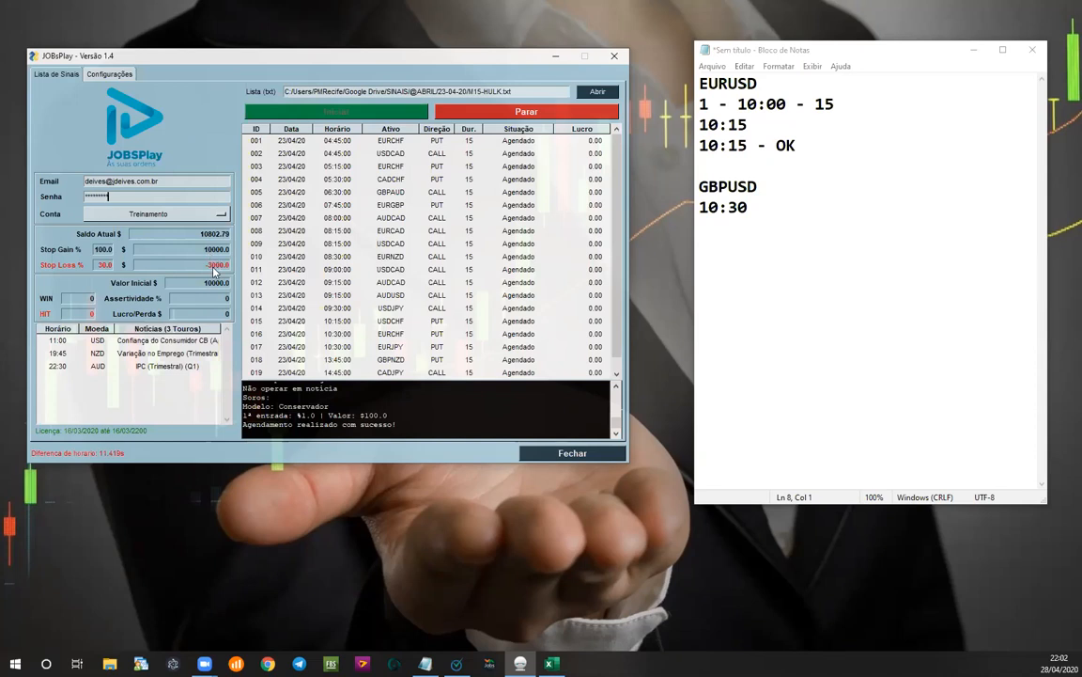
pyautogui.click(441, 111)
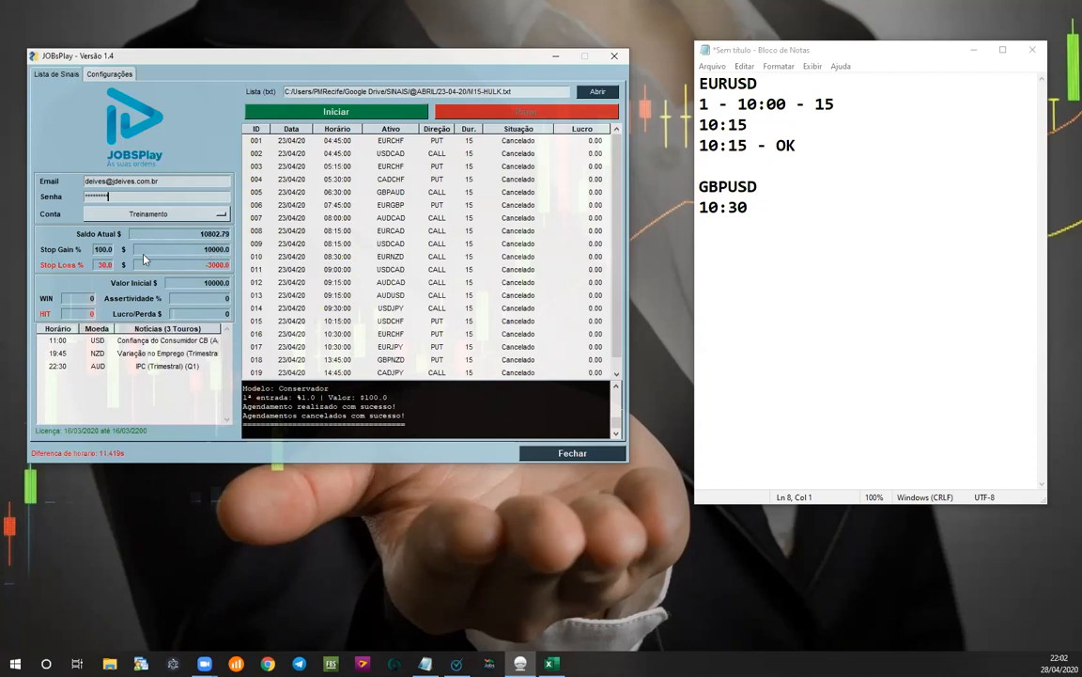
pyautogui.click(305, 113)
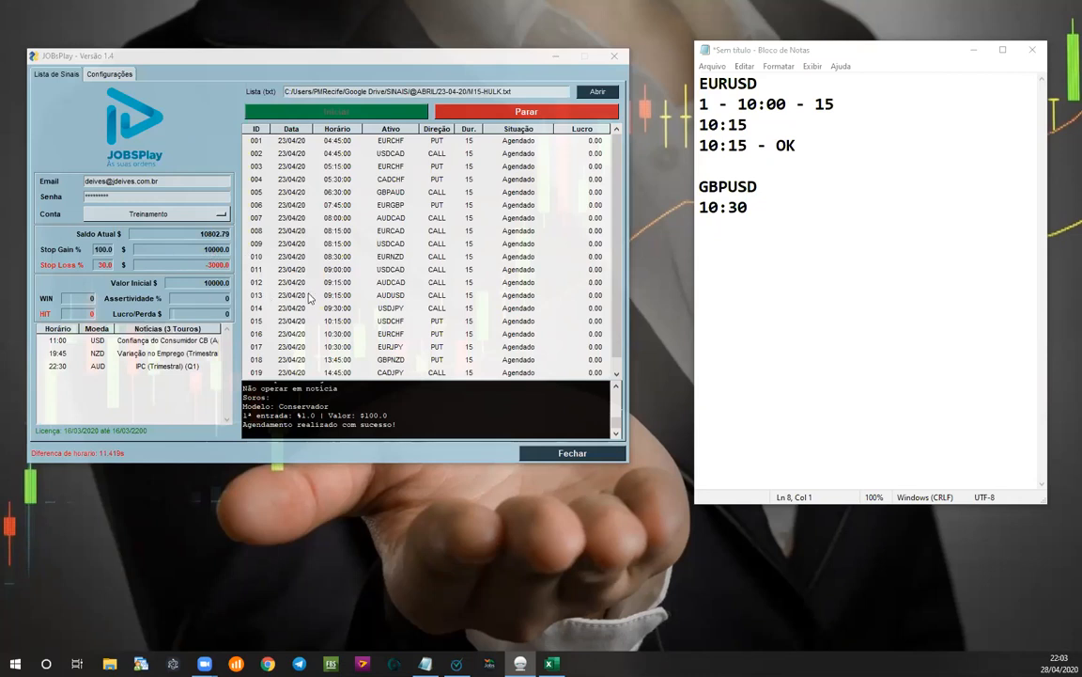
pyautogui.click(388, 246)
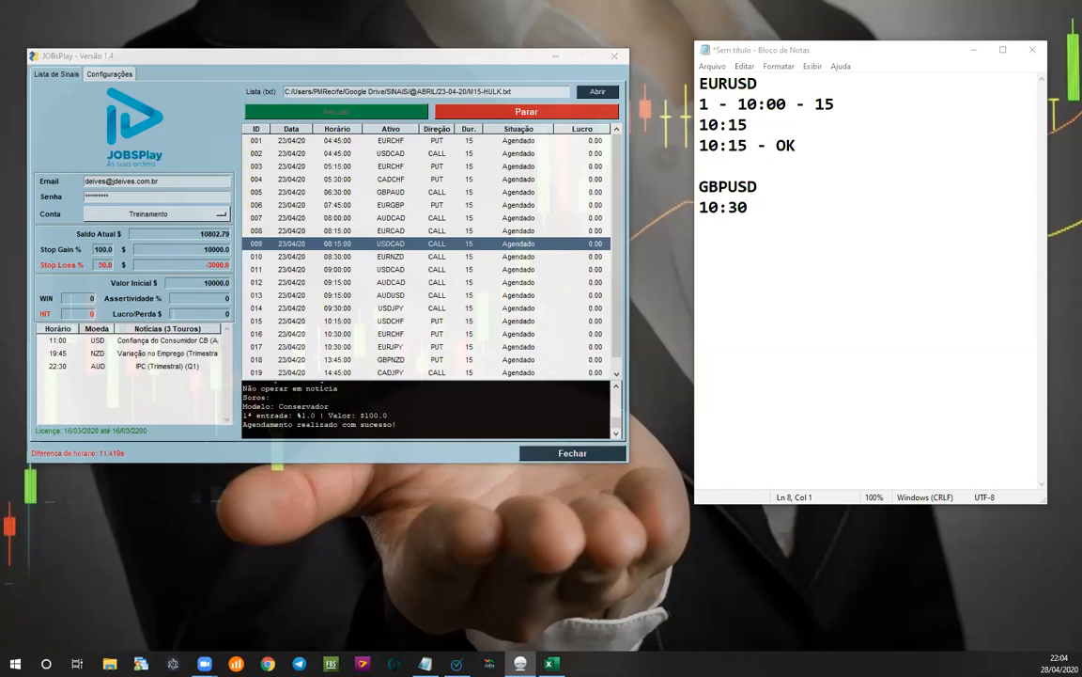
# Step: Open the temp\logs folder inside the JOBsPlay program folder in File Explorer and look through its daily log files
pyautogui.press('super+e')
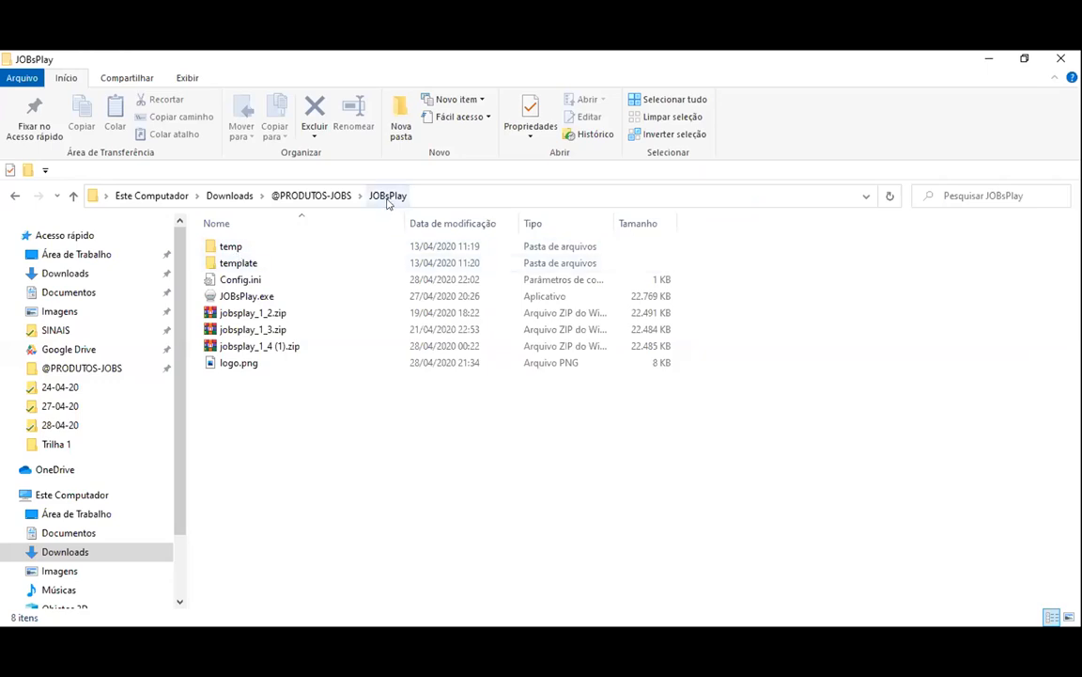
pyautogui.doubleClick(256, 248)
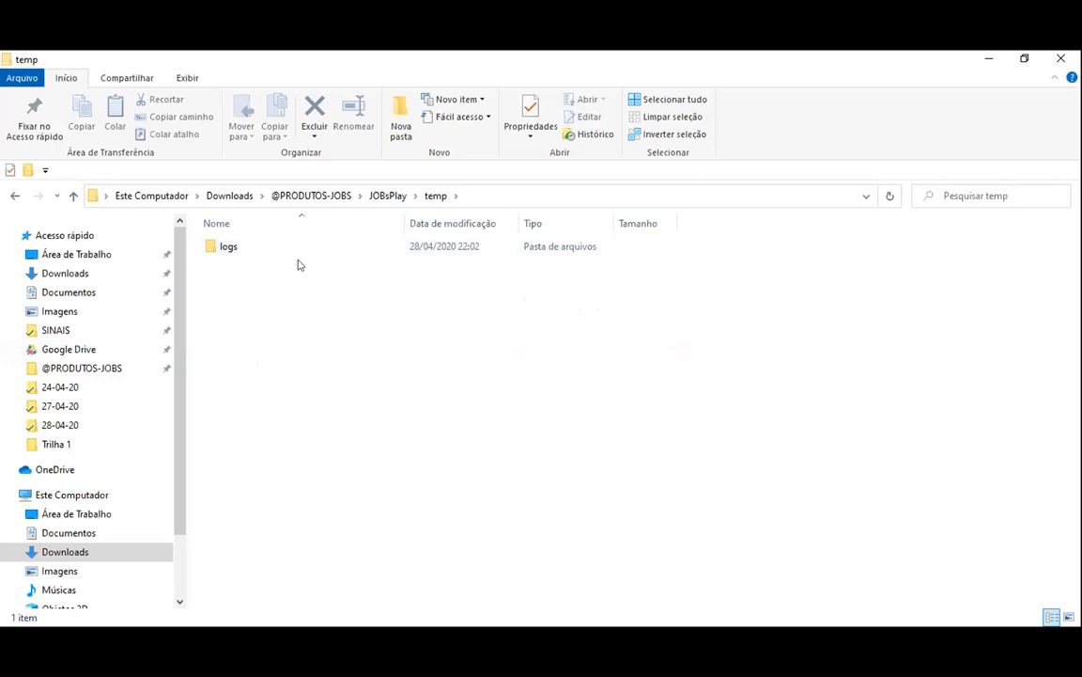
pyautogui.doubleClick(265, 249)
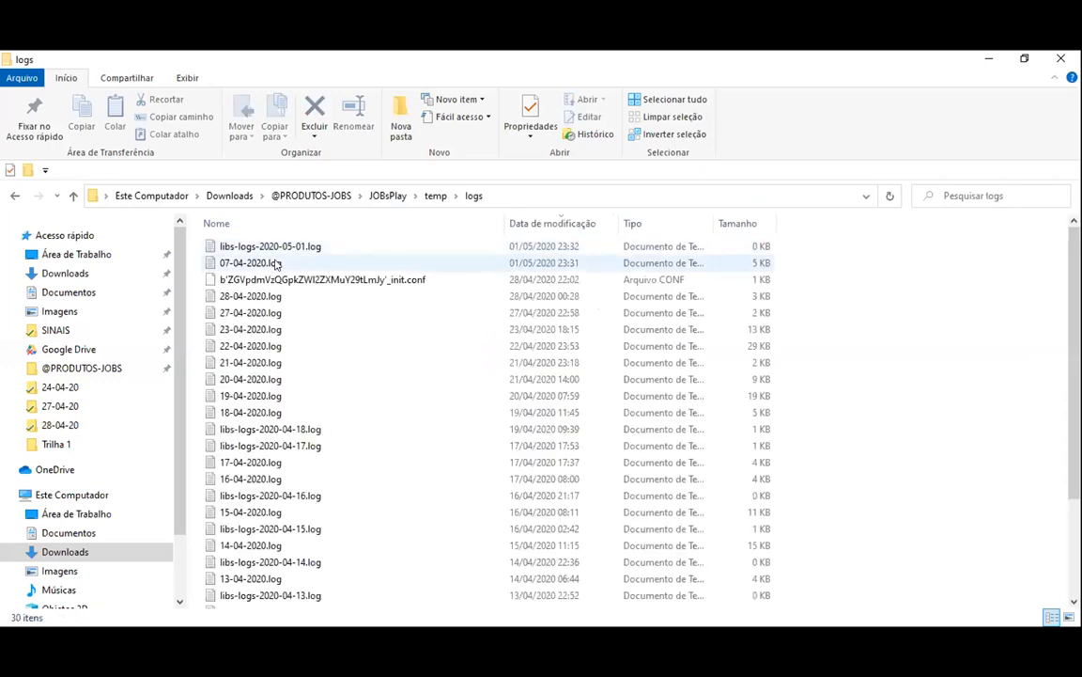
pyautogui.scroll(-1, 276, 265)
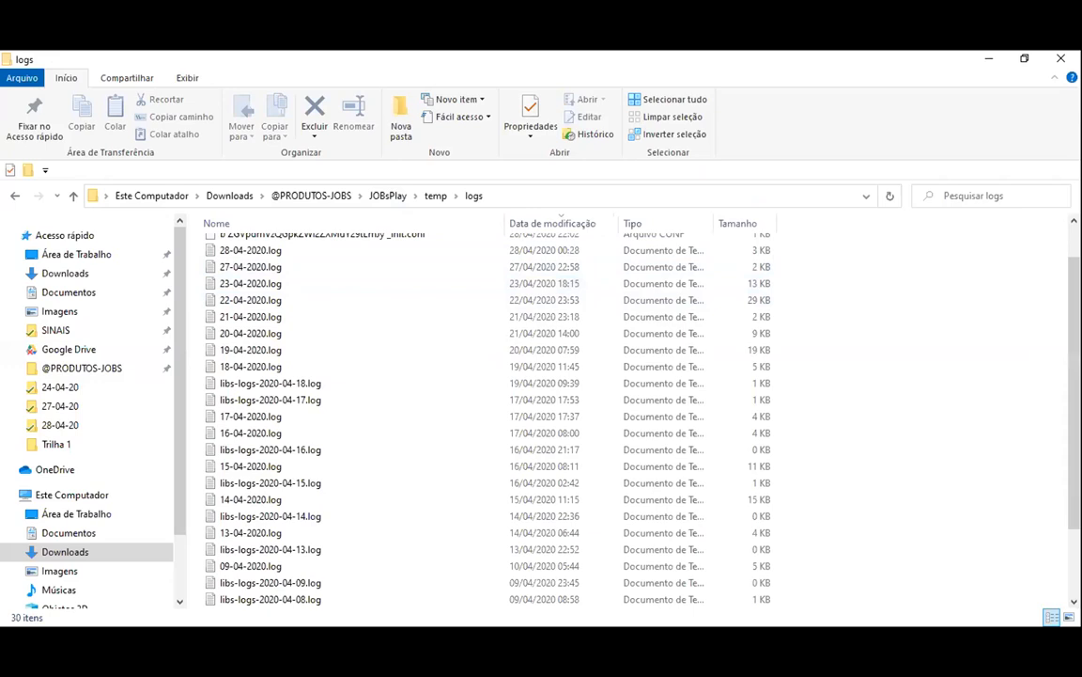
pyautogui.scroll(1, 956, 249)
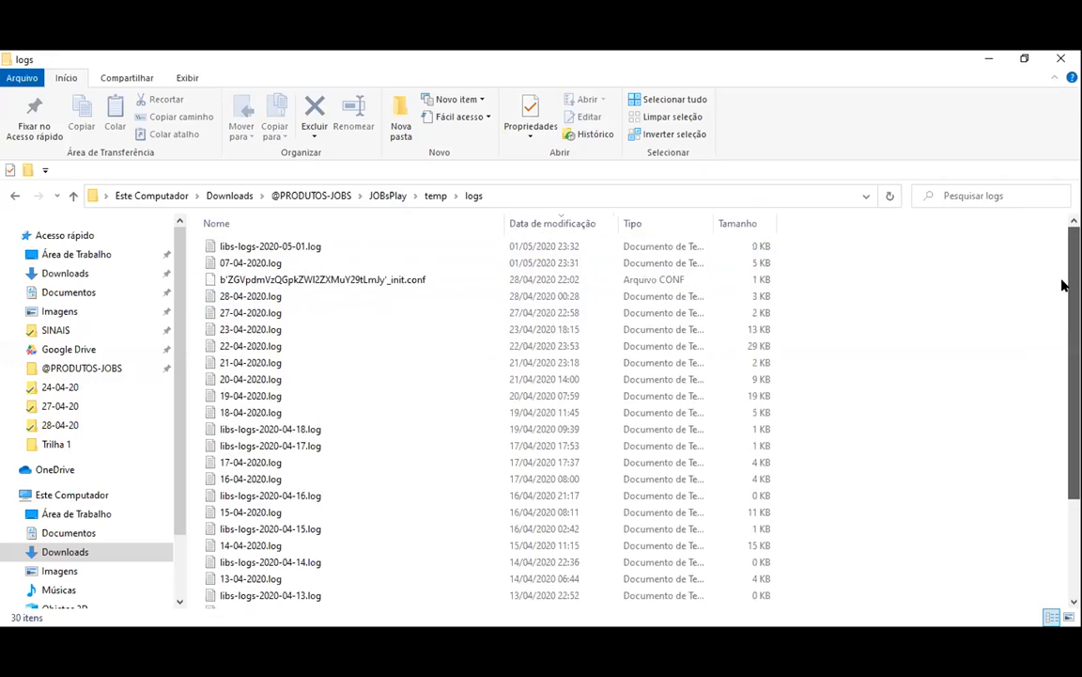
pyautogui.scroll(-3, 957, 249)
pyautogui.scroll(3, 1058, 314)
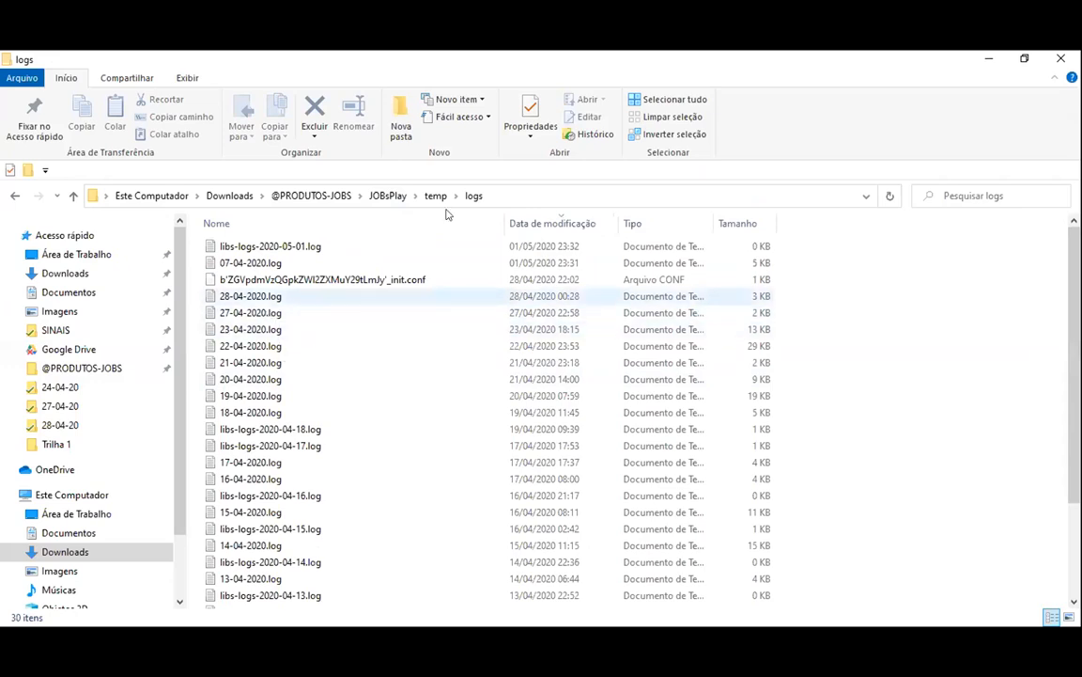
# Step: Review the JOBsPlay settings again and view the 28-04-2020.log file in a maximized window
pyautogui.hotkey('alt', 'Tab')
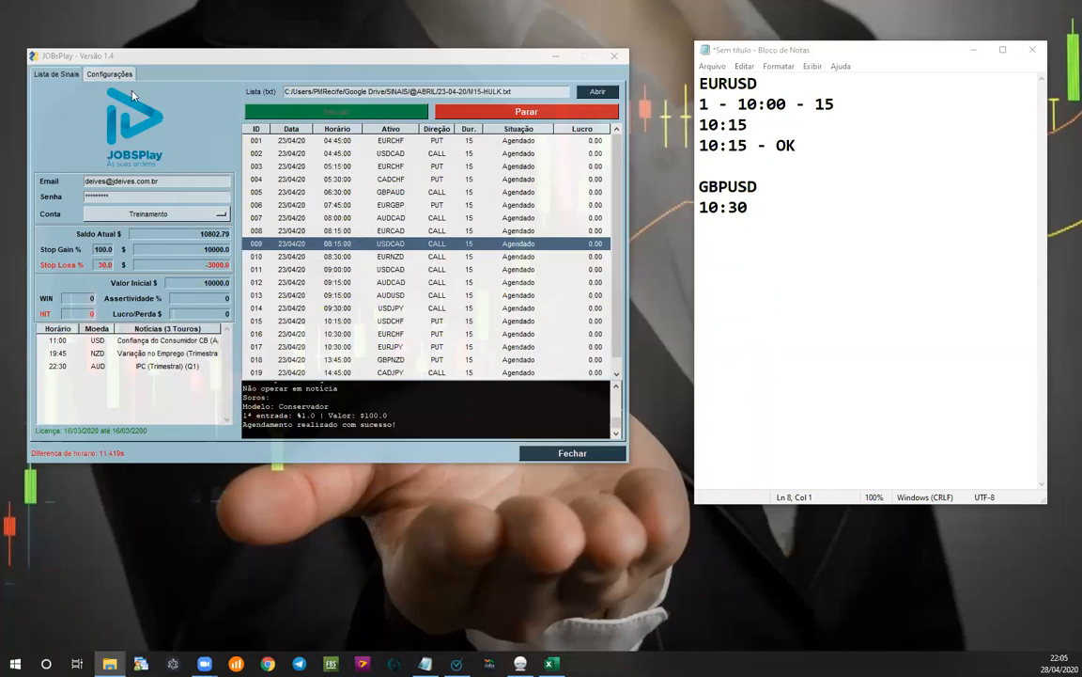
pyautogui.click(110, 73)
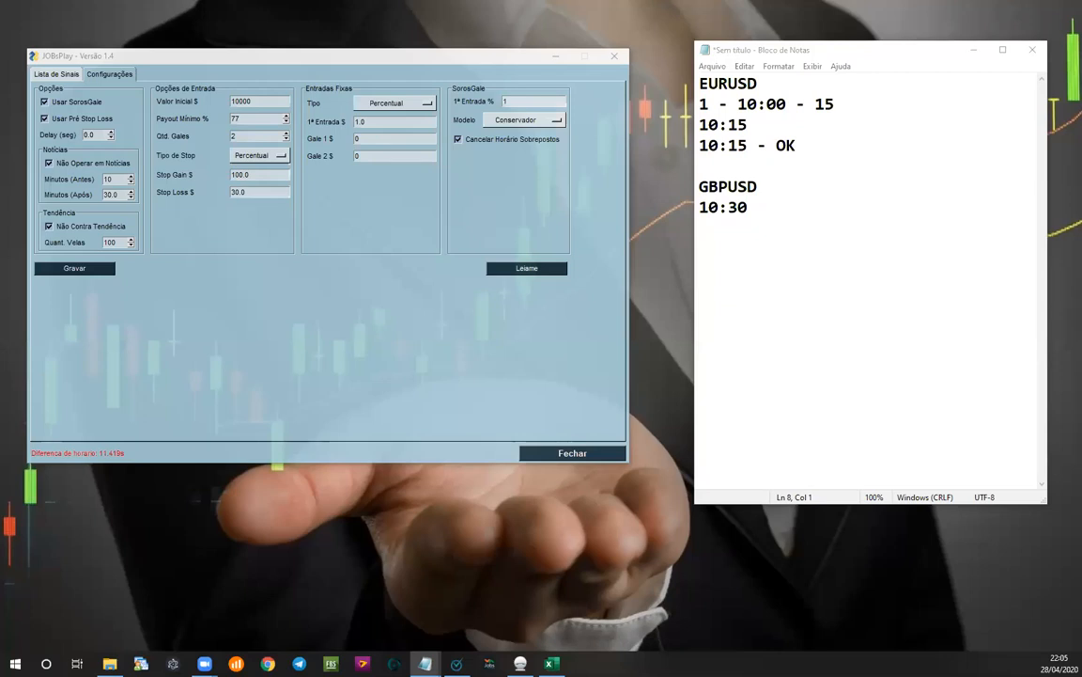
pyautogui.moveTo(383, 83); pyautogui.dragTo(432, 89)
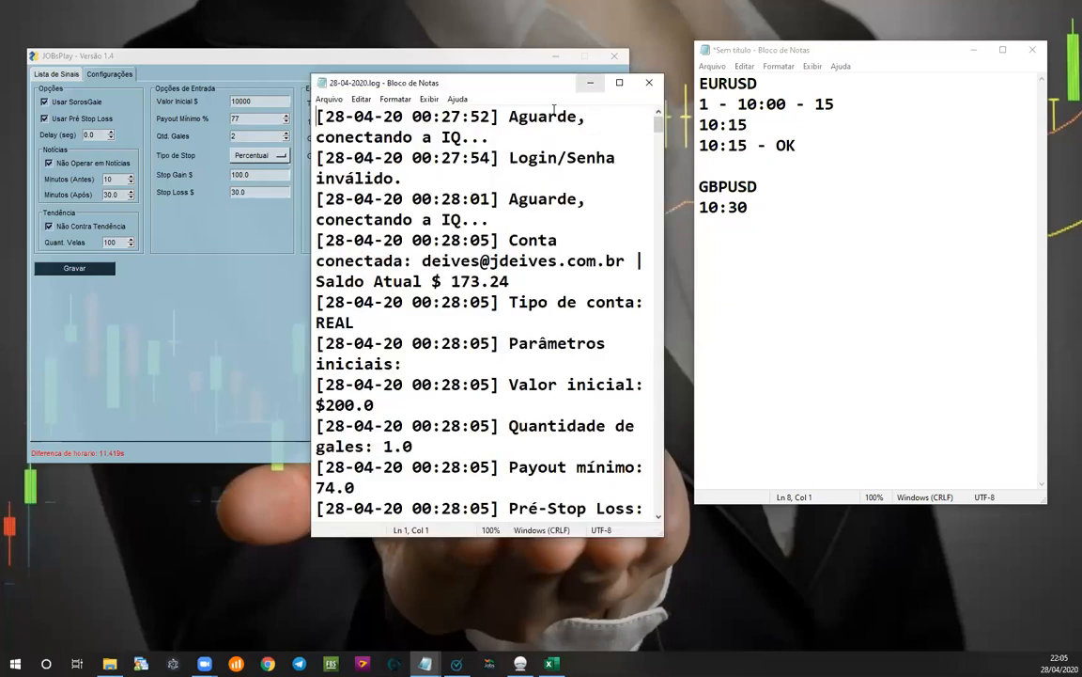
pyautogui.click(619, 83)
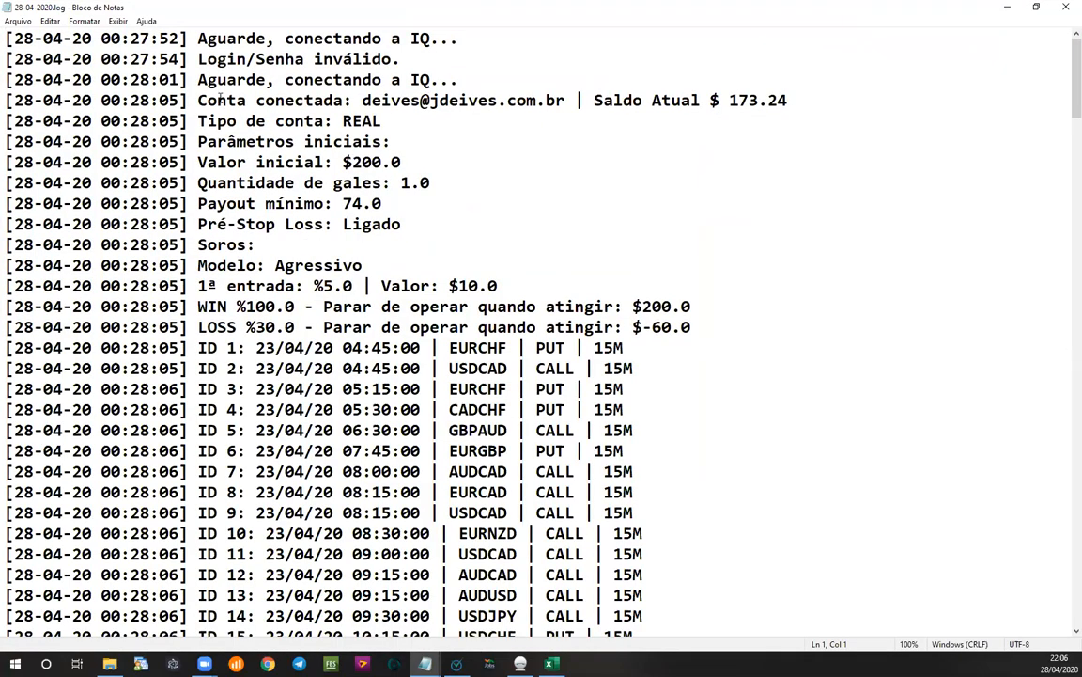
# Step: Examine the invalid-login line, initial parameters and scheduled signals of the first sessions in 28-04-2020.log
pyautogui.moveTo(277, 59)
pyautogui.mouseDown()
pyautogui.moveTo(349, 62)
pyautogui.moveTo(290, 69)
pyautogui.mouseUp()
pyautogui.click(329, 54)
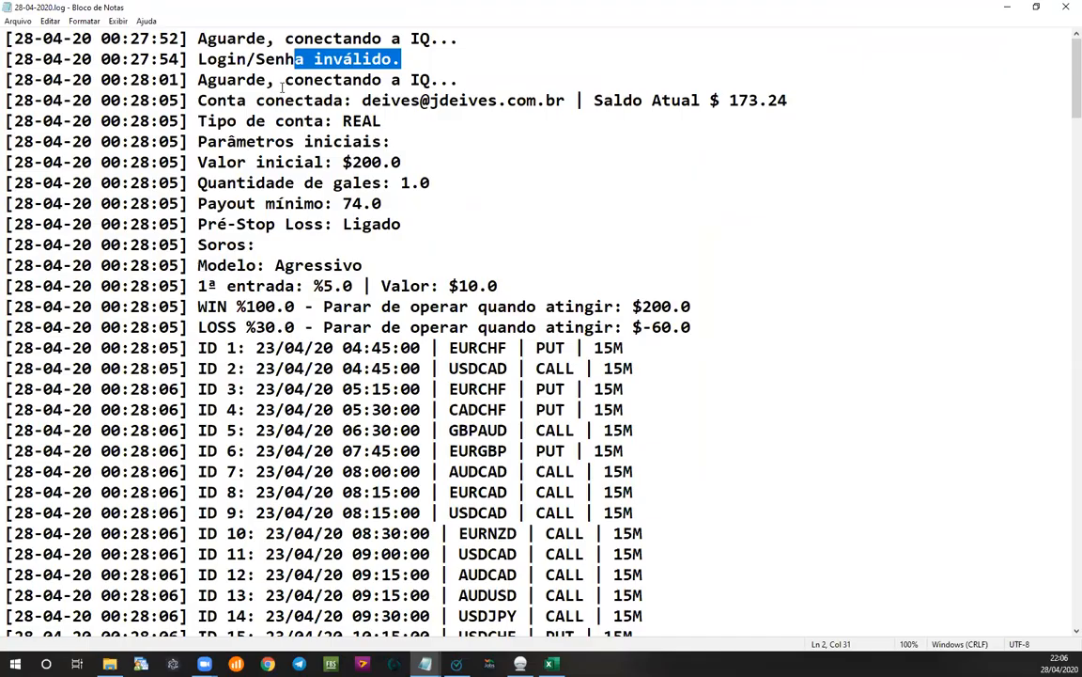
pyautogui.scroll(-3, 282, 85)
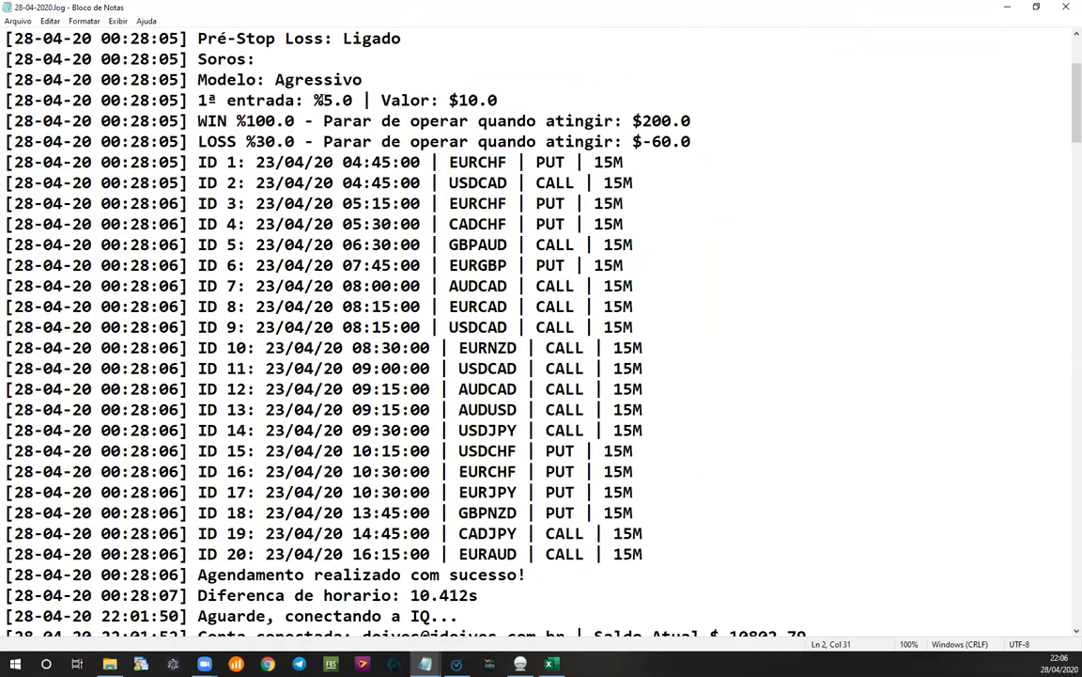
pyautogui.scroll(-4, 292, 89)
pyautogui.scroll(1, 472, 132)
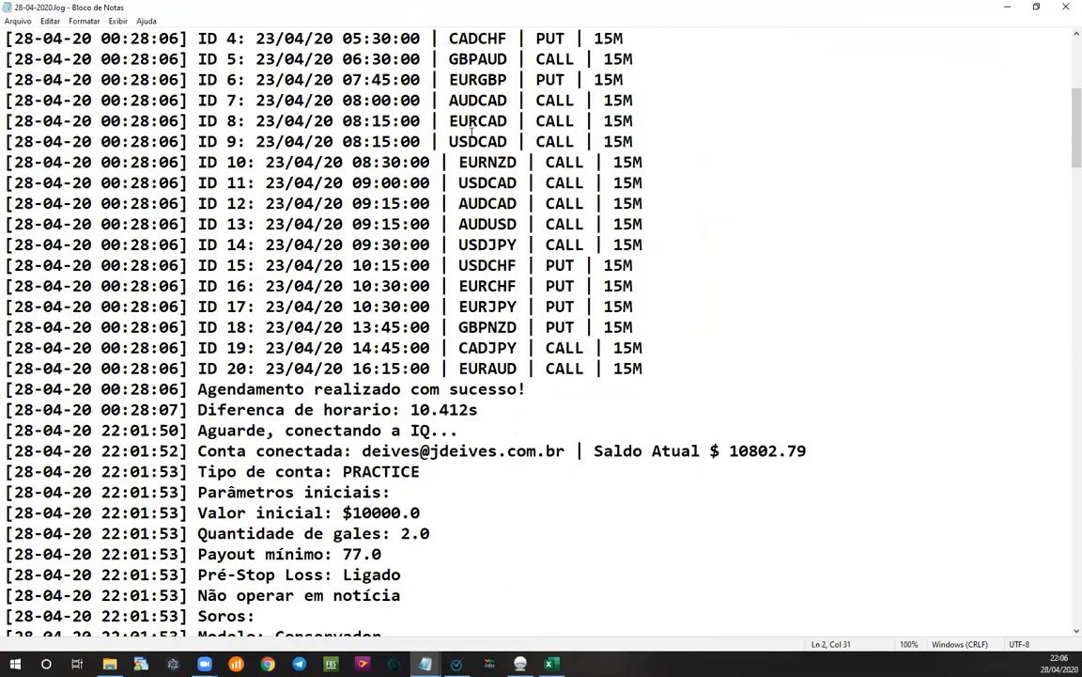
pyautogui.scroll(3, 473, 131)
pyautogui.scroll(3, 431, 150)
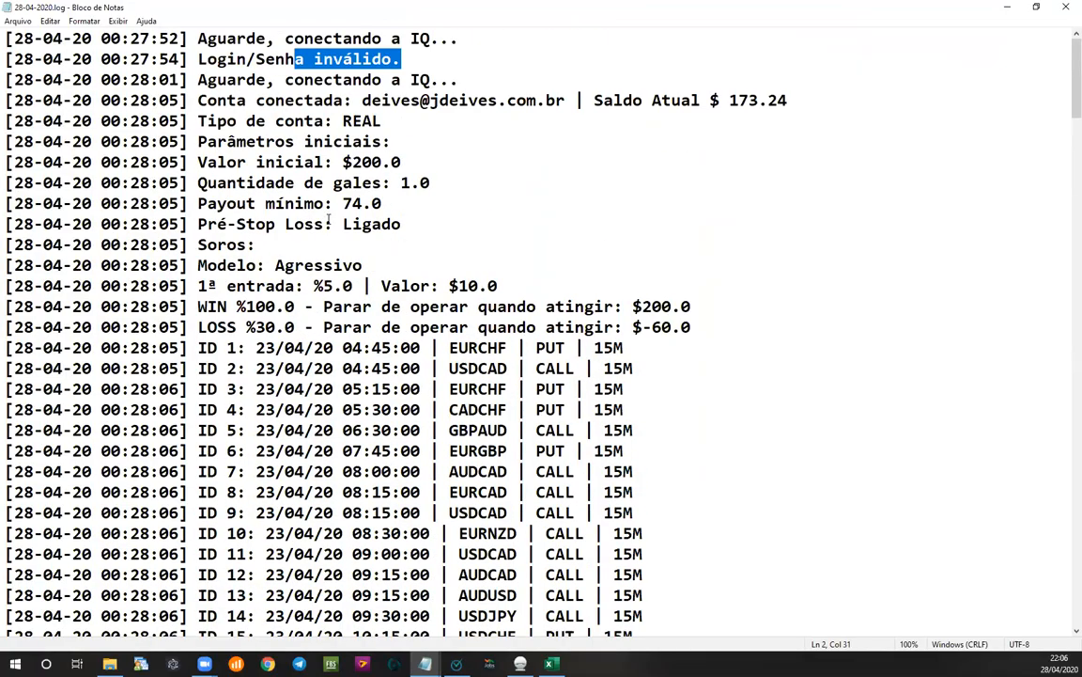
pyautogui.scroll(-1, 429, 153)
pyautogui.scroll(-2, 429, 153)
pyautogui.scroll(-11, 301, 184)
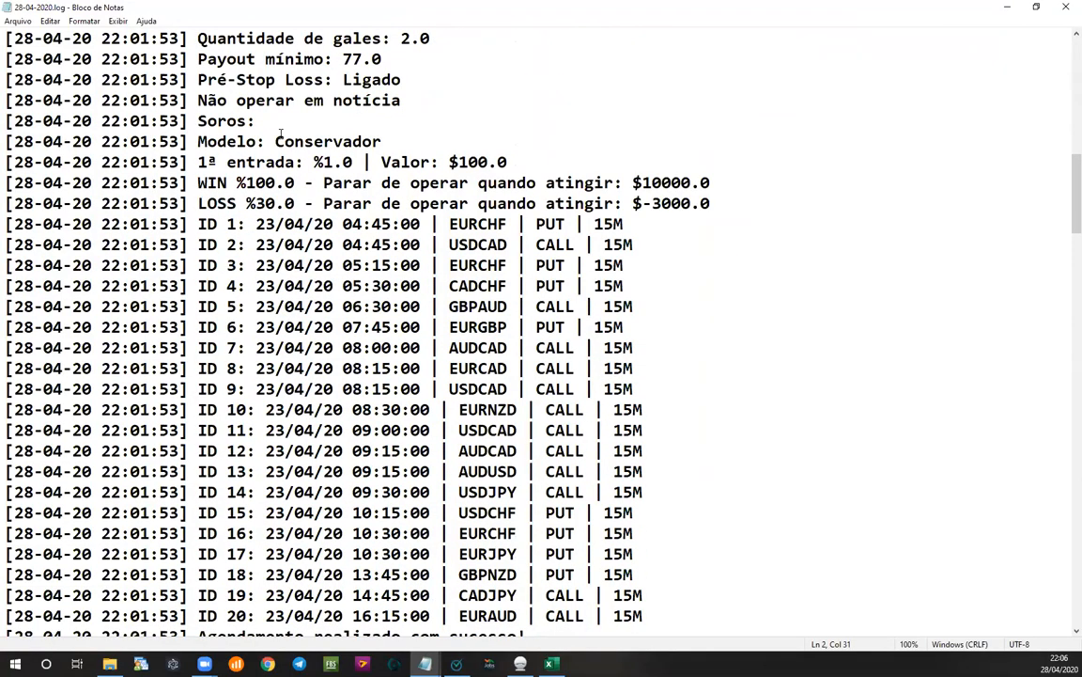
pyautogui.scroll(2, 288, 115)
pyautogui.scroll(1, 305, 221)
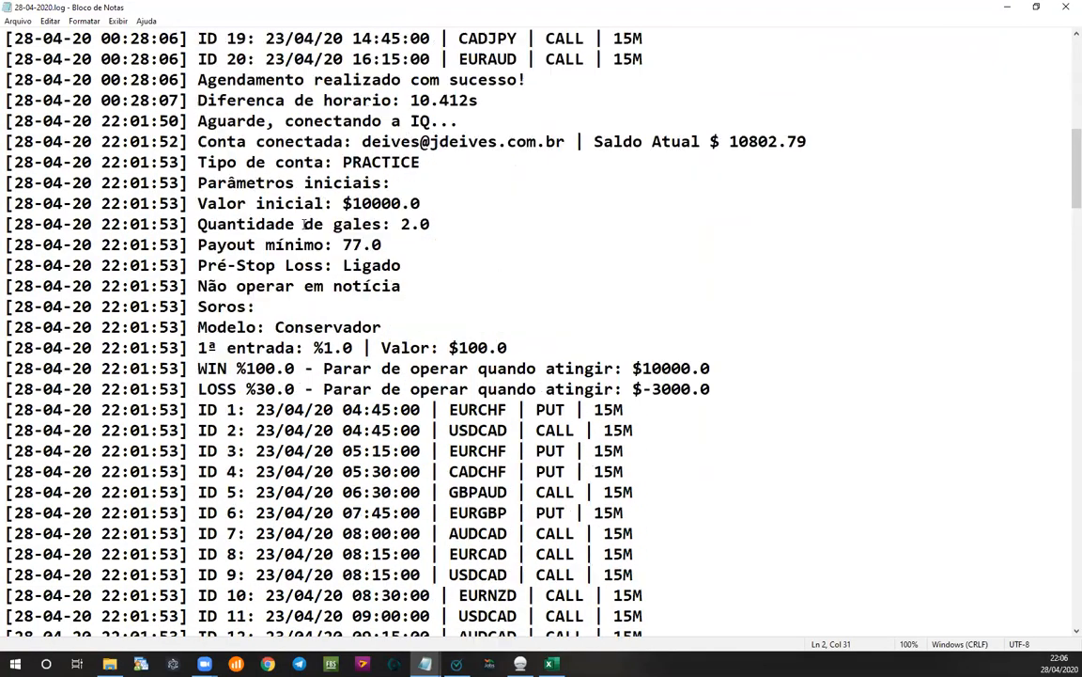
# Step: Highlight the gale quantity, Pré-Stop Loss and Não operar em notícia lines in the 22:01:53 session of the log
pyautogui.moveTo(315, 245); pyautogui.dragTo(435, 217)
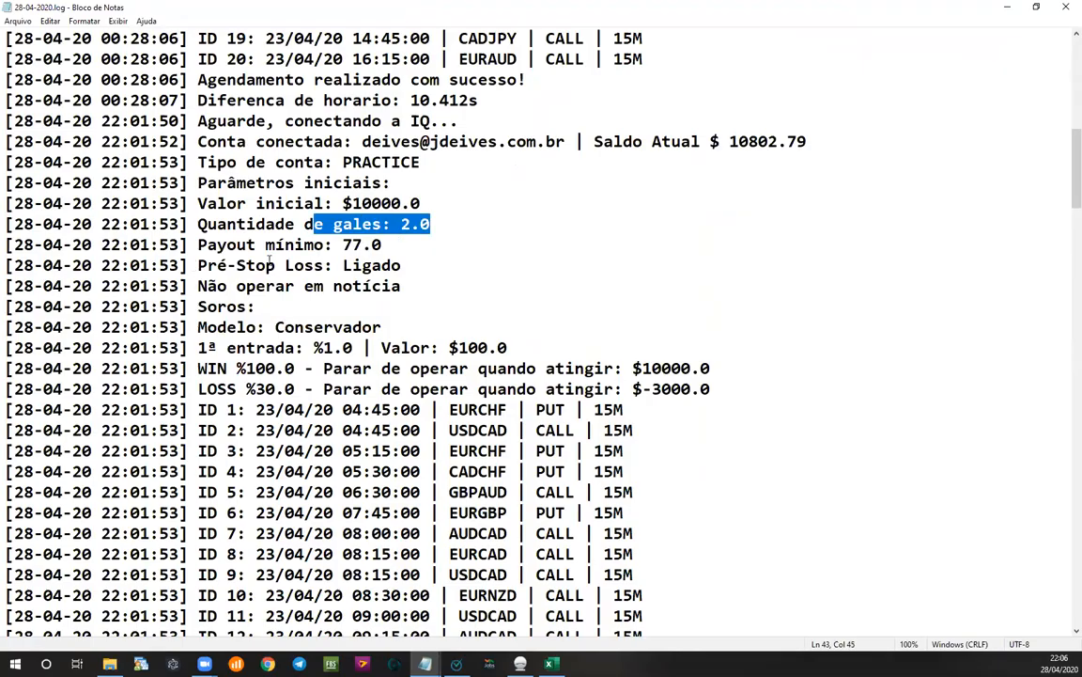
pyautogui.moveTo(276, 264); pyautogui.dragTo(406, 241)
pyautogui.moveTo(305, 289); pyautogui.dragTo(373, 289)
pyautogui.scroll(-4, 379, 282)
pyautogui.scroll(-1, 378, 282)
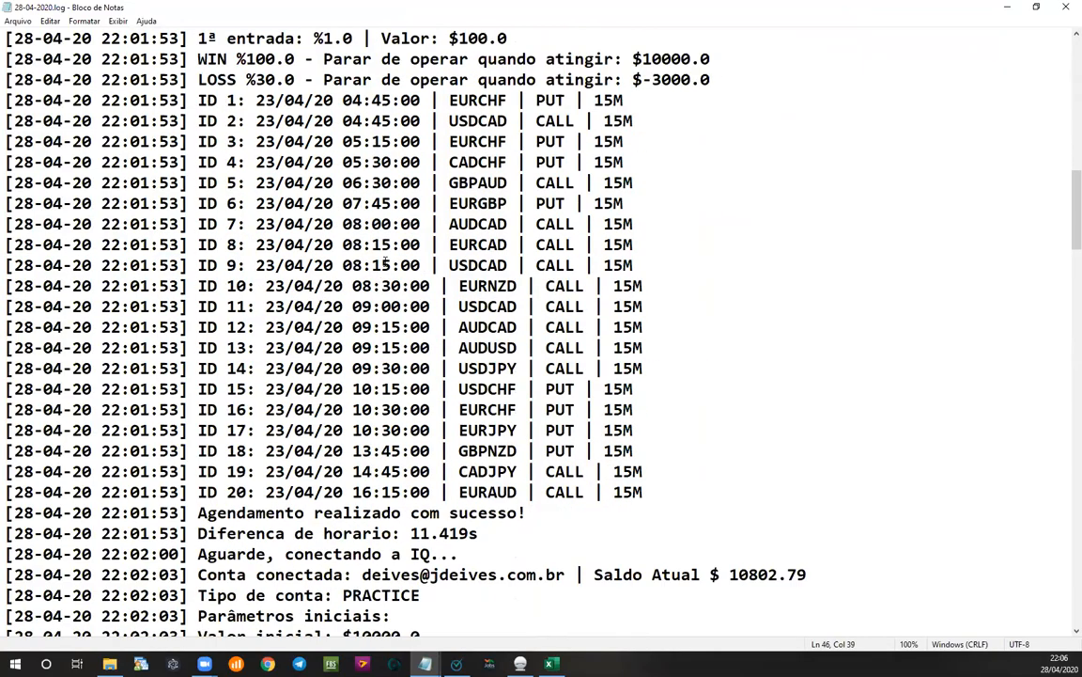
pyautogui.scroll(4, 364, 142)
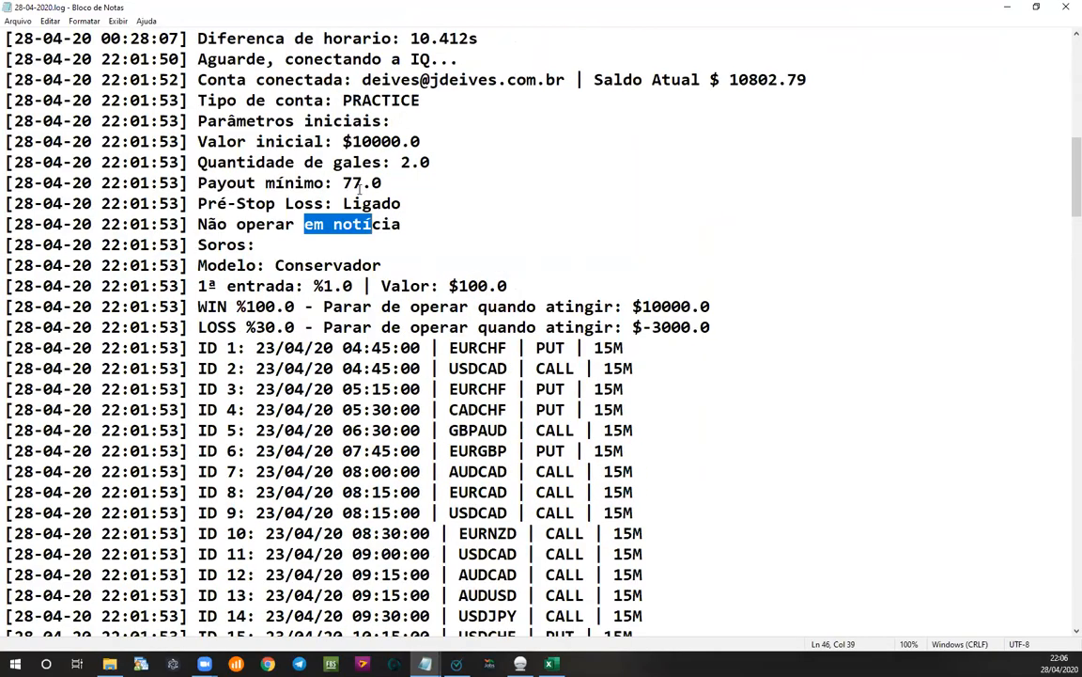
pyautogui.moveTo(390, 163); pyautogui.dragTo(415, 165)
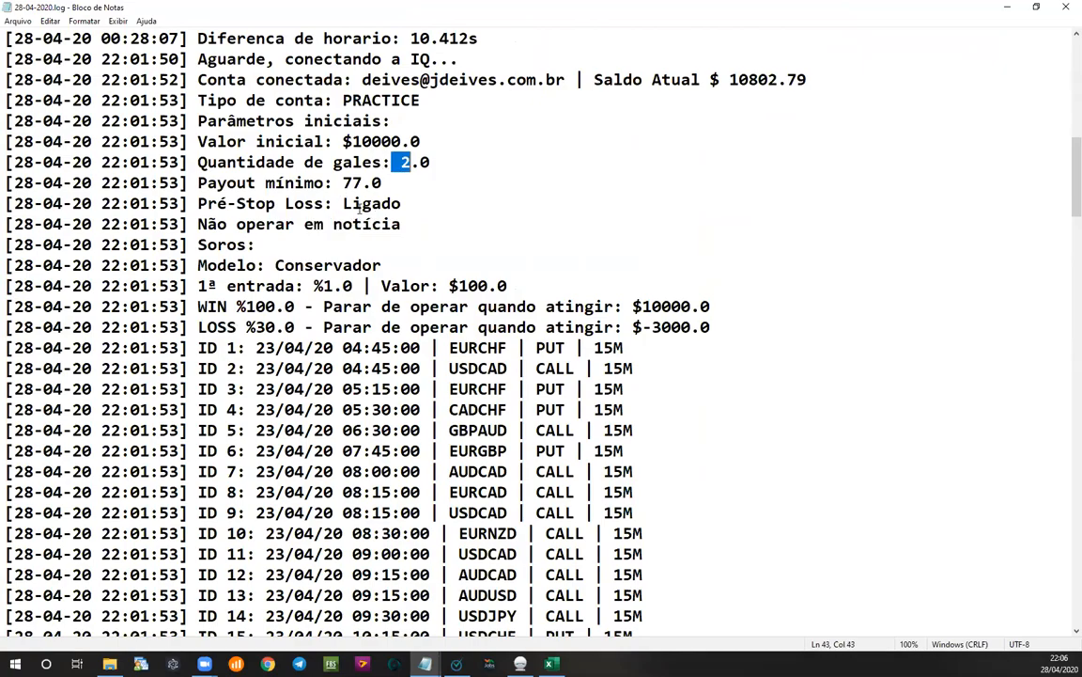
# Step: Look through the remaining sessions to the end of 28-04-2020.log and close the file
pyautogui.scroll(-15, 425, 295)
pyautogui.scroll(-9, 384, 265)
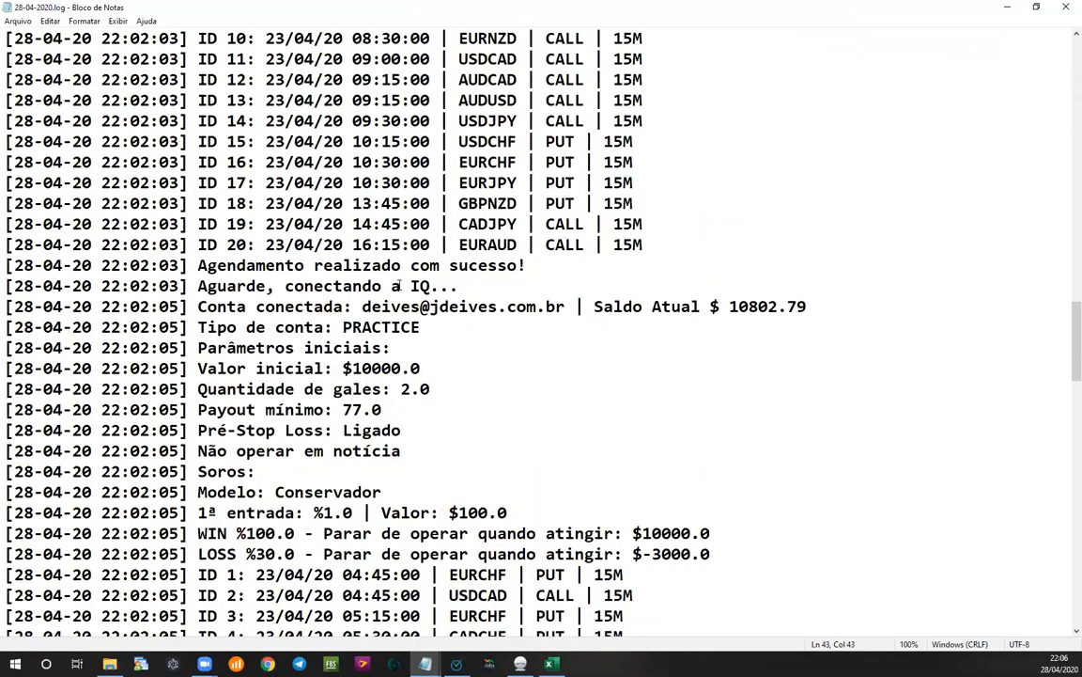
pyautogui.scroll(-8, 390, 224)
pyautogui.scroll(-18, 390, 224)
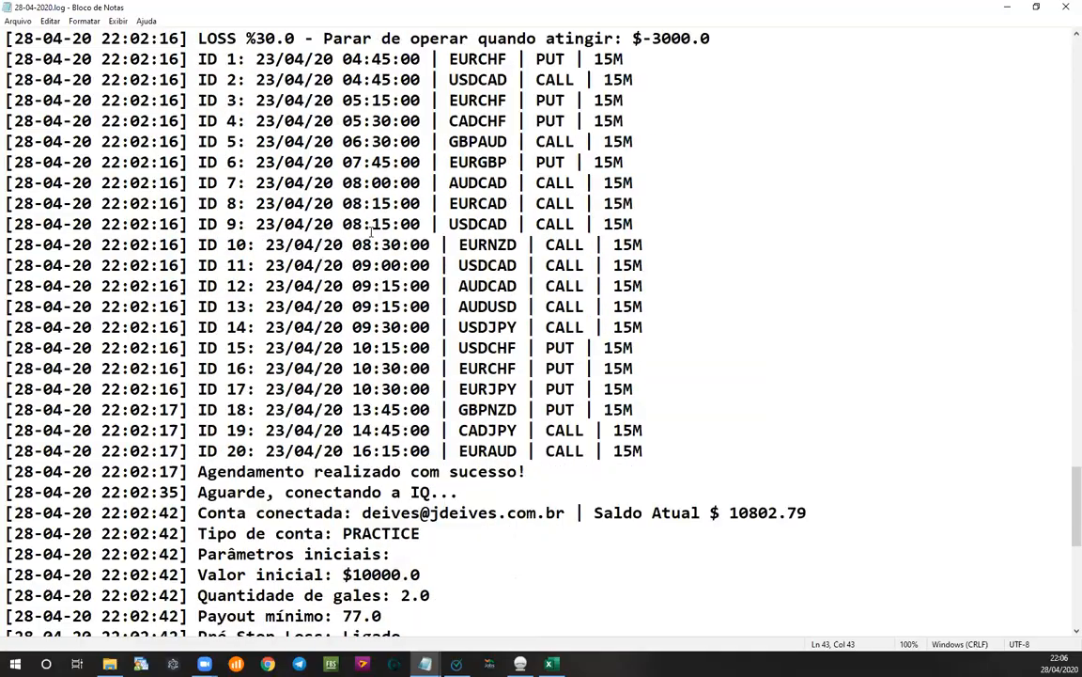
pyautogui.scroll(7, 378, 246)
pyautogui.scroll(-7, 377, 245)
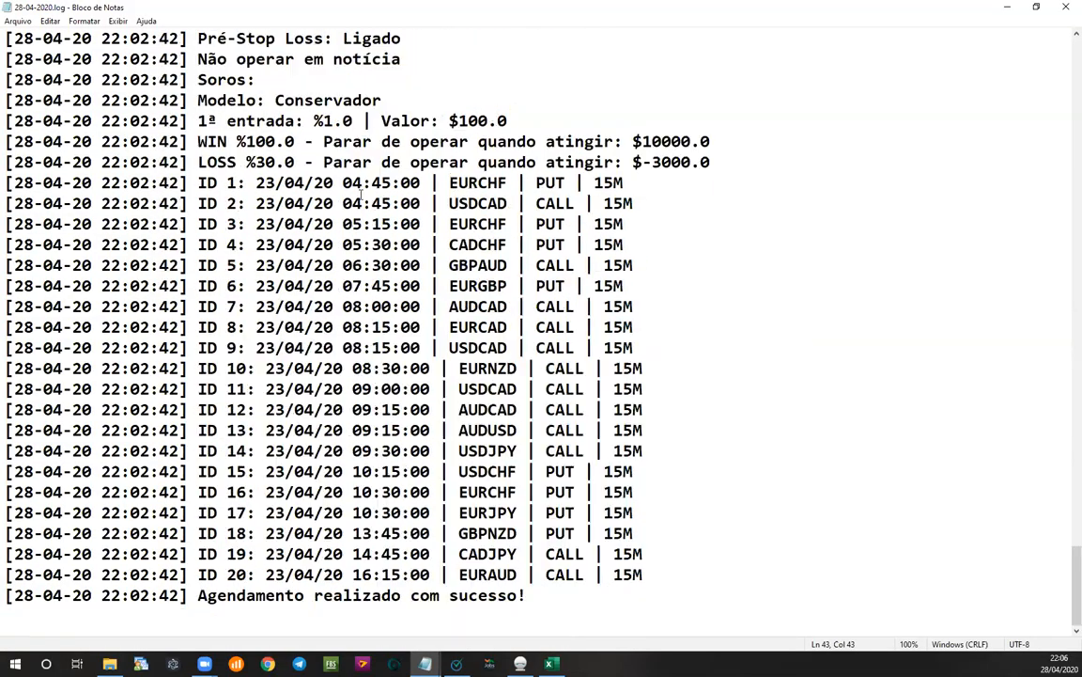
pyautogui.click(1065, 11)
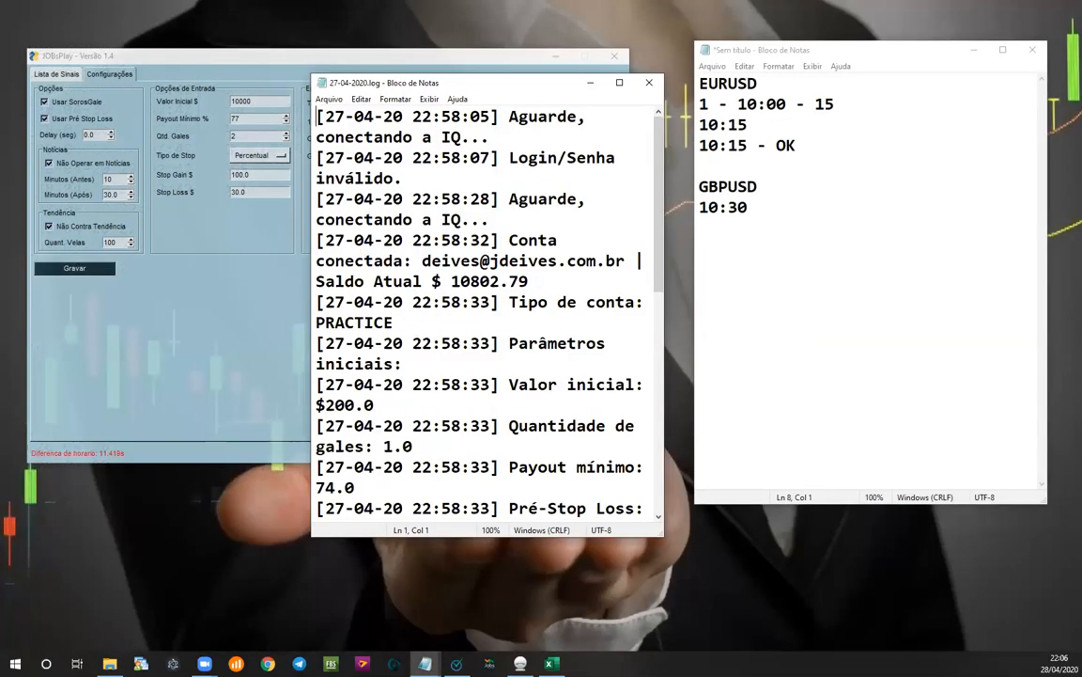
# Step: View 27-04-2020.log in a maximized window and close it
pyautogui.click(622, 84)
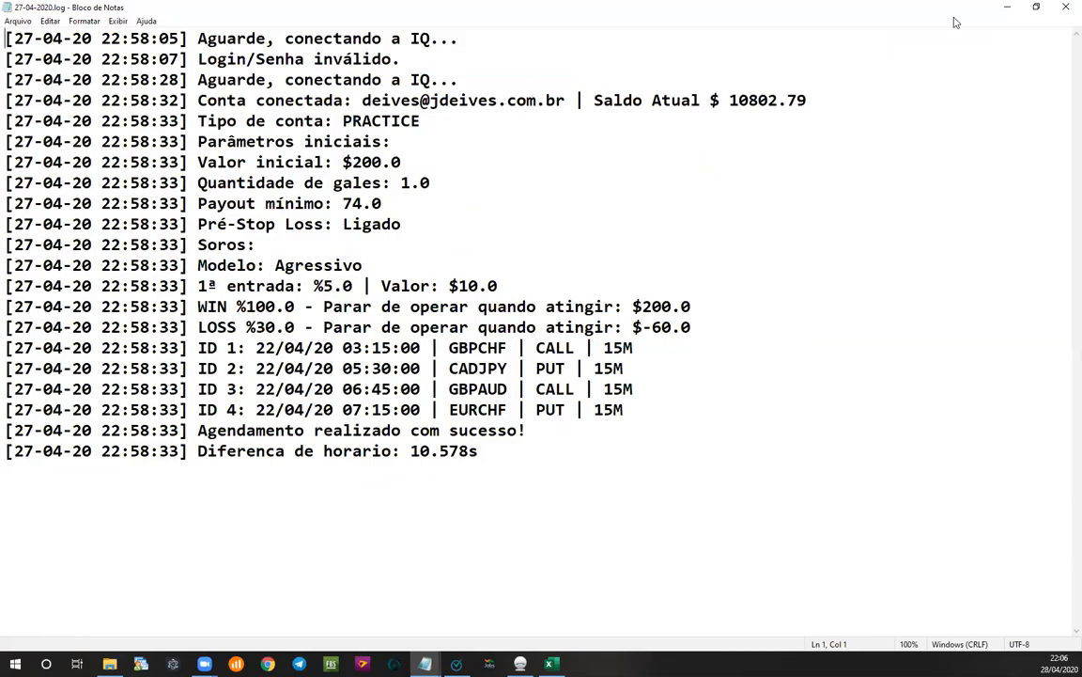
pyautogui.click(1065, 7)
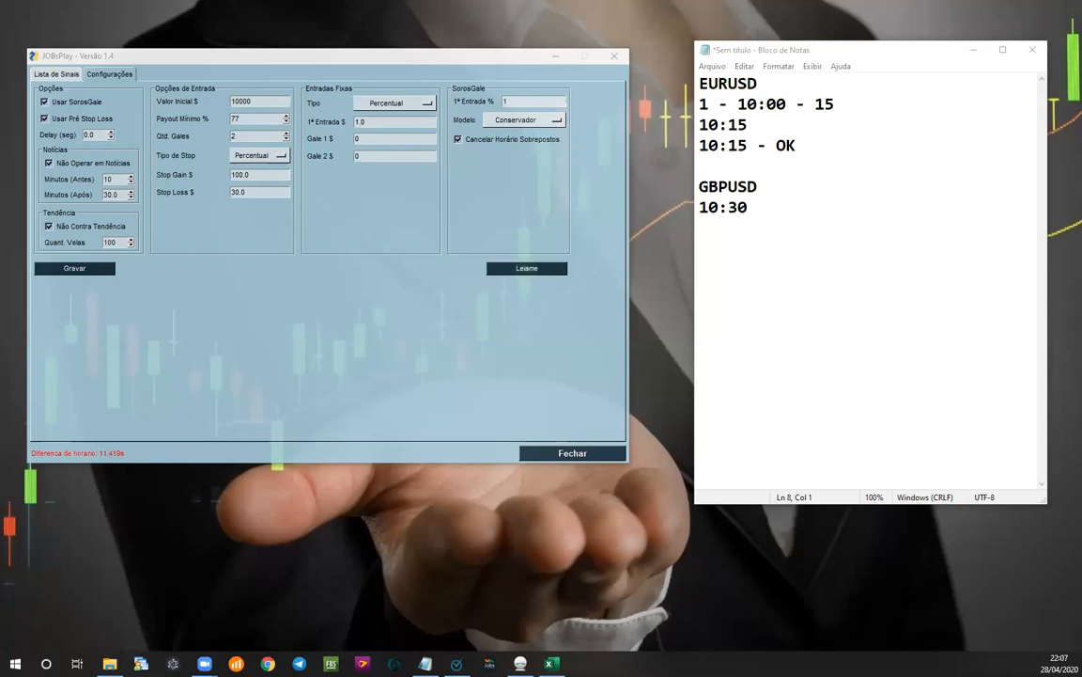
# Step: Cross out the Entradas Fixas group, draw an arrow from Opções to SorosGale, circle its 1ª Entrada value and clear the drawings
pyautogui.moveTo(322, 87); pyautogui.dragTo(414, 199)
pyautogui.moveTo(338, 197); pyautogui.dragTo(416, 90)
pyautogui.moveTo(323, 68)
pyautogui.mouseDown()
pyautogui.moveTo(310, 141)
pyautogui.moveTo(350, 132)
pyautogui.moveTo(349, 87)
pyautogui.mouseUp()
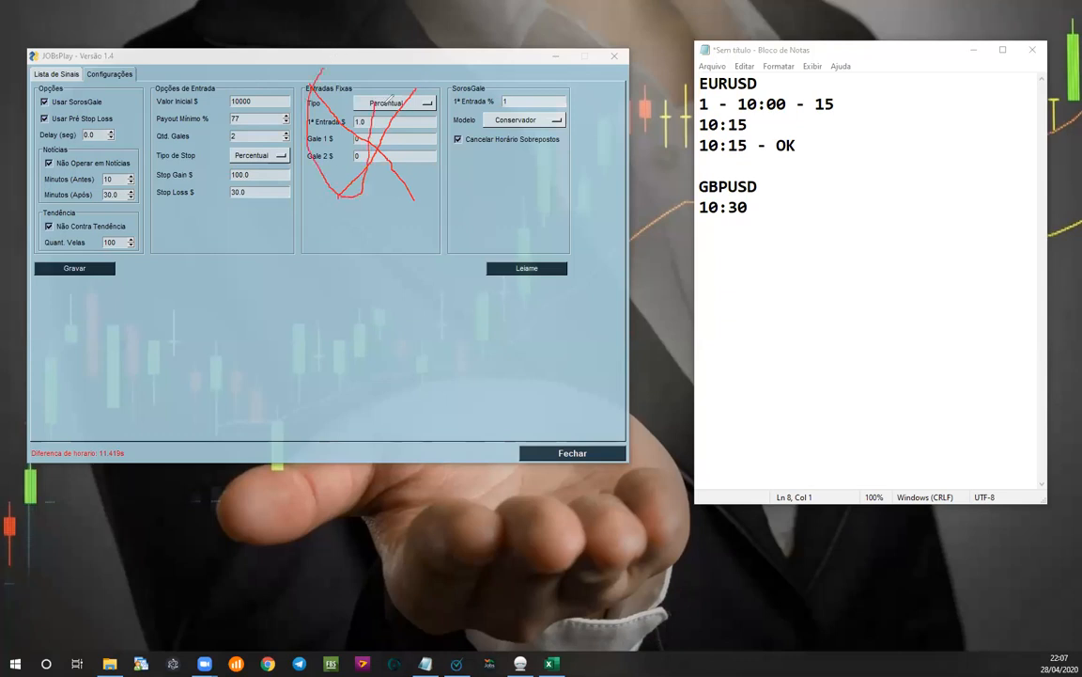
pyautogui.moveTo(117, 91)
pyautogui.mouseDown()
pyautogui.moveTo(310, 52)
pyautogui.moveTo(471, 73)
pyautogui.moveTo(458, 84)
pyautogui.moveTo(502, 108)
pyautogui.moveTo(503, 93)
pyautogui.mouseUp()
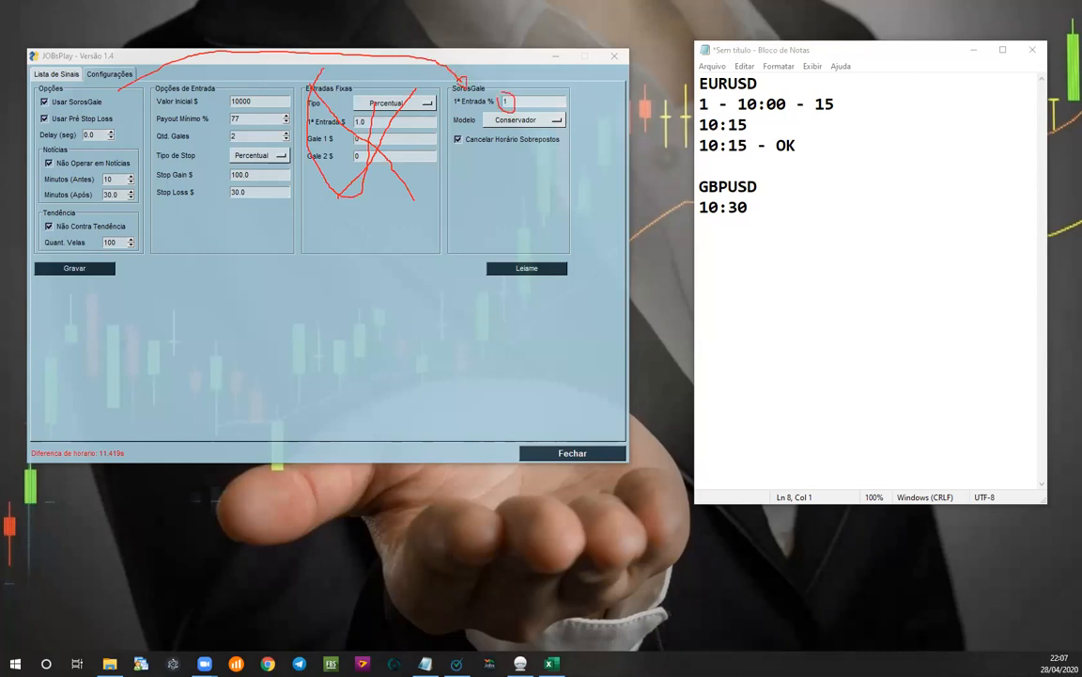
pyautogui.press('Escape')
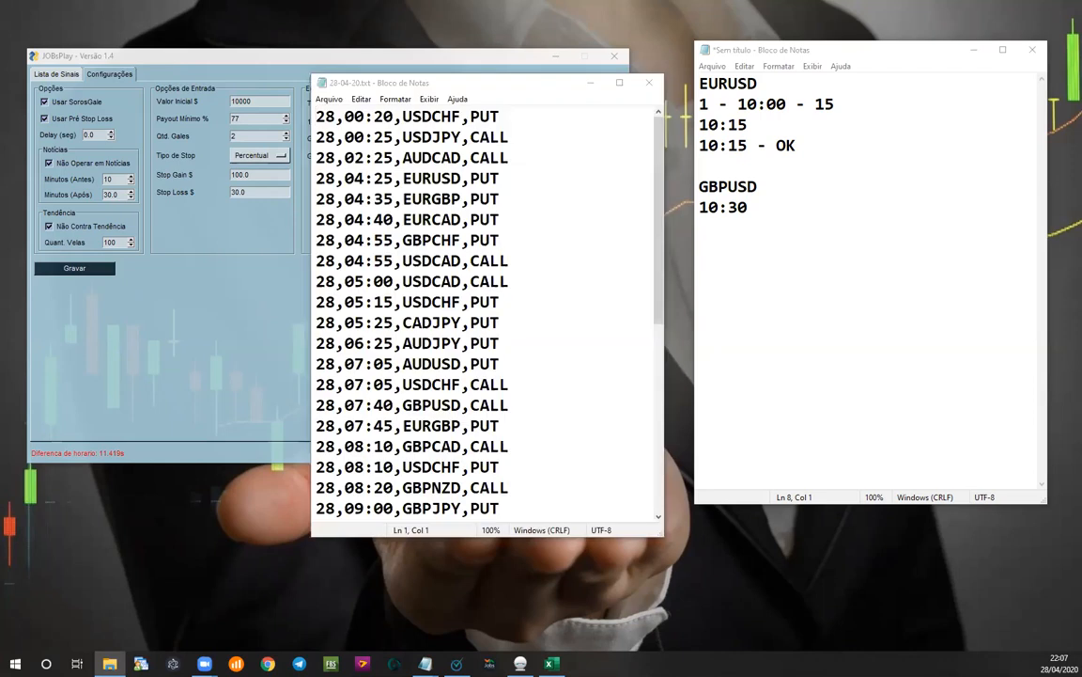
# Step: Close the 28-04-20.txt signal list, look through 26-04-2020.log and close that log without saving
pyautogui.click(653, 84)
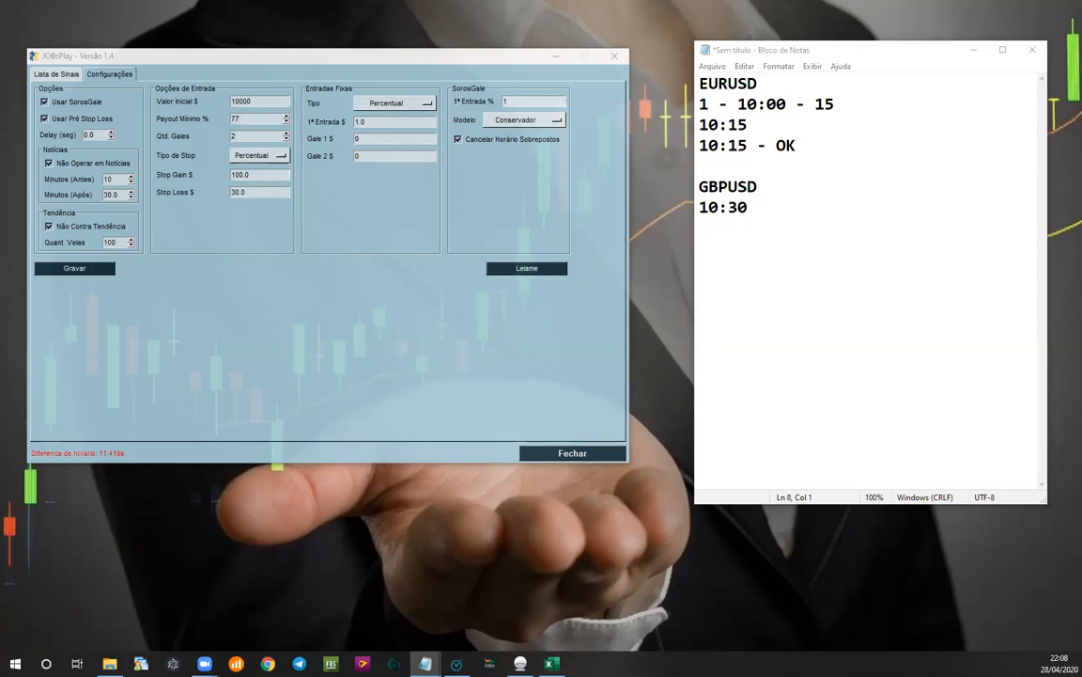
pyautogui.hotkey('alt', 'Tab')
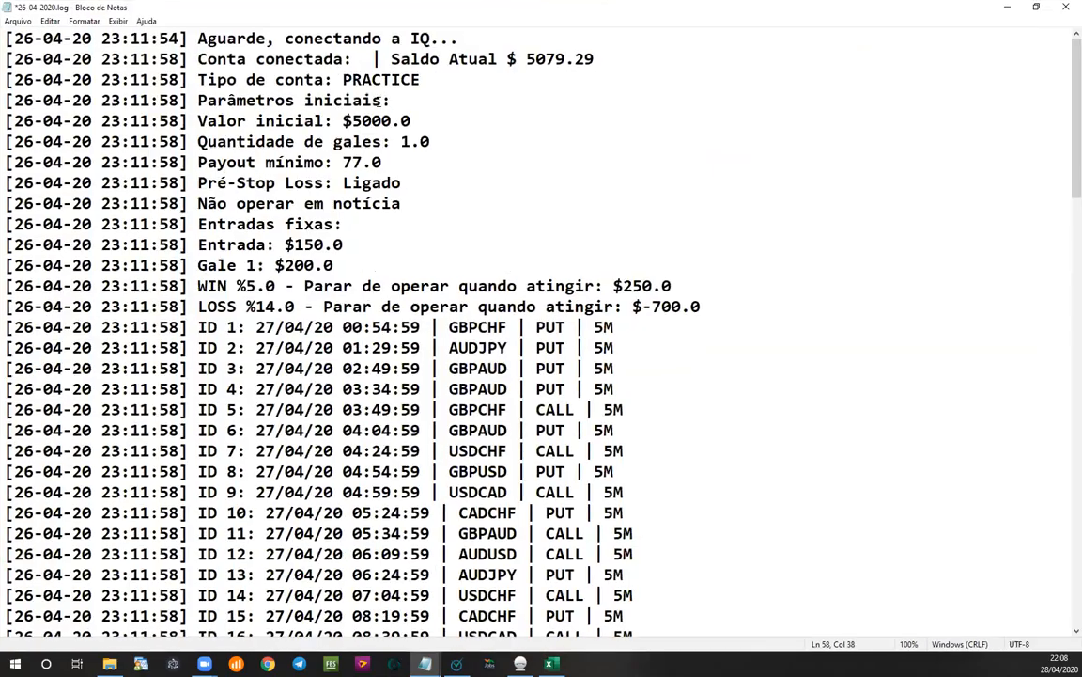
pyautogui.scroll(-3, 386, 97)
pyautogui.scroll(-15, 386, 99)
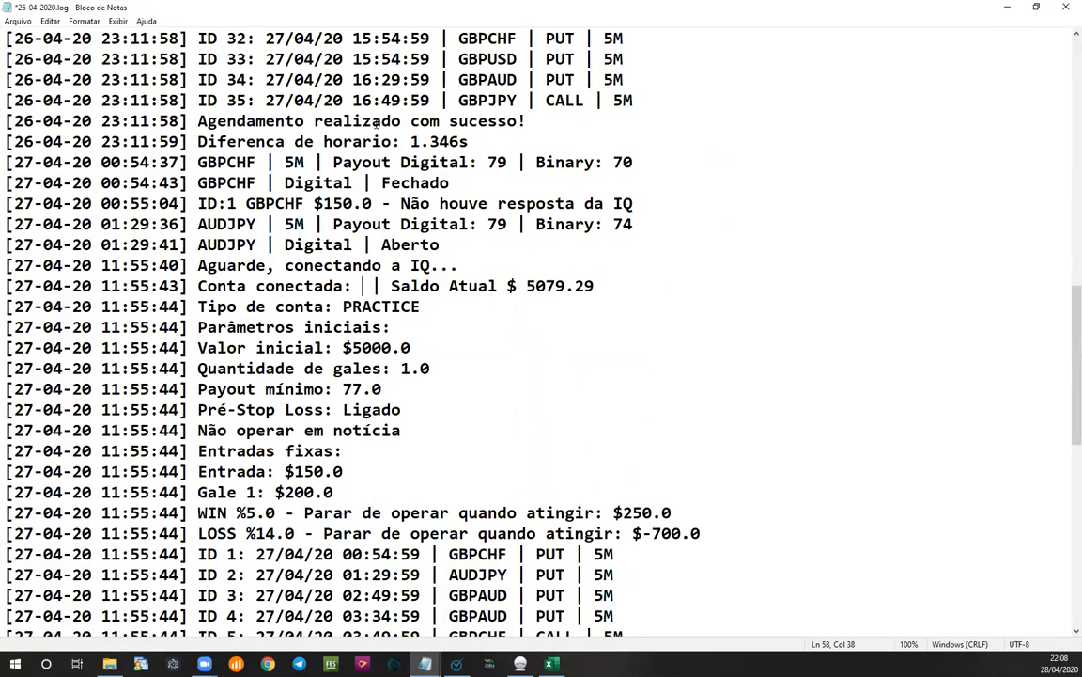
pyautogui.scroll(-7, 381, 122)
pyautogui.scroll(13, 381, 122)
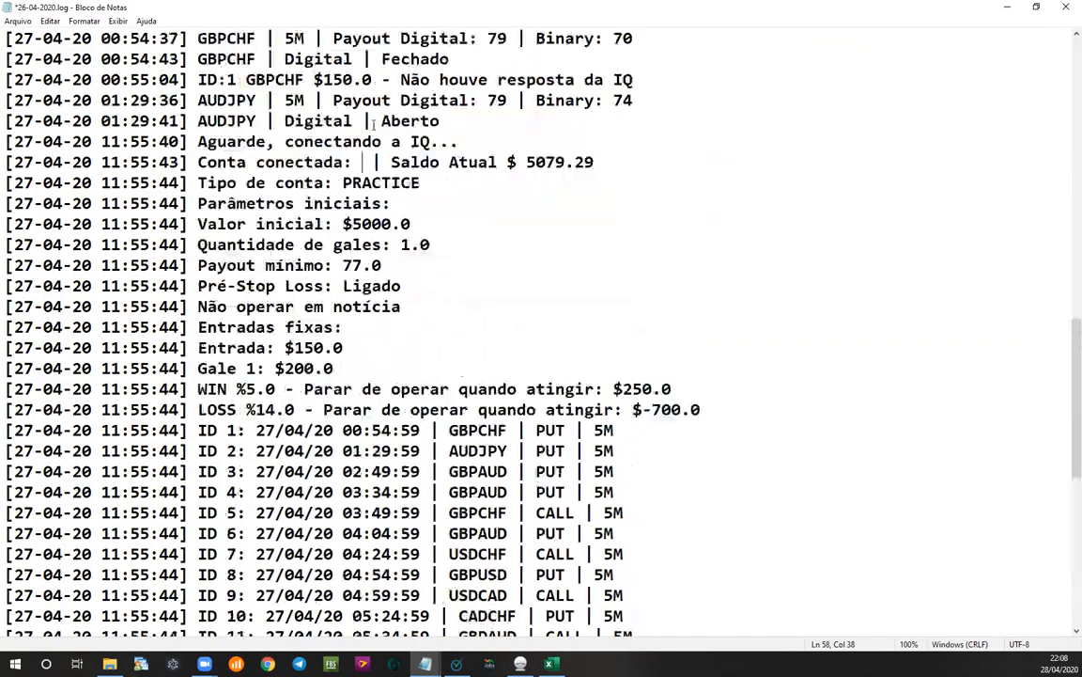
pyautogui.click(1067, 6)
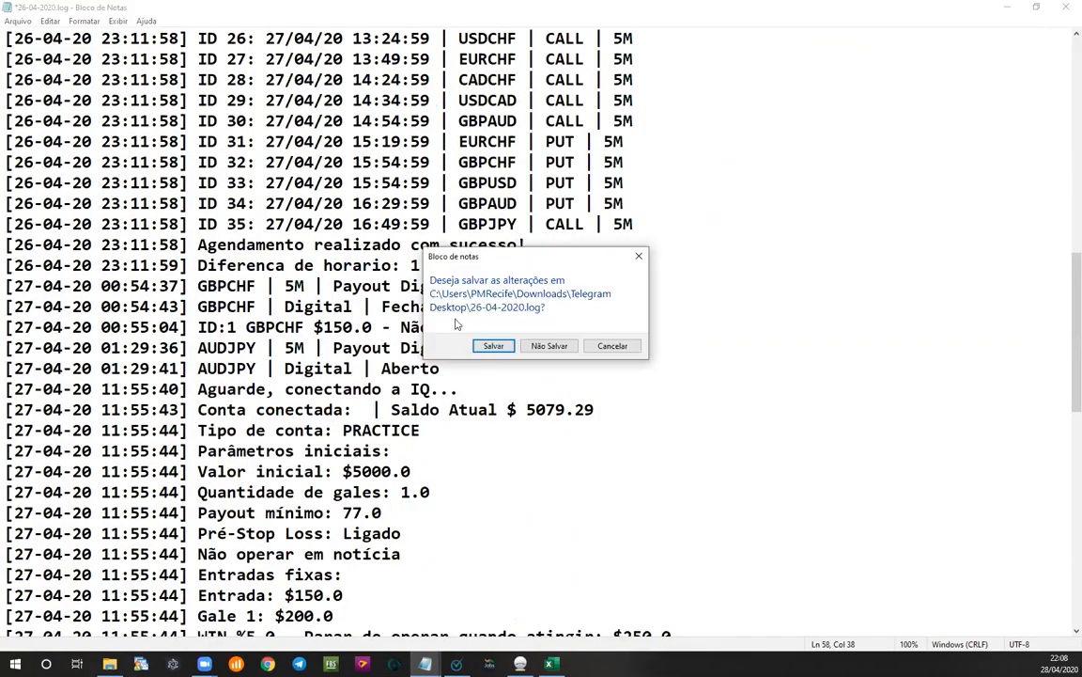
pyautogui.click(553, 345)
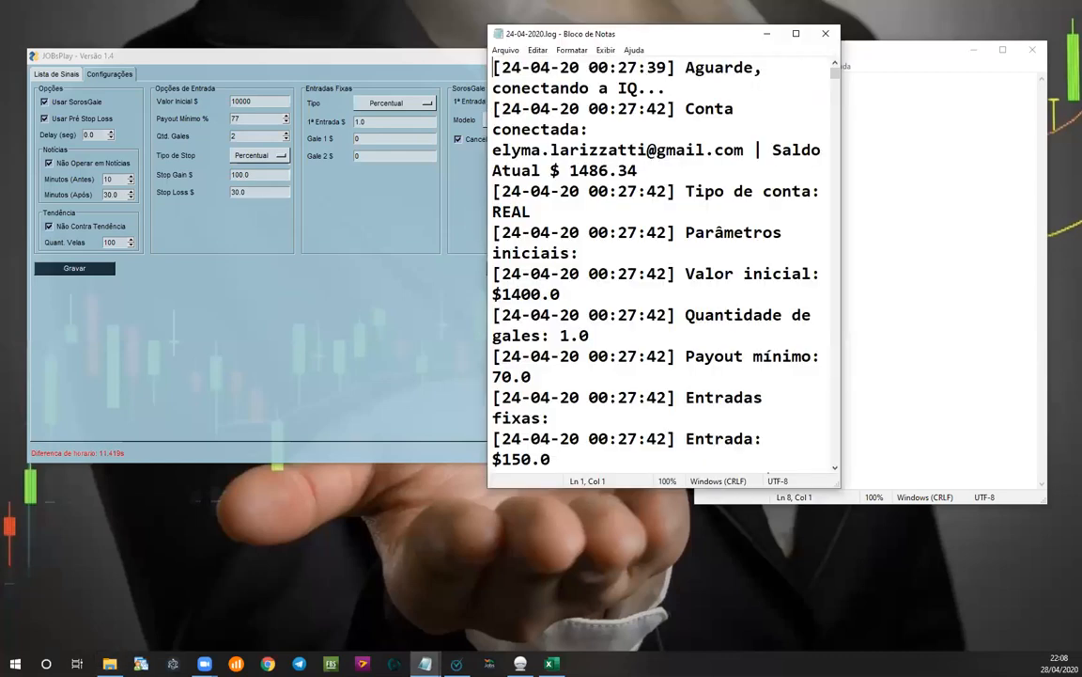
# Step: View 24-04-2020.log maximized, highlight the account e-mail of the 08:34:42 session and look through that session's signals
pyautogui.click(826, 34)
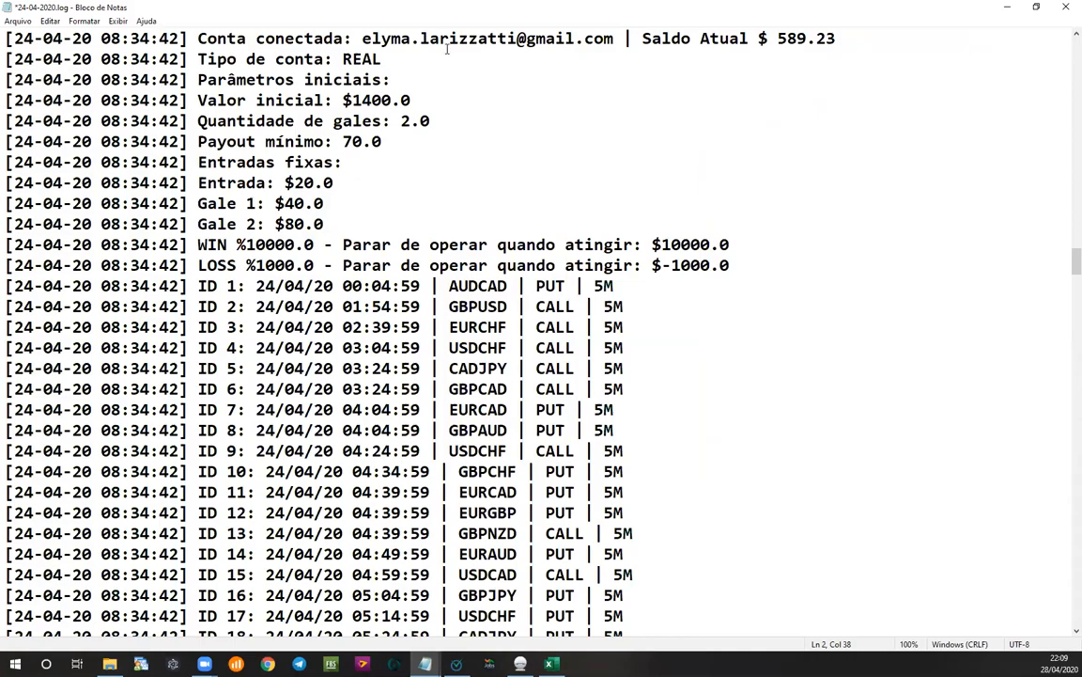
pyautogui.moveTo(614, 38); pyautogui.dragTo(363, 203)
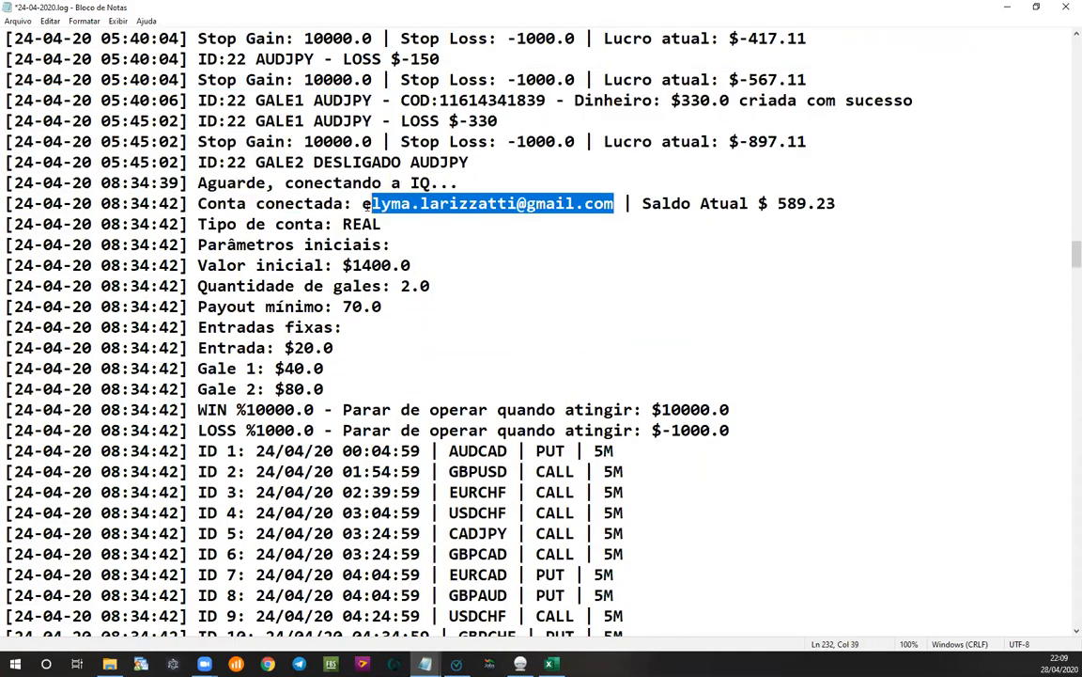
pyautogui.scroll(-16, 389, 192)
pyautogui.scroll(-12, 389, 192)
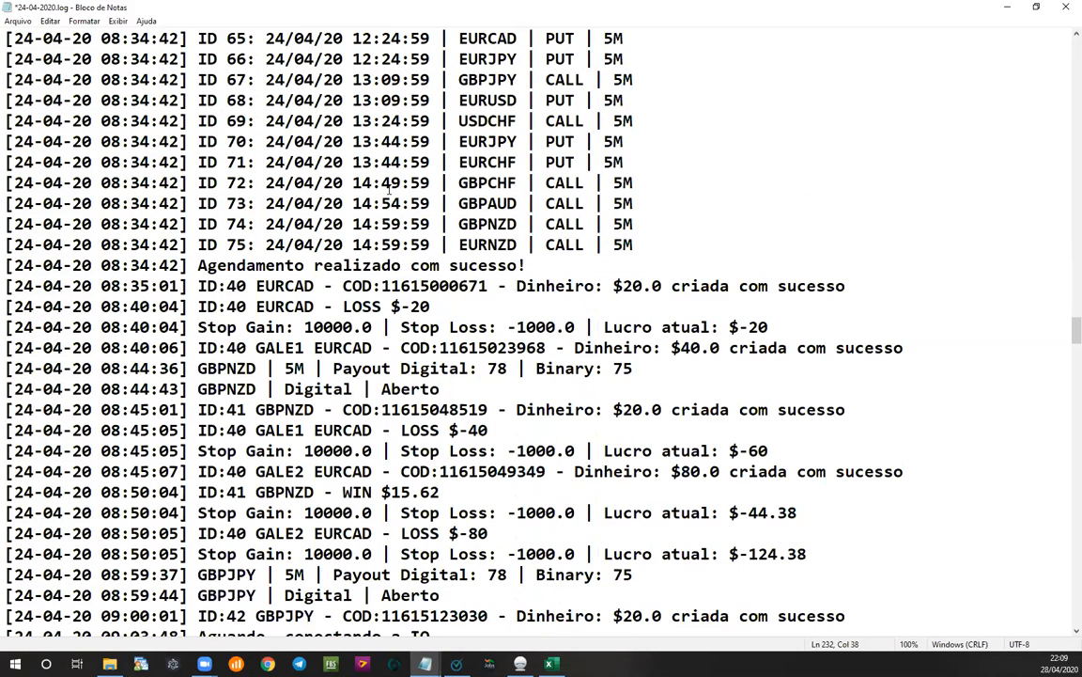
pyautogui.scroll(10, 389, 192)
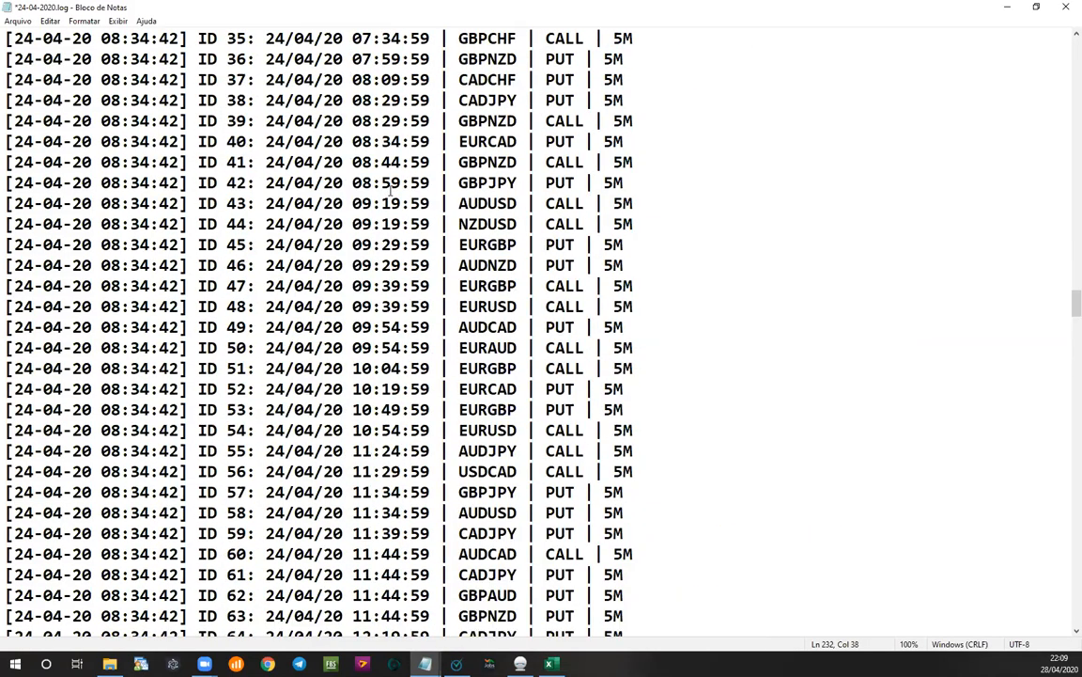
pyautogui.scroll(15, 391, 192)
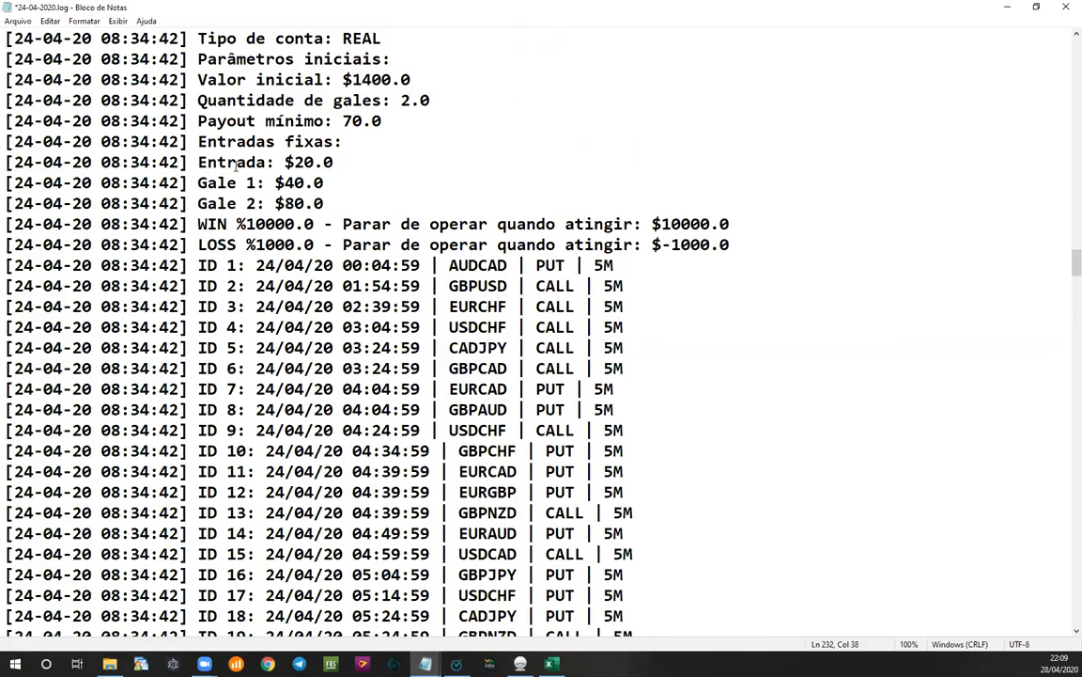
# Step: Highlight the fixed entry and gale lines of the 08:34:42 session and its scheduled signals 18 to 23
pyautogui.moveTo(293, 161)
pyautogui.mouseDown()
pyautogui.moveTo(302, 162)
pyautogui.moveTo(293, 142)
pyautogui.mouseUp()
pyautogui.moveTo(278, 183); pyautogui.dragTo(275, 203)
pyautogui.scroll(-2, 633, 140)
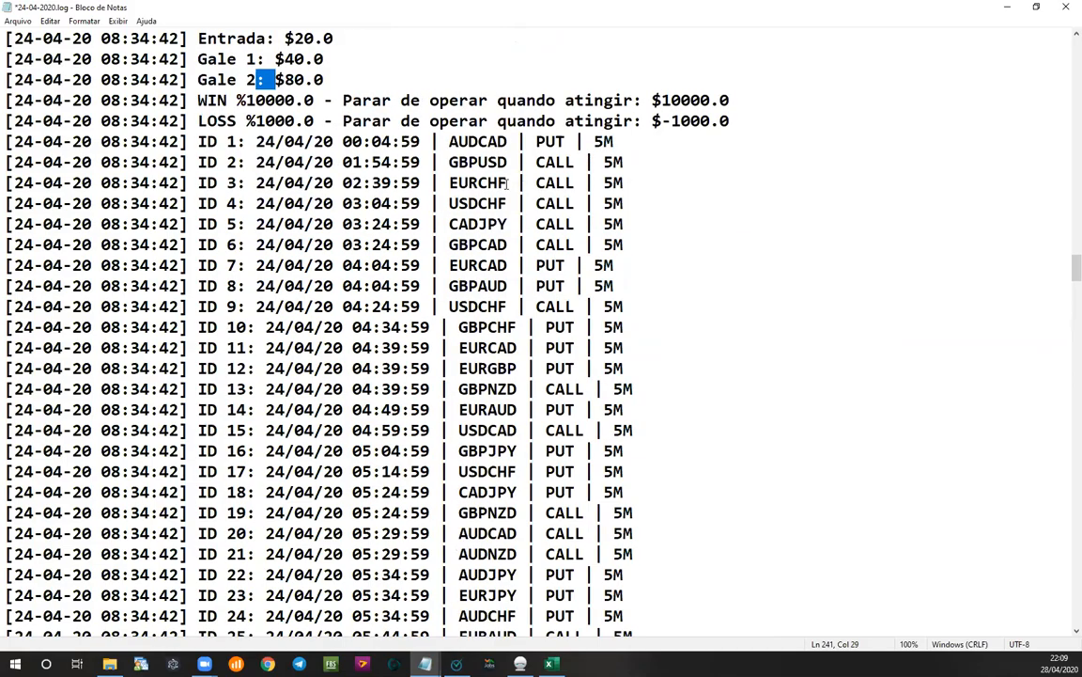
pyautogui.scroll(-5, 505, 188)
pyautogui.moveTo(491, 179); pyautogui.dragTo(528, 285)
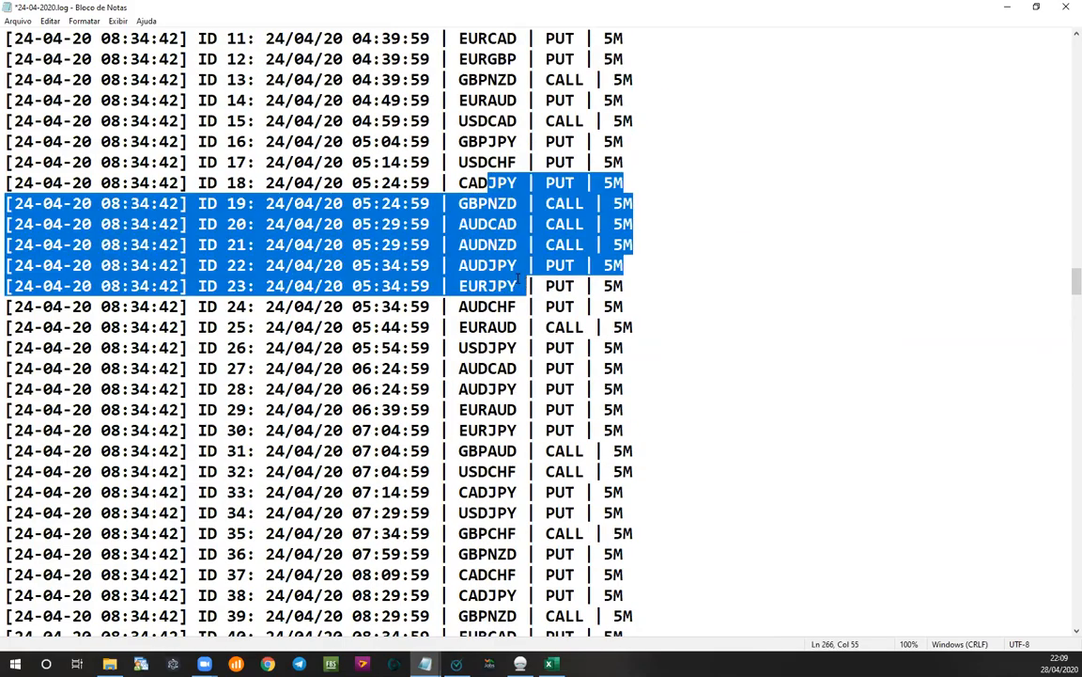
# Step: Find the ID:40 EURCAD operation after the scheduled signals and highlight its entry time, result time and loss amount
pyautogui.scroll(-14, 514, 278)
pyautogui.scroll(-6, 405, 180)
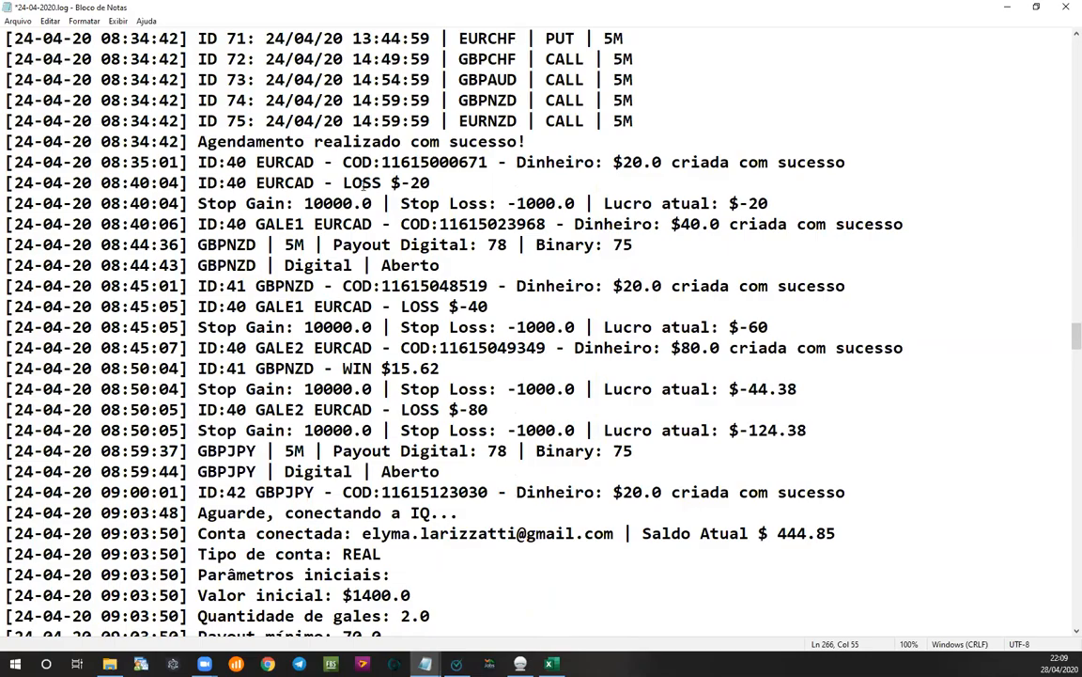
pyautogui.moveTo(16, 163); pyautogui.dragTo(197, 163)
pyautogui.moveTo(110, 182); pyautogui.dragTo(256, 182)
pyautogui.scroll(-2, 402, 192)
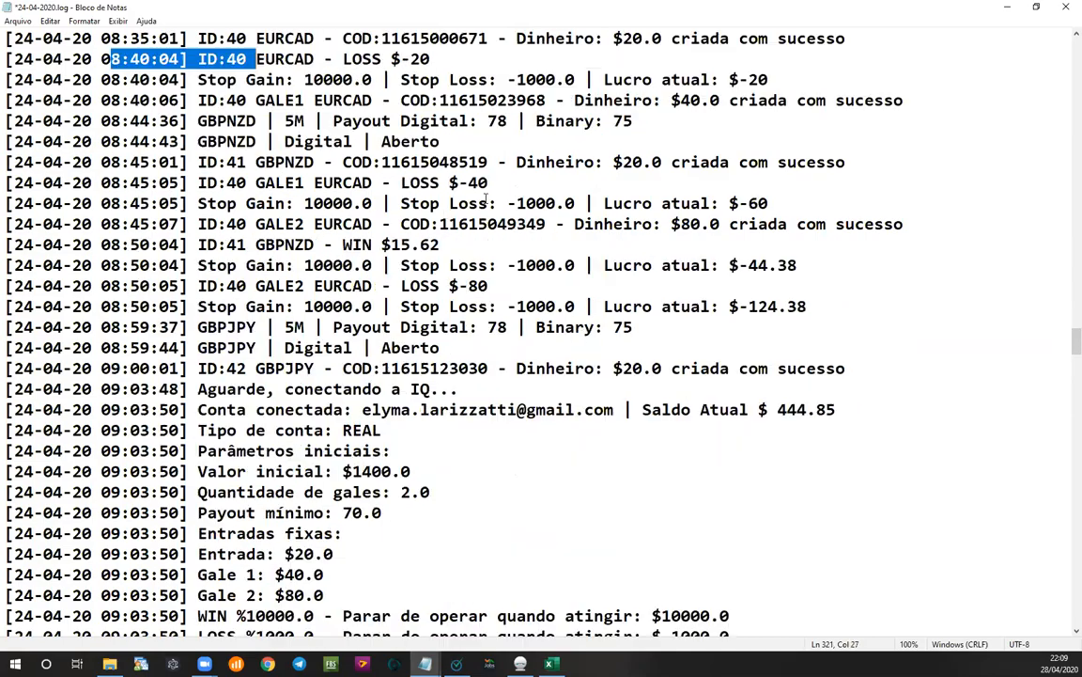
pyautogui.scroll(1, 470, 184)
pyautogui.scroll(1, 496, 188)
pyautogui.doubleClick(419, 182)
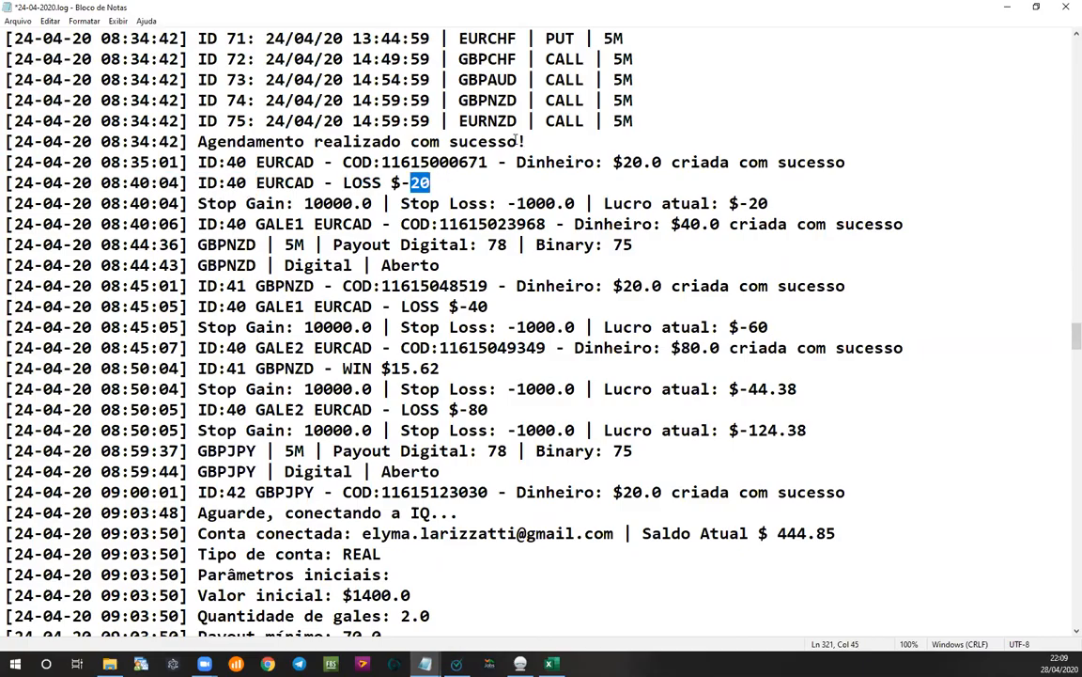
# Step: Insert a blank line after the 08:34:42 session's scheduling confirmation and highlight the ID:40 EURCAD entry, loss and GALE1 lines
pyautogui.click(533, 147)
pyautogui.press('Return')
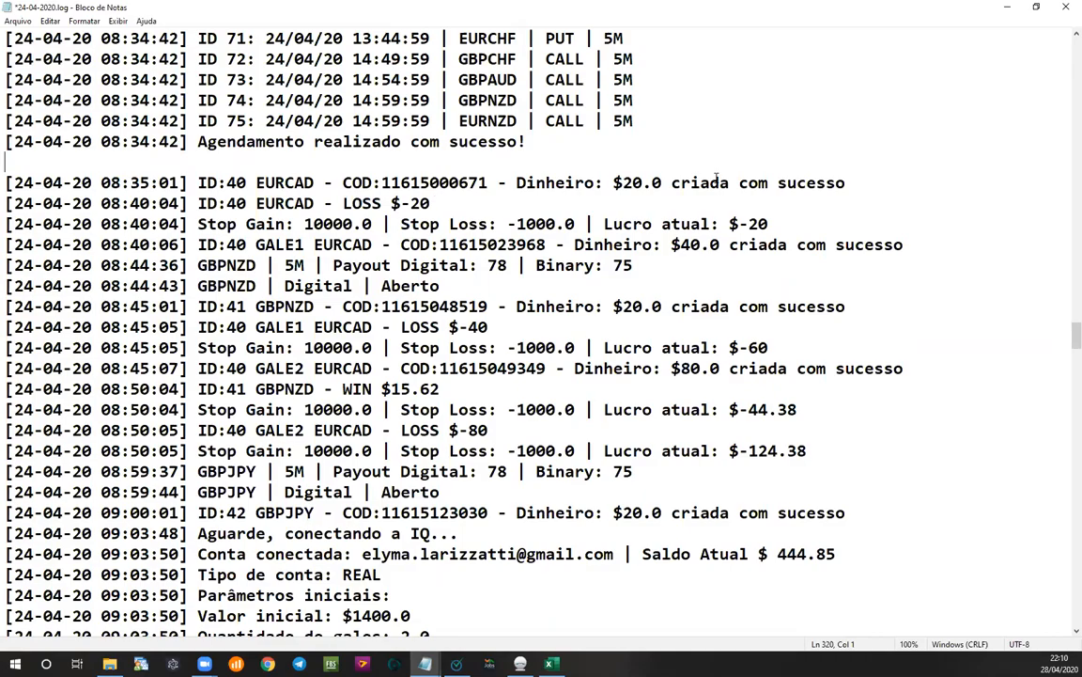
pyautogui.moveTo(284, 182); pyautogui.dragTo(719, 182)
pyautogui.moveTo(432, 203); pyautogui.dragTo(211, 203)
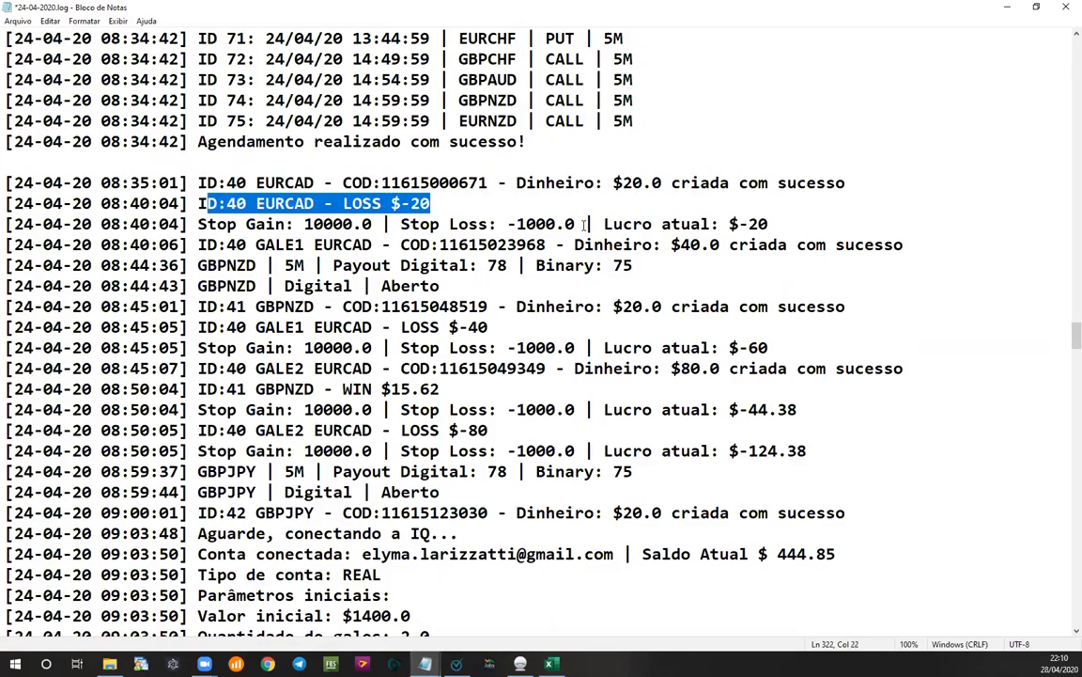
pyautogui.moveTo(6, 244); pyautogui.dragTo(529, 244)
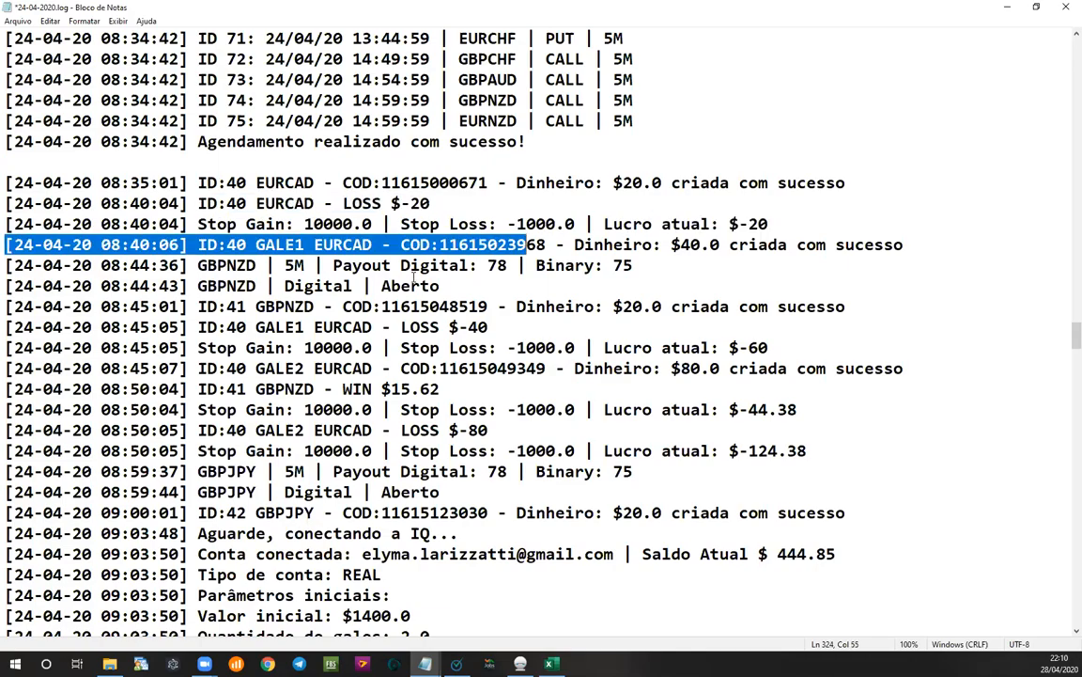
pyautogui.moveTo(265, 245); pyautogui.dragTo(314, 245)
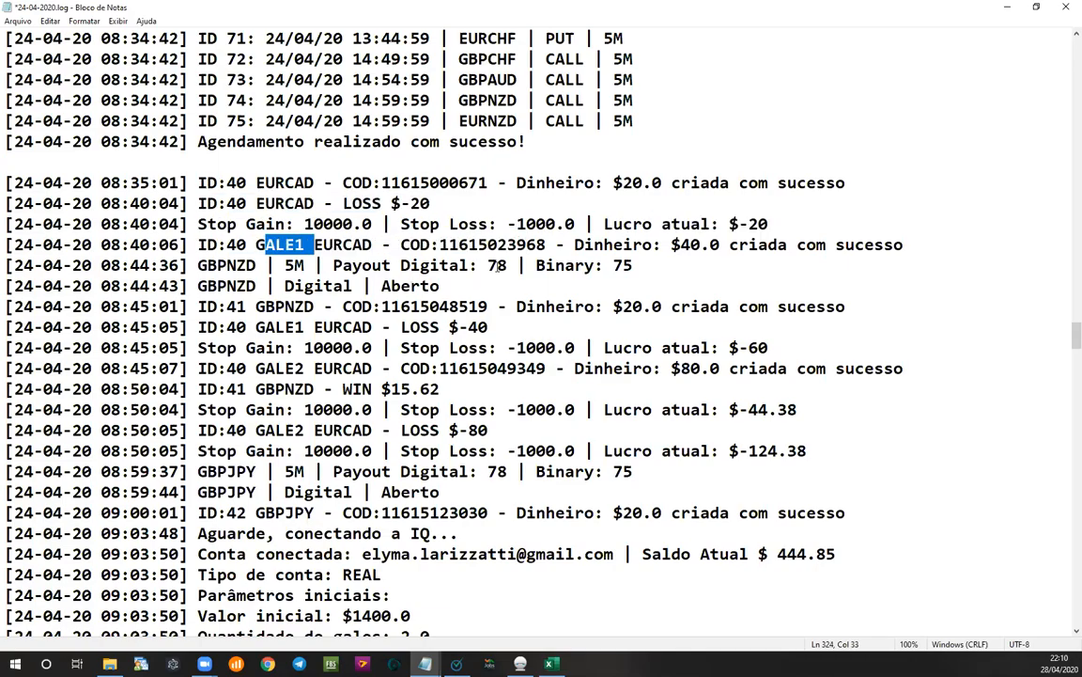
# Step: Insert blank lines after the 08:44:43 GBPNZD line and before the 08:40:06 GALE1 EURCAD line
pyautogui.click(527, 290)
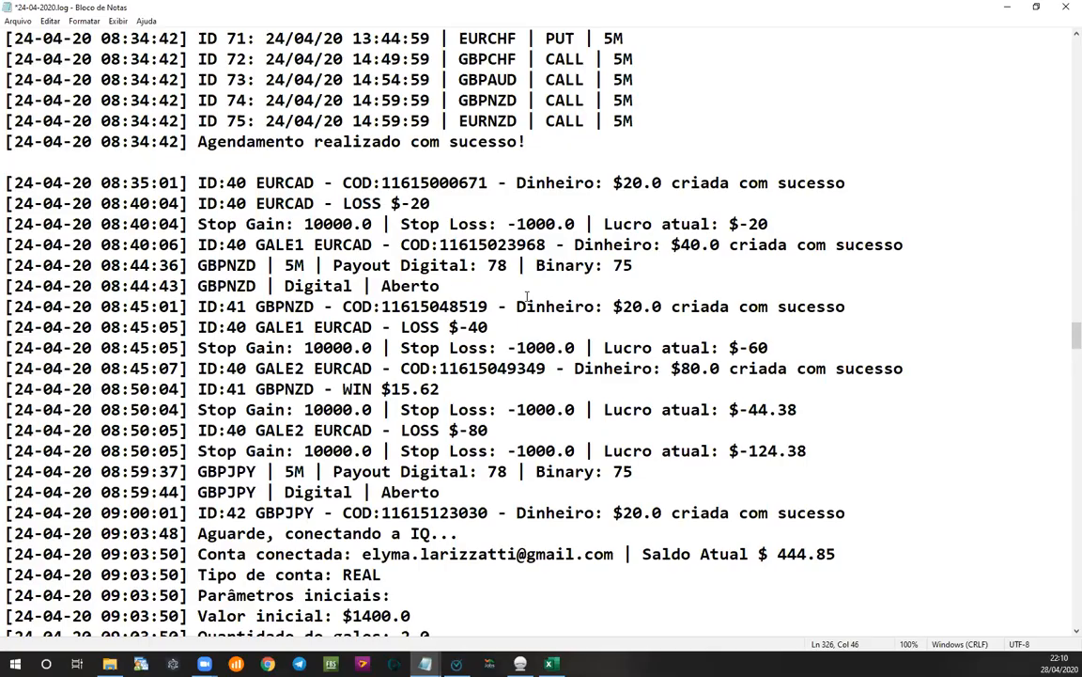
pyautogui.press('Return')
pyautogui.doubleClick(469, 199)
pyautogui.click(470, 204)
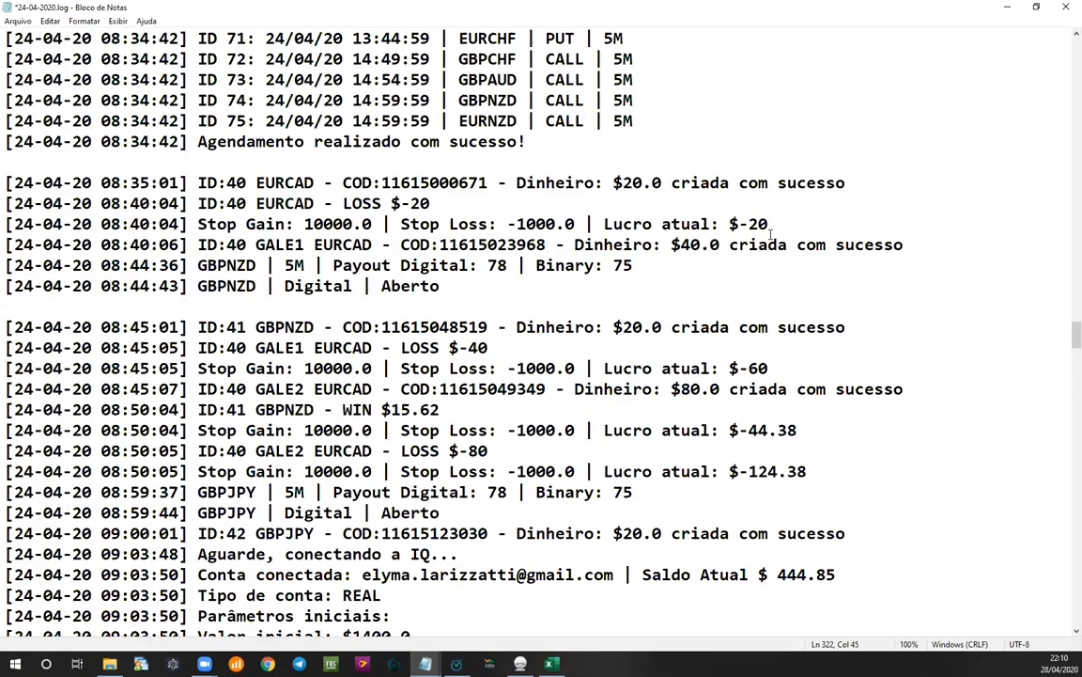
pyautogui.press('Return')
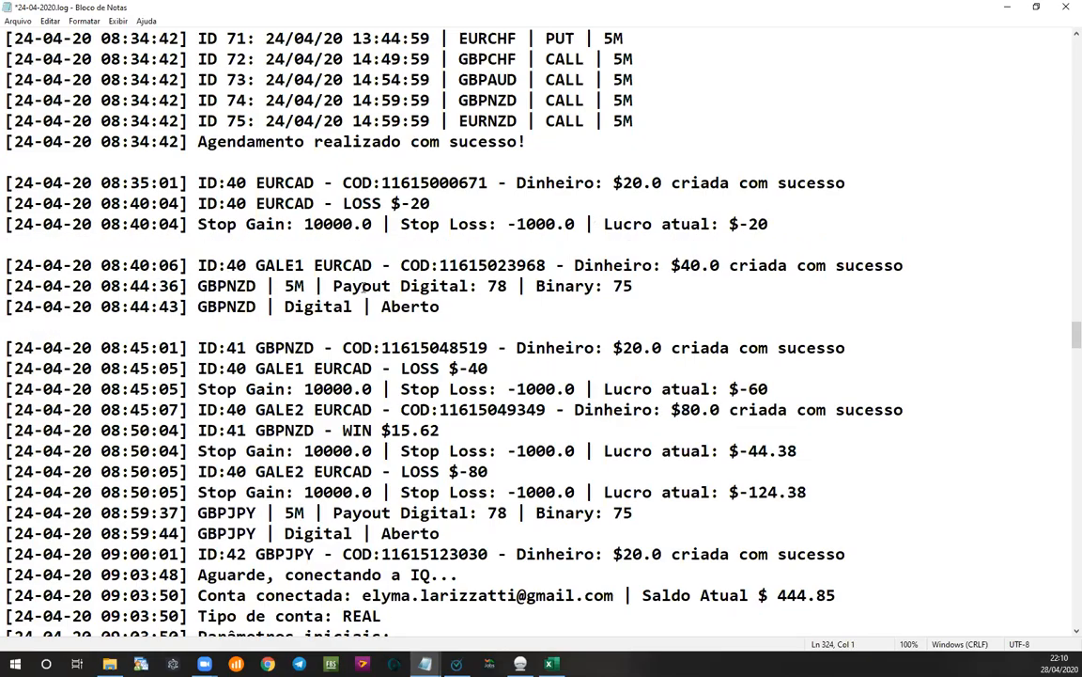
# Step: Highlight the digital and binary payouts on the 08:44:36 GBPNZD line and the open status on the line below
pyautogui.moveTo(333, 286); pyautogui.dragTo(632, 286)
pyautogui.moveTo(438, 286); pyautogui.dragTo(517, 286)
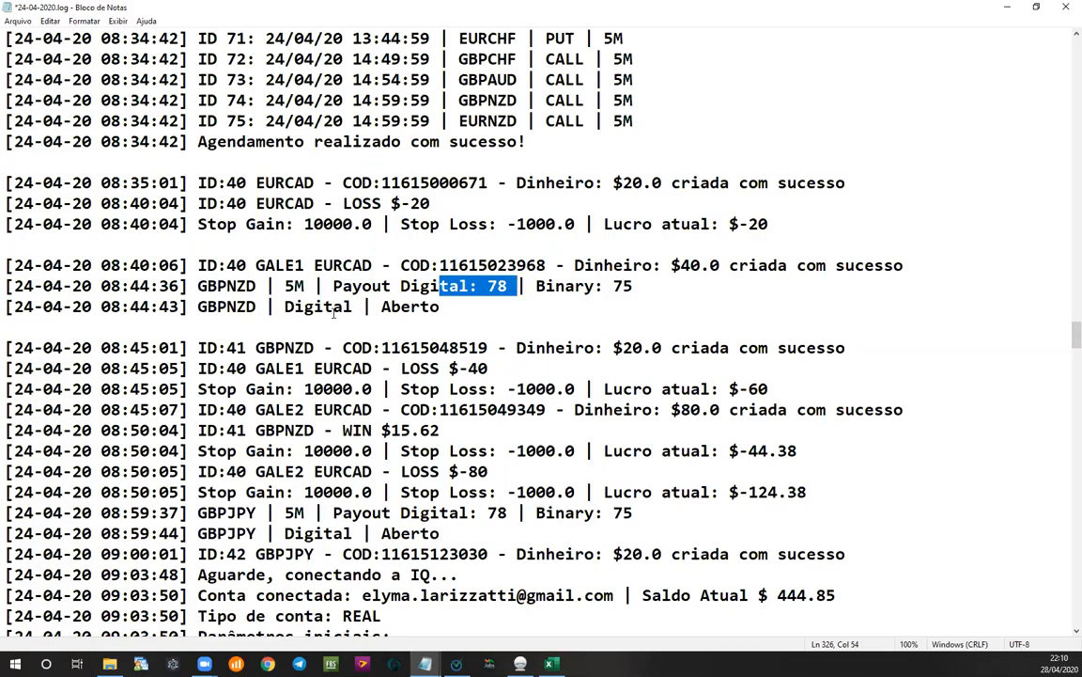
pyautogui.click(405, 306)
pyautogui.moveTo(363, 307); pyautogui.dragTo(401, 286)
# Step: Find the minimum payout in the 08:34:42 session's initial parameters, highlight it and return to the ID:40 operations
pyautogui.scroll(20, 495, 248)
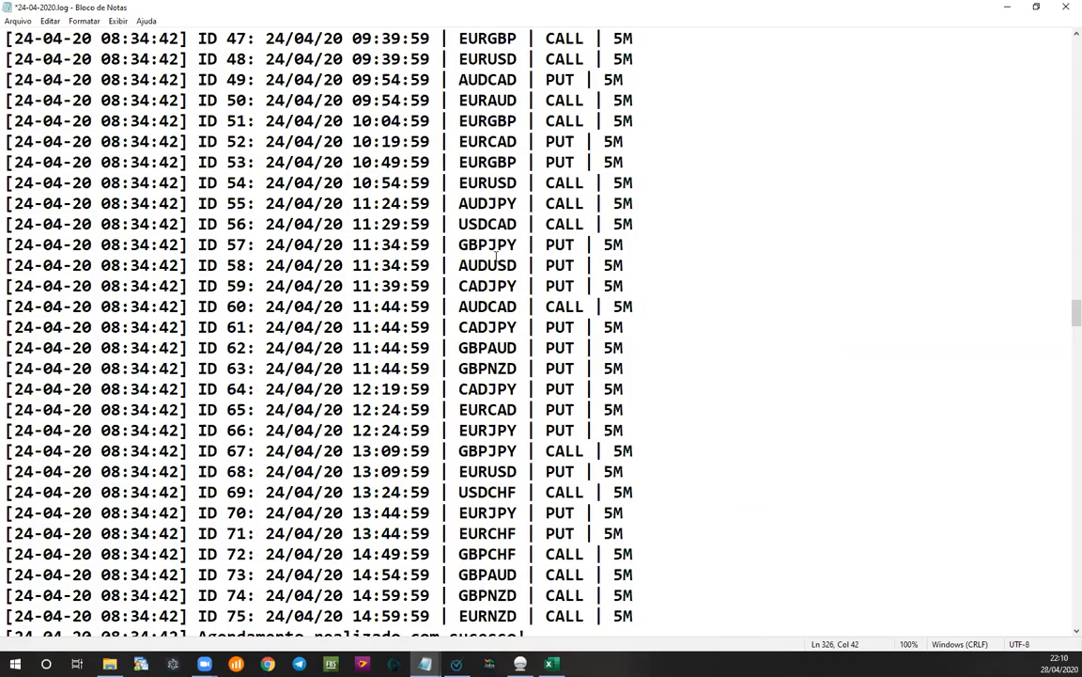
pyautogui.scroll(9, 497, 260)
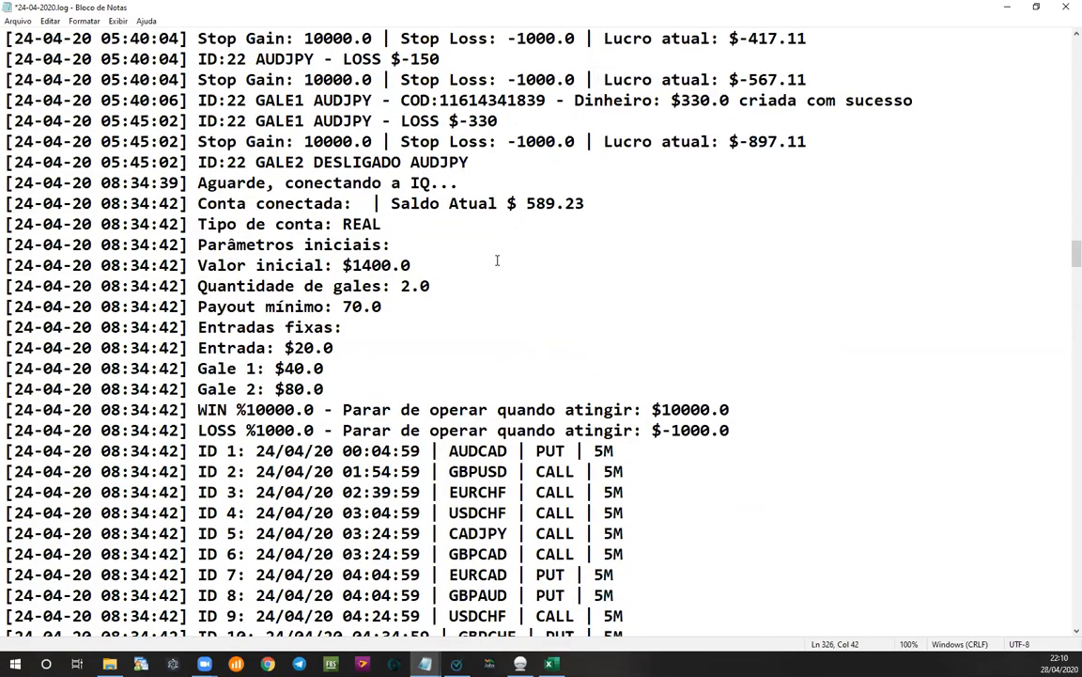
pyautogui.moveTo(343, 306); pyautogui.dragTo(394, 306)
pyautogui.scroll(-20, 395, 306)
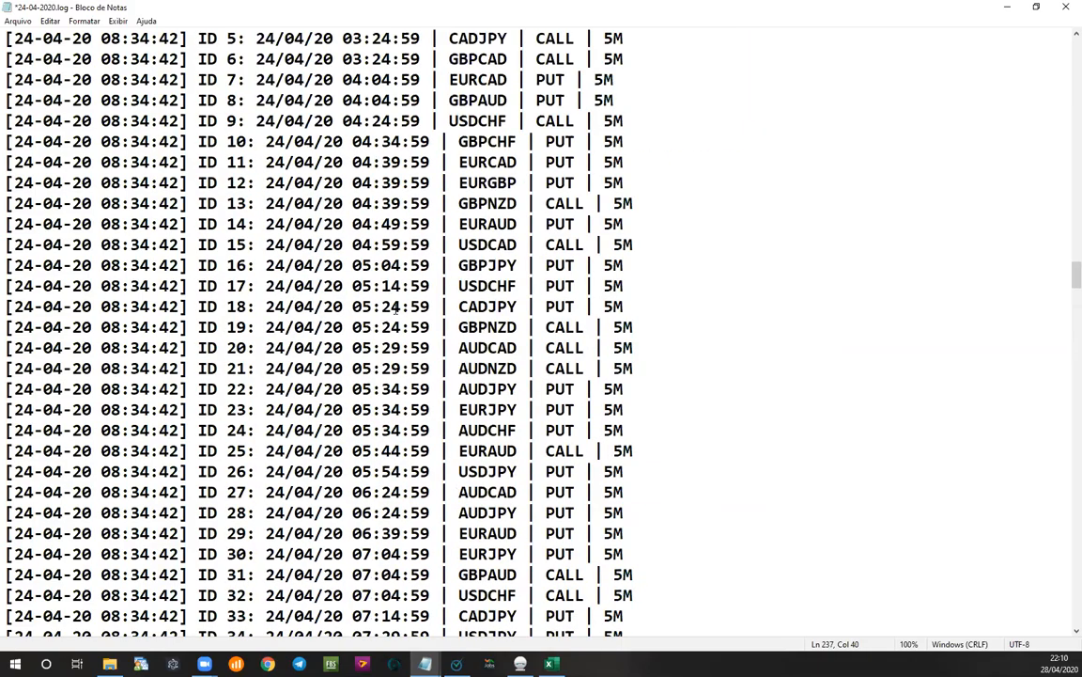
pyautogui.scroll(-7, 399, 274)
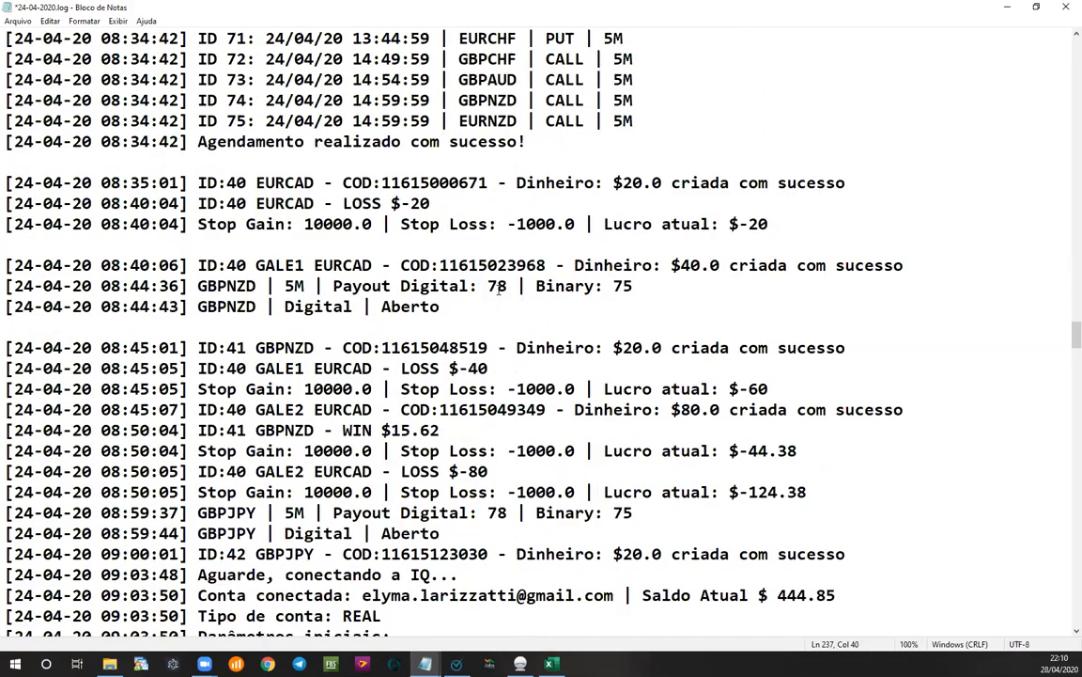
# Step: Highlight the GBPNZD digital payout, the Digital option type chosen for it, and the binary payout for comparison
pyautogui.doubleClick(505, 285)
pyautogui.moveTo(349, 287); pyautogui.dragTo(507, 285)
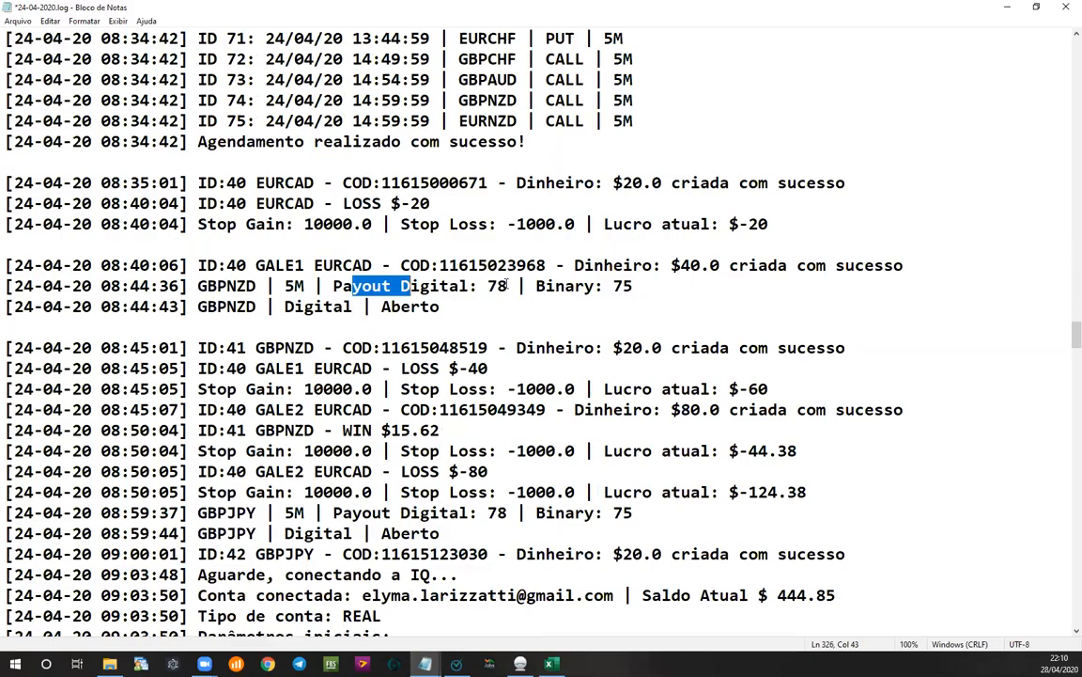
pyautogui.doubleClick(495, 285)
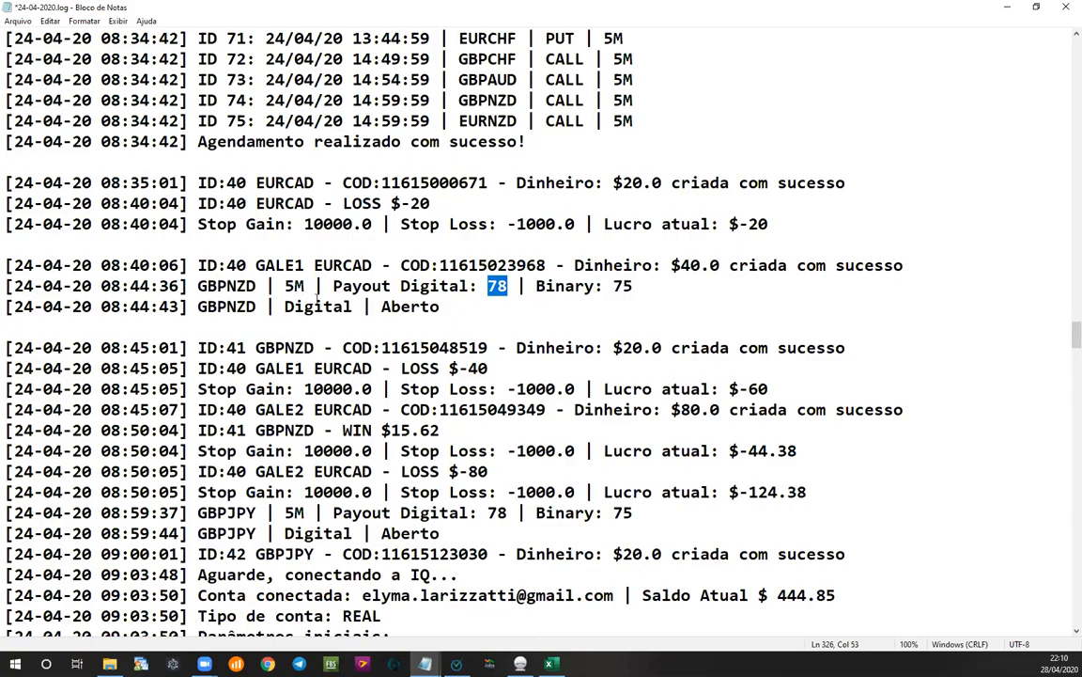
pyautogui.moveTo(303, 307); pyautogui.dragTo(353, 308)
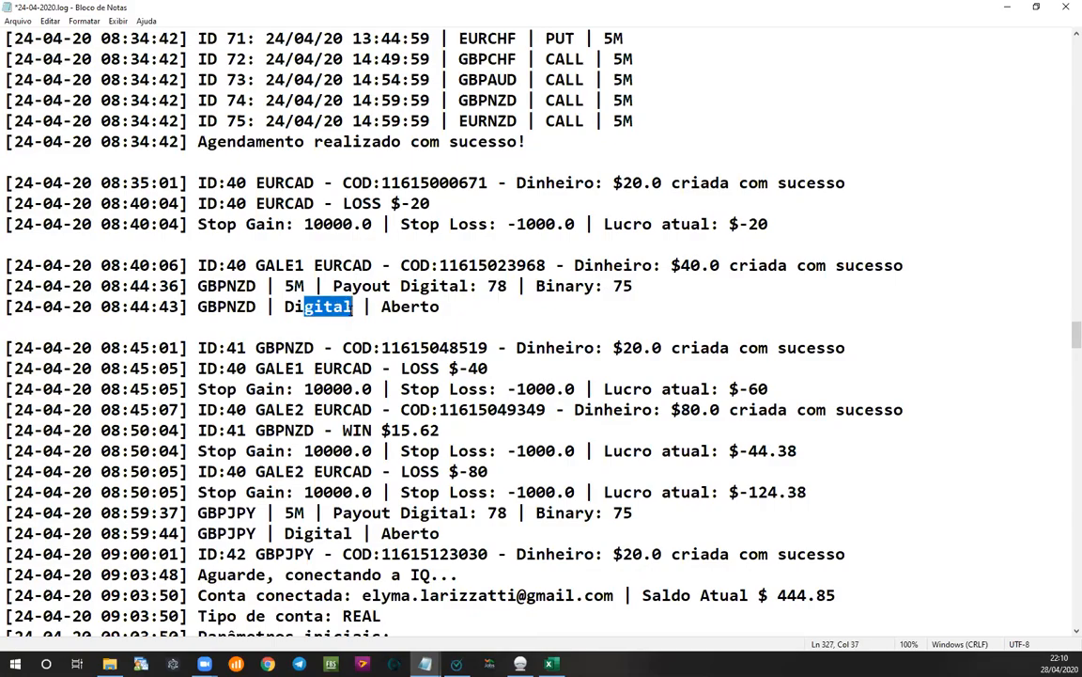
pyautogui.scroll(-2, 460, 292)
pyautogui.moveTo(479, 287); pyautogui.dragTo(510, 286)
pyautogui.scroll(2, 485, 302)
pyautogui.click(485, 300)
pyautogui.moveTo(613, 287); pyautogui.dragTo(638, 287)
pyautogui.doubleClick(638, 287)
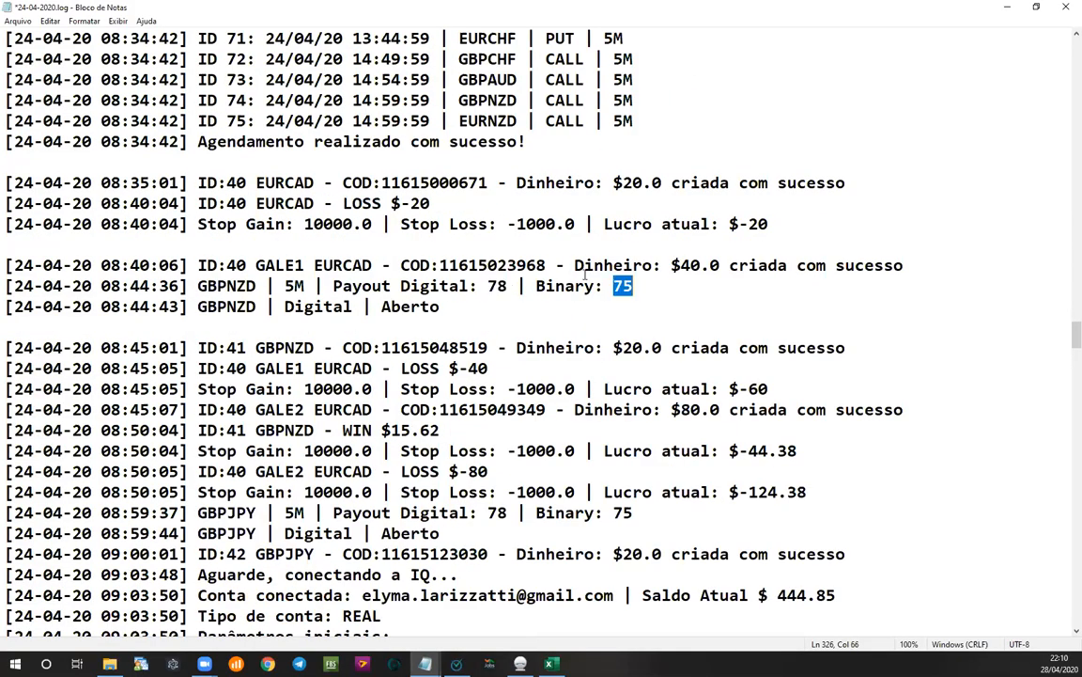
# Step: Highlight the date and the EURCAD pair on the 08:35:01 ID:40 entry line, and check its loss line
pyautogui.scroll(3, 433, 294)
pyautogui.scroll(-3, 430, 296)
pyautogui.moveTo(8, 182); pyautogui.dragTo(106, 182)
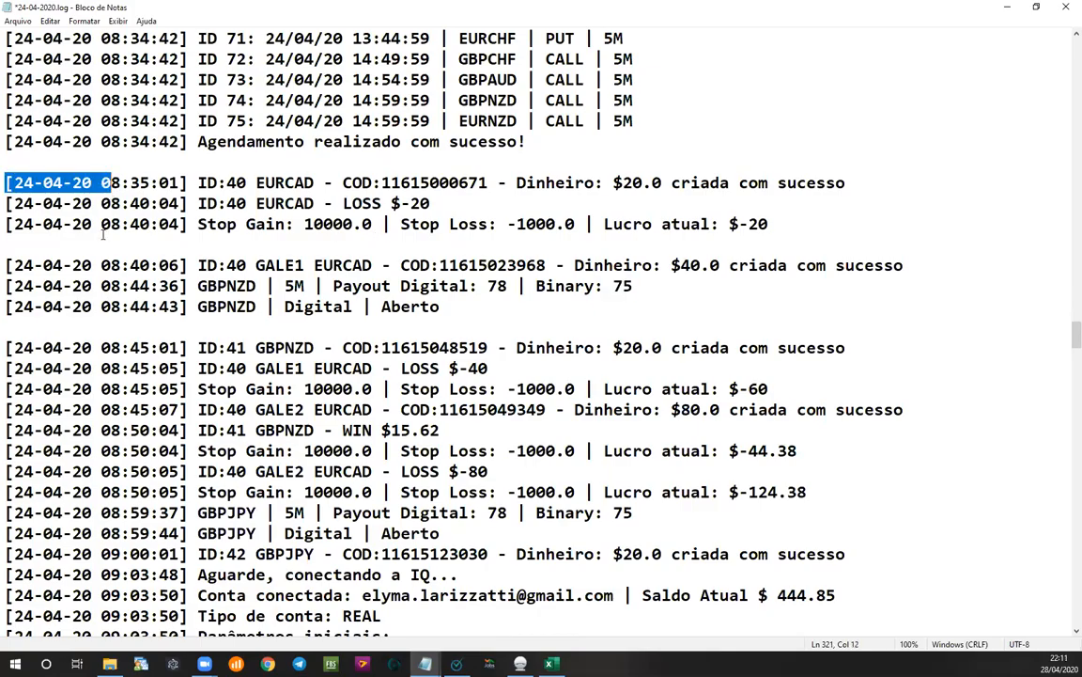
pyautogui.click(189, 180)
pyautogui.moveTo(255, 182); pyautogui.dragTo(324, 182)
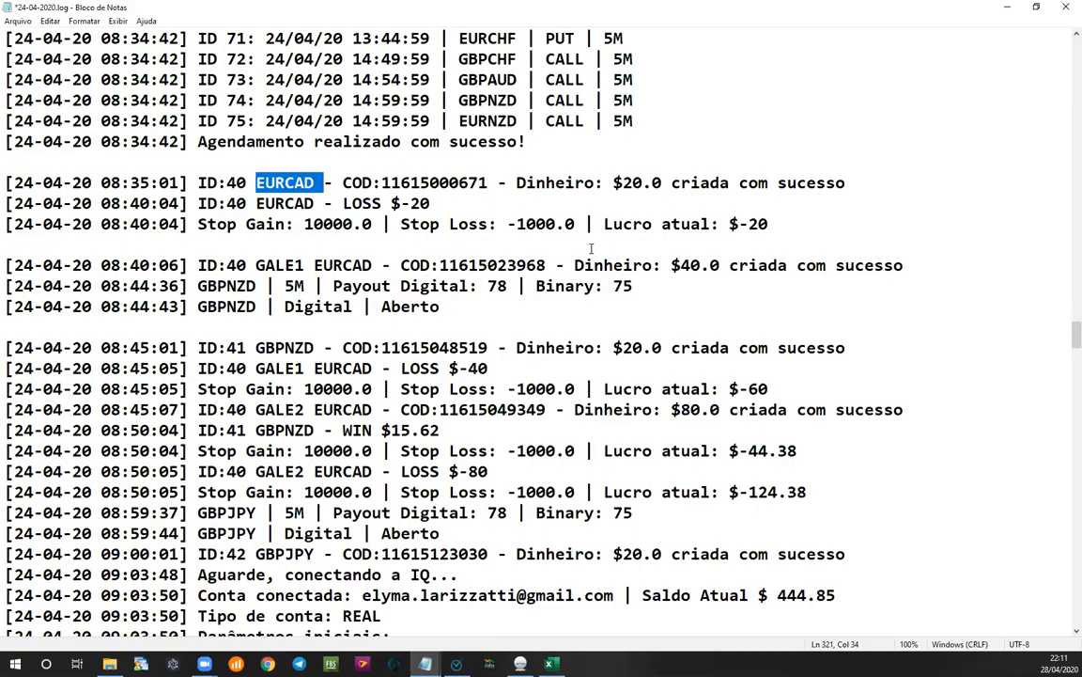
pyautogui.scroll(-1, 430, 239)
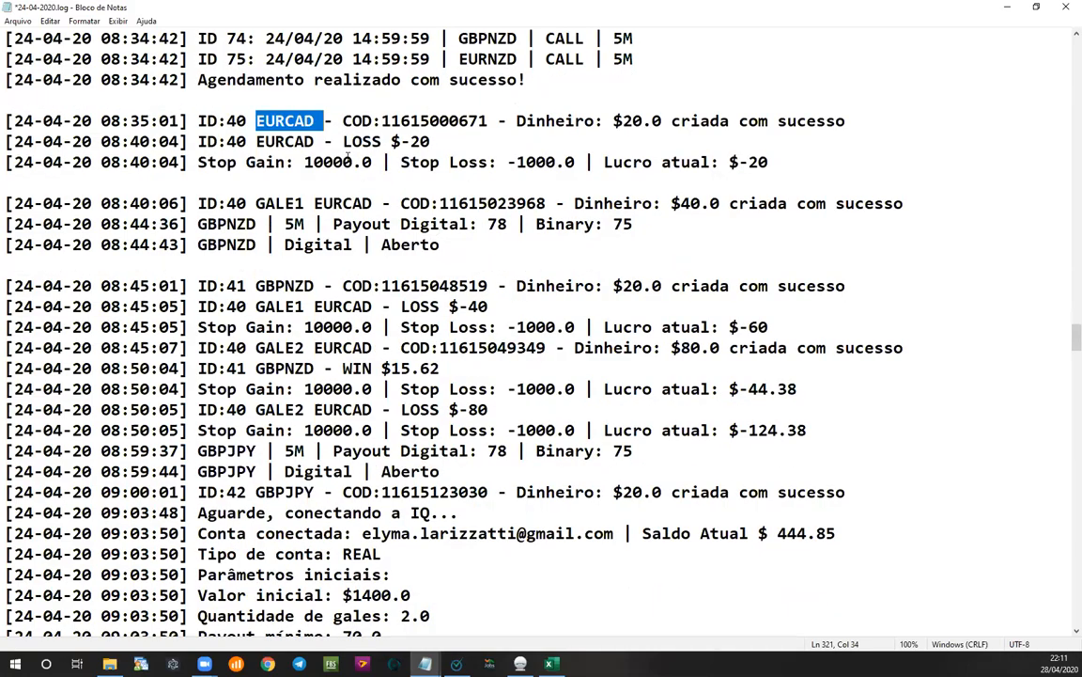
pyautogui.click(447, 141)
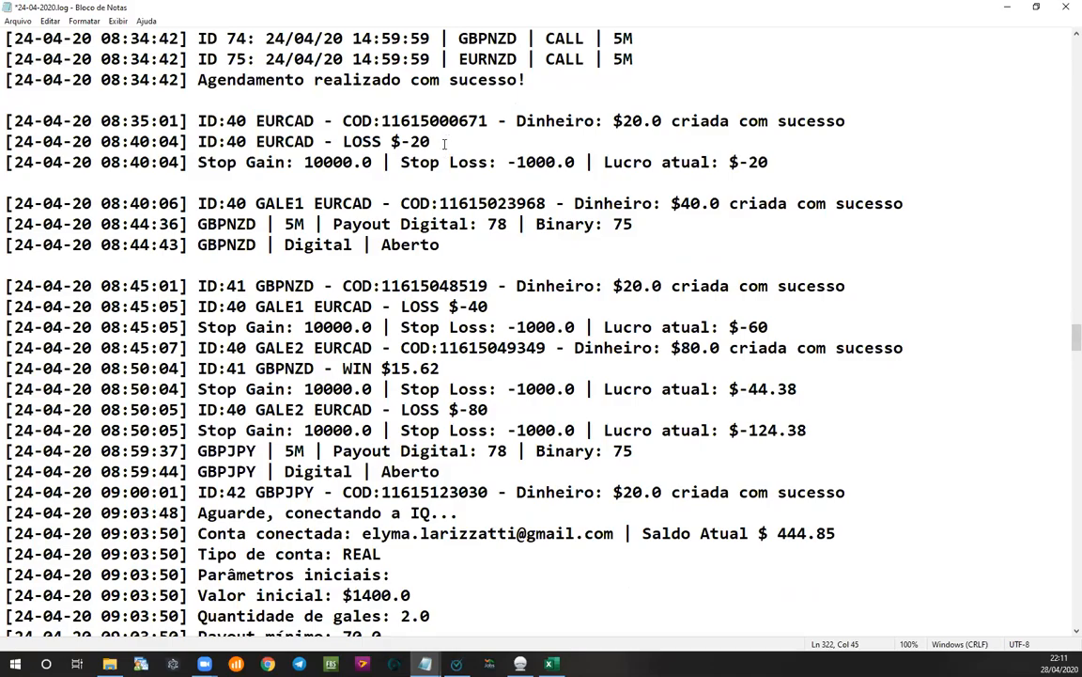
# Step: Compare the digital and binary payouts of the 08:44:36 GBPNZD line again with the Digital type selected at 08:44:43
pyautogui.moveTo(478, 224); pyautogui.dragTo(518, 224)
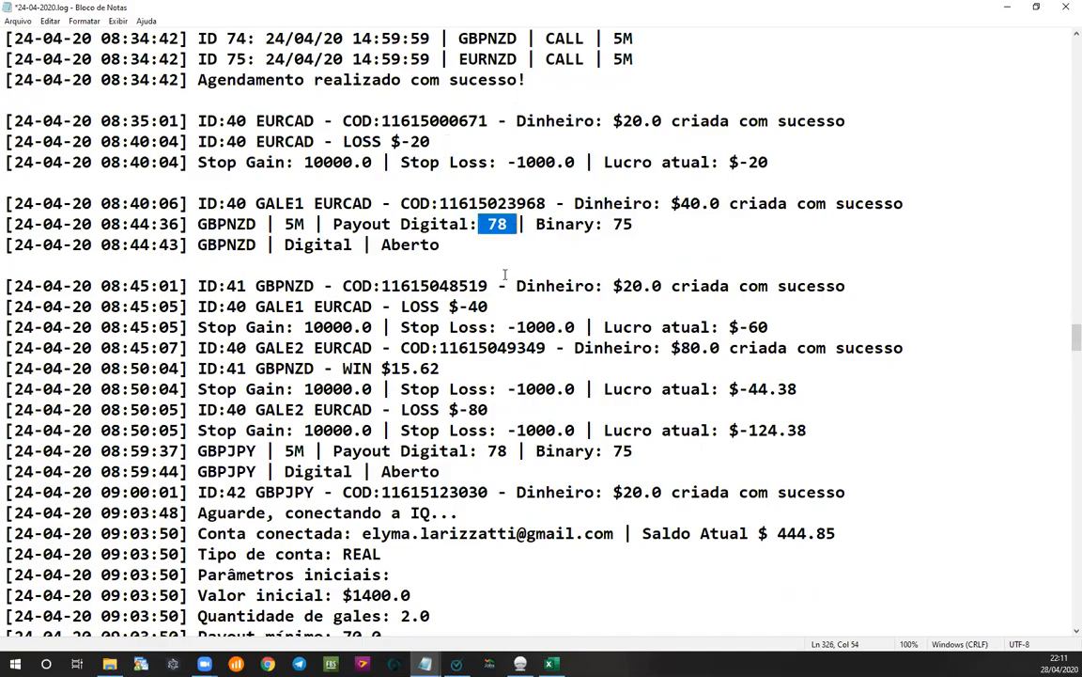
pyautogui.moveTo(613, 224); pyautogui.dragTo(634, 223)
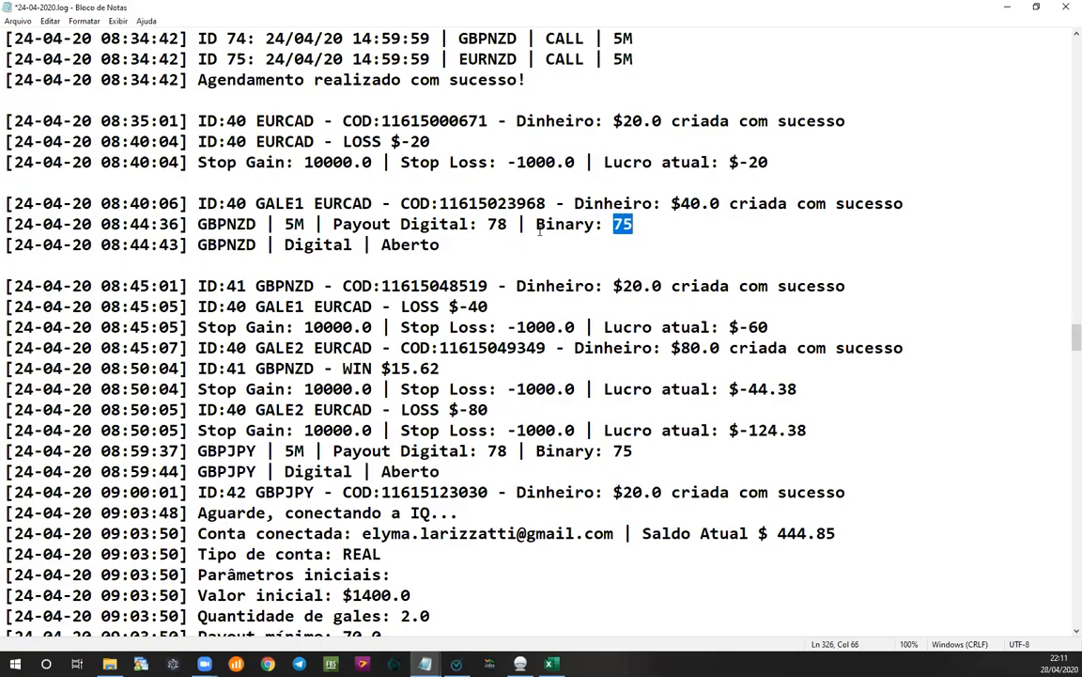
pyautogui.moveTo(284, 245); pyautogui.dragTo(352, 245)
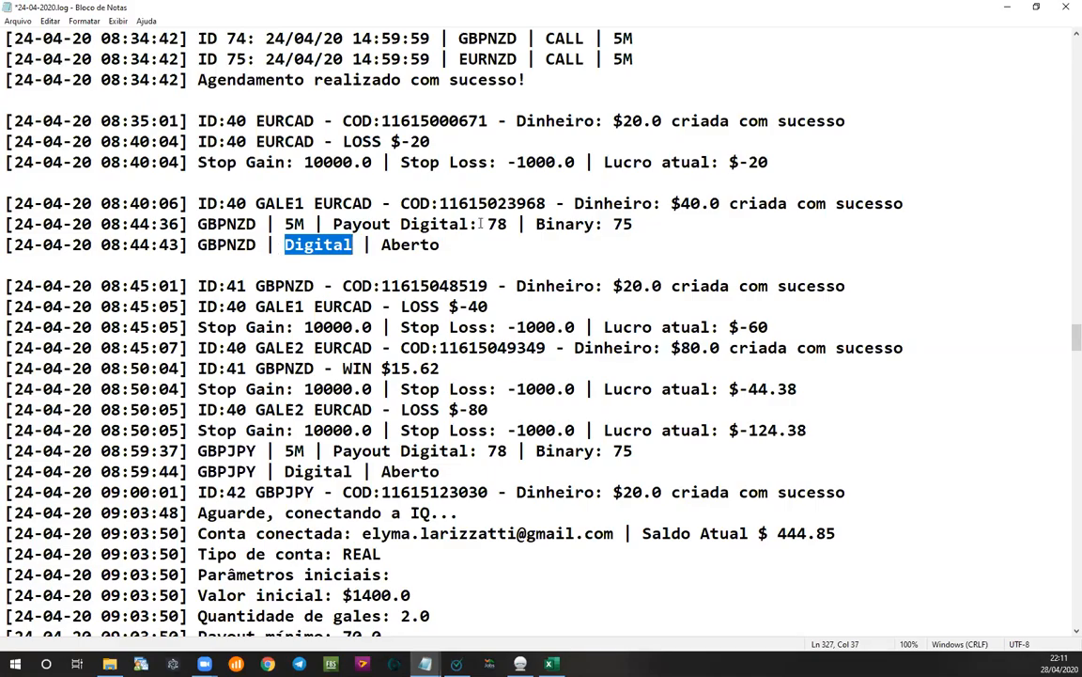
pyautogui.moveTo(487, 224); pyautogui.dragTo(509, 224)
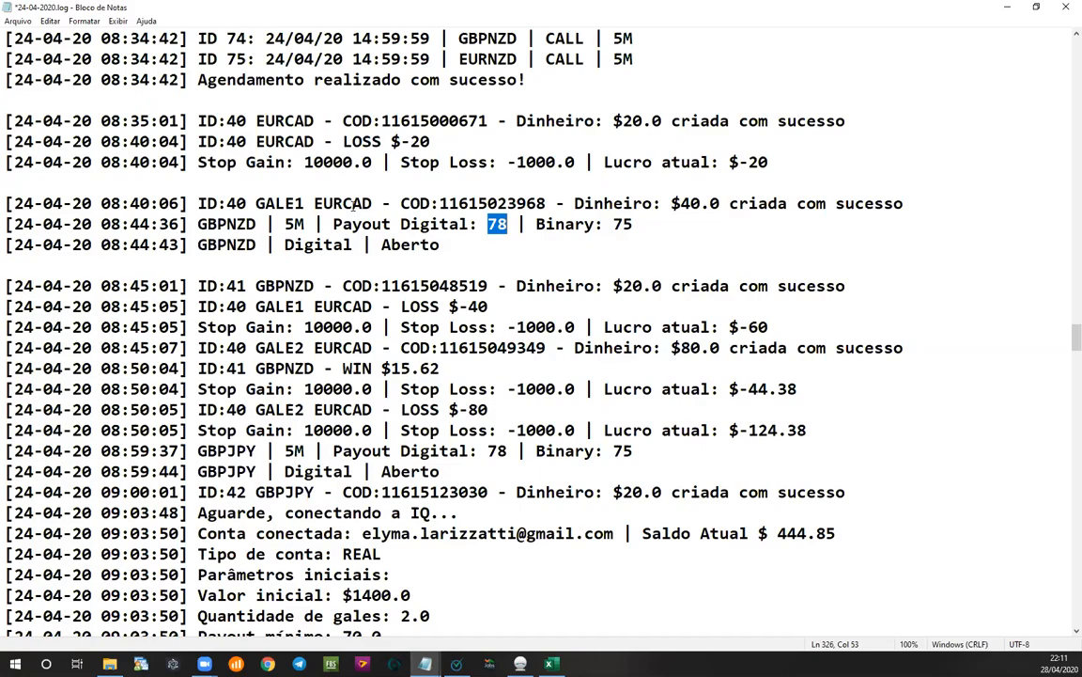
pyautogui.scroll(-1, 354, 205)
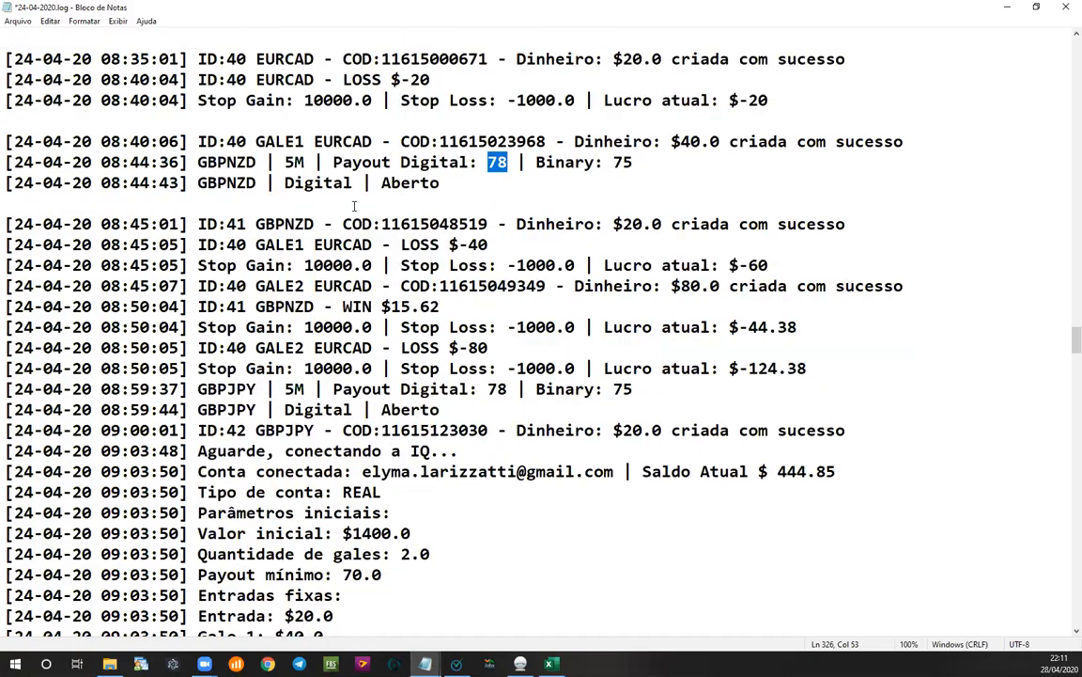
pyautogui.click(488, 163)
pyautogui.doubleClick(505, 163)
# Step: Delete the account e-mail from the 09:03:50 session's connected-account line
pyautogui.moveTo(363, 471); pyautogui.dragTo(623, 471)
pyautogui.press('BackSpace')
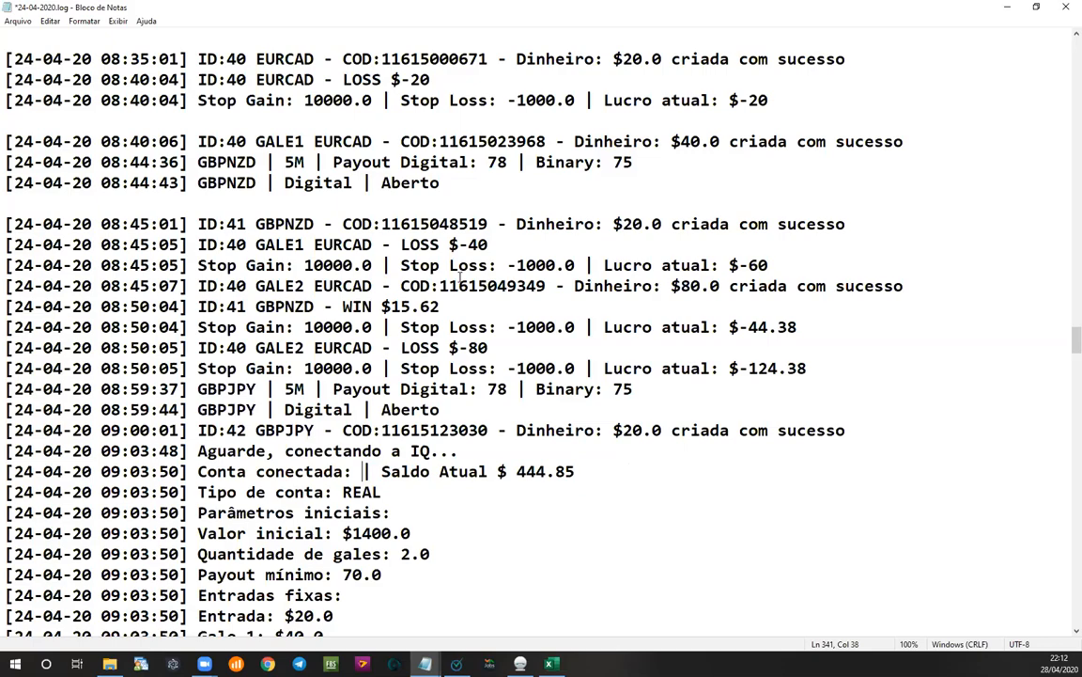
# Step: Look through the ID:40 to ID:42 results, the 09:03:50 and following sessions, and the operations after the 09:20:58 scheduling
pyautogui.scroll(-2, 459, 279)
pyautogui.scroll(1, 460, 276)
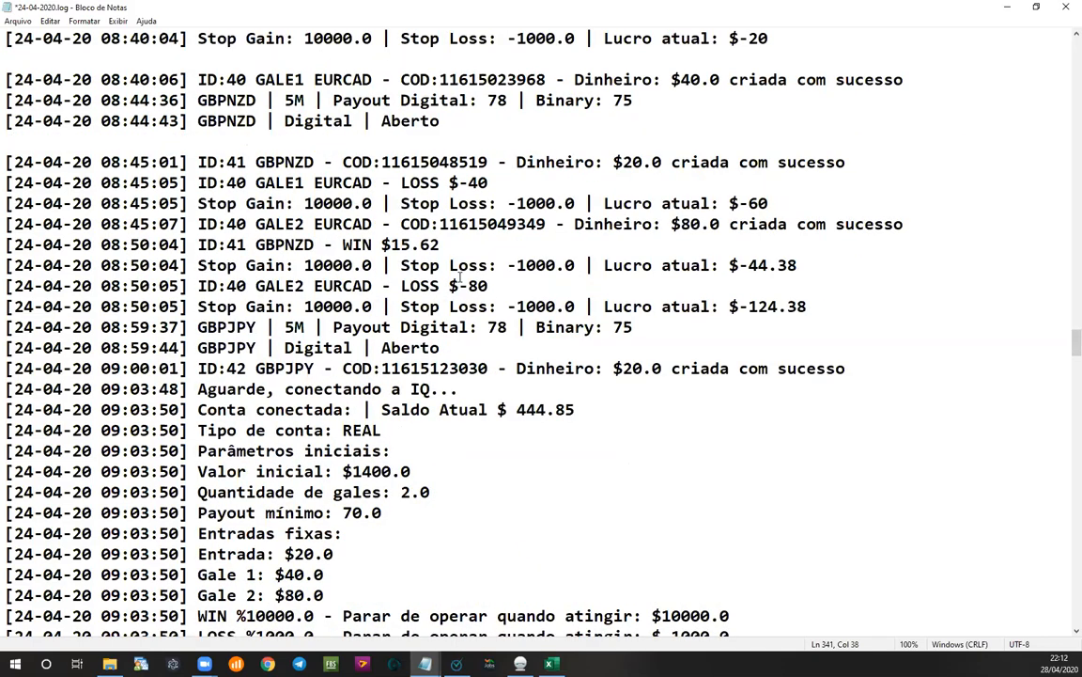
pyautogui.scroll(2, 468, 265)
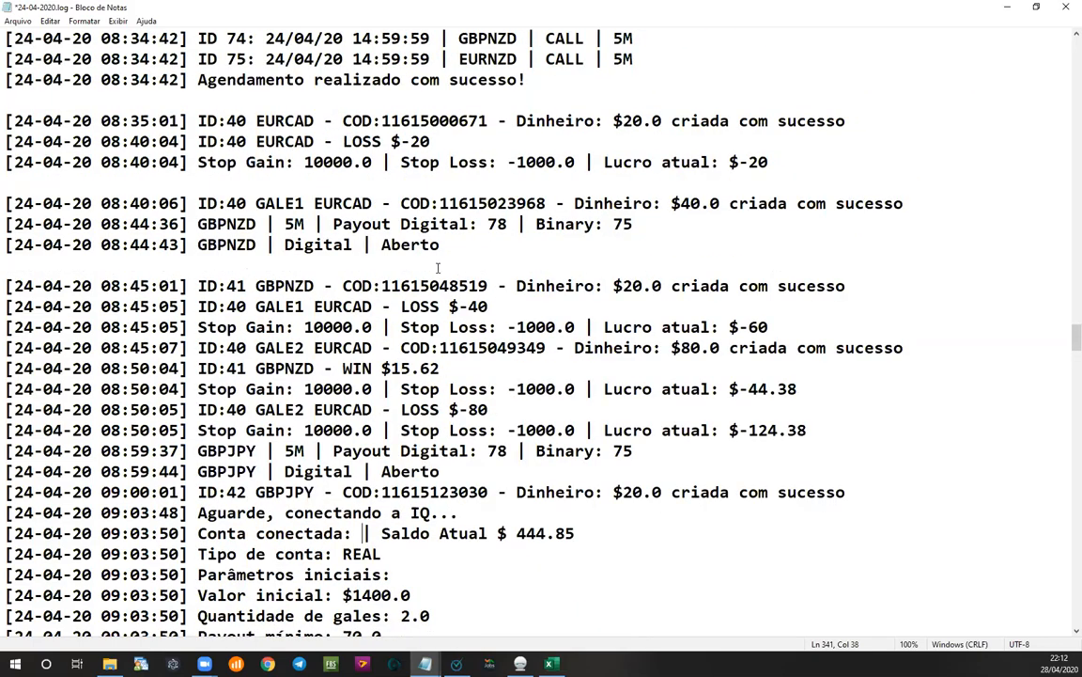
pyautogui.scroll(-3, 288, 326)
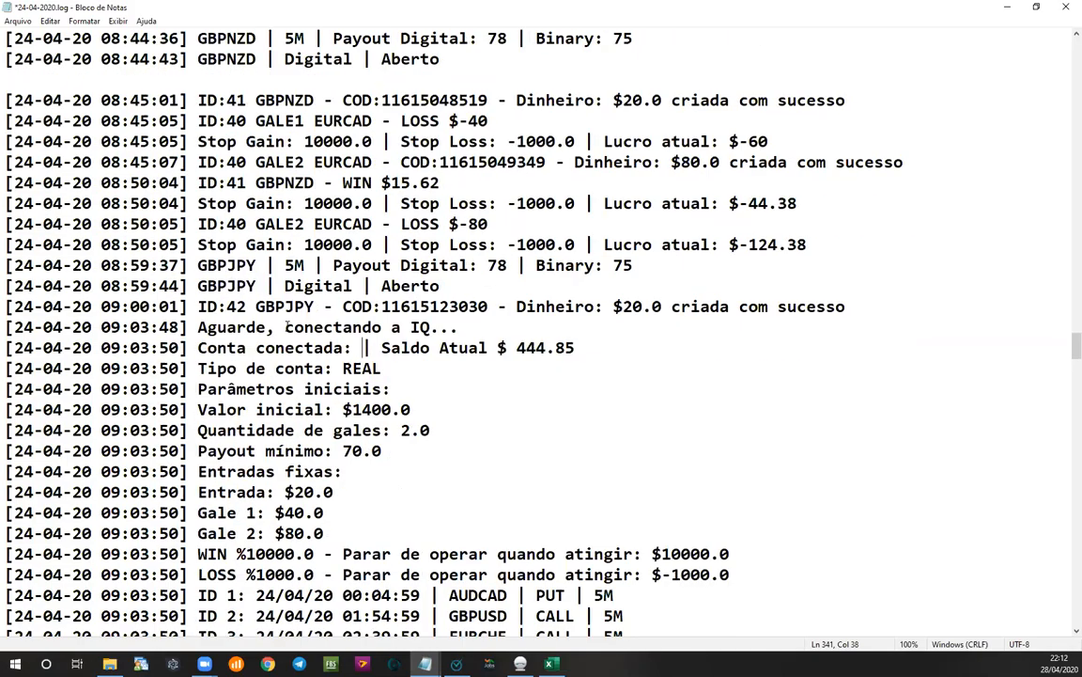
pyautogui.scroll(-7, 294, 324)
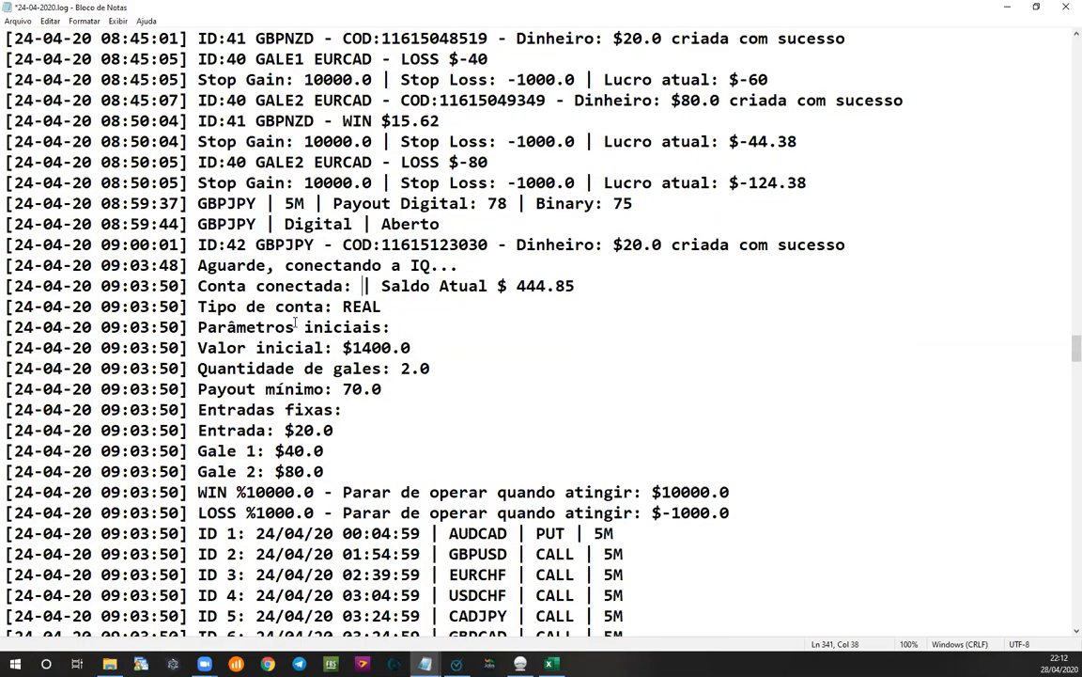
pyautogui.scroll(-4, 292, 327)
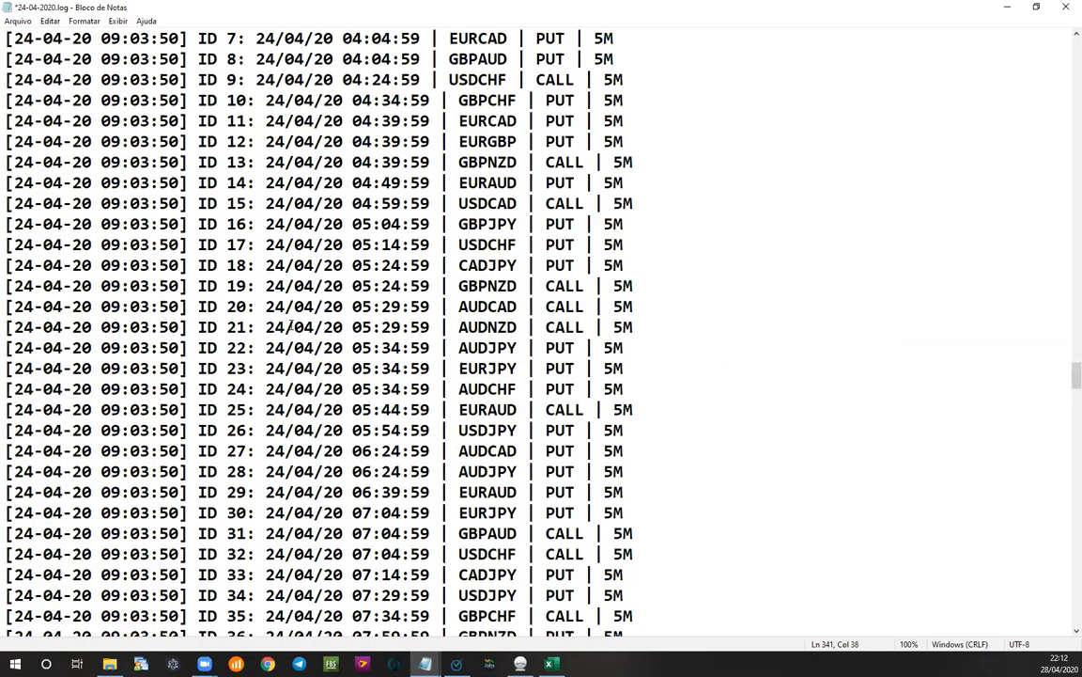
pyautogui.scroll(-17, 291, 327)
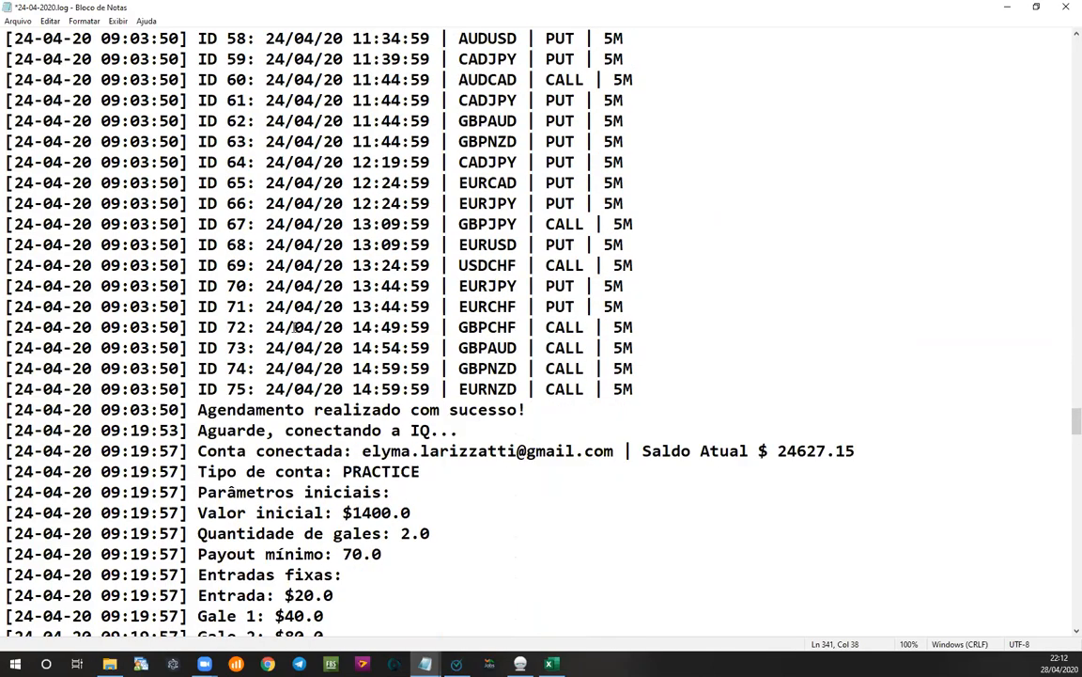
pyautogui.scroll(-8, 294, 324)
pyautogui.scroll(-15, 293, 322)
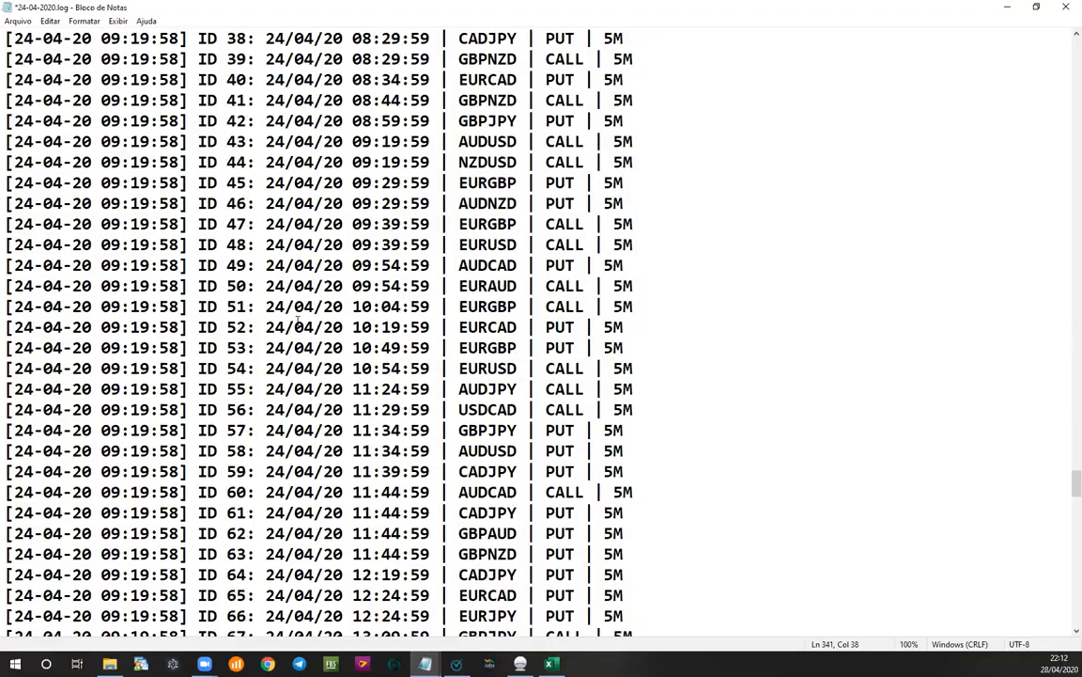
pyautogui.scroll(-20, 297, 323)
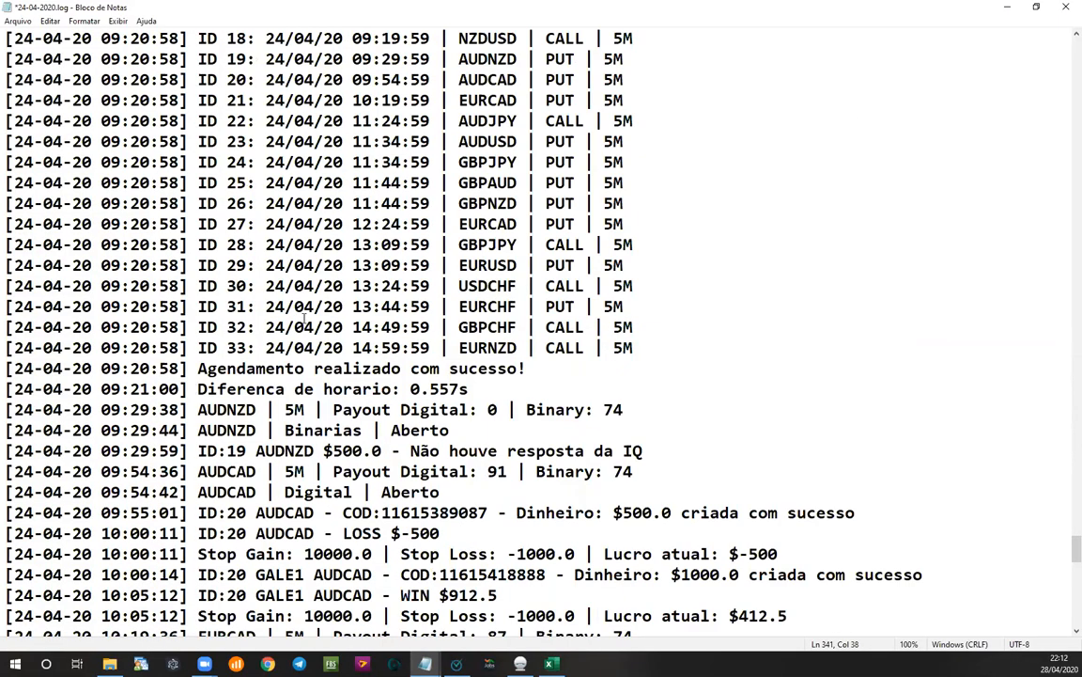
pyautogui.scroll(-8, 303, 320)
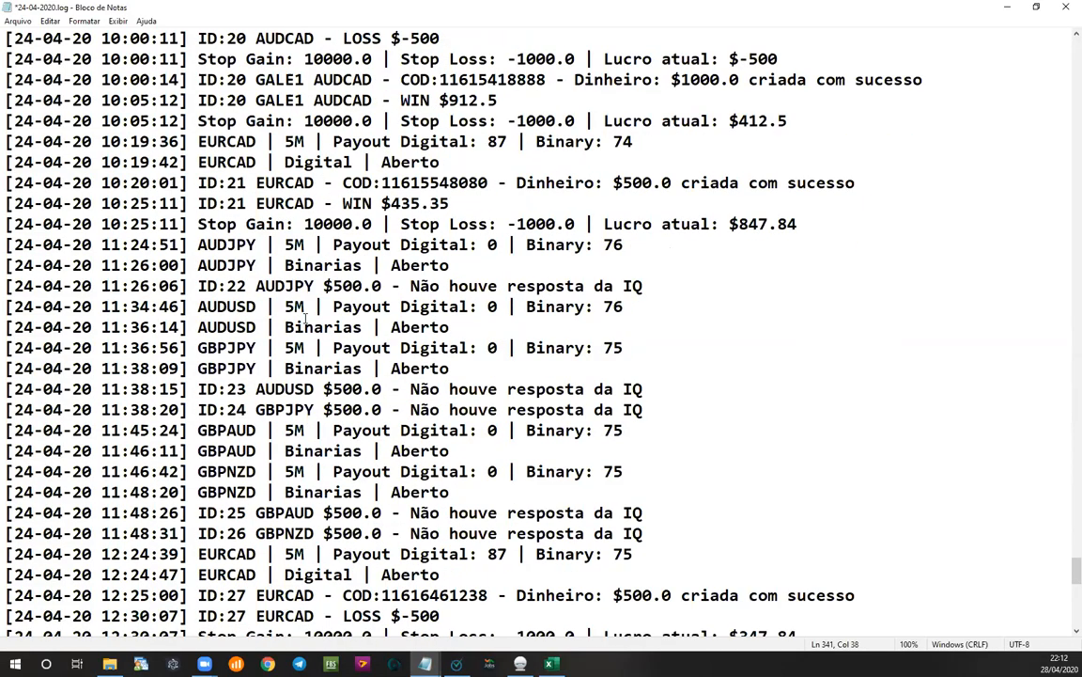
# Step: Insert a blank line in the log just above the 11:38:15 ID:23 AUDUSD line
pyautogui.scroll(-2, 335, 336)
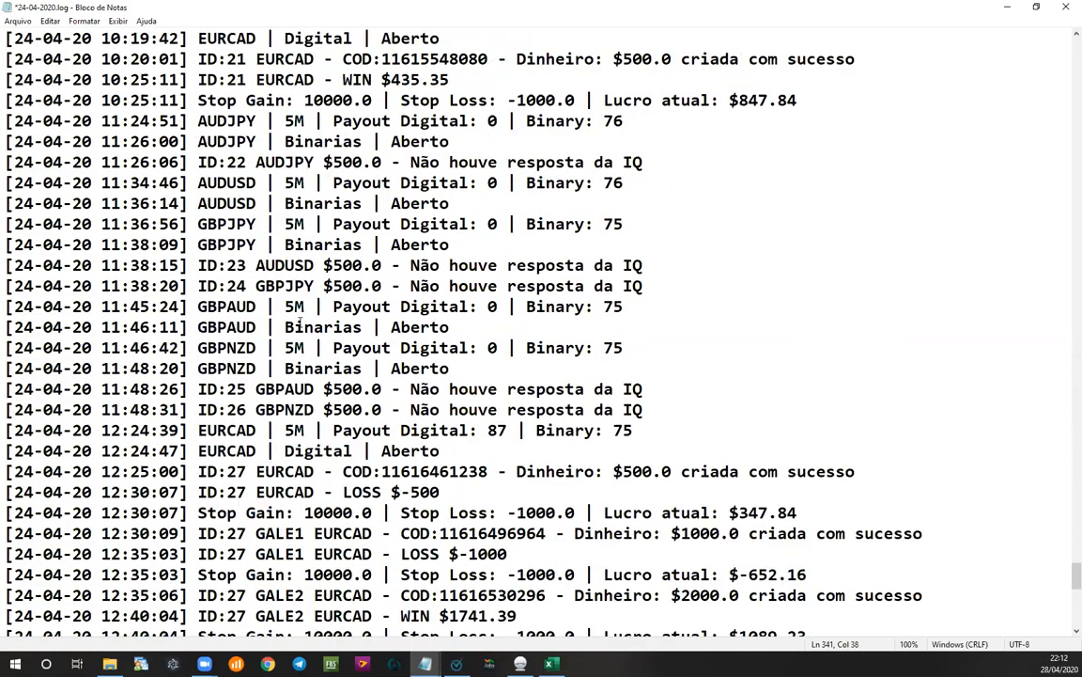
pyautogui.moveTo(218, 285); pyautogui.dragTo(400, 263)
pyautogui.click(537, 285)
pyautogui.scroll(1, 406, 244)
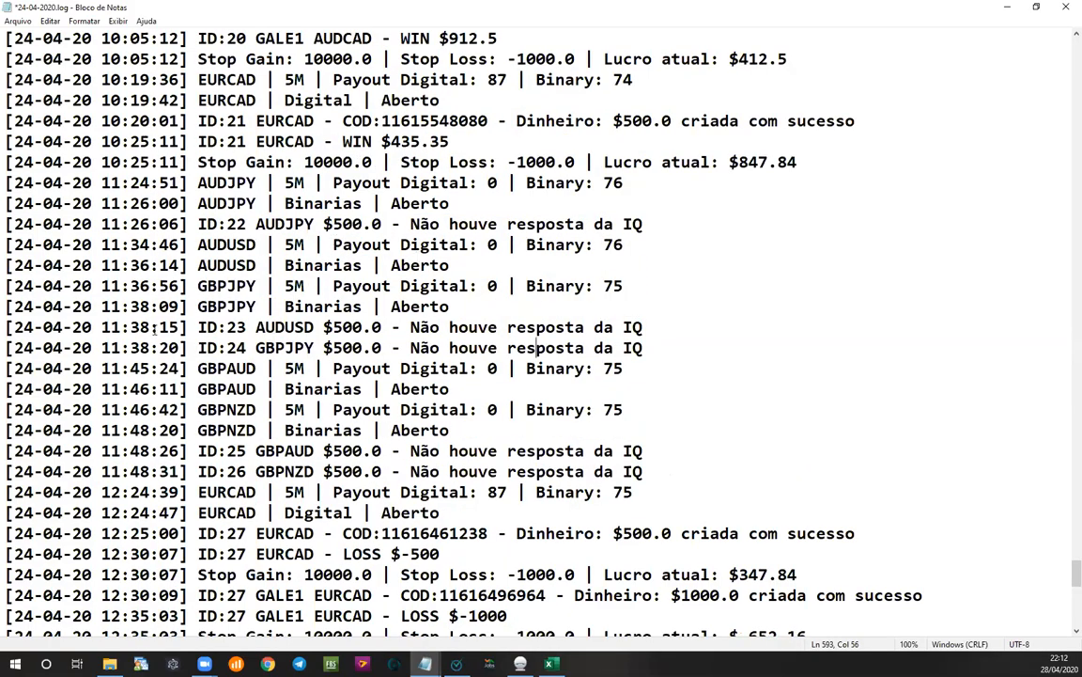
pyautogui.click(482, 307)
pyautogui.press('Return')
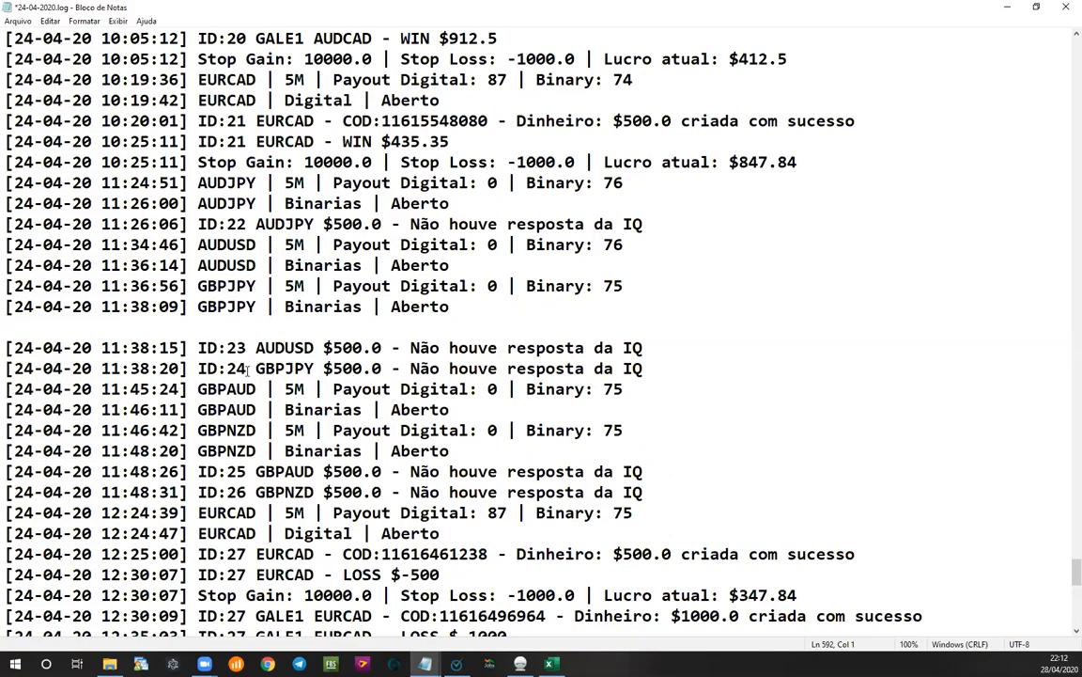
# Step: Highlight the ID:23 AUDUSD entry at 11:38:15, from its ID through the broker's no-response message
pyautogui.moveTo(266, 348); pyautogui.dragTo(334, 347)
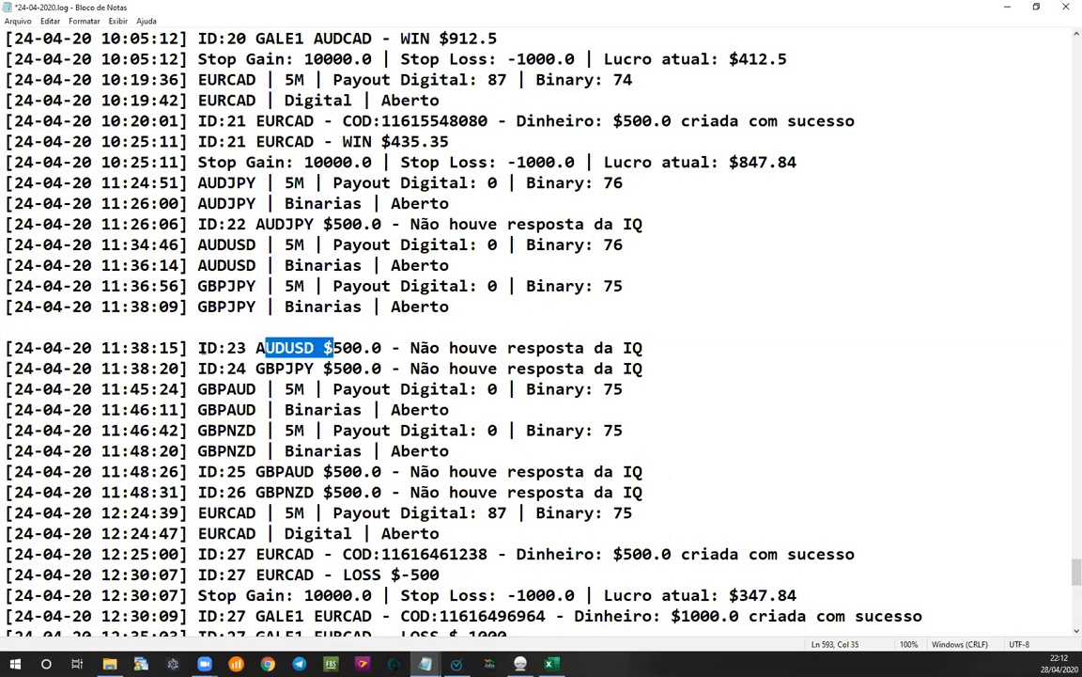
pyautogui.moveTo(100, 347); pyautogui.dragTo(197, 347)
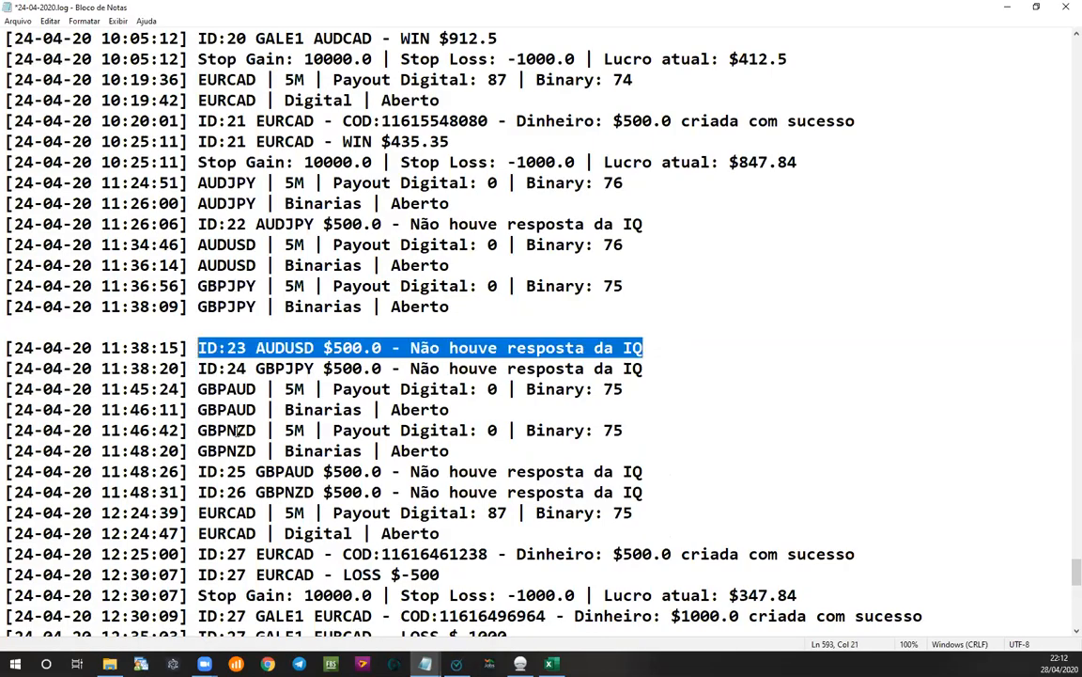
pyautogui.click(690, 368)
# Step: Highlight the time, the GBPAUD pair, and the digital and binary payouts on the 11:45:24 line
pyautogui.moveTo(6, 389); pyautogui.dragTo(267, 389)
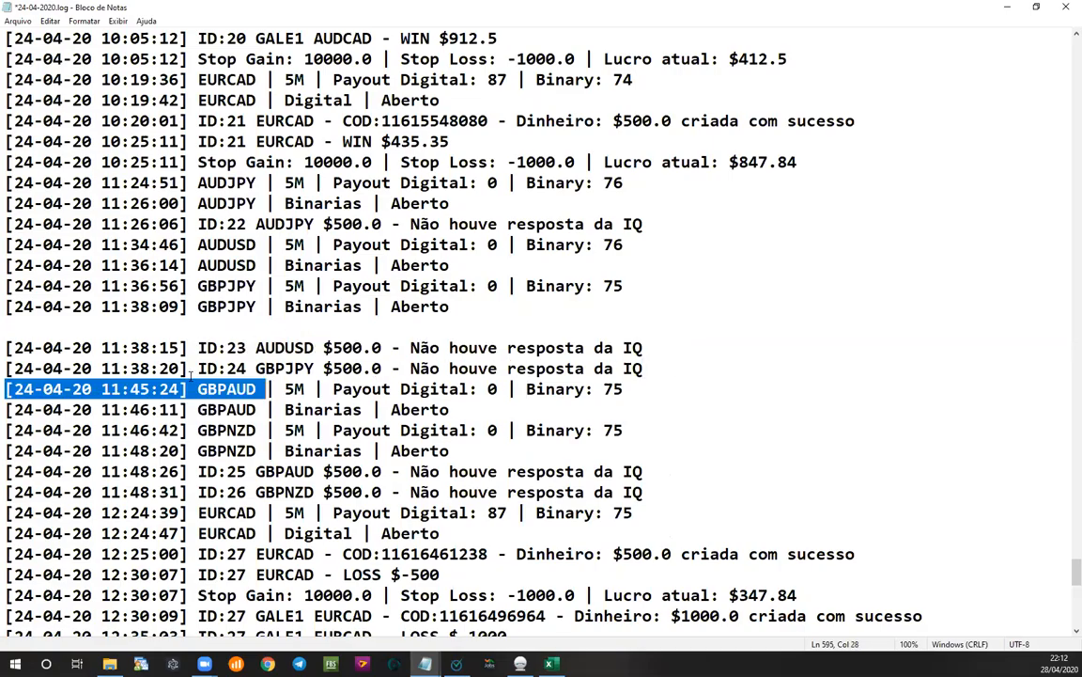
pyautogui.keyDown('shift'); pyautogui.click(189, 372); pyautogui.keyUp('shift')
pyautogui.moveTo(131, 388); pyautogui.dragTo(149, 387)
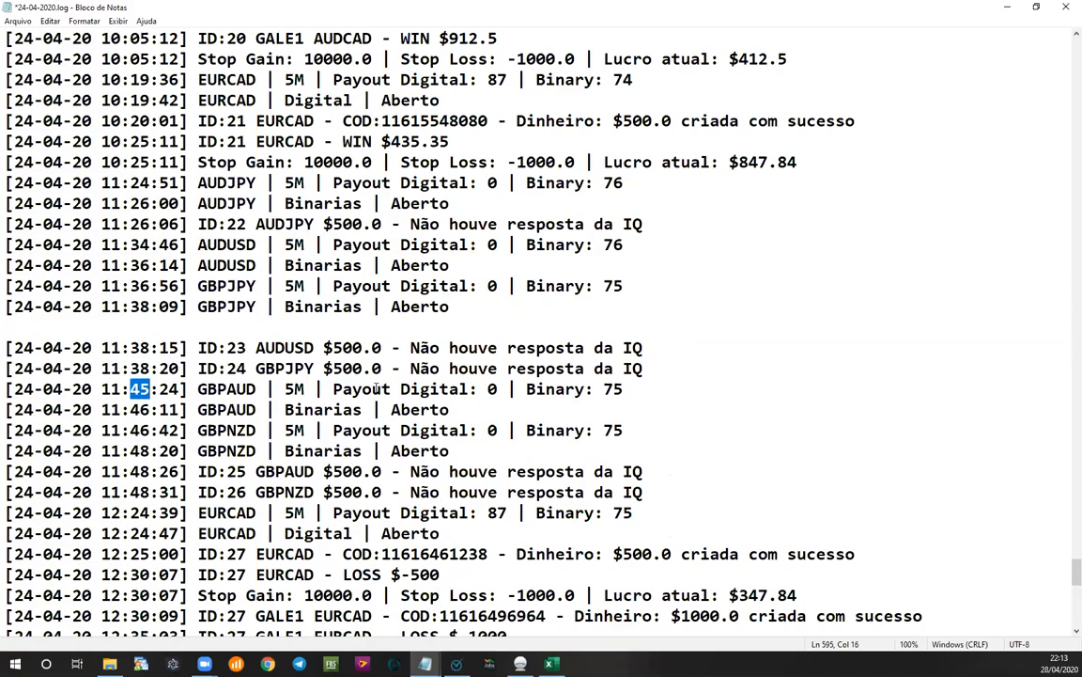
pyautogui.doubleClick(489, 389)
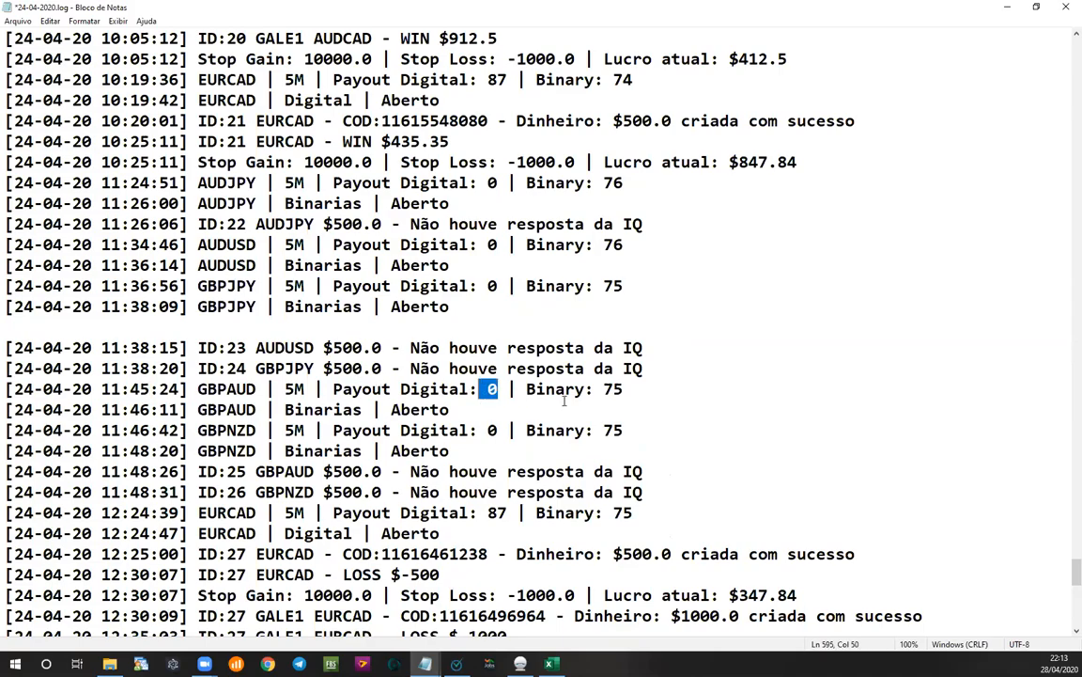
pyautogui.doubleClick(612, 388)
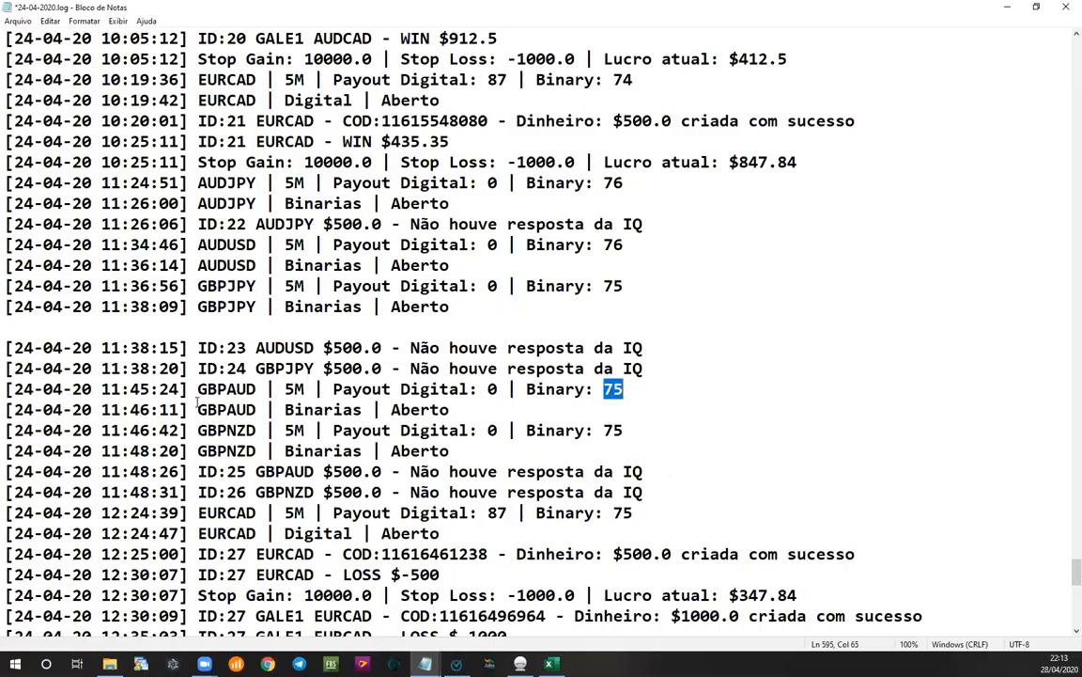
pyautogui.doubleClick(226, 389)
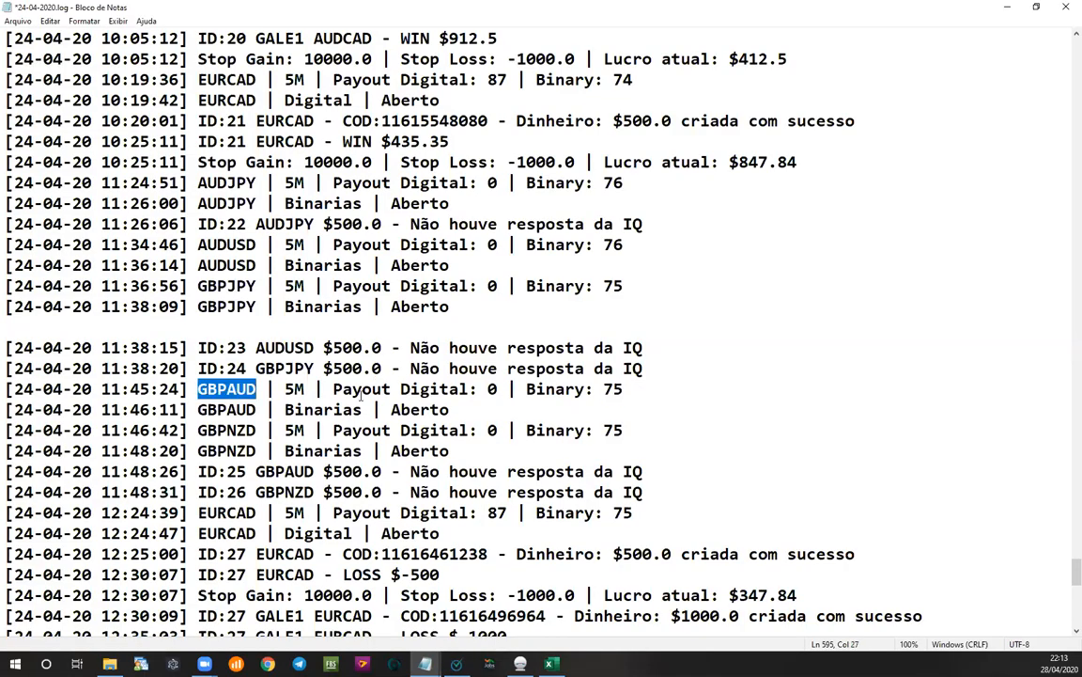
pyautogui.doubleClick(613, 388)
pyautogui.moveTo(624, 388); pyautogui.dragTo(613, 389)
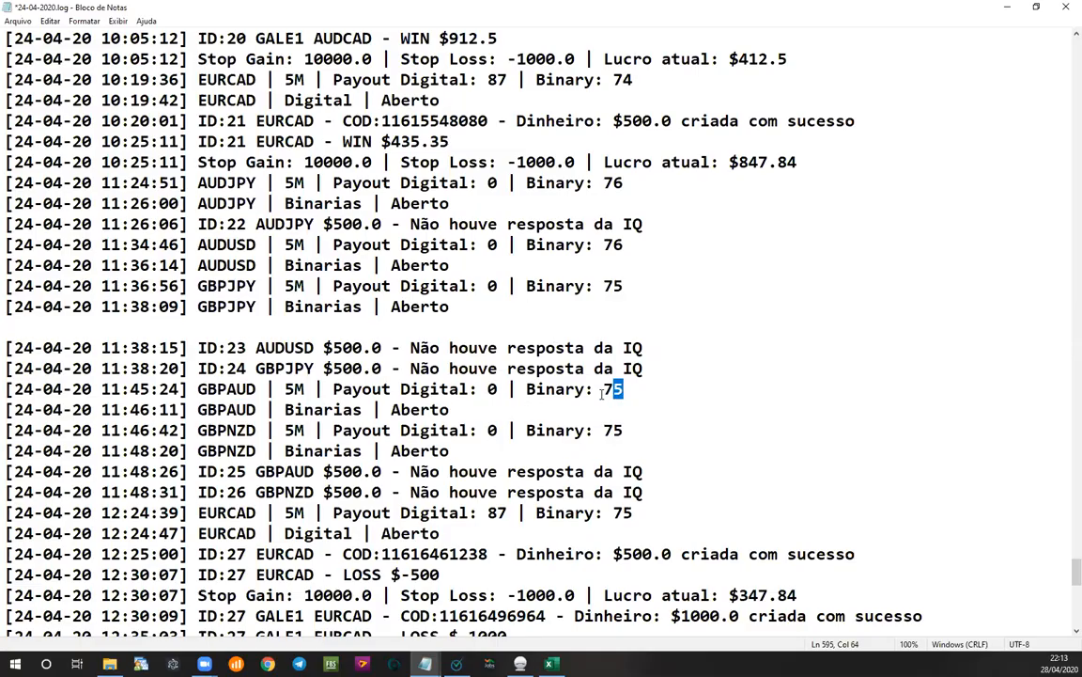
# Step: Examine the no-response results logged for ID:25 GBPAUD and ID:26 GBPNZD, highlighting each entry
pyautogui.scroll(-2, 519, 378)
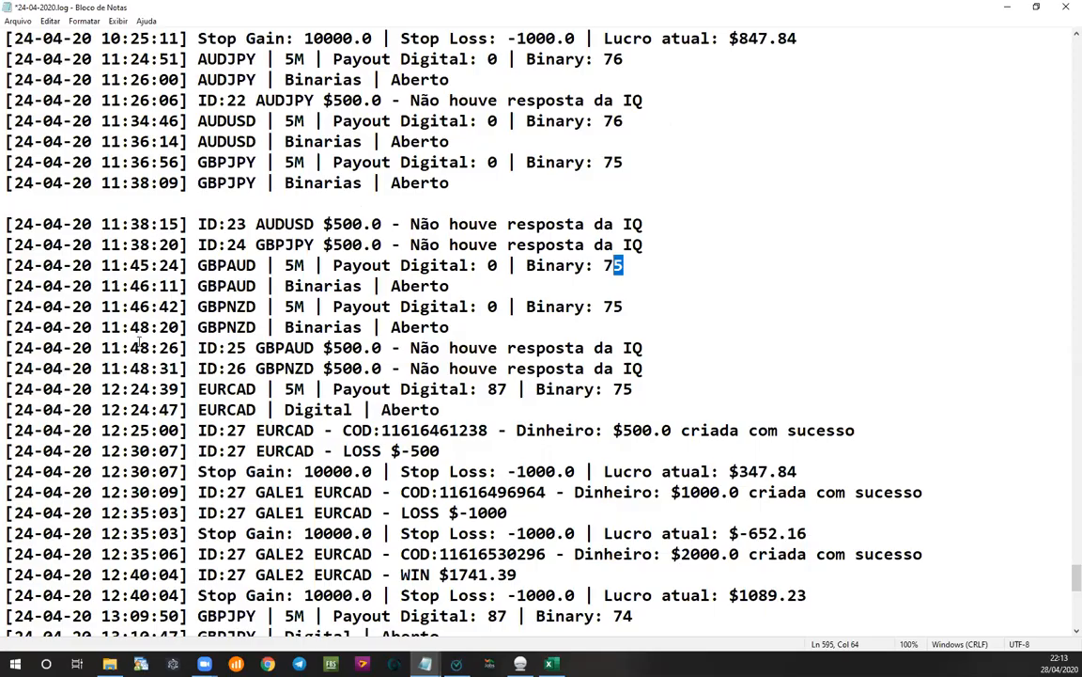
pyautogui.moveTo(276, 348); pyautogui.dragTo(323, 348)
pyautogui.moveTo(645, 348)
pyautogui.mouseDown()
pyautogui.moveTo(391, 369)
pyautogui.moveTo(635, 369)
pyautogui.mouseUp()
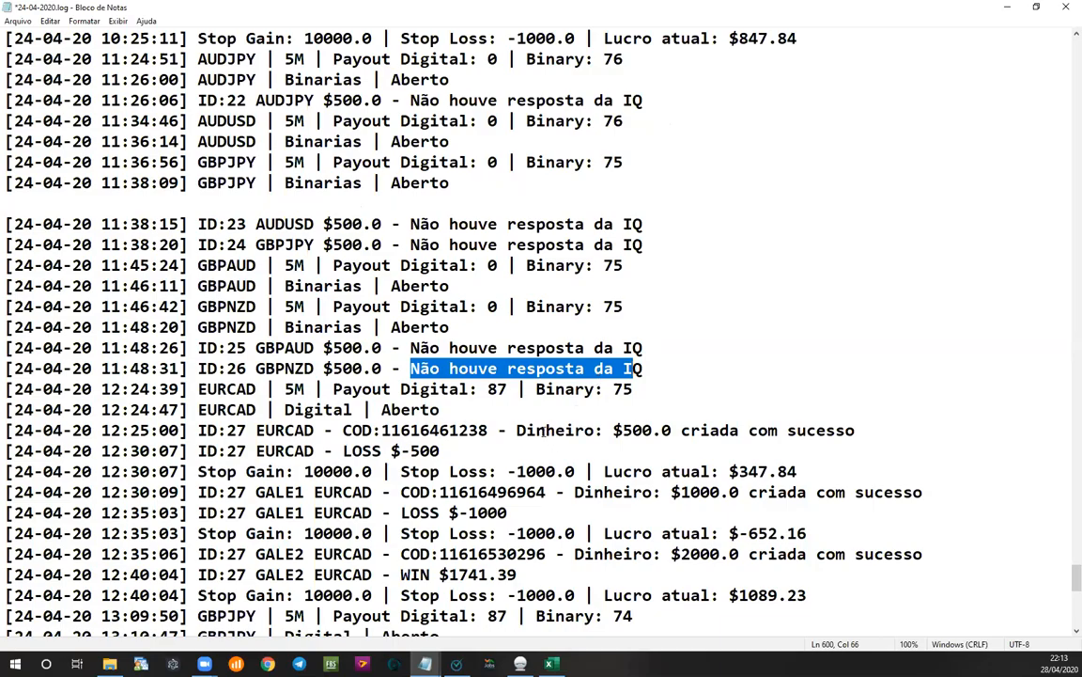
pyautogui.scroll(-2, 543, 430)
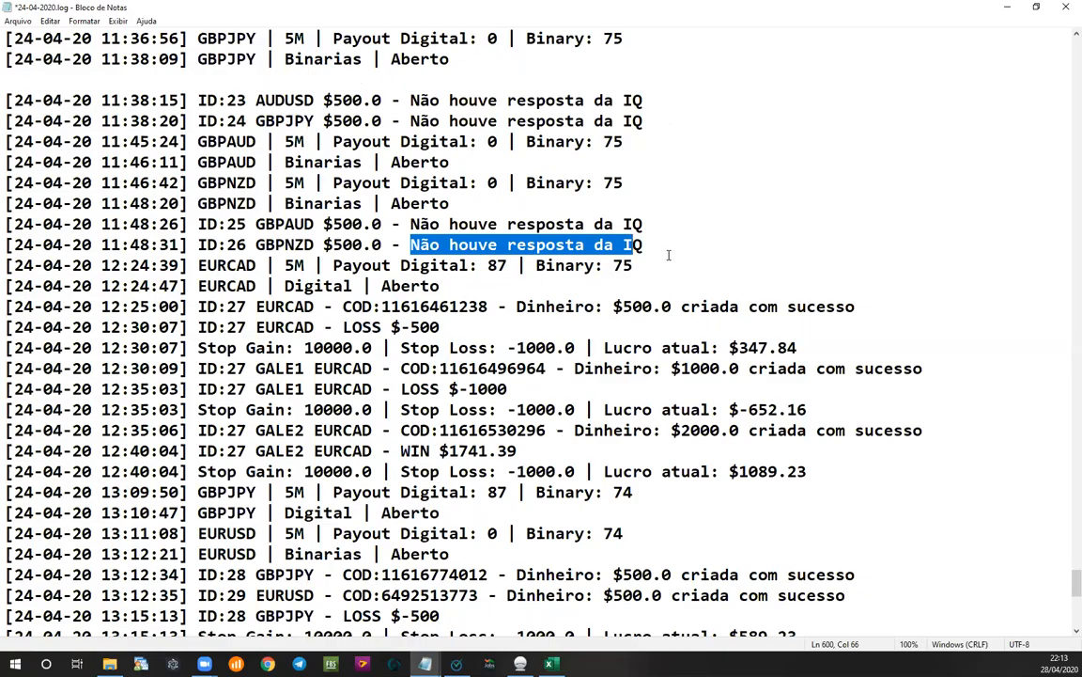
pyautogui.click(667, 243)
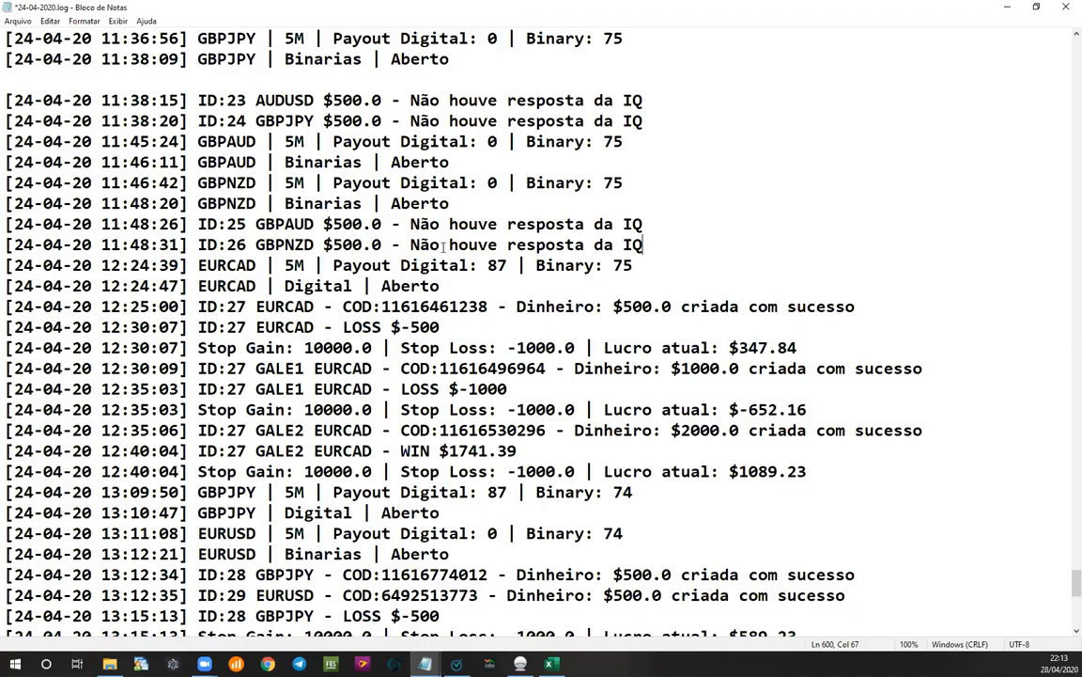
pyautogui.moveTo(647, 224); pyautogui.dragTo(132, 223)
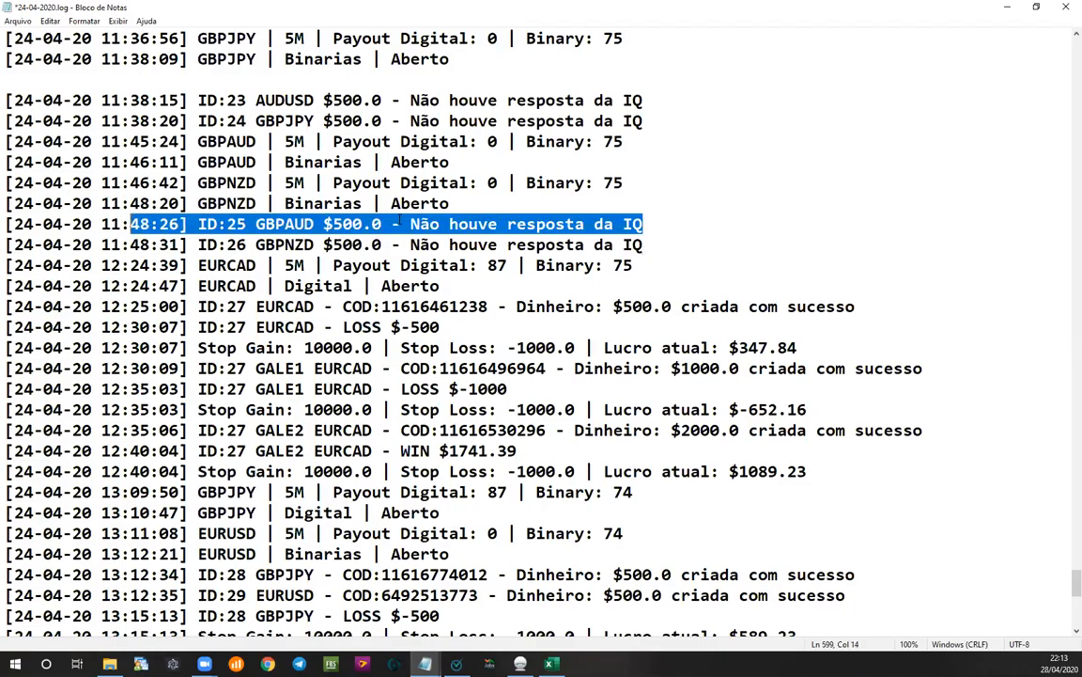
pyautogui.click(580, 267)
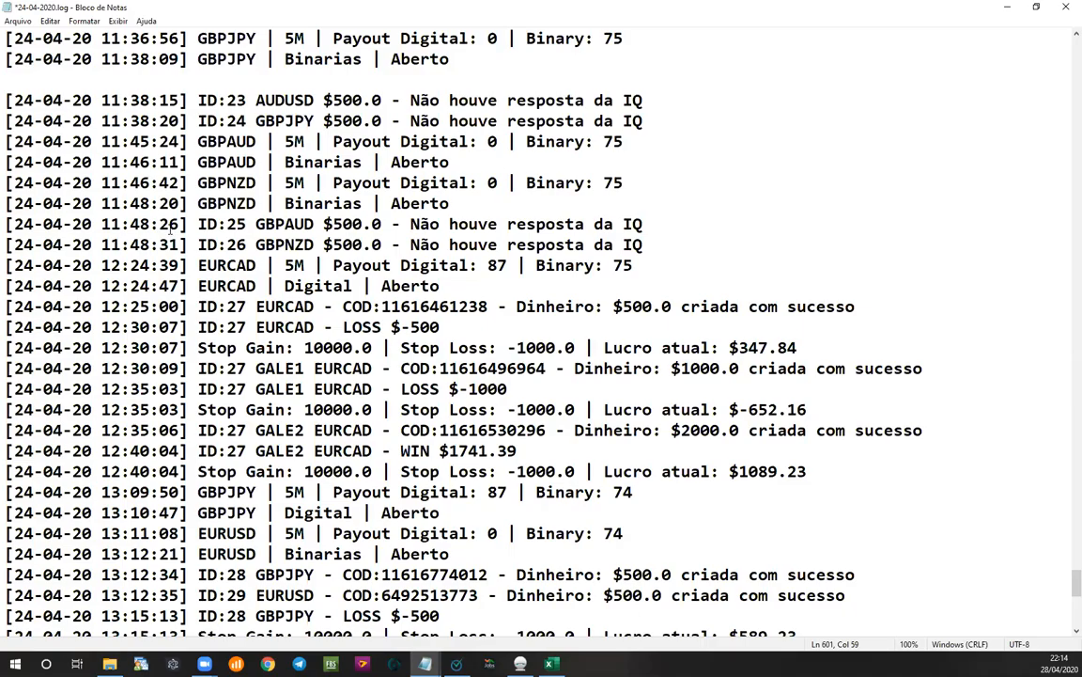
# Step: Highlight the ID:25 and ID:26 entries again, finishing on the no-response message of the ID:26 GBPNZD line
pyautogui.scroll(2, 192, 205)
pyautogui.scroll(-1, 212, 242)
pyautogui.scroll(-1, 657, 235)
pyautogui.moveTo(648, 225); pyautogui.dragTo(208, 224)
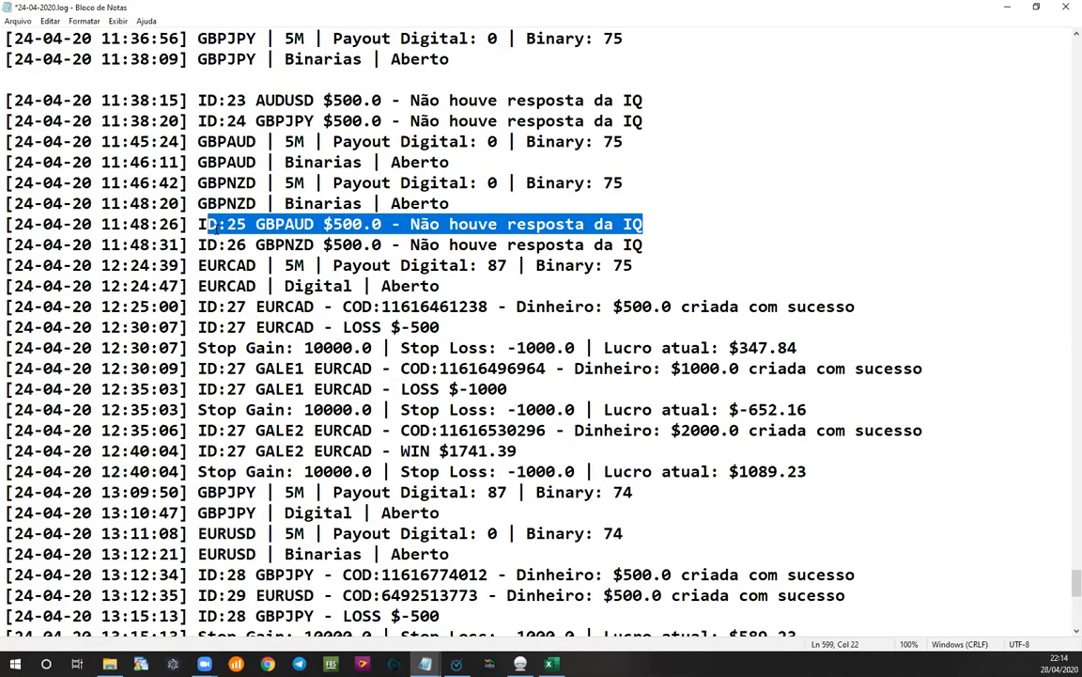
pyautogui.moveTo(645, 245); pyautogui.dragTo(297, 244)
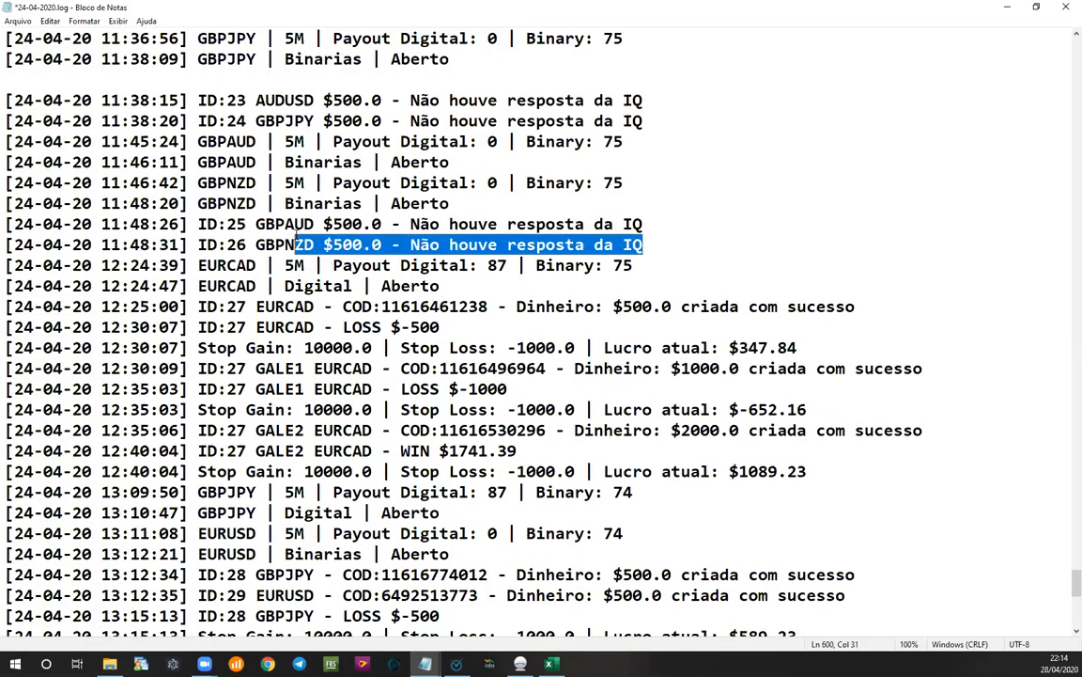
pyautogui.click(265, 244)
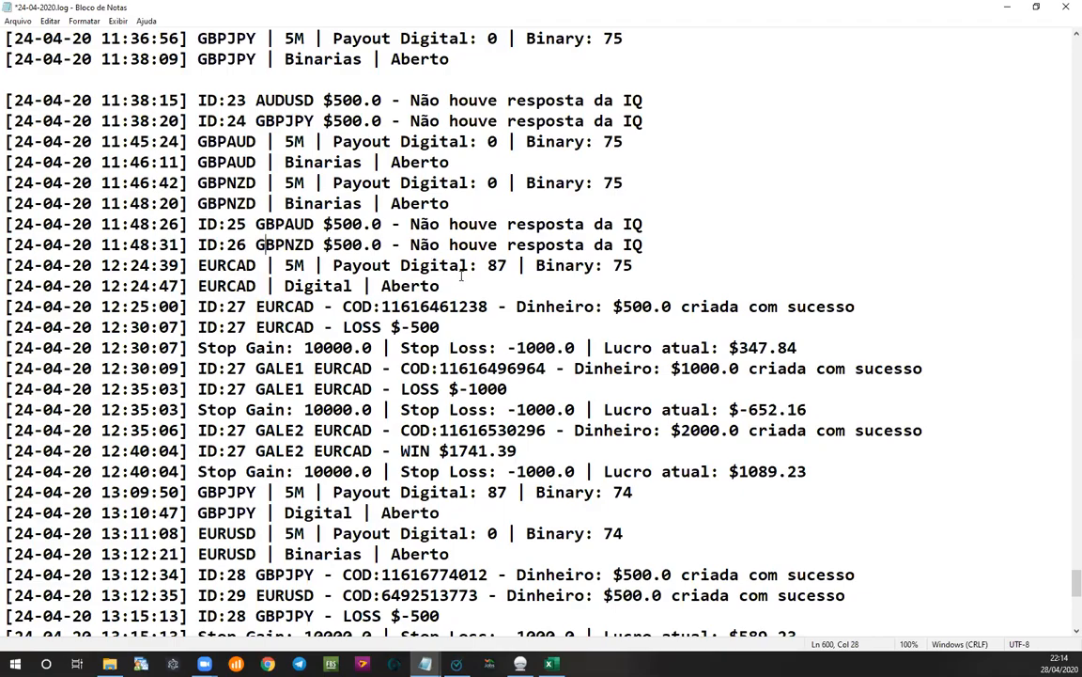
pyautogui.click(652, 240)
pyautogui.keyDown('shift'); pyautogui.click(9, 243); pyautogui.keyUp('shift')
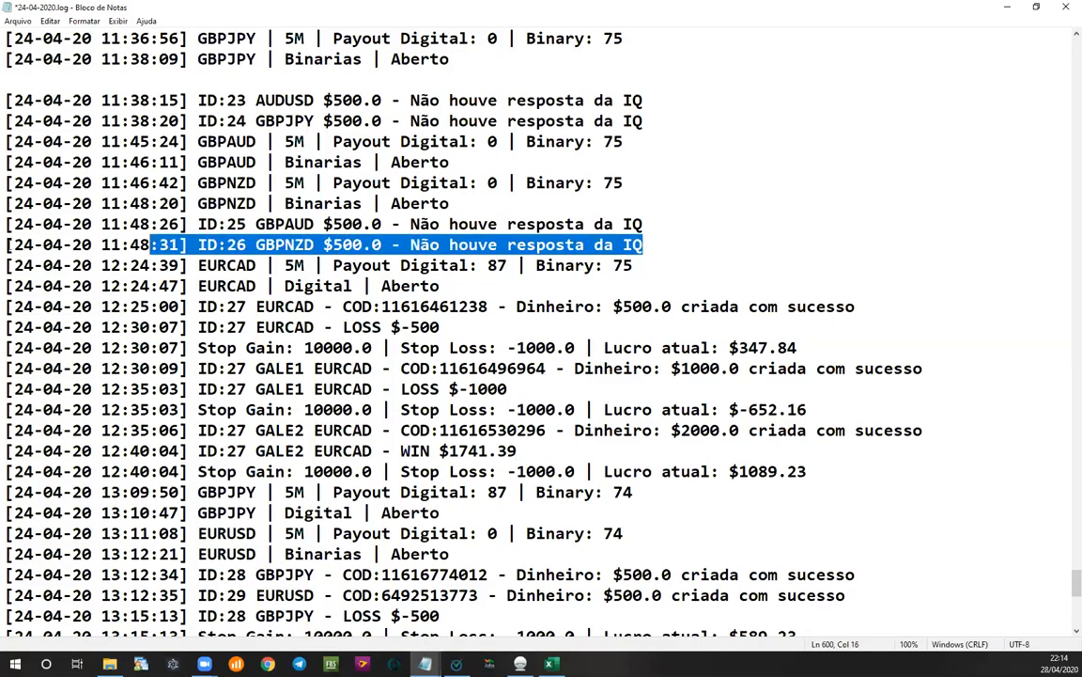
pyautogui.click(647, 252)
pyautogui.moveTo(402, 244); pyautogui.dragTo(649, 237)
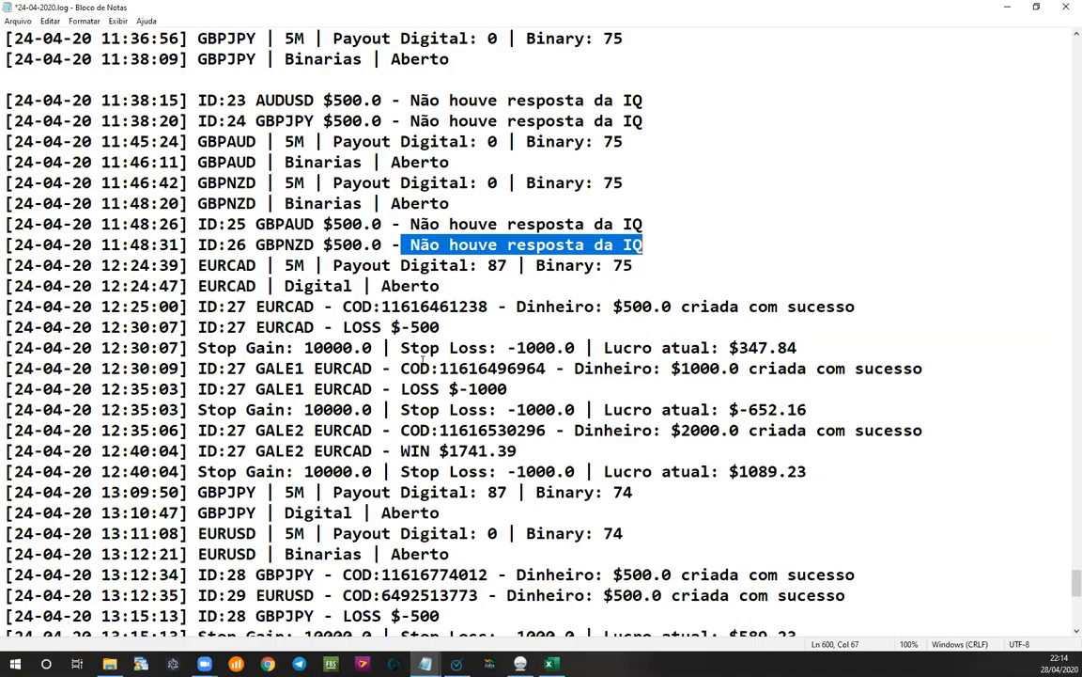
# Step: Go through the rest of the log to its last line, and close 24-04-2020.log without saving the changes
pyautogui.scroll(-8, 354, 329)
pyautogui.scroll(-3, 348, 337)
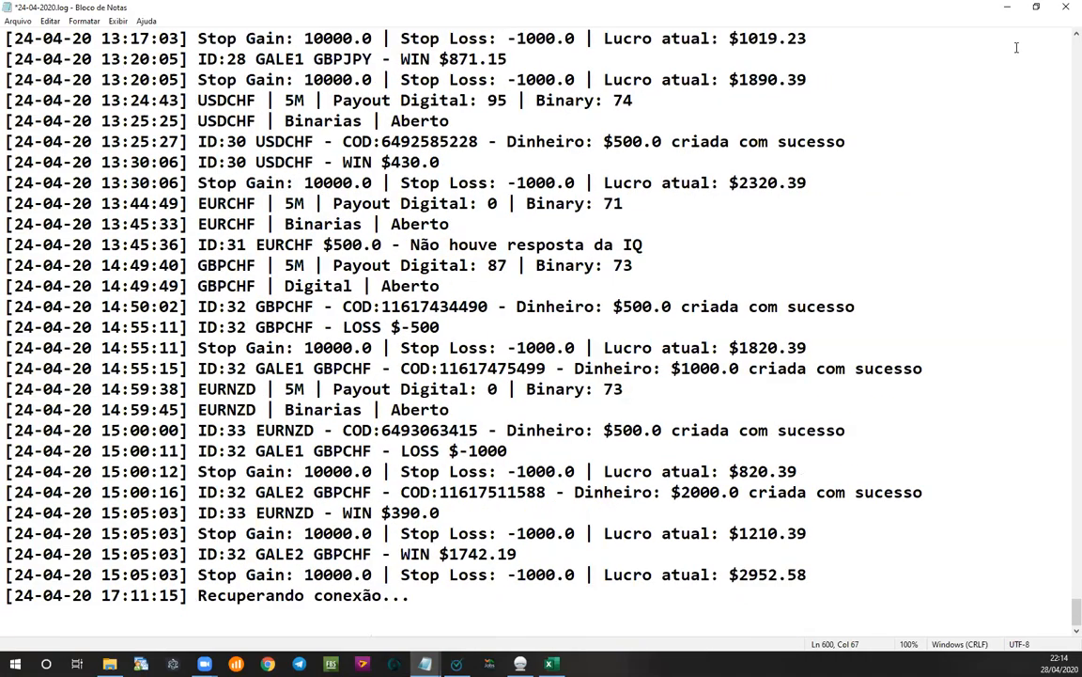
pyautogui.hotkey('alt', 'F4')
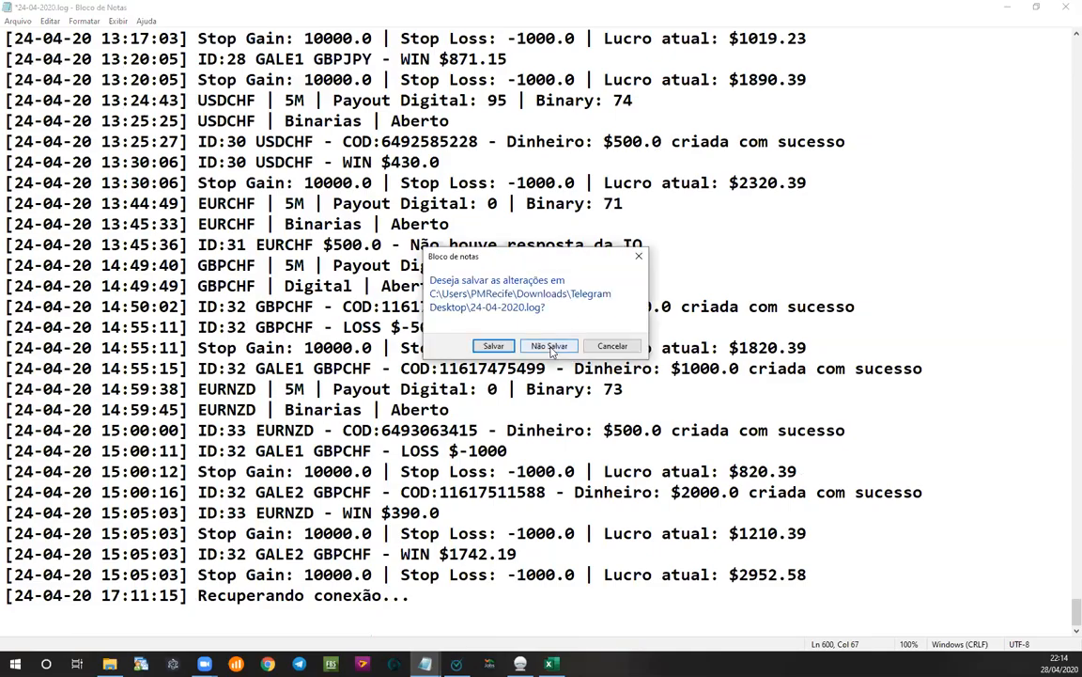
pyautogui.click(550, 347)
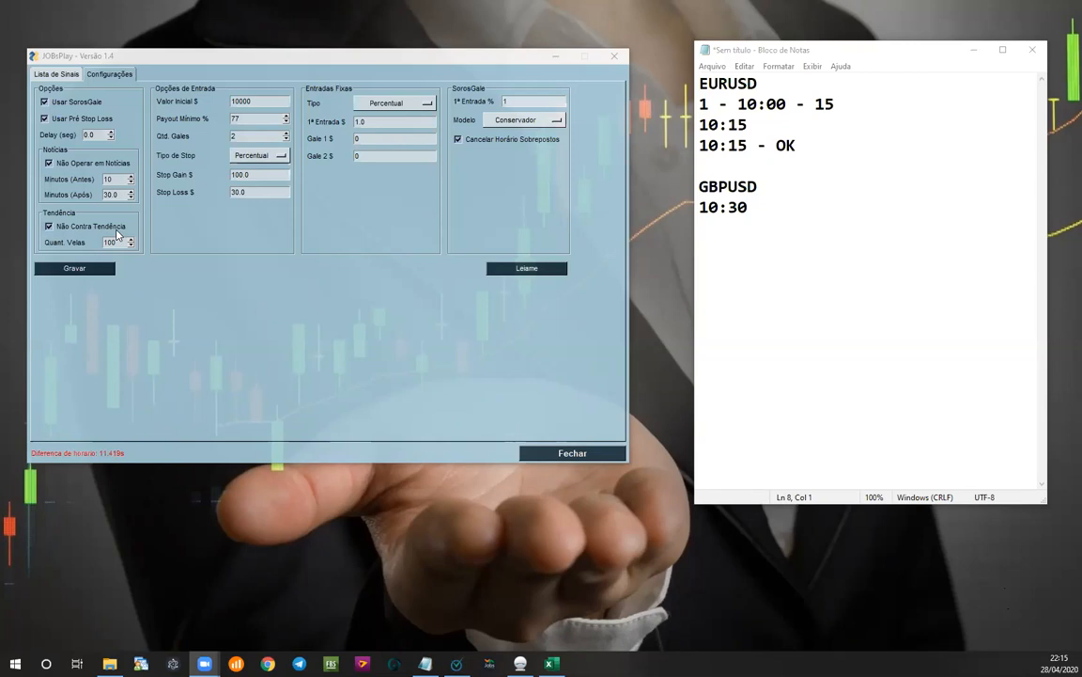
# Step: Set the entry delay in the JOBsPlay options to 11 seconds
pyautogui.click(110, 133)
pyautogui.click(99, 133)
pyautogui.write('11')
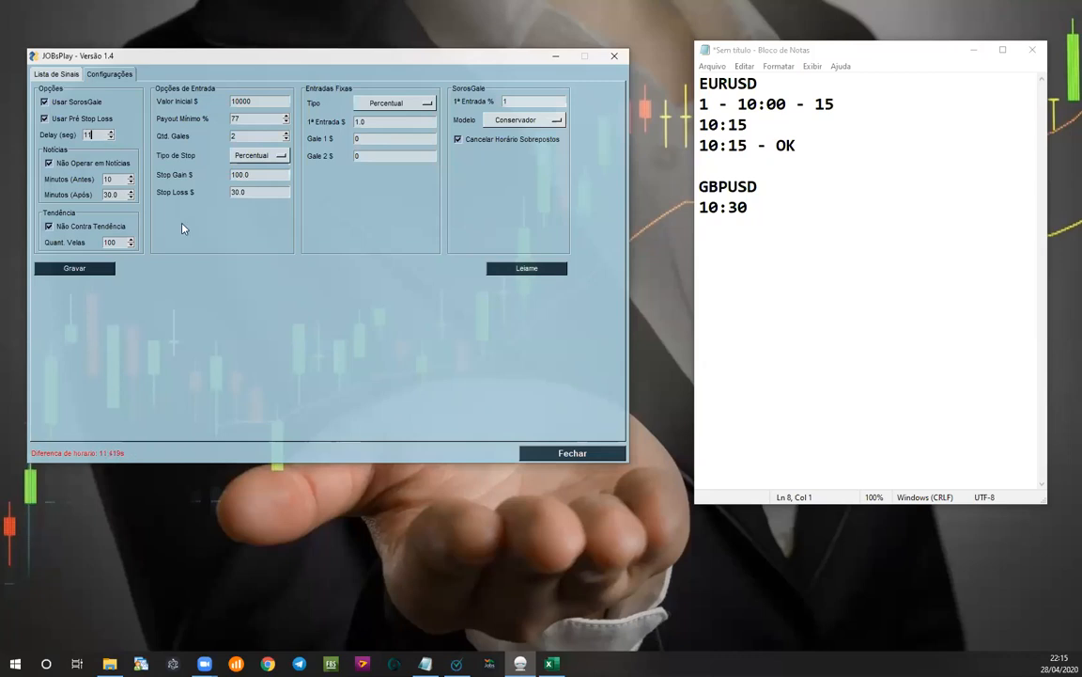
# Step: Set the entry delay in the JOBsPlay options to 3 seconds
pyautogui.doubleClick(107, 136)
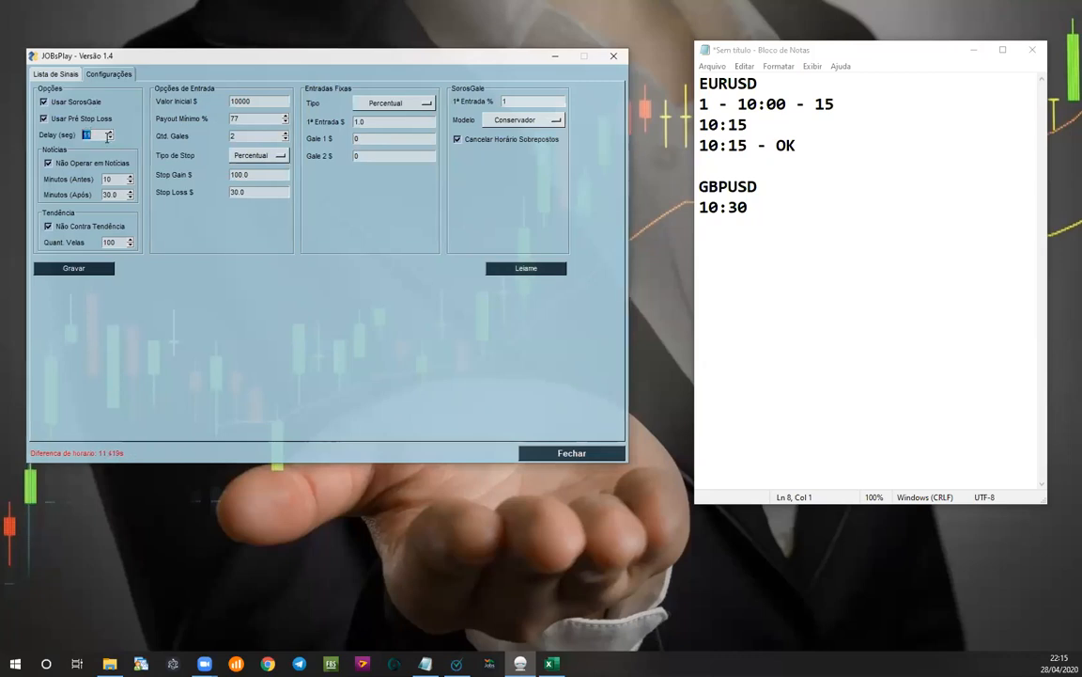
pyautogui.write('0')
pyautogui.click(110, 132)
pyautogui.click(110, 132)
# Step: Open the Windows date and time settings, and bring up the Data e Hora dialog
pyautogui.rightClick(1059, 663)
pyautogui.click(904, 358)
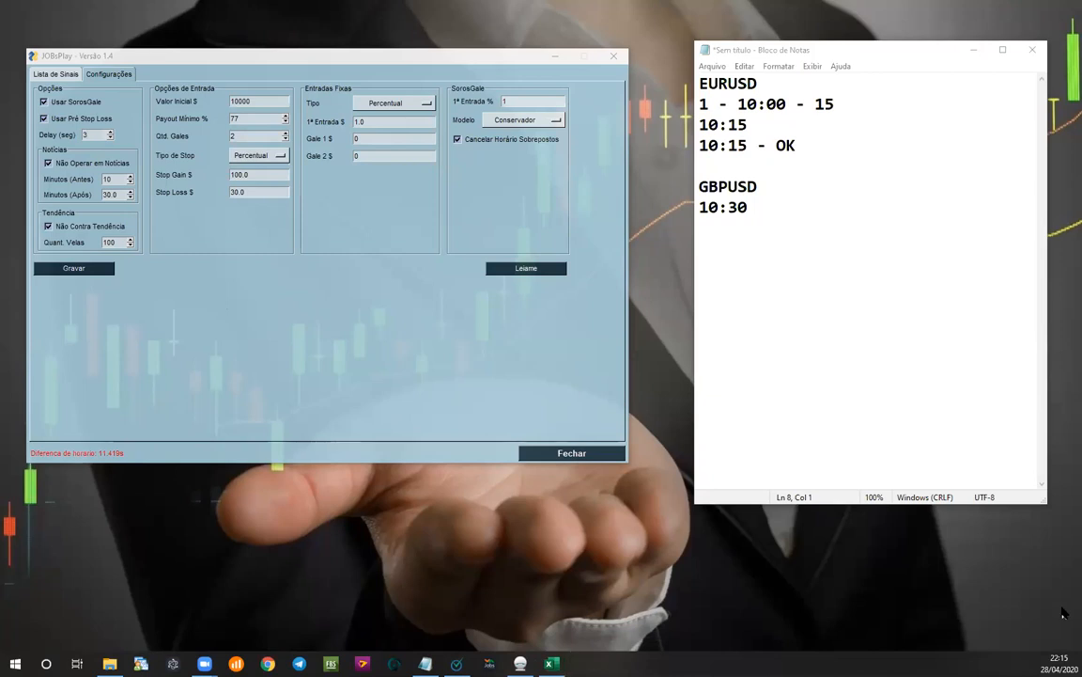
pyautogui.rightClick(1060, 661)
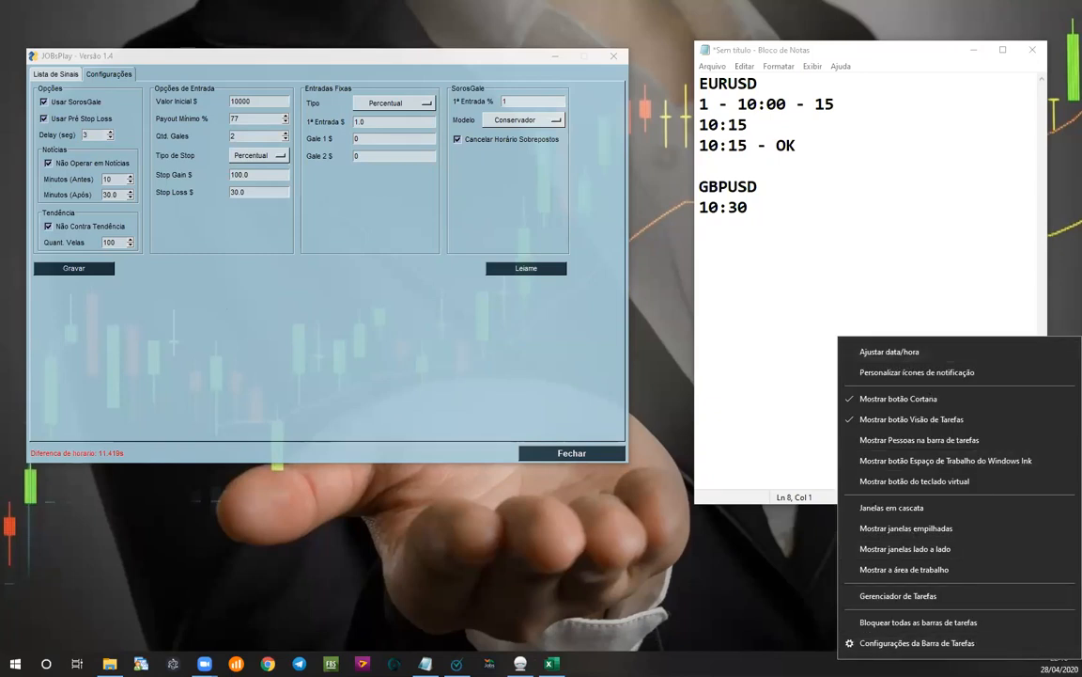
pyautogui.click(889, 352)
pyautogui.rightClick(1060, 668)
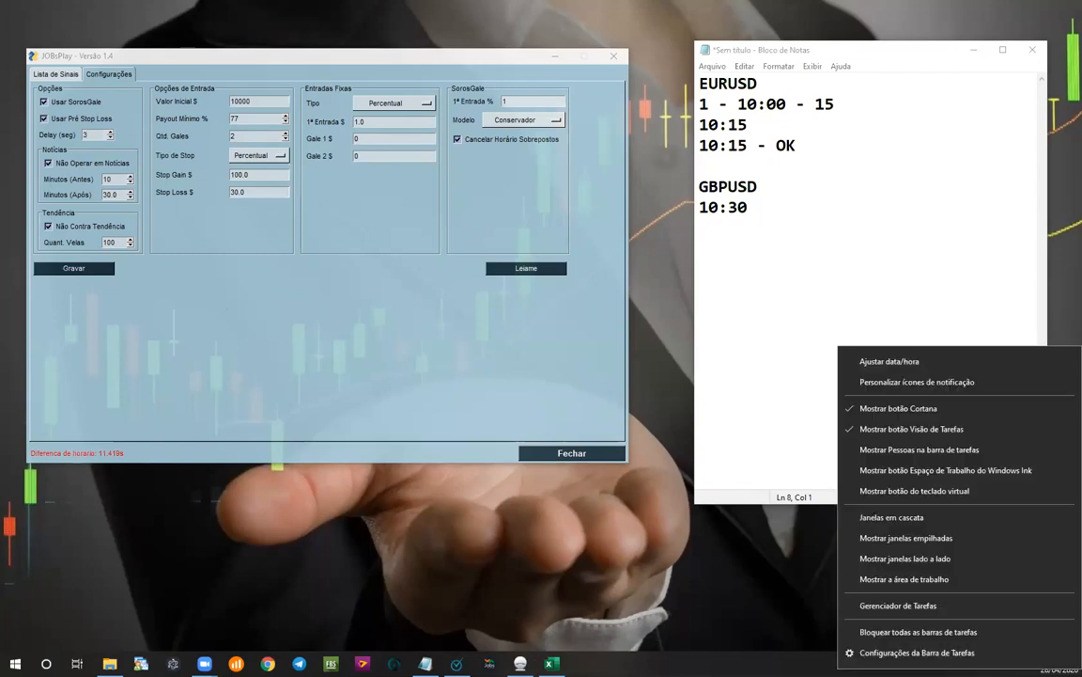
pyautogui.click(904, 362)
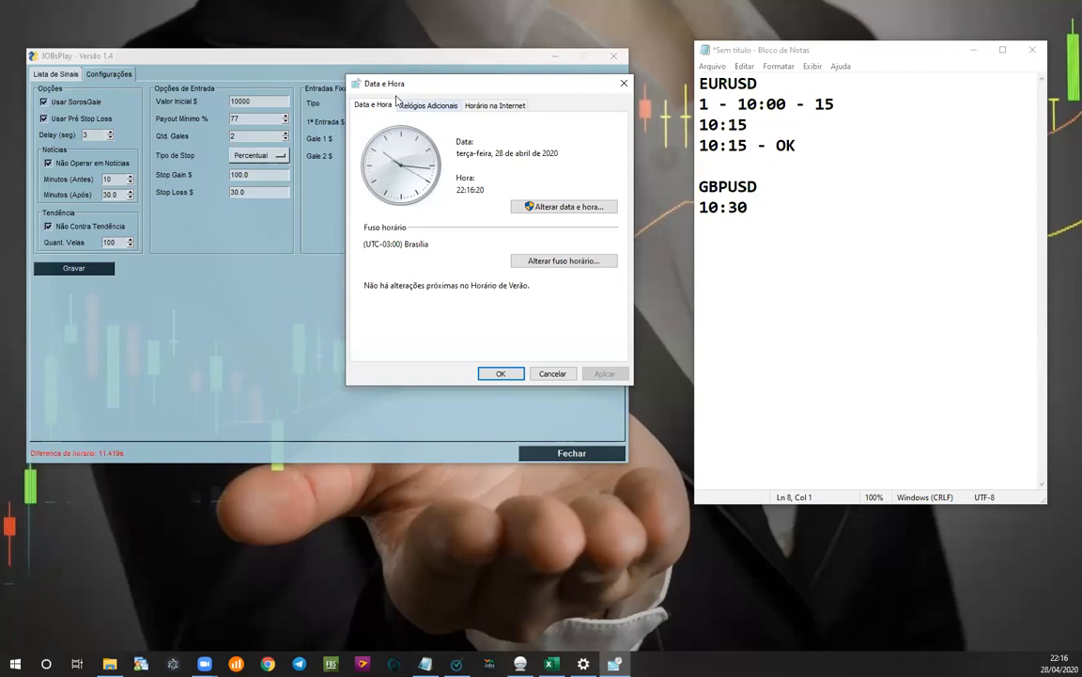
# Step: Open the system clock for manual adjustment, select its seconds, and accept the date and time settings
pyautogui.click(541, 210)
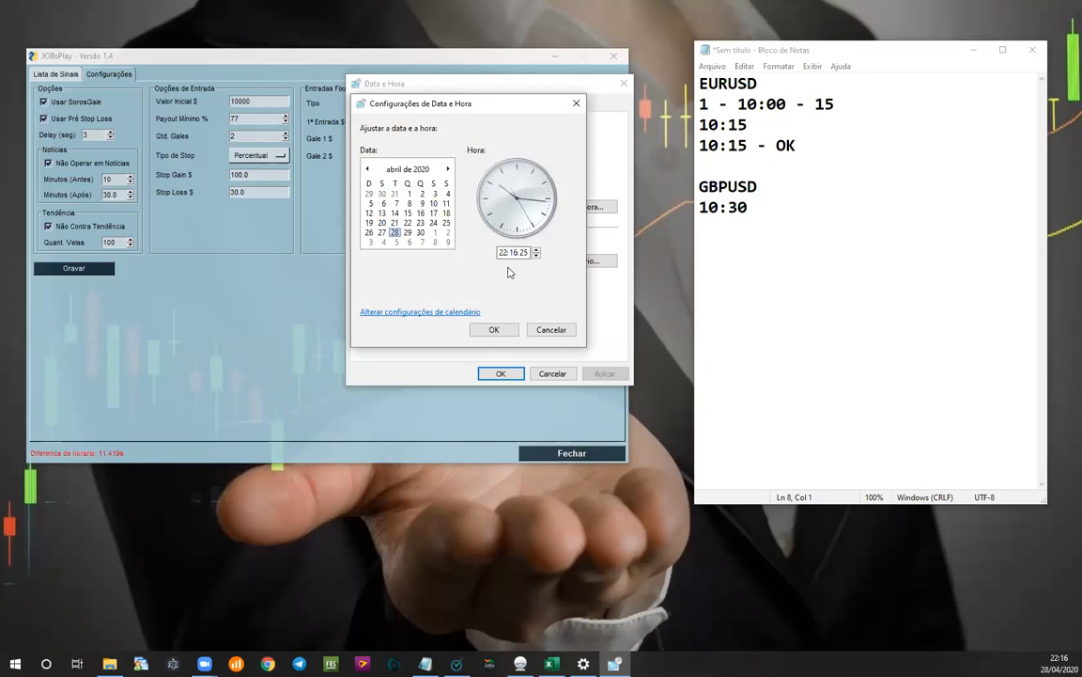
pyautogui.click(524, 252)
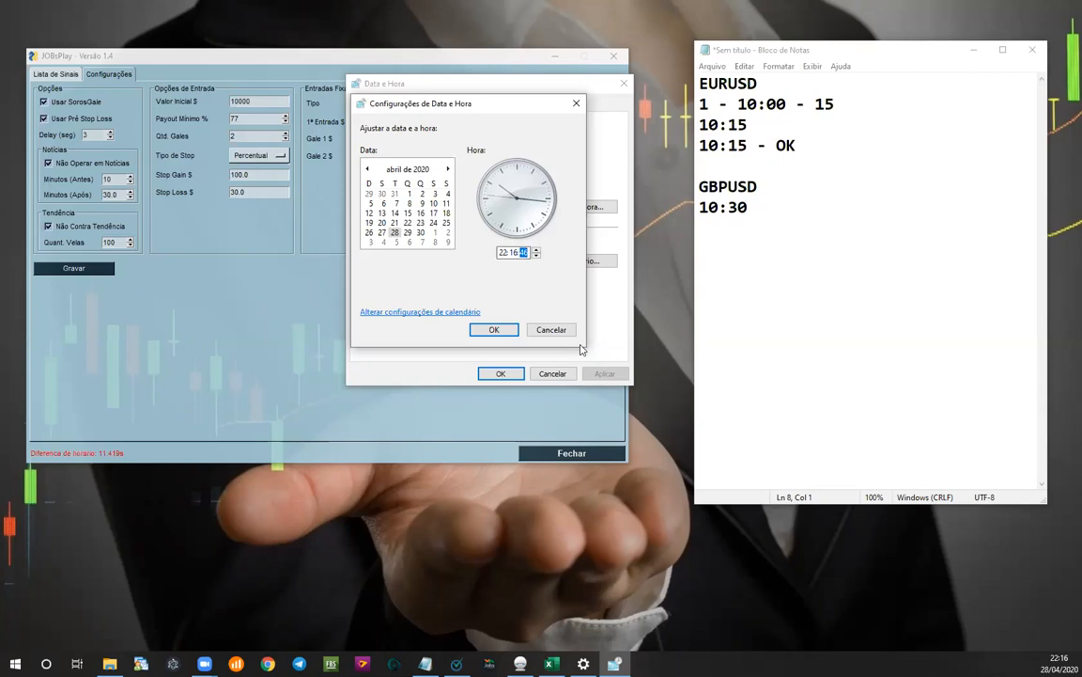
pyautogui.click(492, 328)
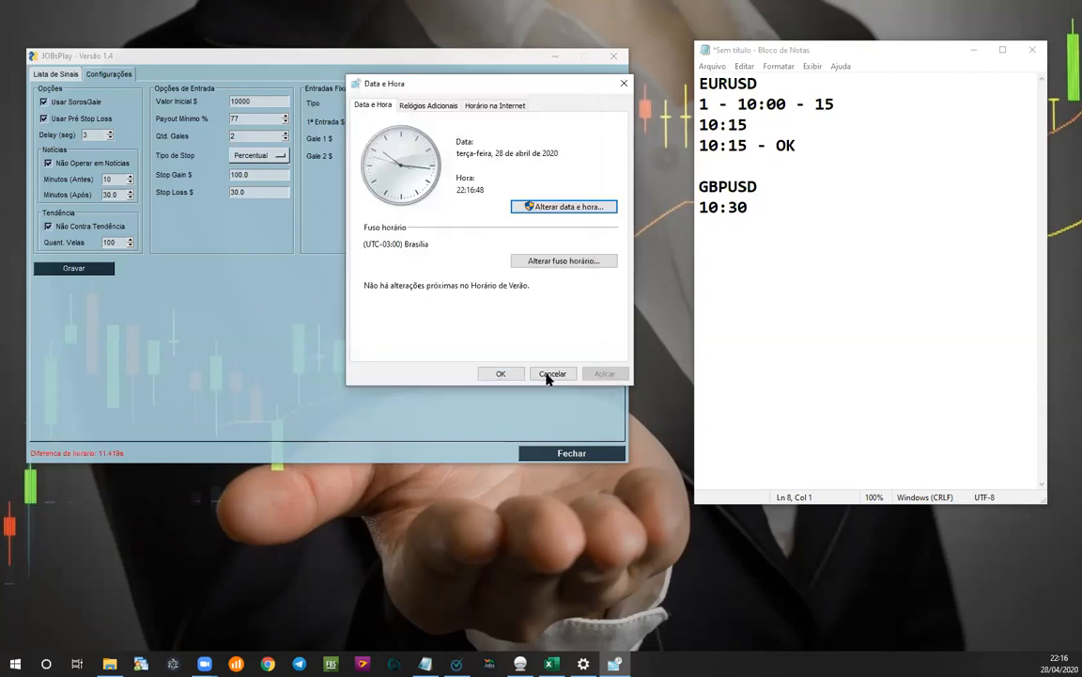
pyautogui.click(501, 373)
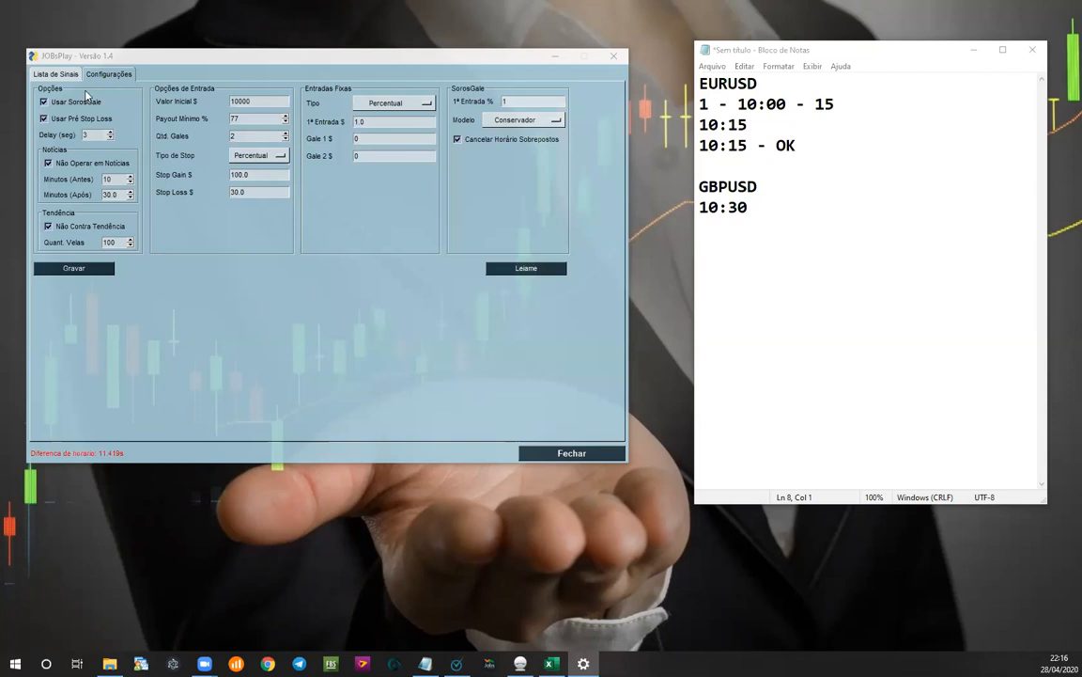
pyautogui.click(56, 73)
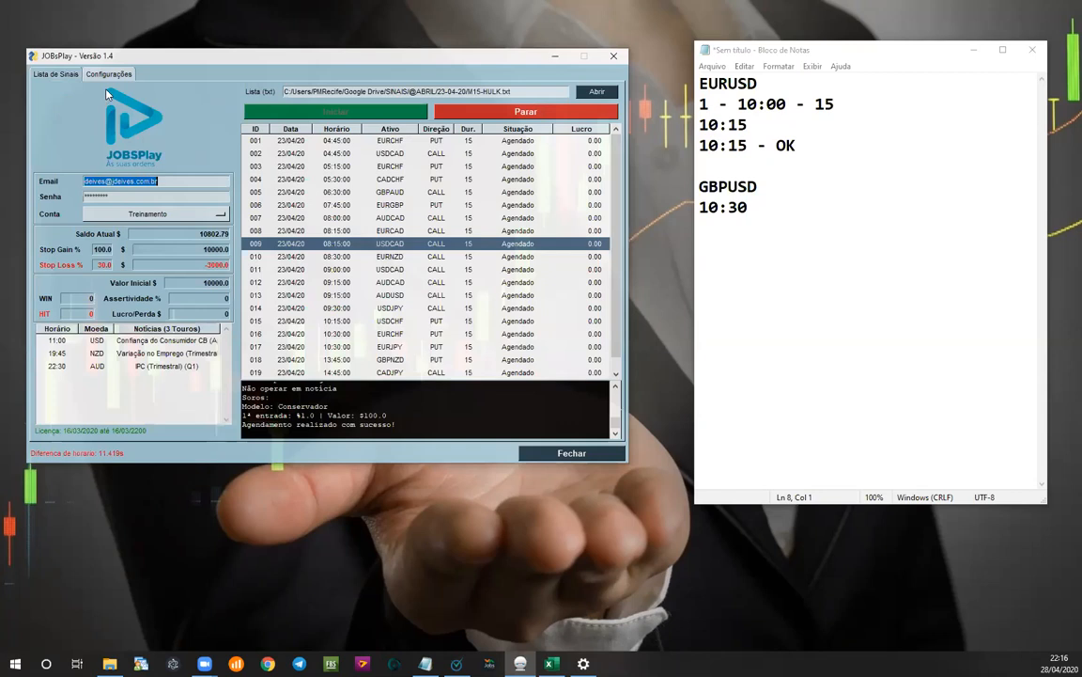
pyautogui.click(97, 73)
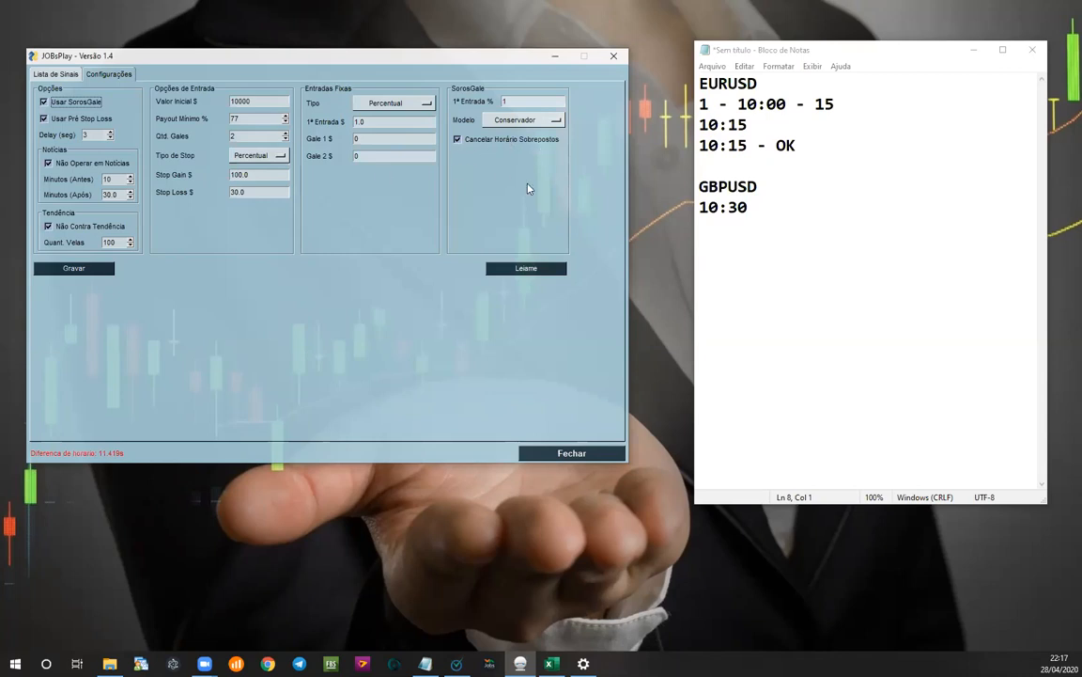
pyautogui.click(55, 73)
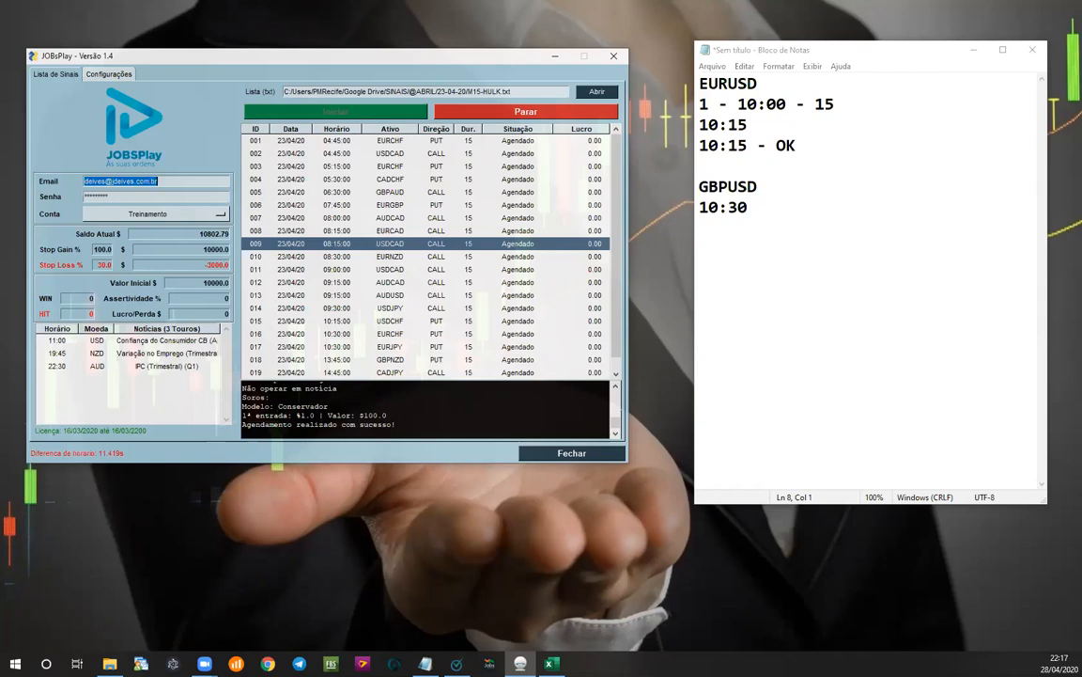
# Step: Switch to the untitled Notepad note and delete all of its text
pyautogui.click(796, 226)
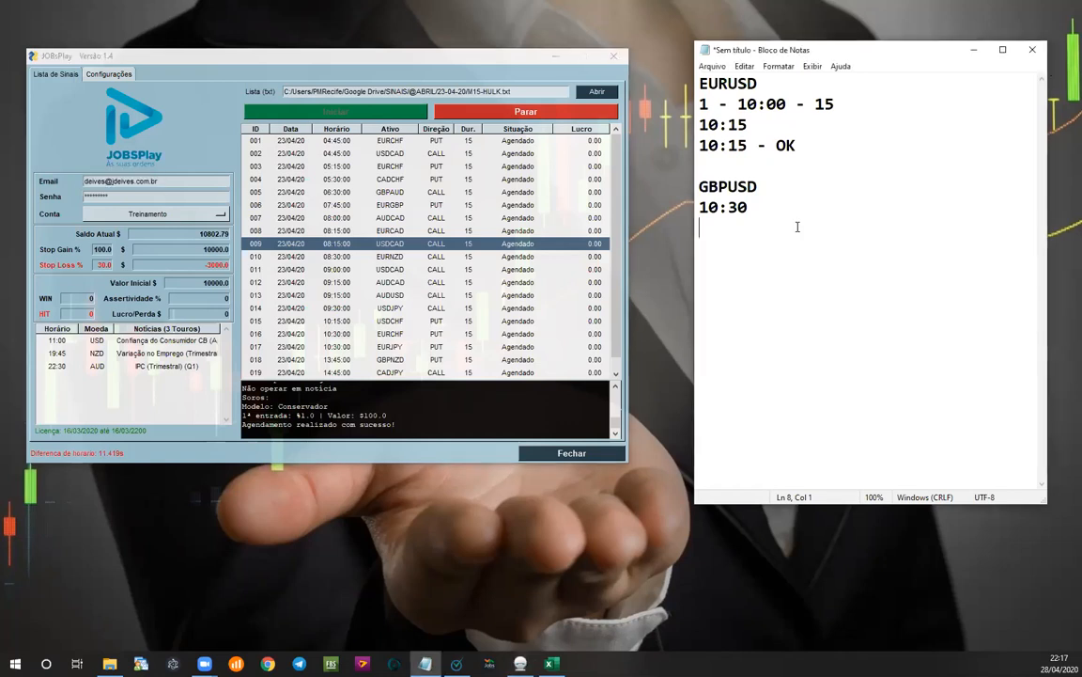
pyautogui.hotkey('ctrl', 'a')
pyautogui.press('Delete')
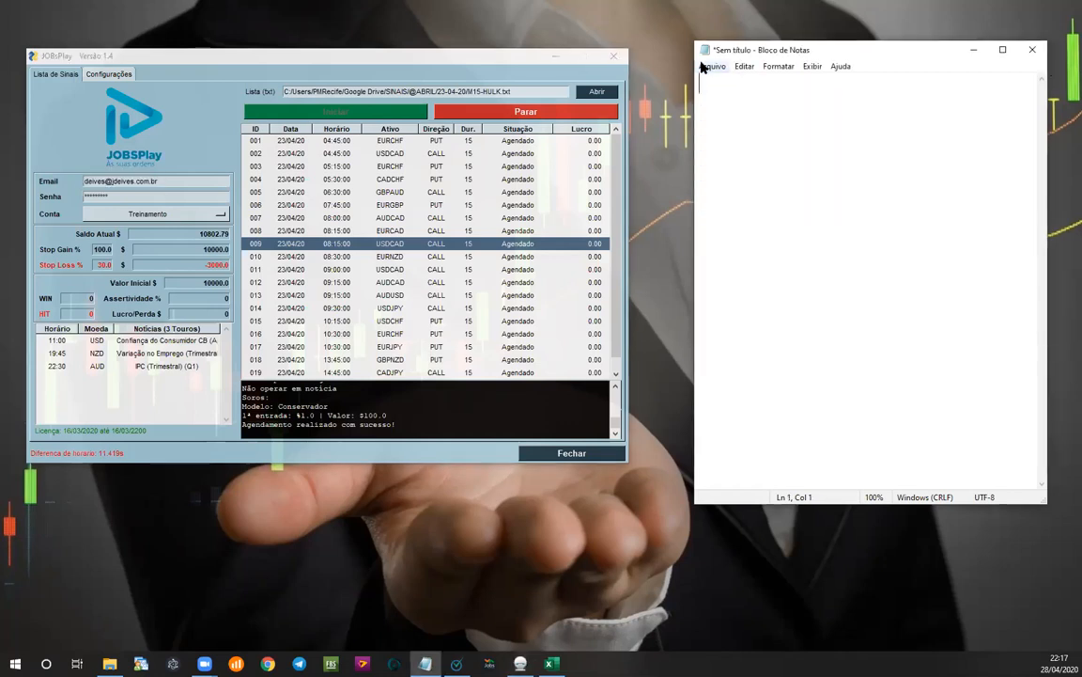
# Step: Switch back to JOBsPlay and stop the scheduled run of the M15-HULK.txt signal list
pyautogui.click(458, 112)
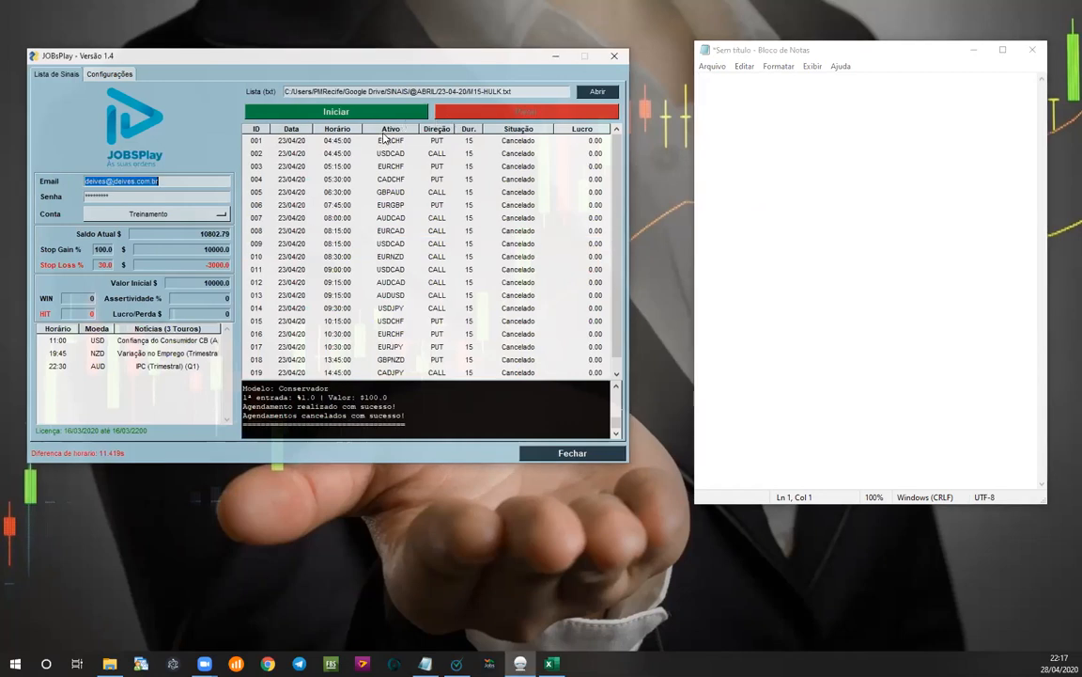